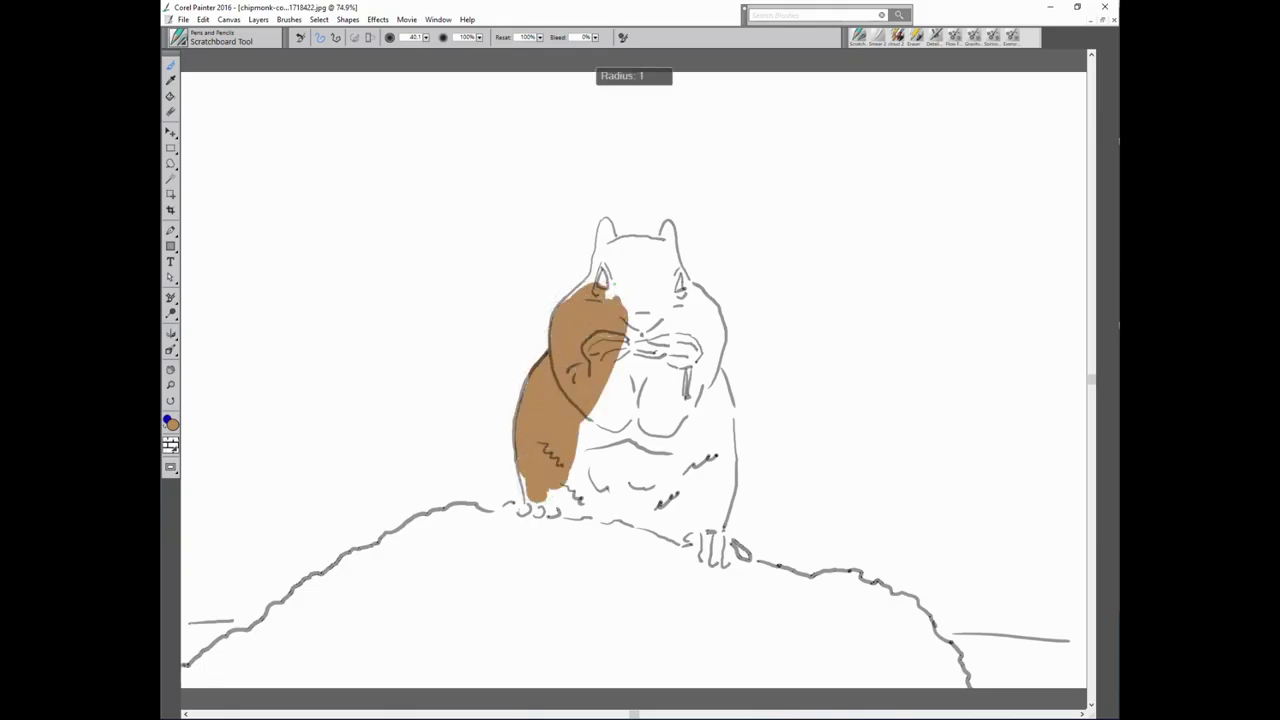
Paint the tan base over the chipmunk's head and ears, and erase overflow around the right paw.
mouse_move(606, 225)
left_mouse_down()
mouse_move(606, 270)
mouse_move(670, 225)
mouse_move(677, 262)
mouse_move(612, 245)
mouse_move(595, 280)
mouse_move(625, 303)
mouse_move(665, 285)
mouse_move(705, 300)
mouse_move(715, 370)
mouse_move(628, 365)
mouse_move(690, 450)
mouse_move(705, 405)
mouse_move(725, 440)
mouse_move(708, 540)
mouse_move(700, 525)
mouse_move(745, 555)
mouse_move(629, 513)
mouse_move(505, 505)
mouse_move(530, 485)
mouse_move(690, 510)
mouse_move(700, 400)
left_mouse_up()
key("n")
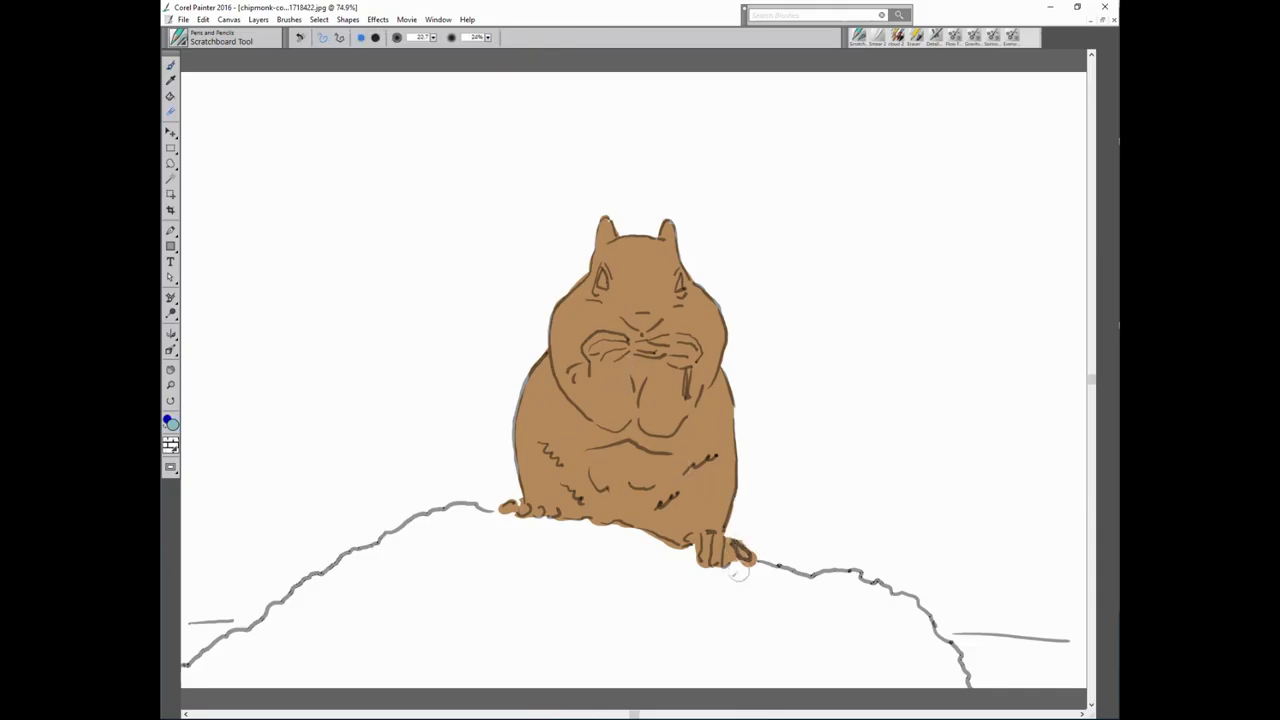
mouse_move(741, 583)
left_mouse_down()
mouse_move(752, 565)
mouse_move(686, 569)
mouse_move(625, 528)
mouse_move(511, 526)
left_mouse_up()
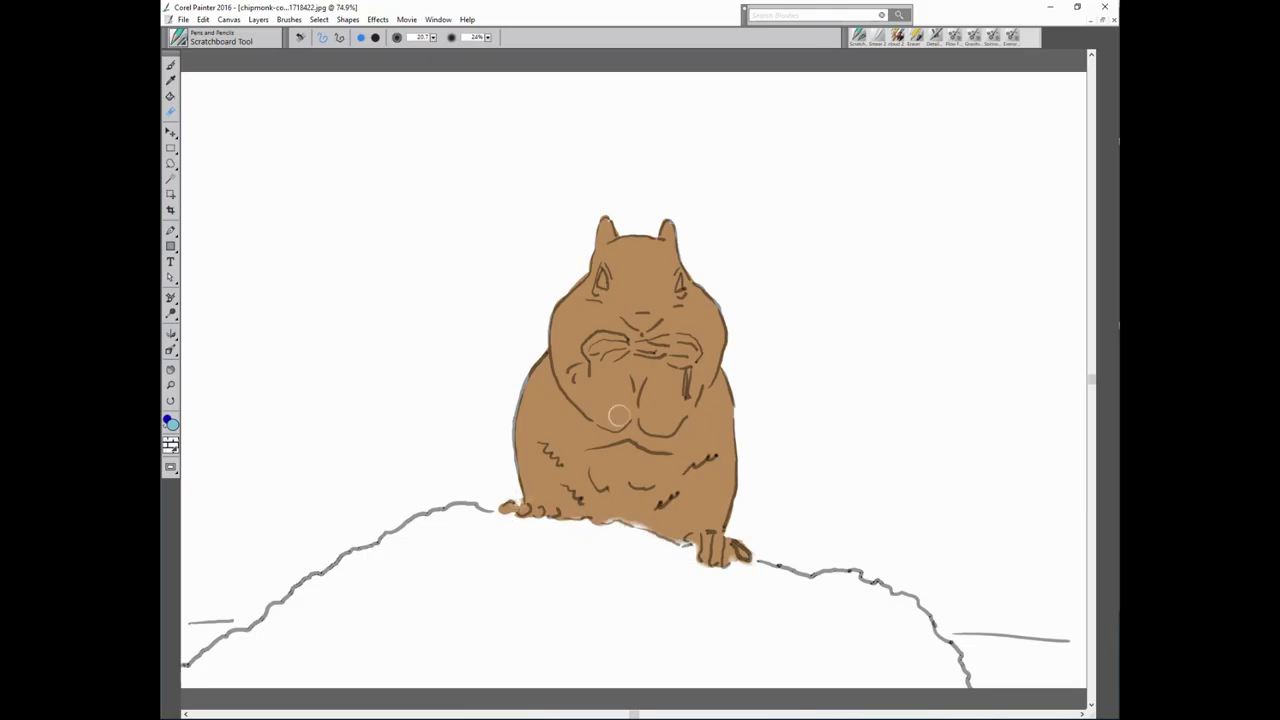
Clean up the chipmunk's bottom edge and lay thick reddish-brown strokes over the lower-left ground.
key("b")
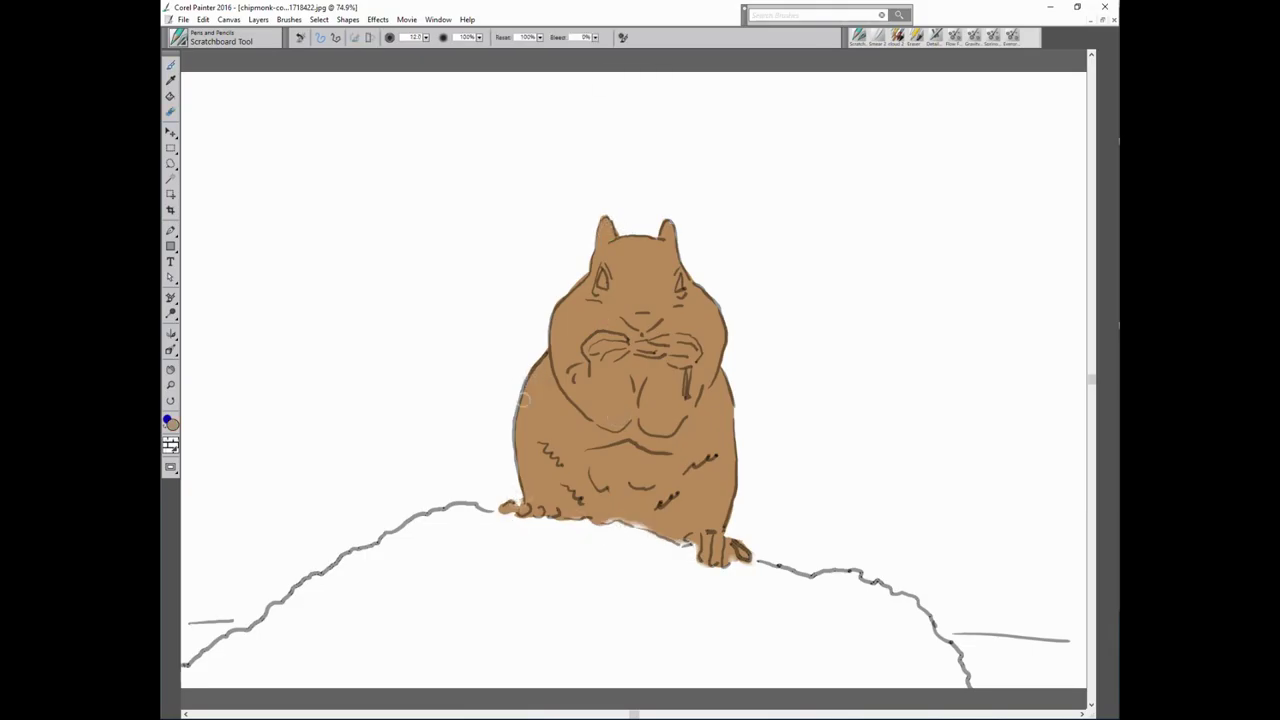
left_click_drag(608, 517, 658, 525)
key("n")
left_click_drag(523, 517, 590, 527)
key("b")
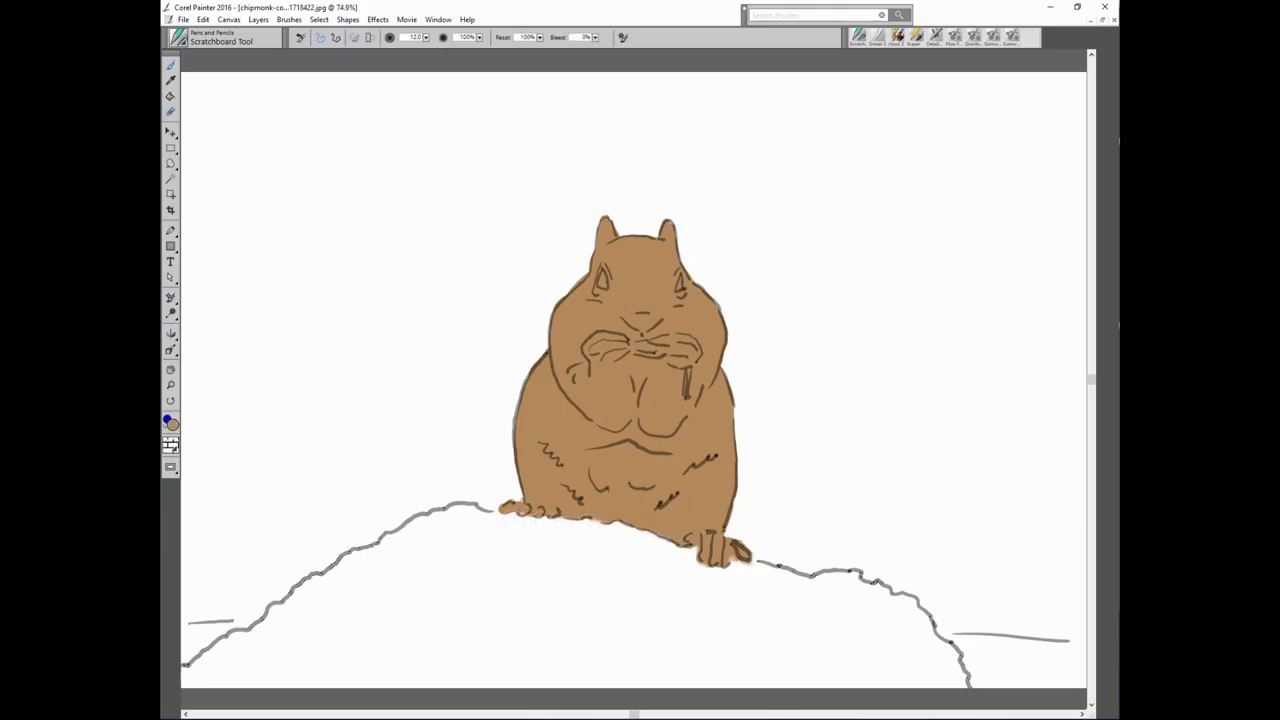
mouse_move(460, 530)
left_mouse_down()
mouse_move(380, 555)
mouse_move(214, 680)
mouse_move(814, 651)
mouse_move(231, 690)
mouse_move(274, 654)
mouse_move(215, 650)
mouse_move(456, 510)
mouse_move(597, 526)
mouse_move(718, 572)
mouse_move(848, 574)
mouse_move(912, 610)
mouse_move(972, 688)
mouse_move(940, 680)
left_mouse_up()
Use a smaller brush to fill the right side of the dirt mound with reddish brown.
key("[")
key("[")
key("[")
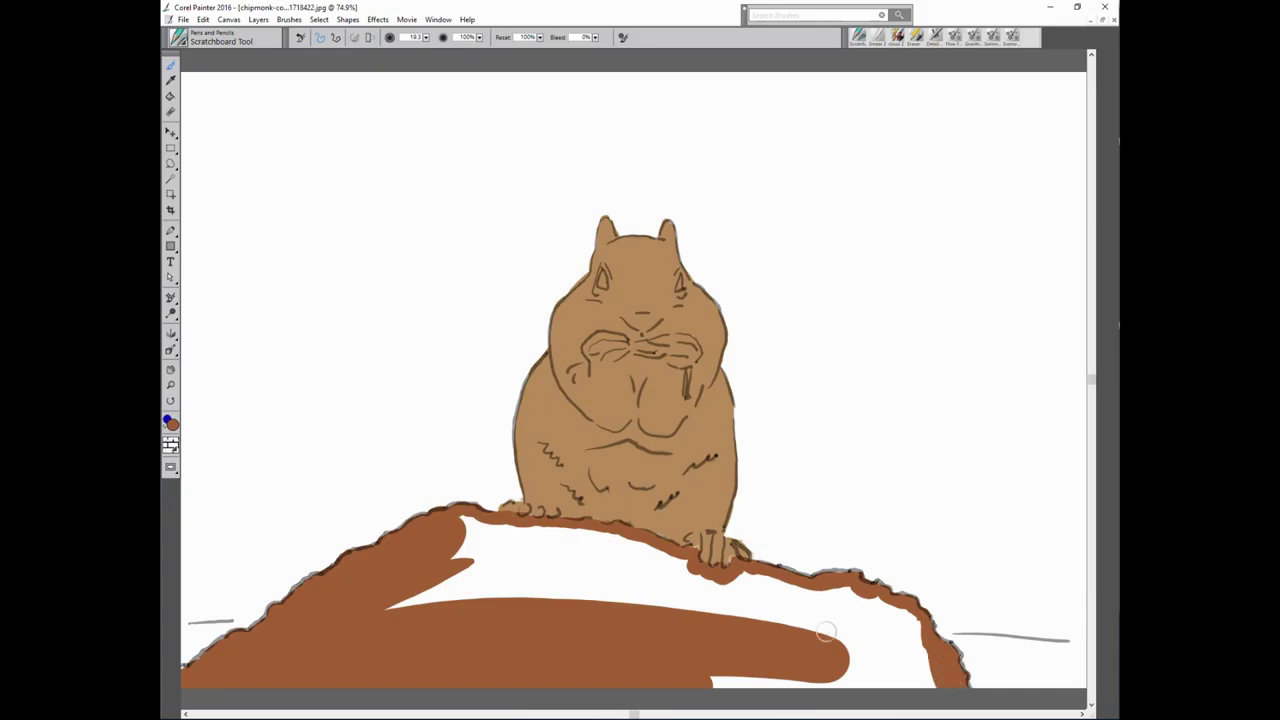
mouse_move(845, 600)
left_mouse_down()
mouse_move(520, 532)
mouse_move(470, 540)
mouse_move(367, 619)
mouse_move(643, 563)
mouse_move(600, 563)
mouse_move(886, 614)
mouse_move(710, 677)
mouse_move(877, 603)
left_mouse_up()
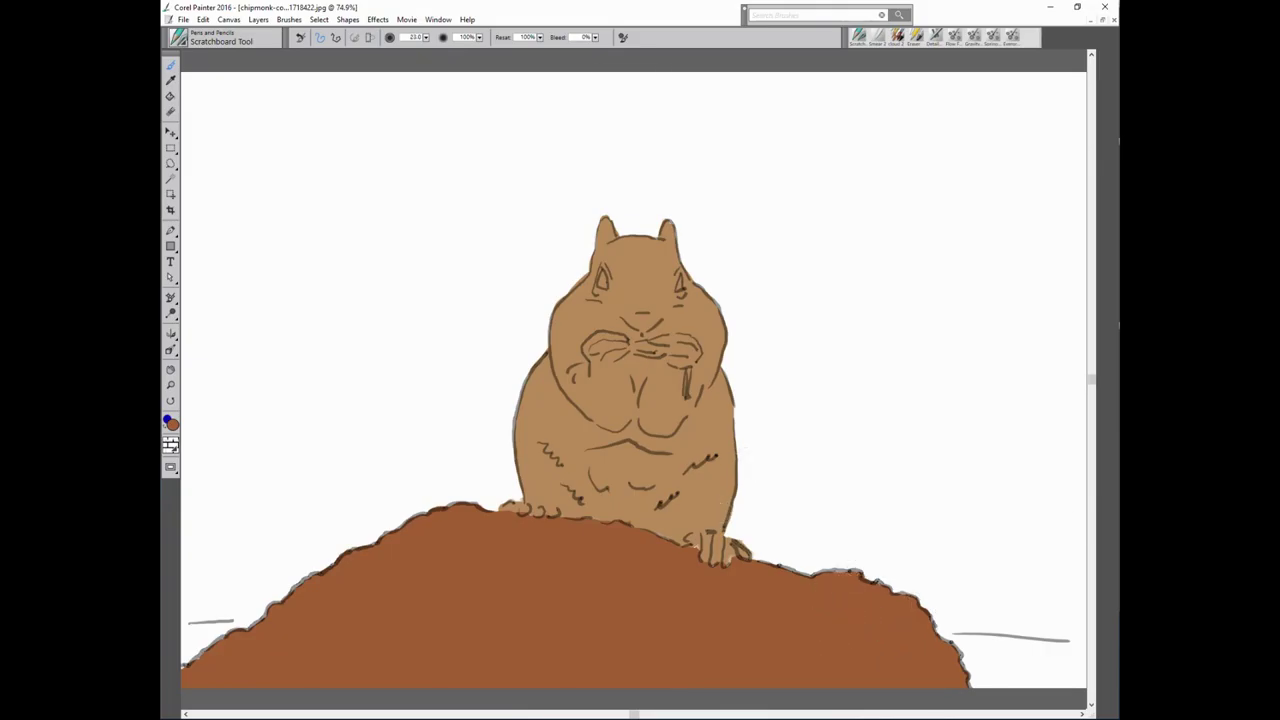
Darken the left ear at 41% opacity, then add a dark inner-ear mark at 63%.
key("4")
key("1")
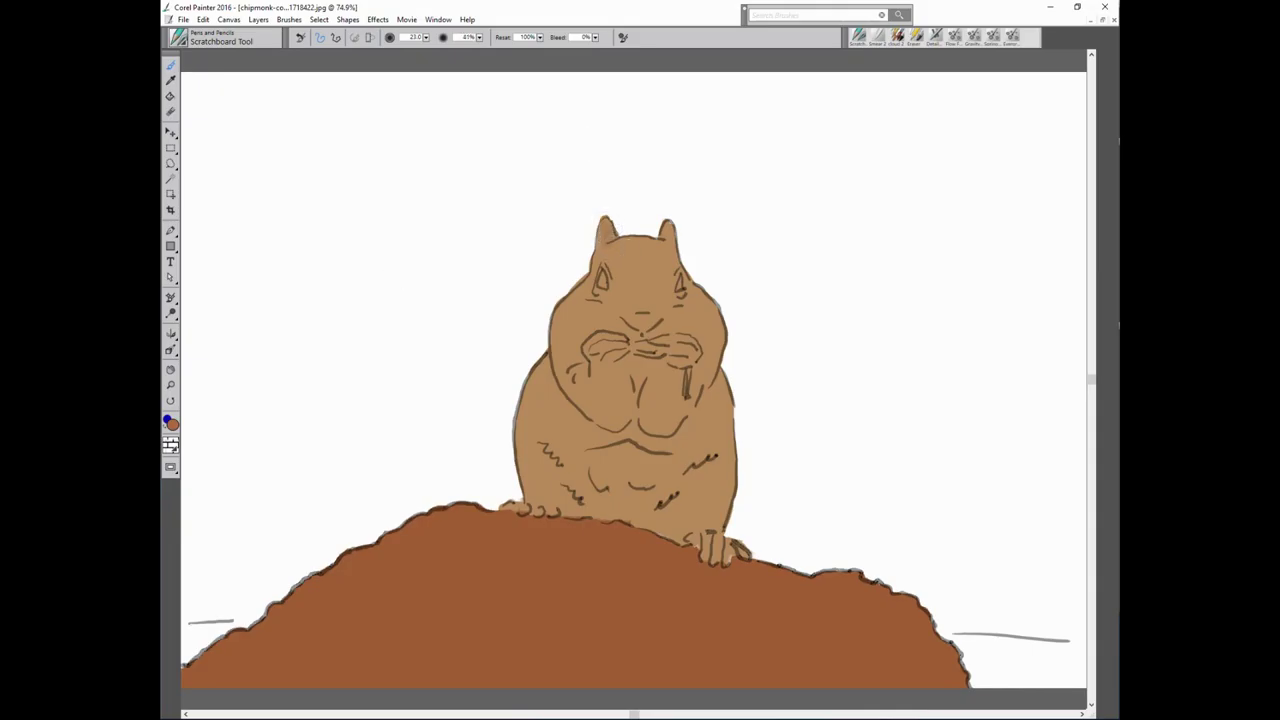
left_click_drag(606, 228, 600, 294)
key("6")
key("3")
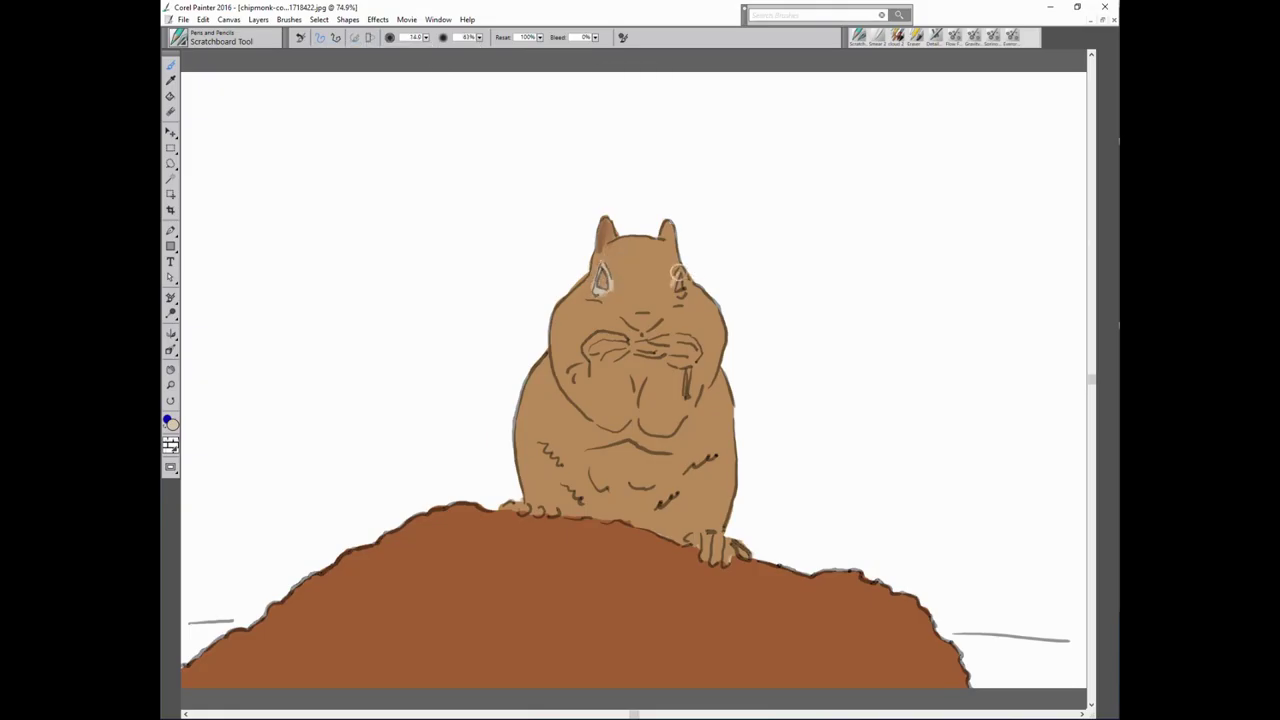
left_click(598, 270, "alt")
left_click_drag(600, 272, 600, 286)
Paint a reddish forehead, a dark mark by the right eye, a left-cheek blush and a dark seed.
left_click(667, 225, "alt")
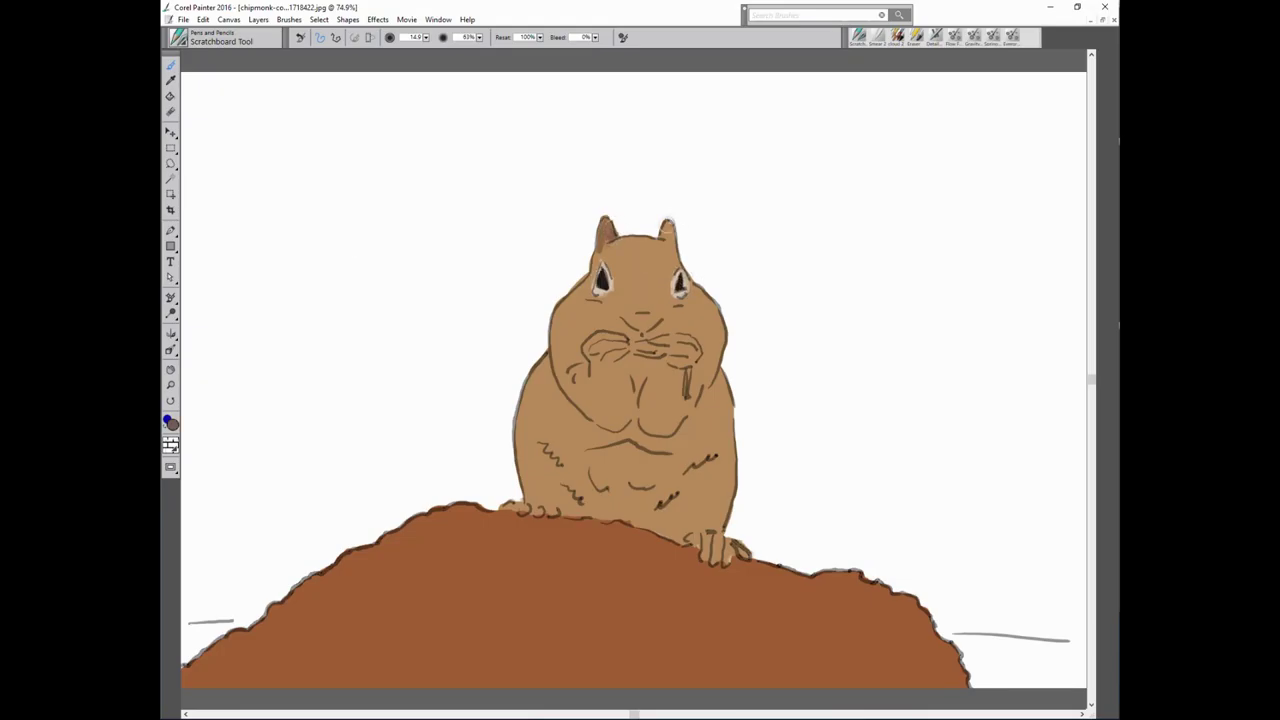
mouse_move(630, 255)
left_mouse_down()
mouse_move(645, 300)
mouse_move(670, 300)
mouse_move(616, 258)
mouse_move(657, 235)
left_mouse_up()
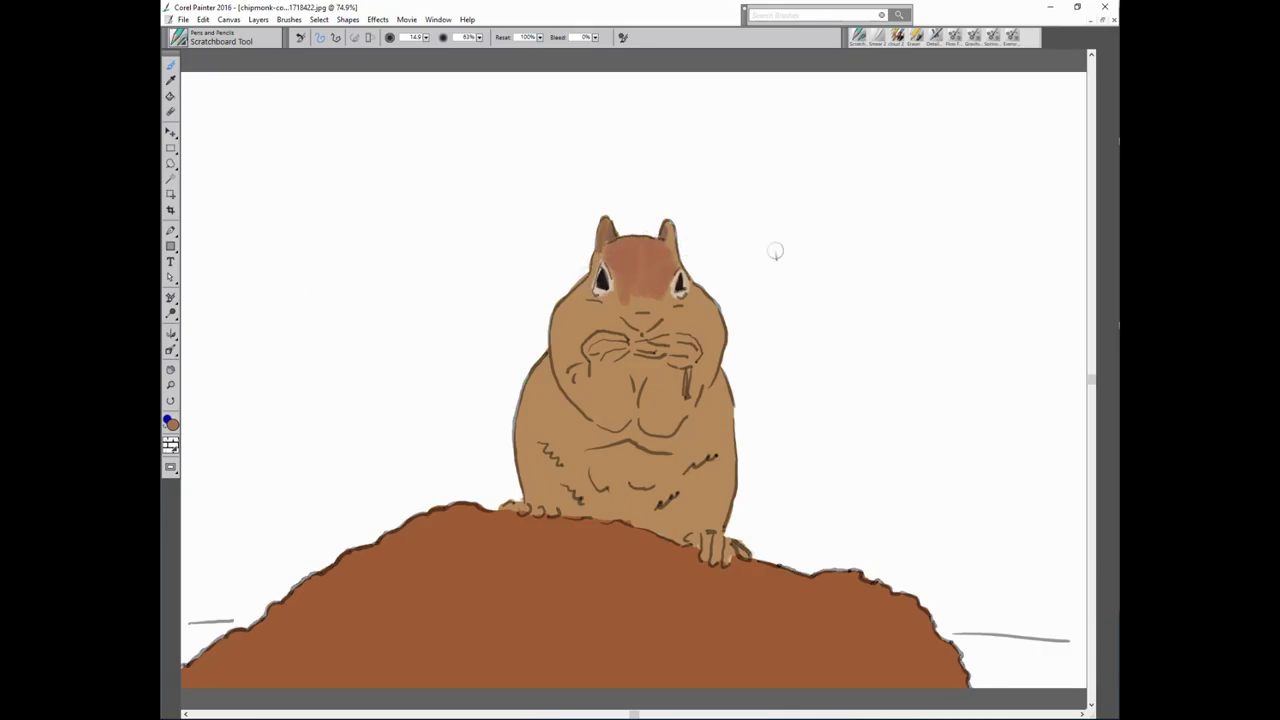
left_click_drag(669, 303, 686, 291)
left_click_drag(590, 314, 650, 322)
key("ctrl+z")
key("ctrl+z")
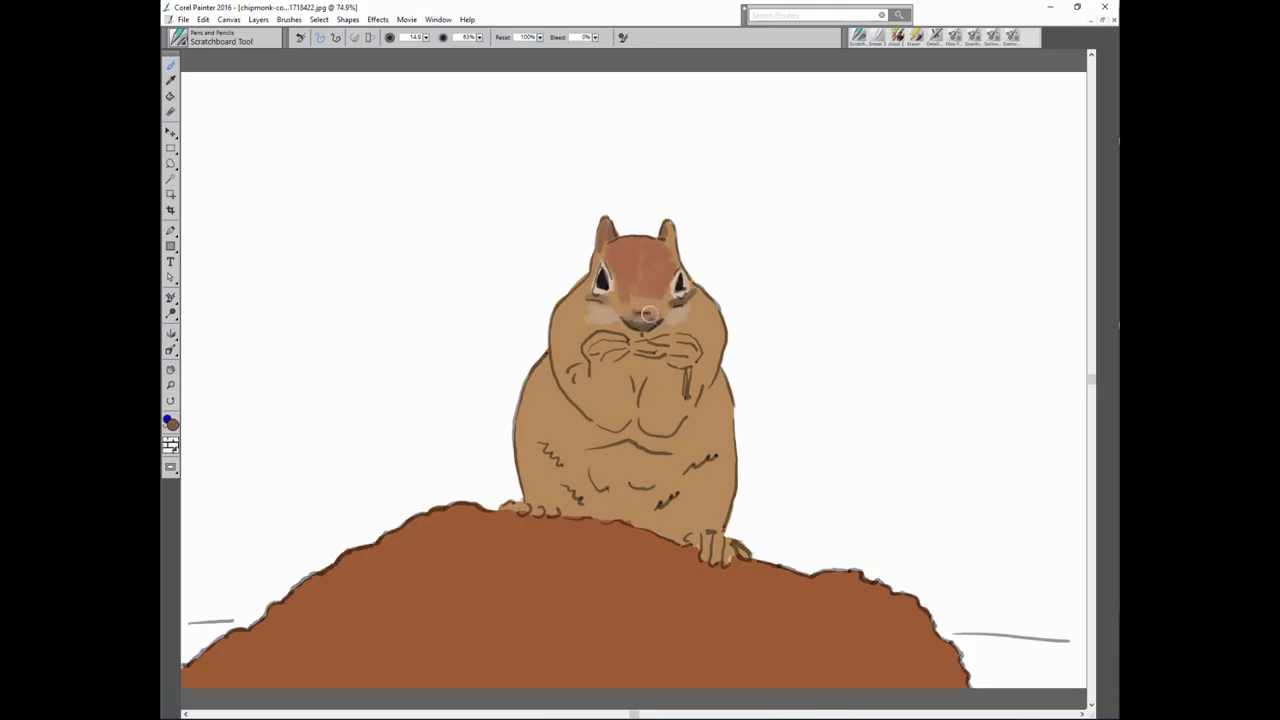
left_click_drag(621, 339, 624, 346)
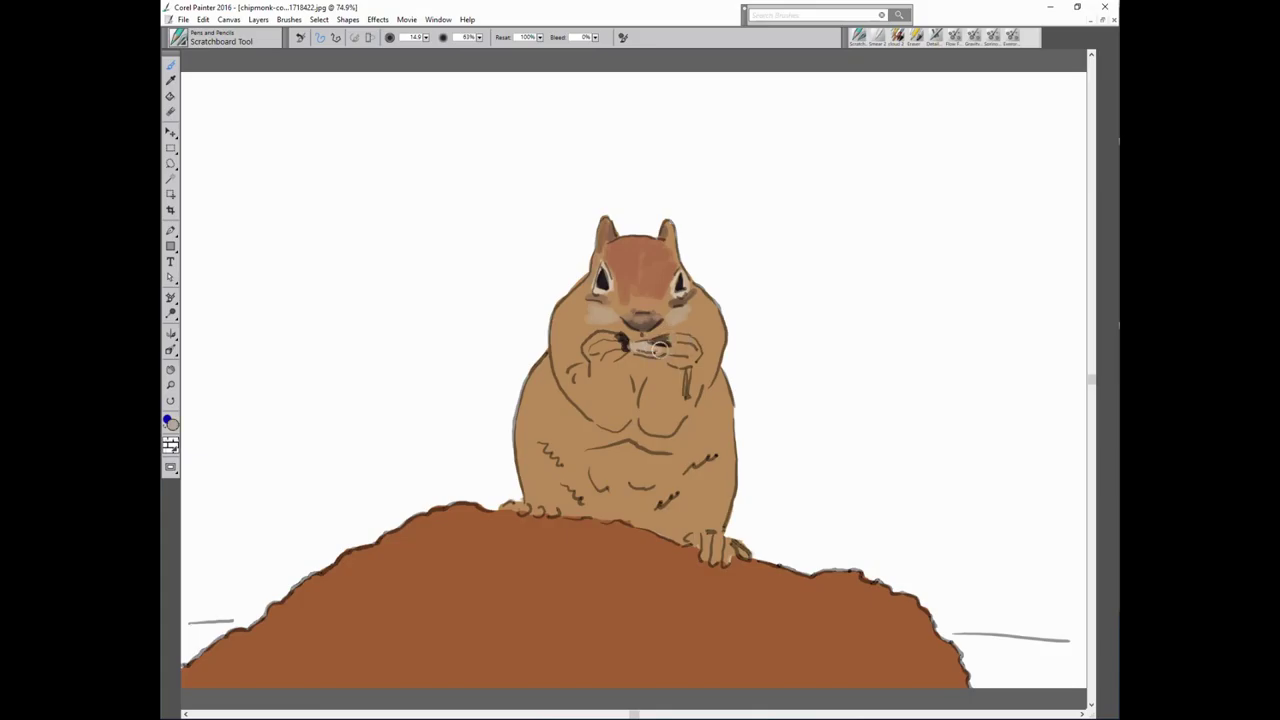
Shade the chest darker, highlight the right cheek and chest, and lighten the left paw.
left_click_drag(566, 375, 620, 385)
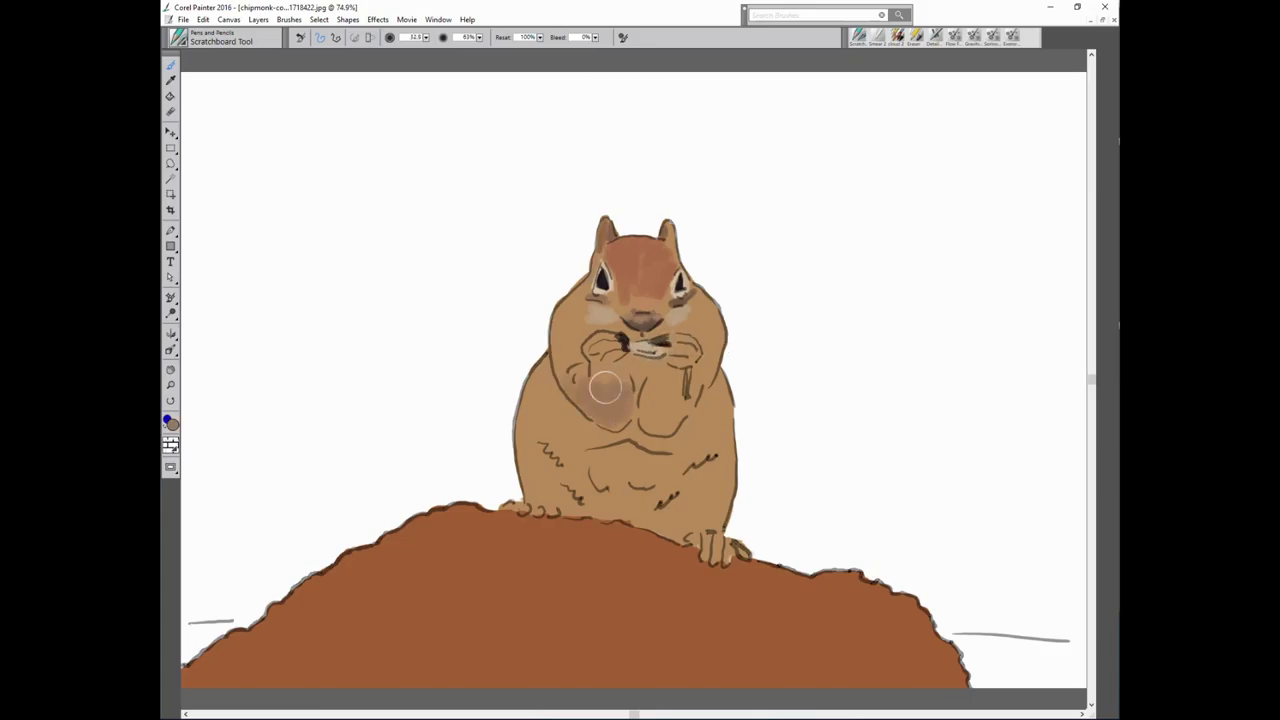
mouse_move(737, 363)
left_mouse_down()
mouse_move(667, 412)
mouse_move(672, 398)
left_mouse_up()
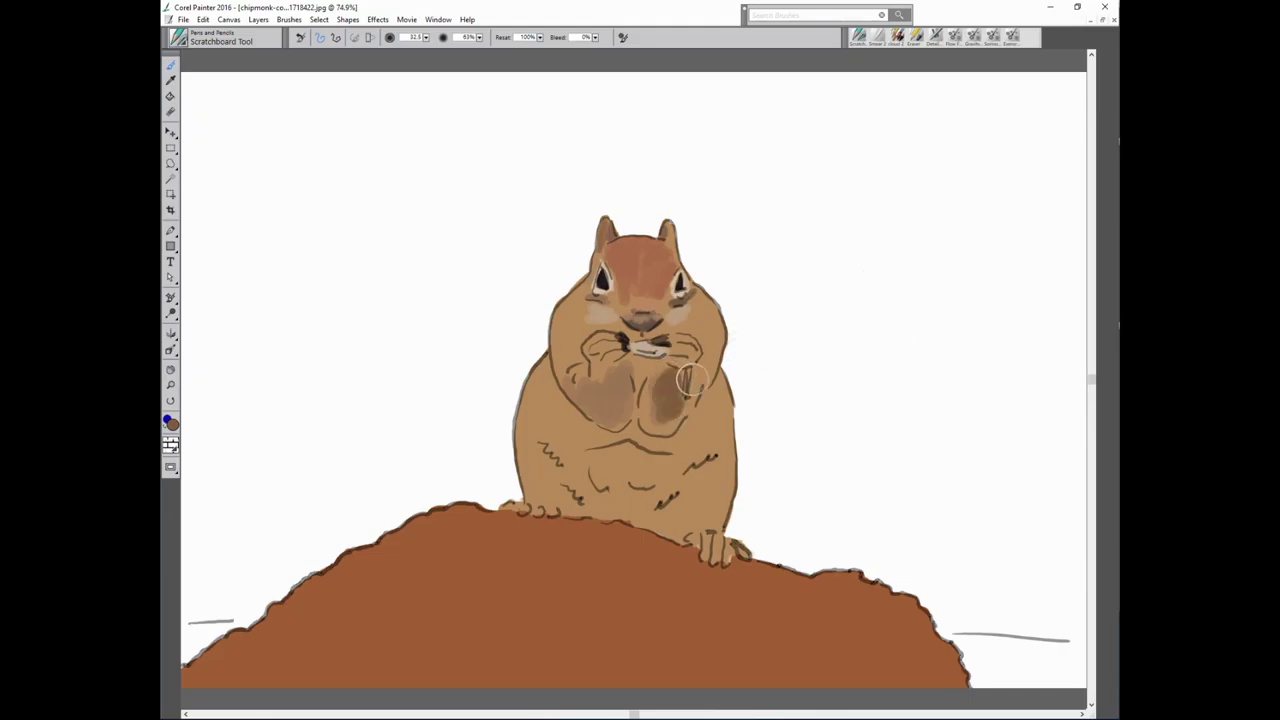
left_click(919, 299, "alt")
left_click_drag(719, 365, 690, 370)
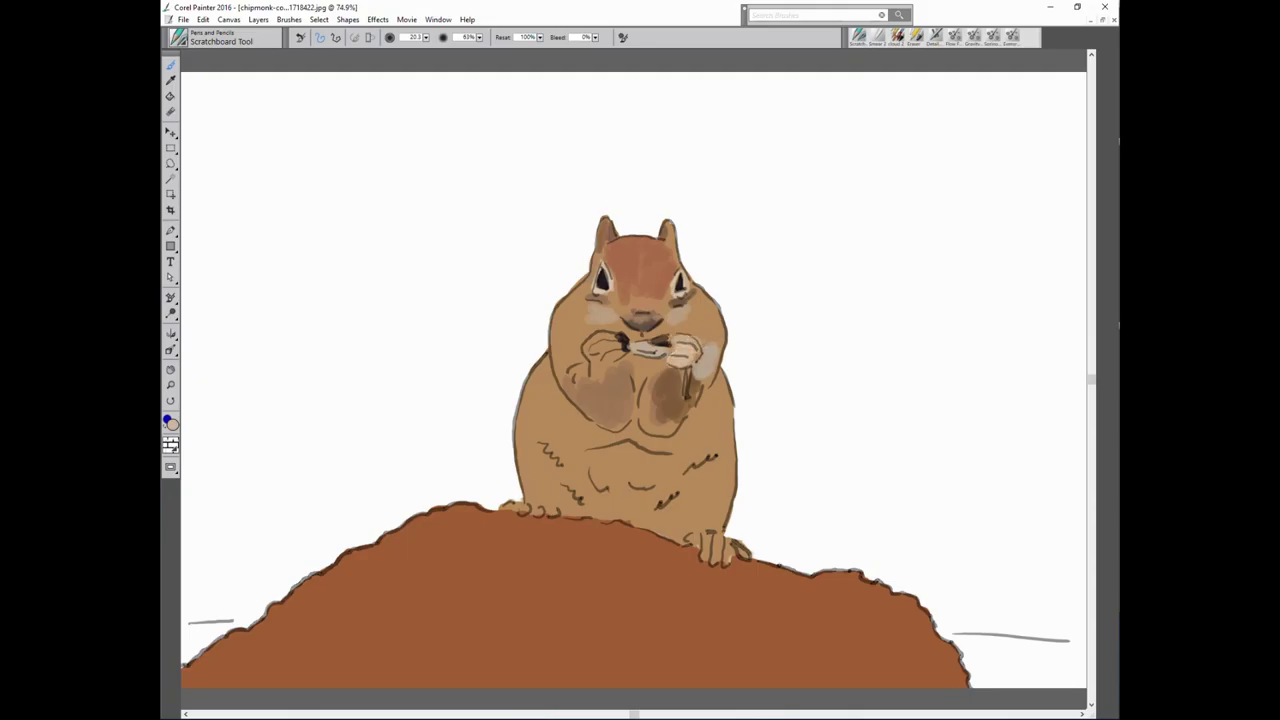
left_click(628, 315, "alt")
left_click(603, 338, "alt")
left_click_drag(603, 338, 614, 348)
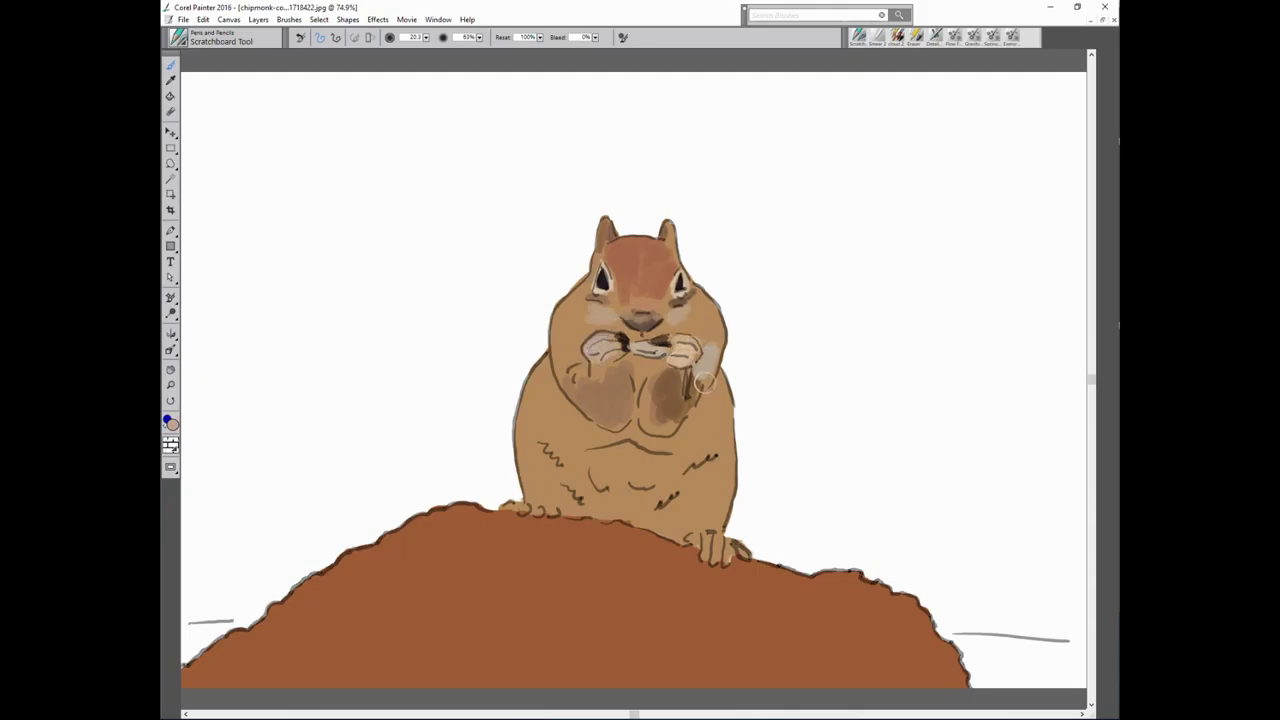
Shade below the seed between the paws and highlight both cheeks.
left_click(651, 352, "alt")
mouse_move(628, 364)
left_mouse_down()
mouse_move(668, 366)
mouse_move(679, 403)
left_mouse_up()
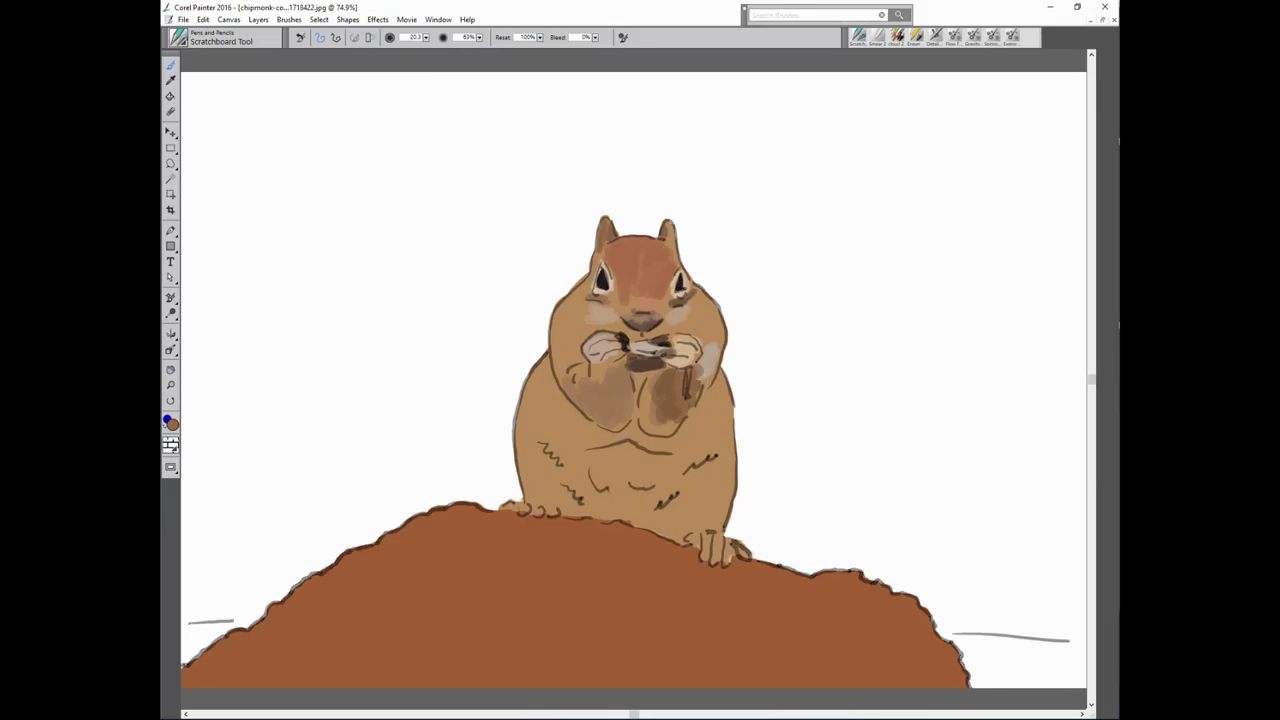
left_click(708, 329, "alt")
left_click_drag(706, 304, 718, 330)
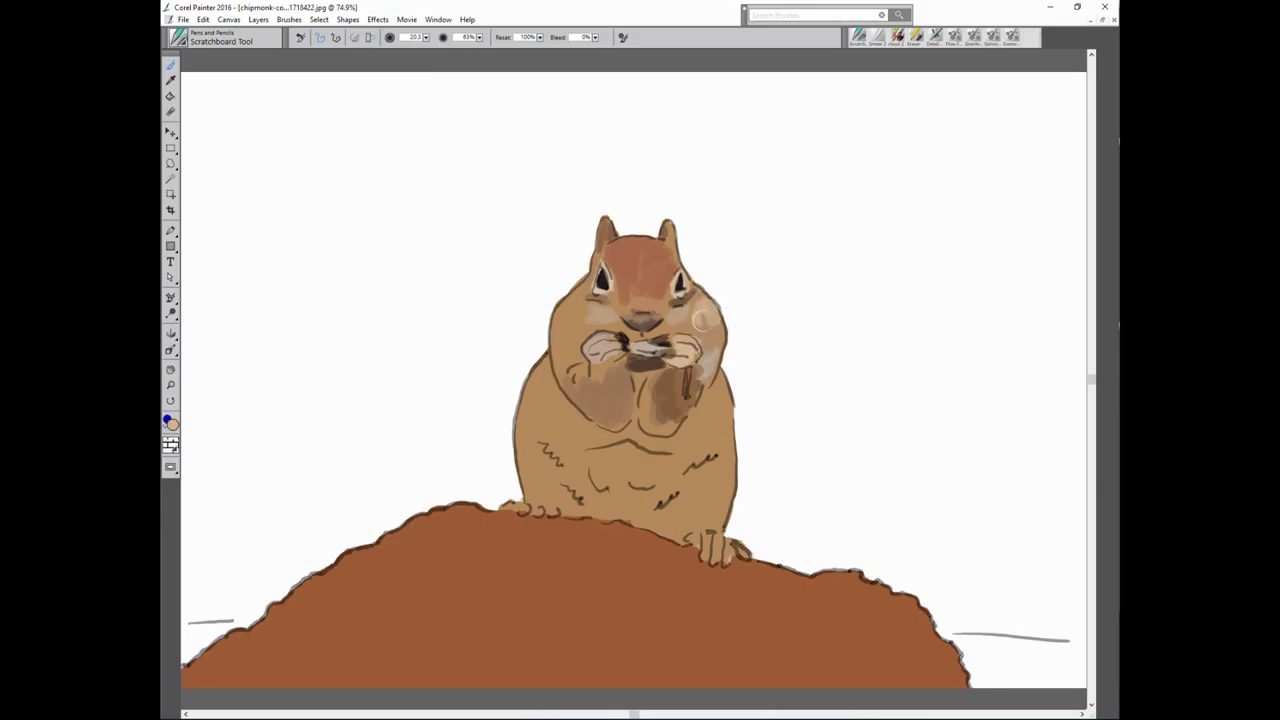
mouse_move(556, 332)
left_mouse_down()
mouse_move(568, 360)
mouse_move(550, 390)
mouse_move(560, 440)
mouse_move(610, 430)
mouse_move(540, 450)
mouse_move(552, 484)
left_mouse_up()
Highlight the lower-left belly and add dark fur strokes across the belly.
mouse_move(520, 430)
left_mouse_down()
mouse_move(542, 488)
mouse_move(582, 465)
left_mouse_up()
left_click_drag(686, 472, 716, 452)
left_click_drag(634, 514, 680, 490)
left_click_drag(566, 490, 594, 510)
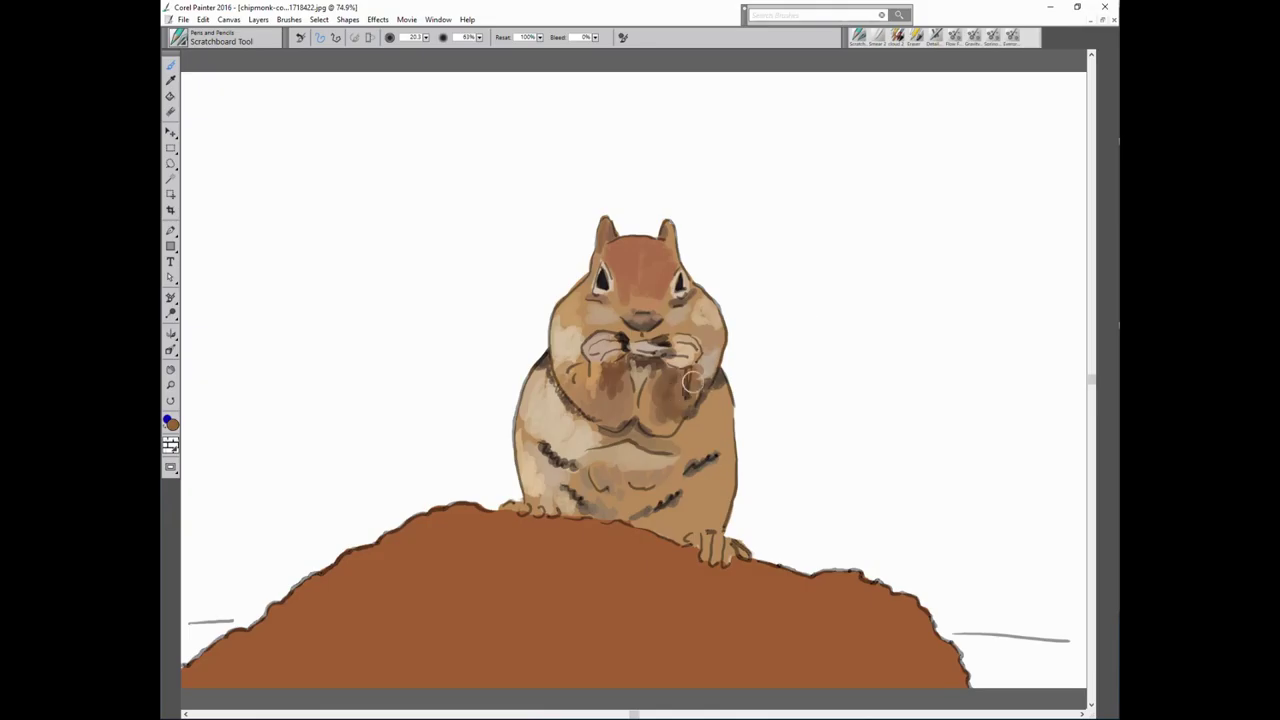
Lighten the belly shading with greyish-brown strokes, then dab a soft dark smudge across the mound.
key("n")
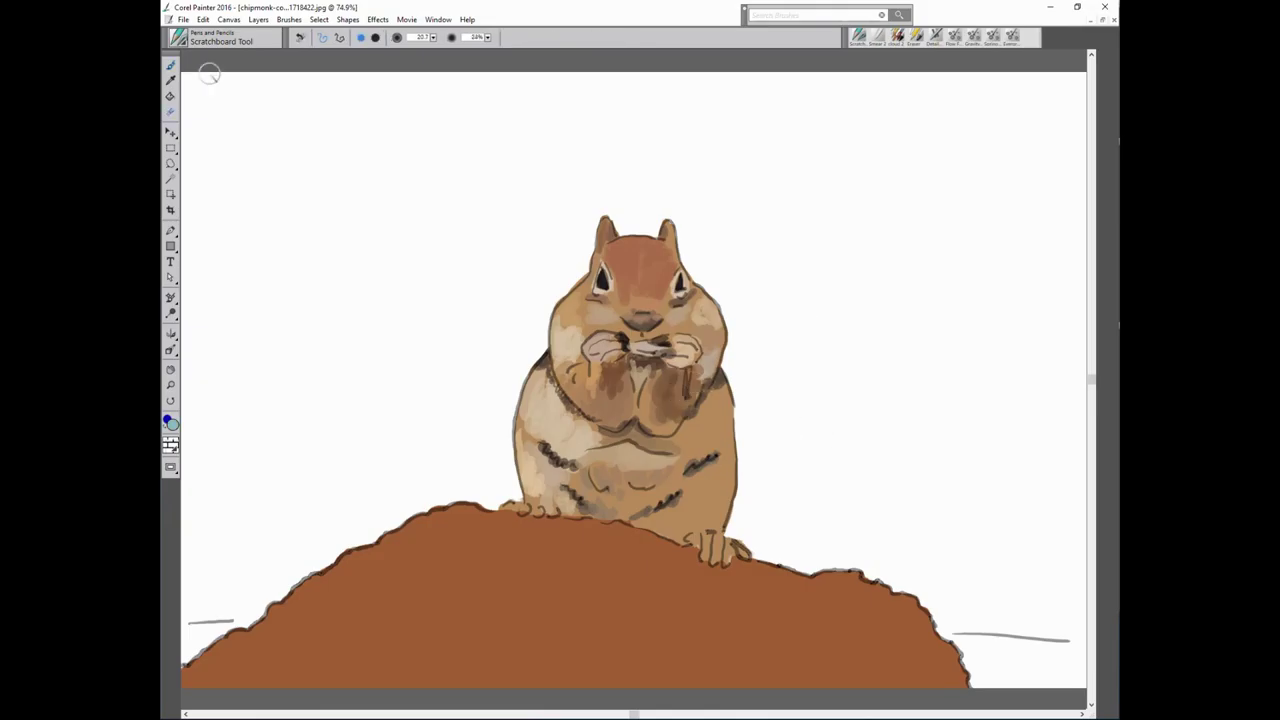
left_click(683, 377, "alt")
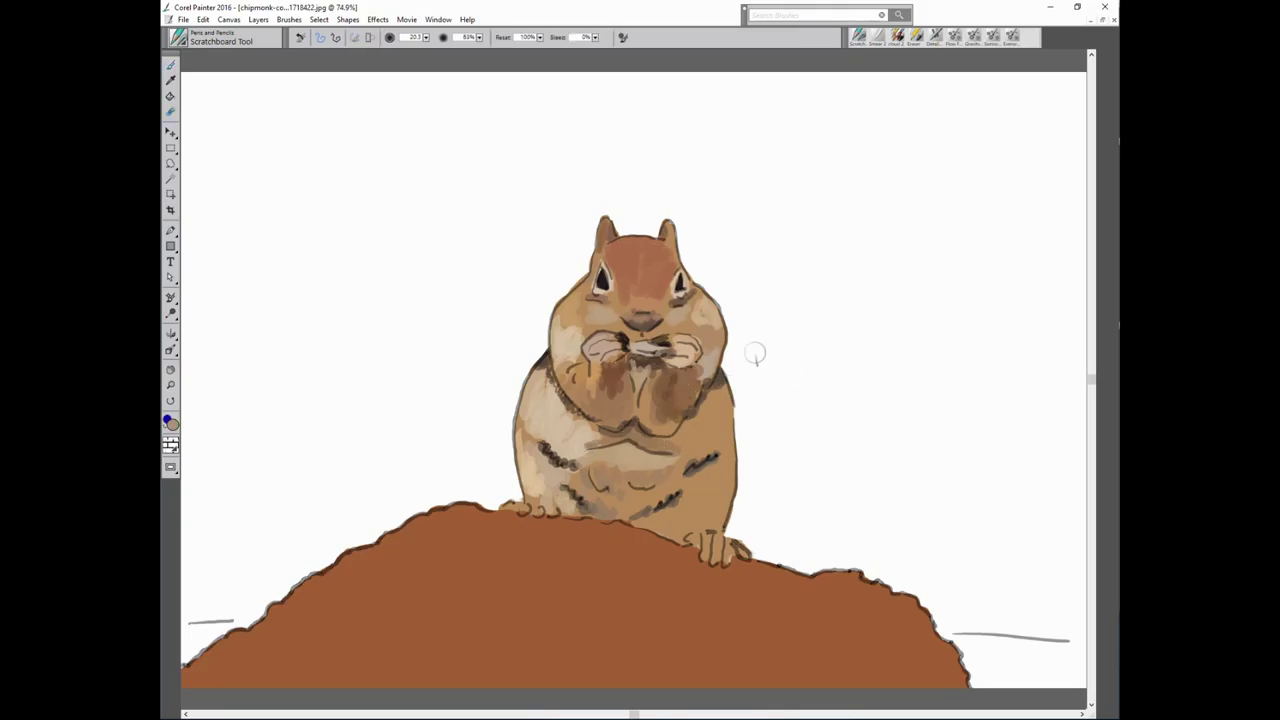
left_click_drag(542, 444, 528, 400)
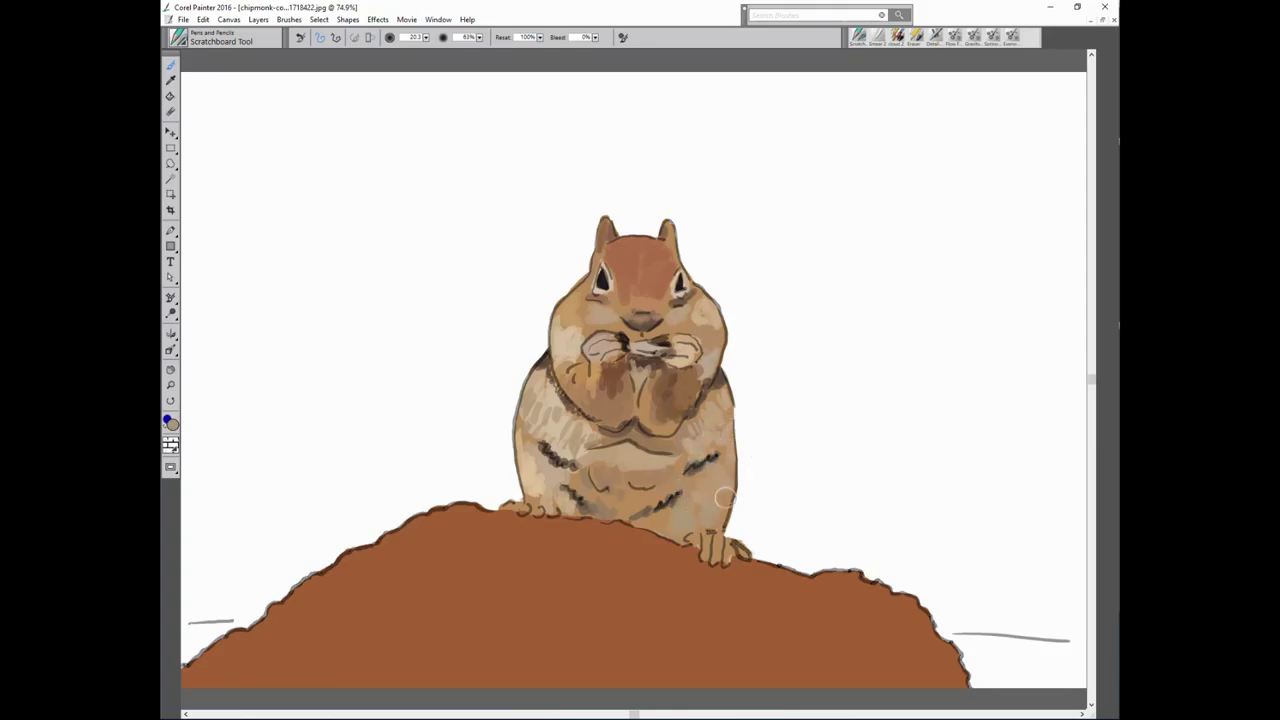
left_click_drag(711, 527, 640, 524)
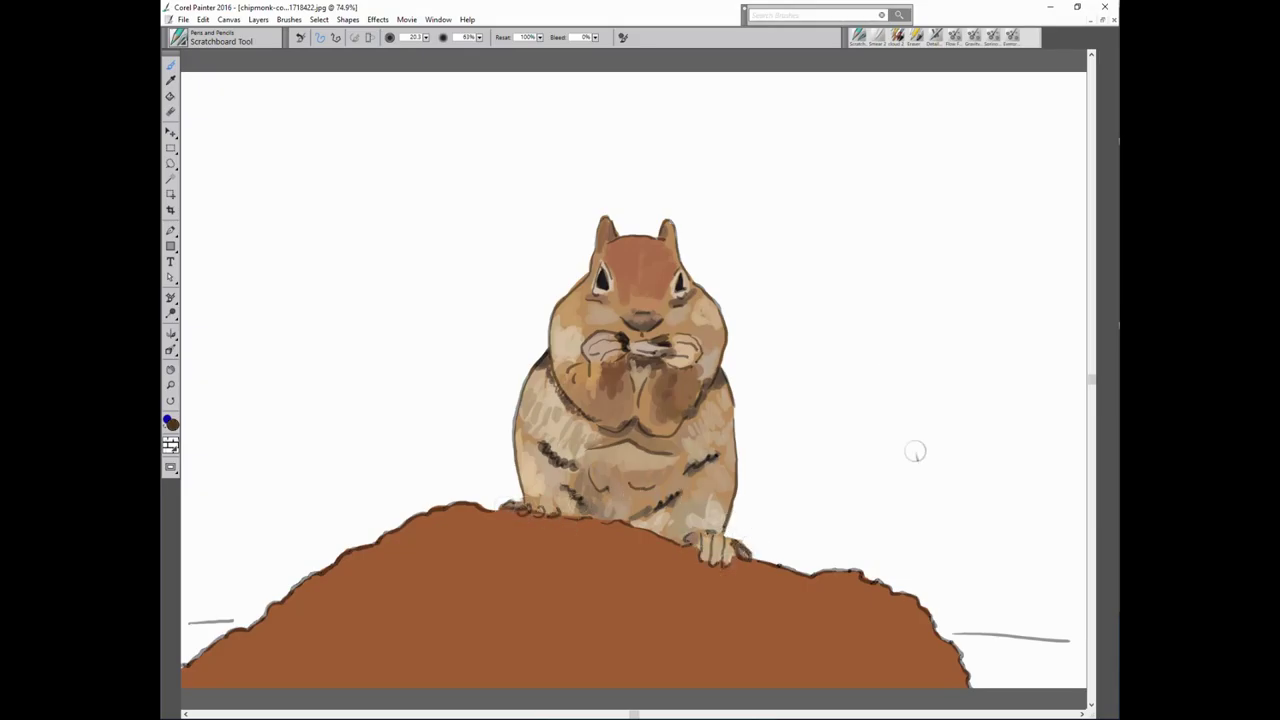
mouse_move(414, 530)
left_mouse_down()
mouse_move(480, 514)
mouse_move(677, 543)
mouse_move(700, 551)
mouse_move(695, 579)
mouse_move(771, 577)
mouse_move(744, 599)
mouse_move(834, 586)
mouse_move(952, 655)
mouse_move(846, 674)
left_mouse_up()
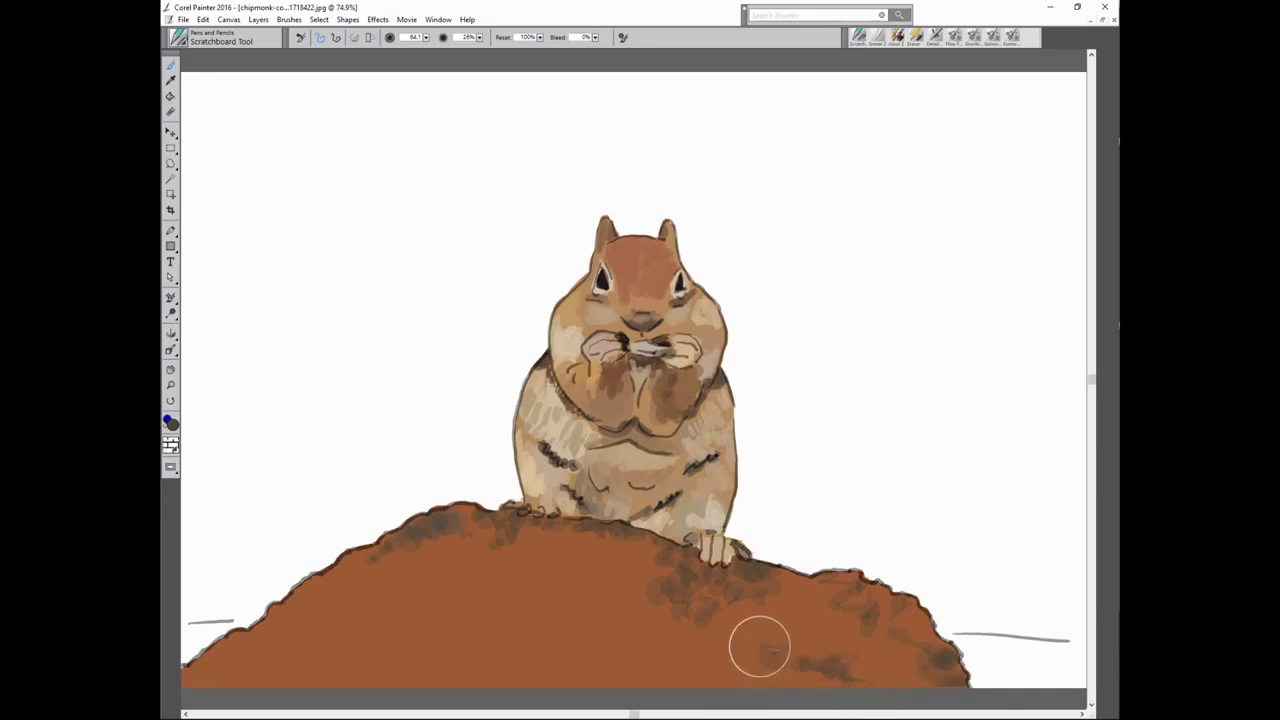
Streak dark brown dirt marks across the lower mound and brush light fur onto the left cheek.
key("[")
key("[")
key("[")
left_click_drag(769, 651, 744, 636)
key("bracketright")
key("bracketright")
key("bracketright")
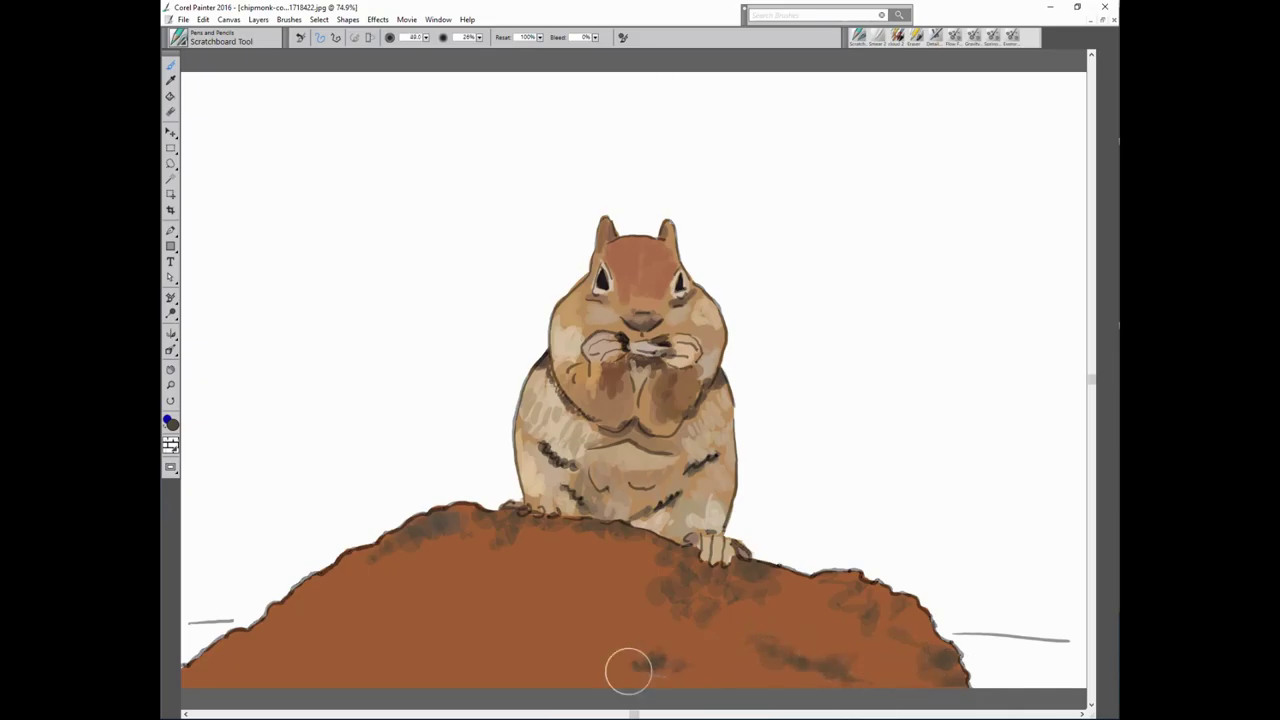
mouse_move(614, 684)
left_mouse_down()
mouse_move(560, 617)
mouse_move(431, 589)
mouse_move(282, 655)
left_mouse_up()
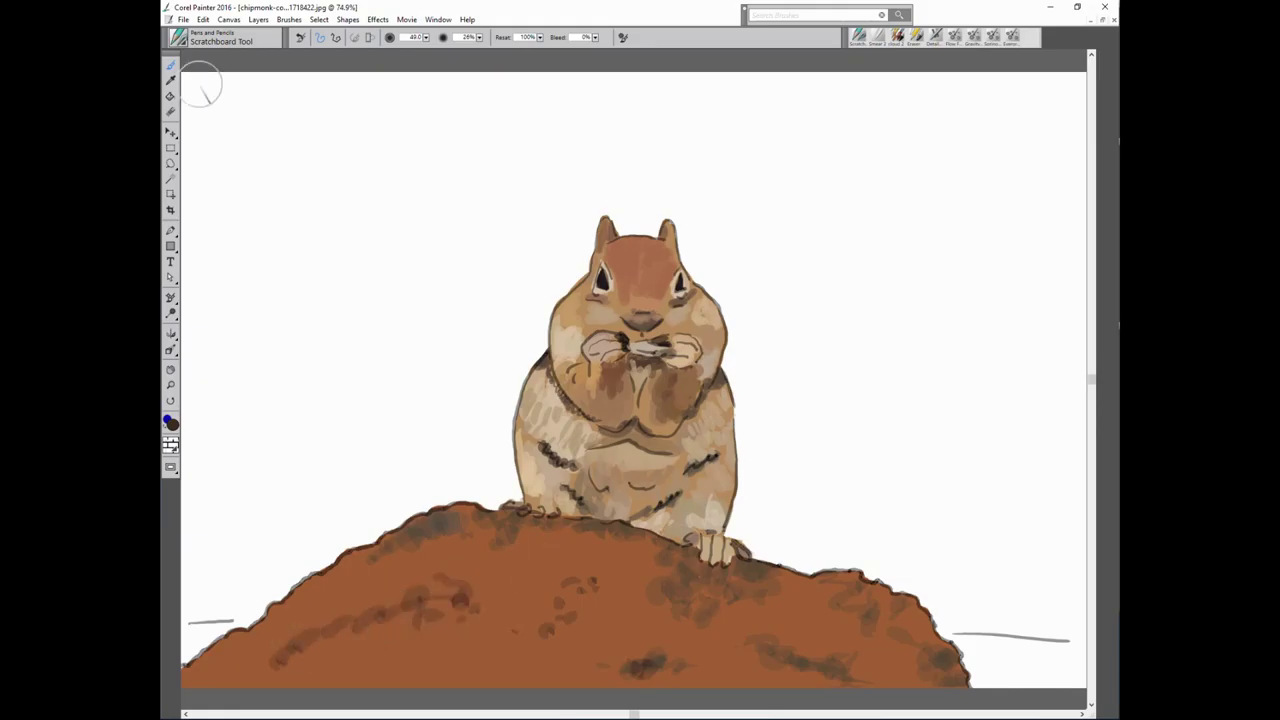
left_click_drag(548, 330, 512, 356)
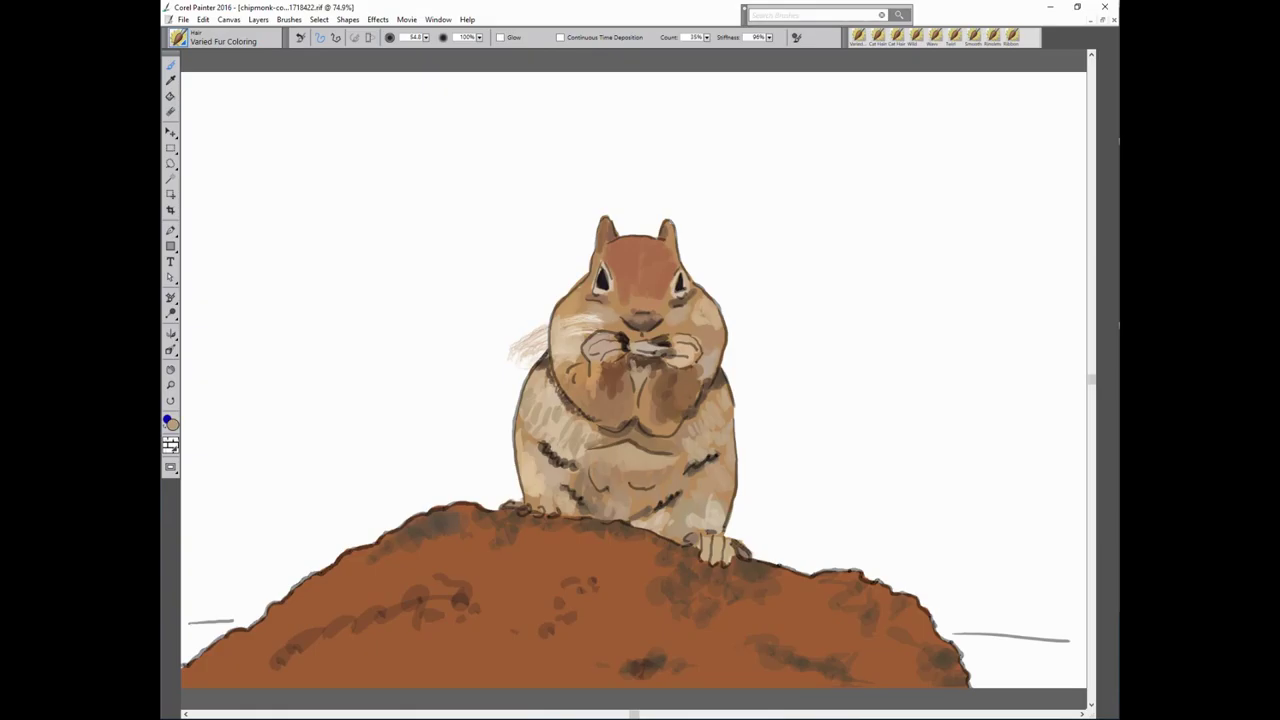
Redo the light fur beside the left cheek and paint brown fur between the ears.
key("ctrl+z")
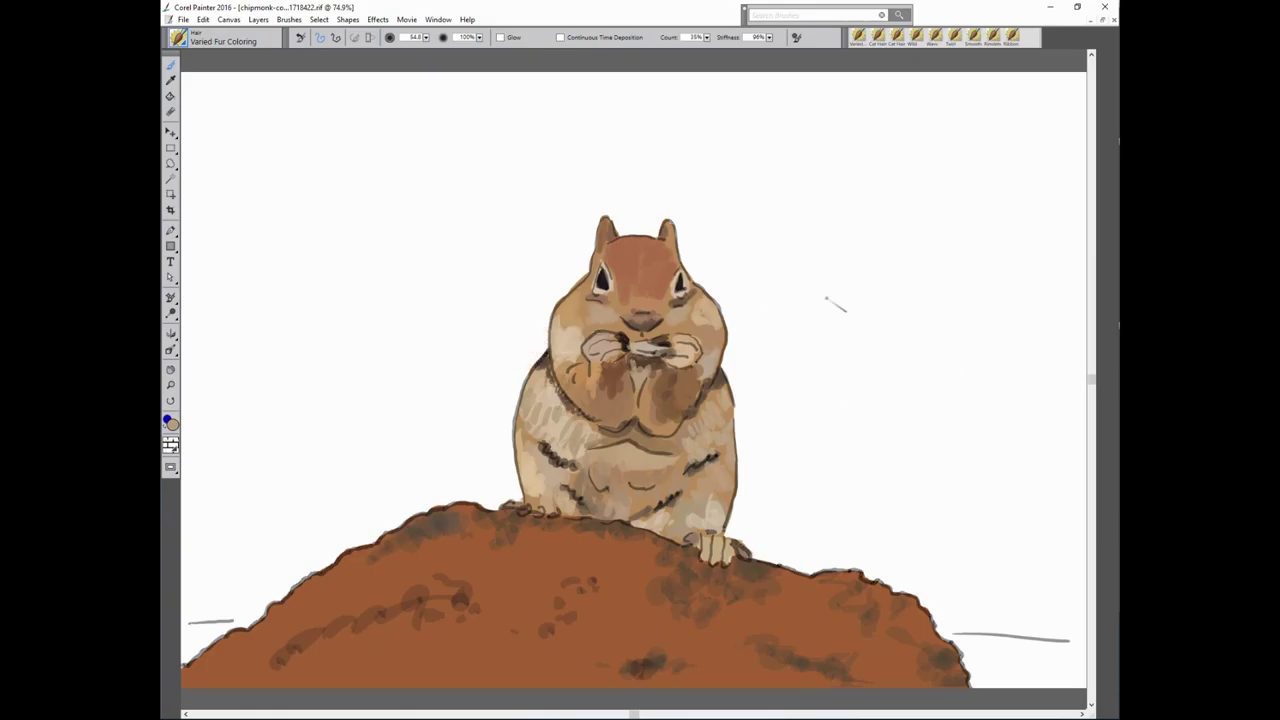
left_click_drag(560, 316, 518, 336)
left_click_drag(576, 280, 552, 306)
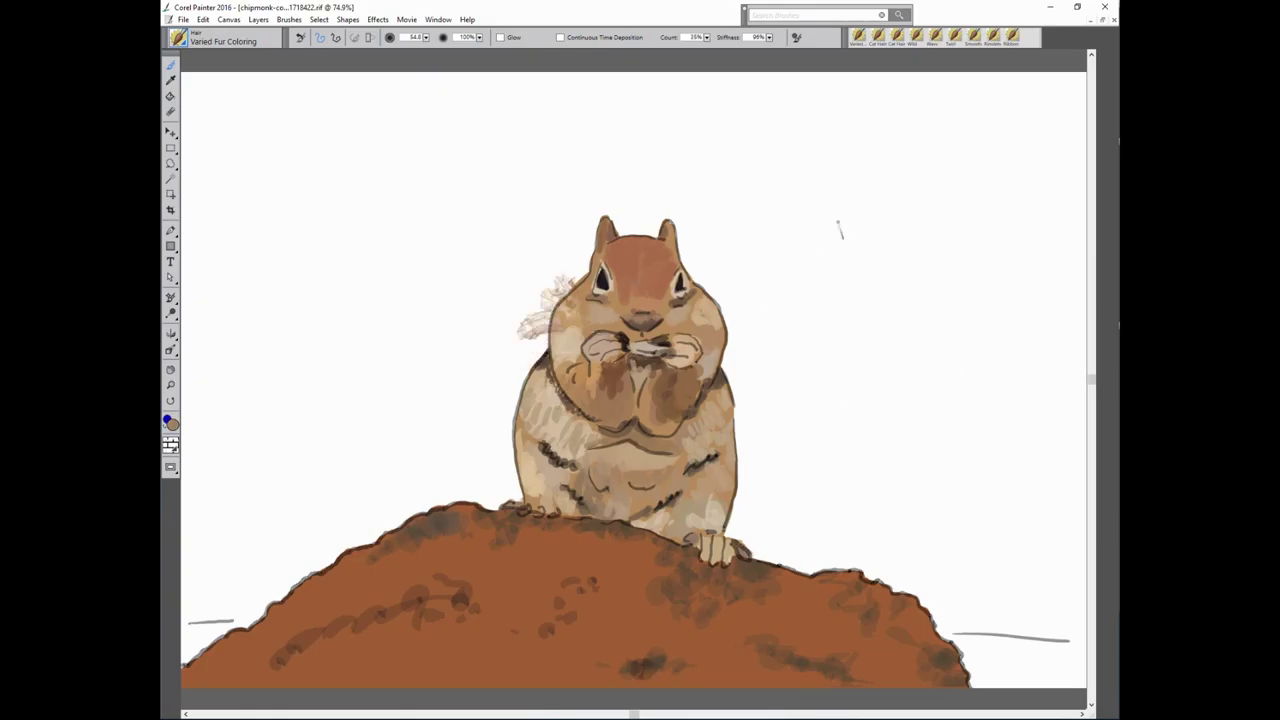
mouse_move(630, 222)
left_mouse_down()
mouse_move(625, 278)
mouse_move(655, 272)
mouse_move(625, 288)
mouse_move(650, 290)
mouse_move(612, 290)
mouse_move(645, 296)
left_mouse_up()
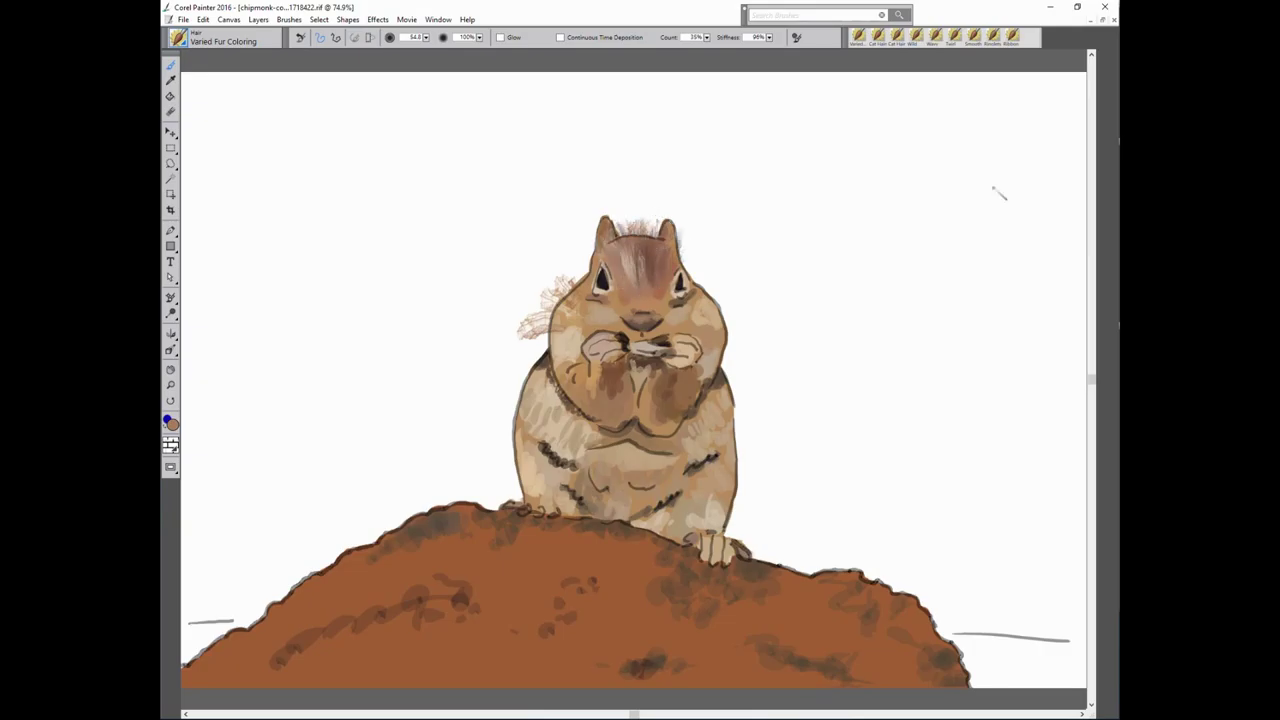
mouse_move(638, 250)
left_mouse_down()
mouse_move(634, 310)
mouse_move(620, 278)
left_mouse_up()
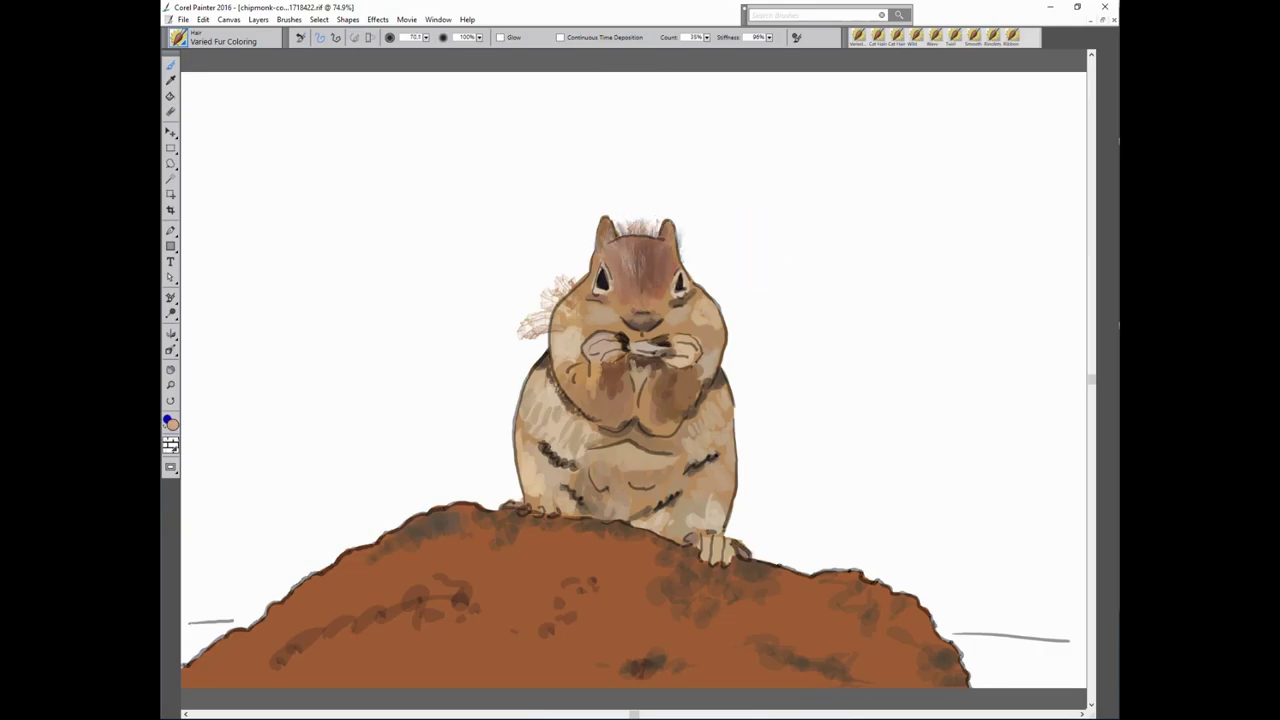
Brush light streaky fur across the top of the head and between the ears.
left_click_drag(588, 220, 600, 284)
left_click_drag(640, 216, 640, 262)
left_click_drag(700, 210, 690, 262)
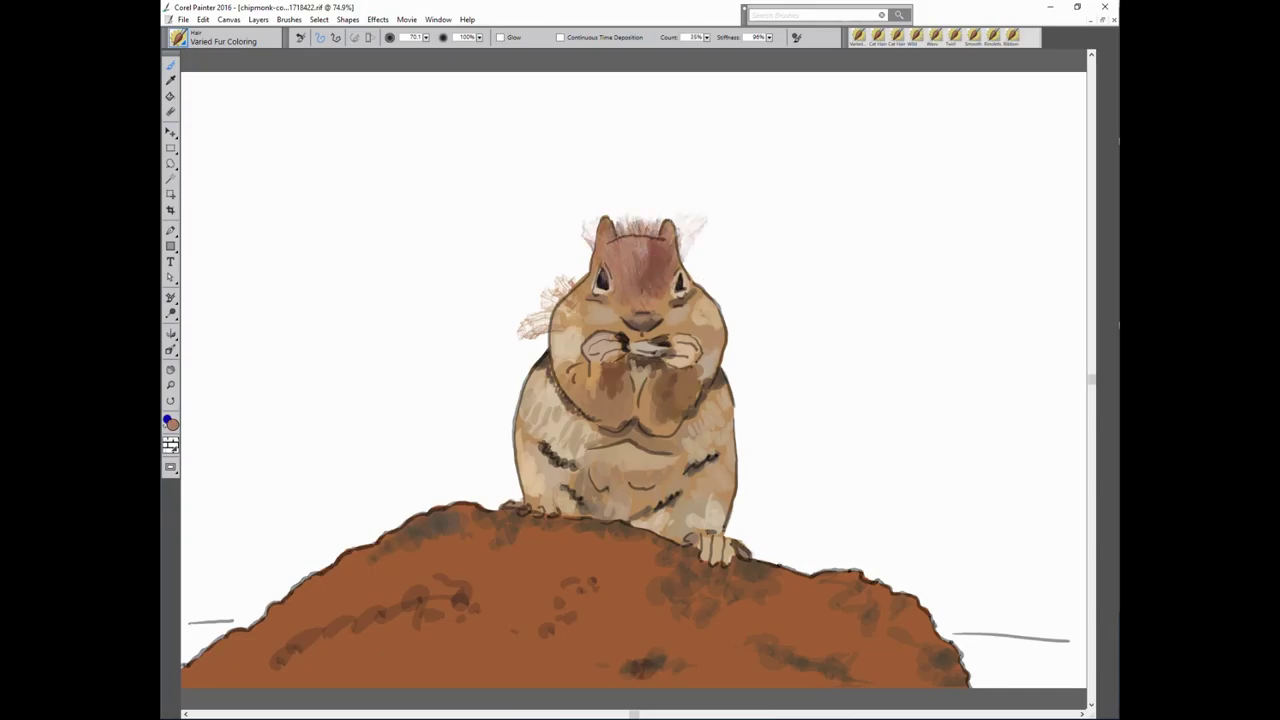
mouse_move(658, 226)
left_mouse_down()
mouse_move(660, 266)
mouse_move(642, 286)
left_mouse_up()
mouse_move(626, 234)
left_mouse_down()
mouse_move(630, 278)
mouse_move(616, 286)
left_mouse_up()
mouse_move(648, 244)
left_mouse_down()
mouse_move(648, 286)
mouse_move(668, 268)
mouse_move(650, 302)
left_mouse_up()
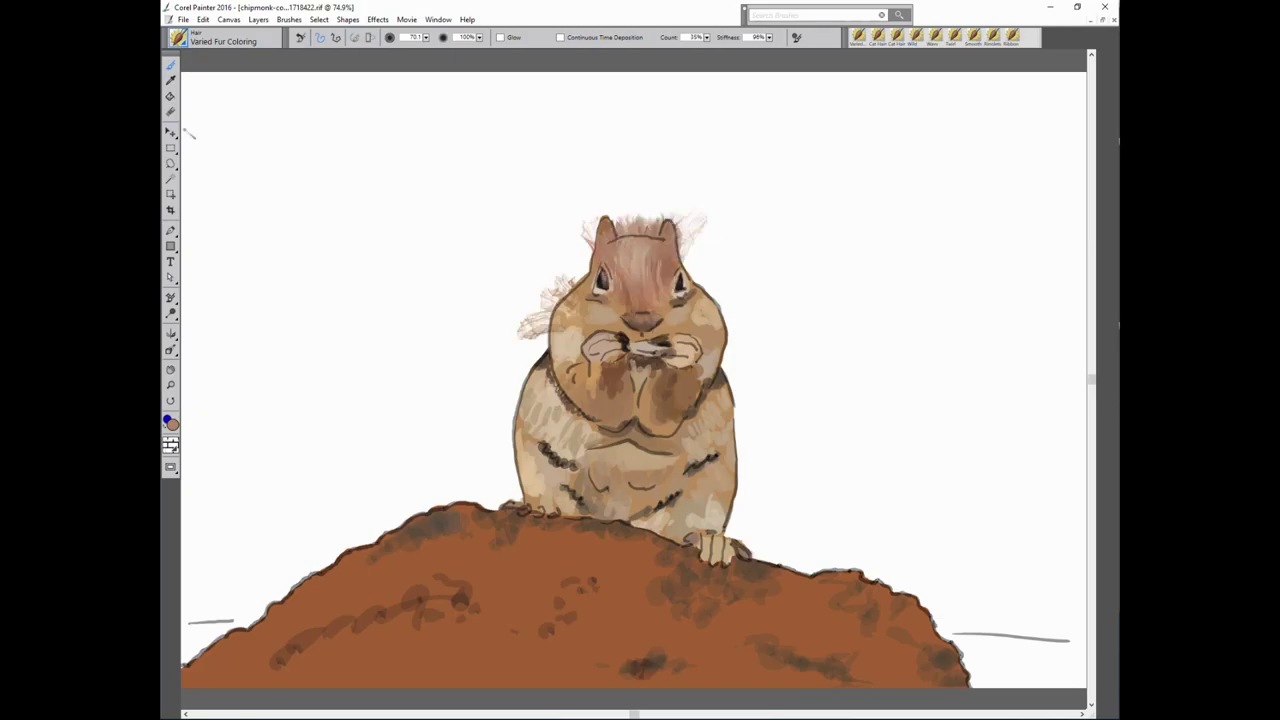
Erase stray fur wisps on both sides and the top of the head with a larger eraser.
mouse_move(700, 224)
left_mouse_down()
mouse_move(690, 260)
mouse_move(672, 222)
mouse_move(590, 224)
left_mouse_up()
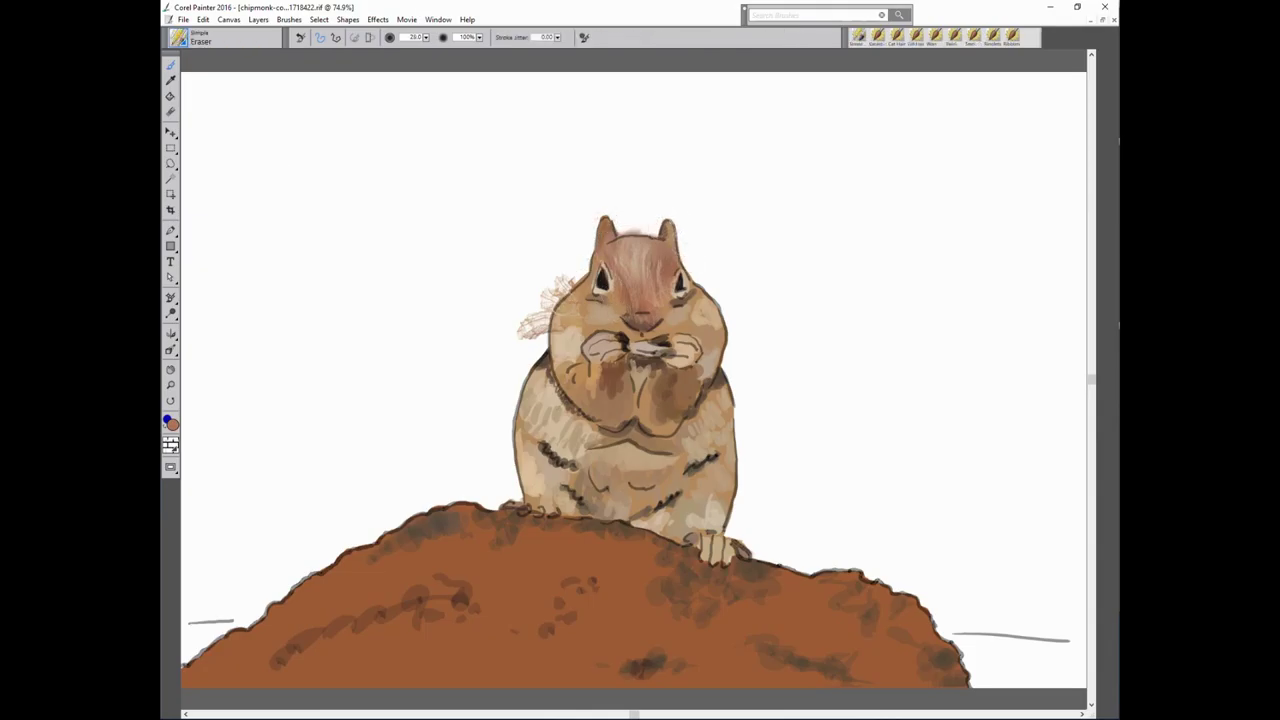
left_click_drag(565, 285, 525, 330)
key("bracketright")
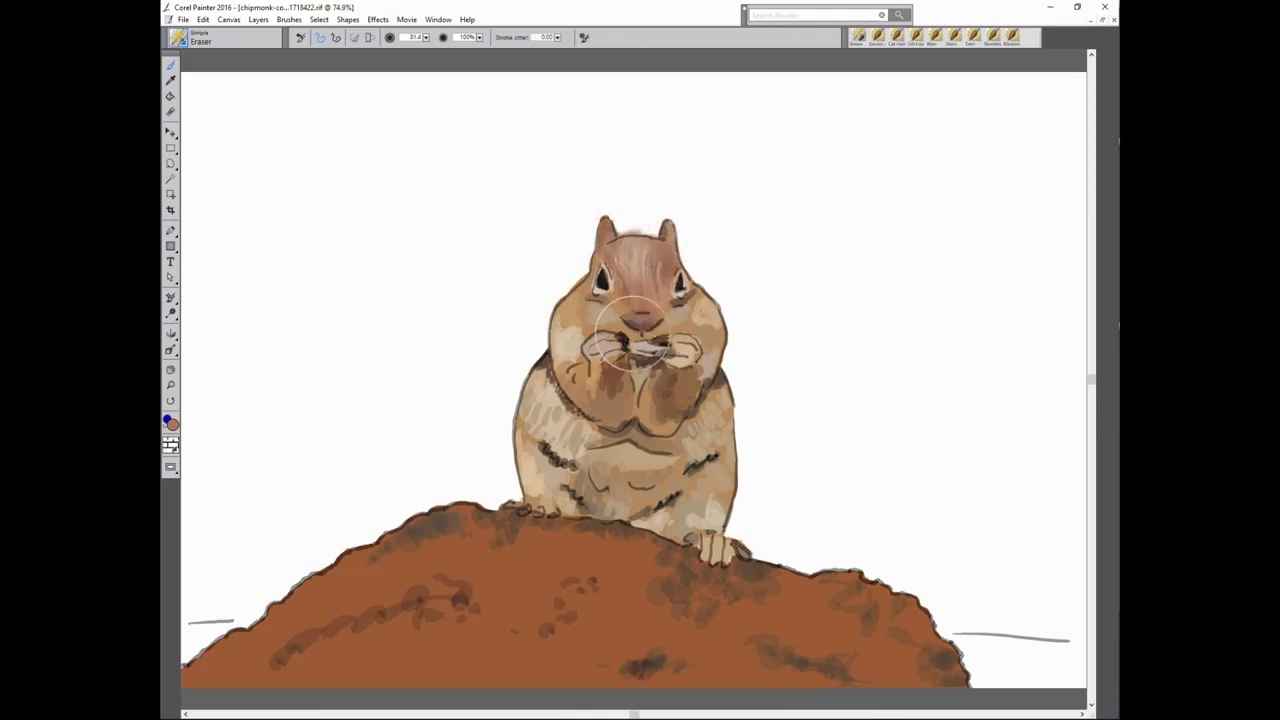
key("bracketright")
left_click_drag(650, 224, 608, 220)
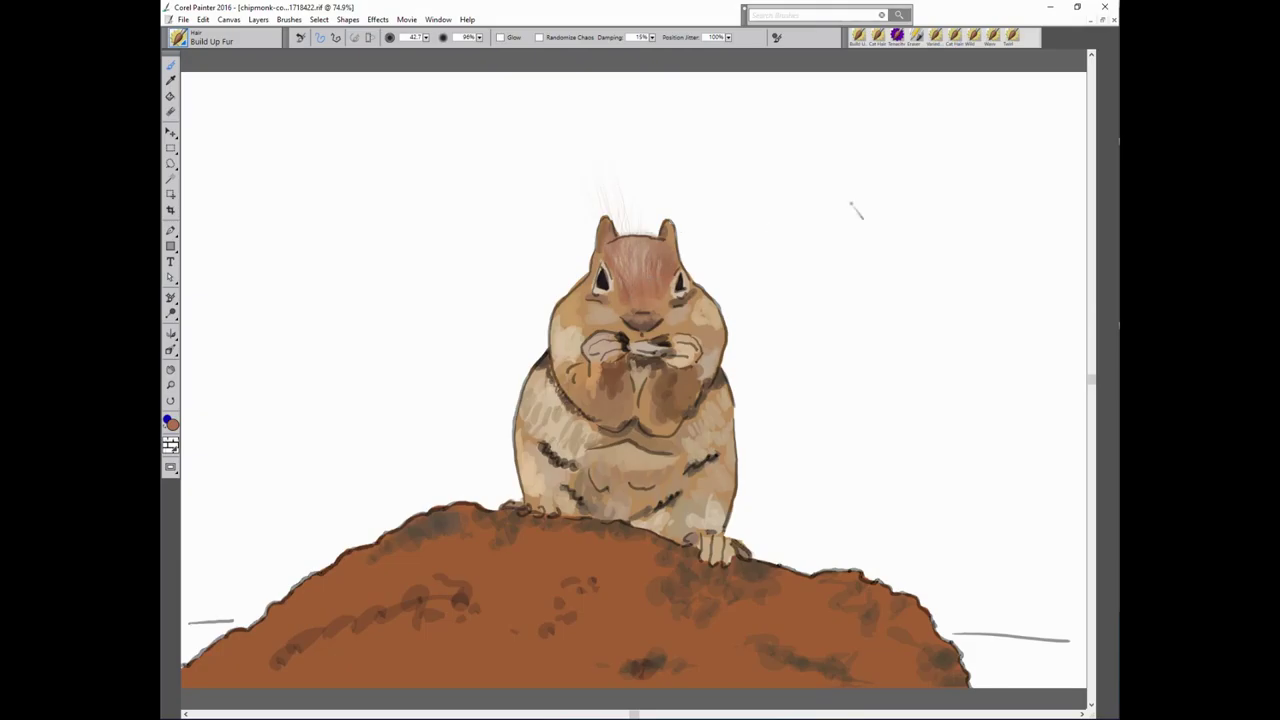
Add wispy fur hairs around the head, the left cheek and left of the chest.
left_click_drag(918, 312, 800, 322)
mouse_move(558, 298)
left_mouse_down()
mouse_move(506, 318)
mouse_move(530, 262)
left_mouse_up()
left_click_drag(748, 268, 812, 268)
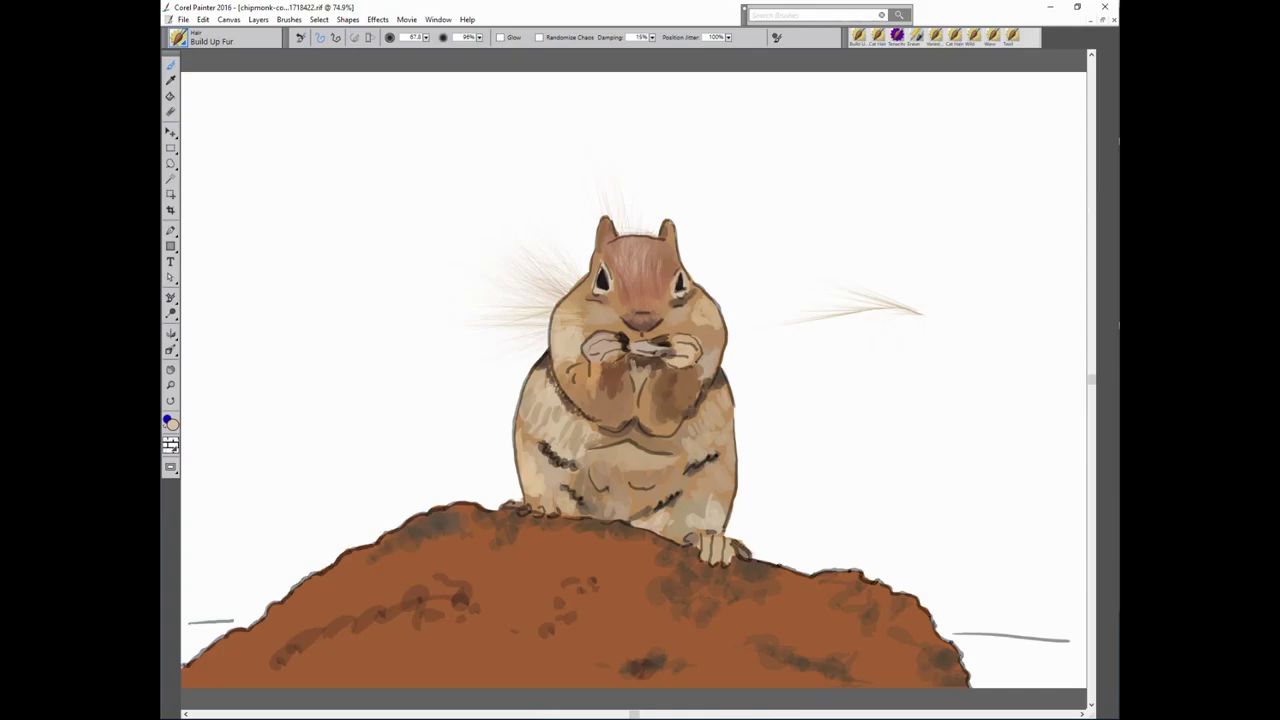
mouse_move(543, 367)
left_mouse_down()
mouse_move(490, 366)
mouse_move(512, 400)
left_mouse_up()
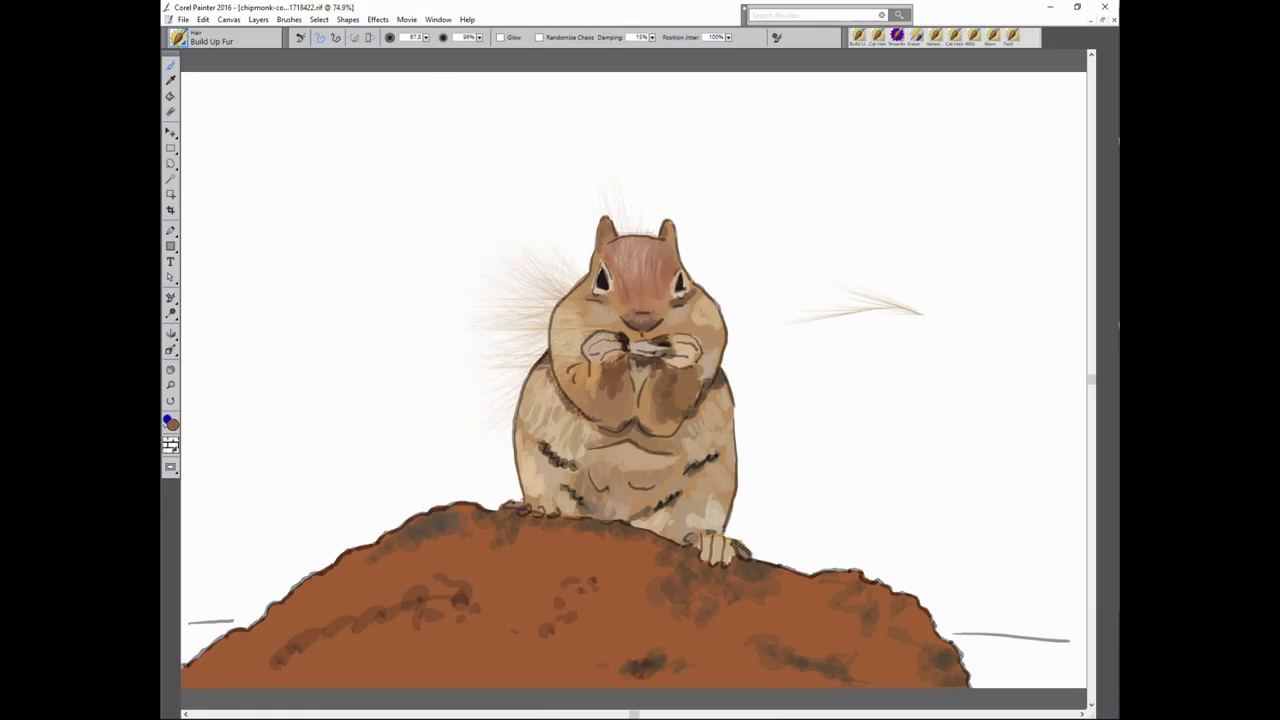
left_click_drag(578, 308, 496, 310)
Stroke light peach-tan fur along the chipmunk's left flank.
left_click(640, 420, "alt")
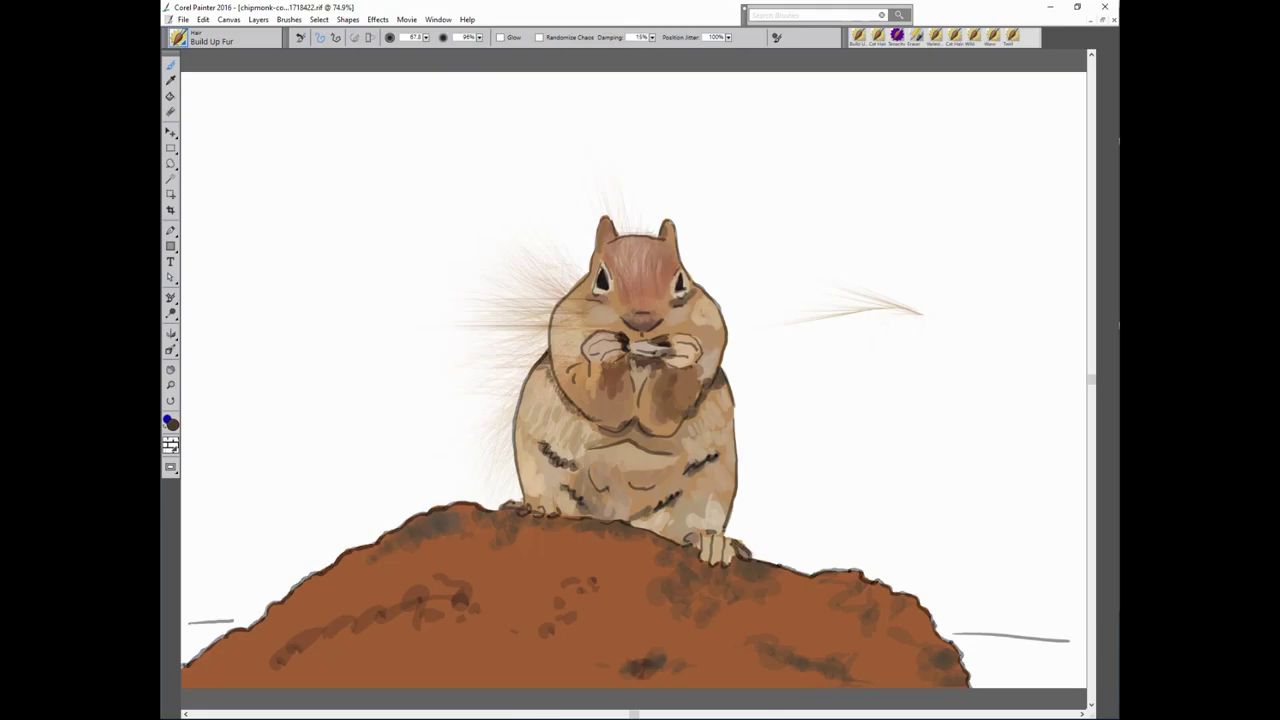
left_click_drag(556, 364, 470, 418)
left_click_drag(578, 394, 530, 440)
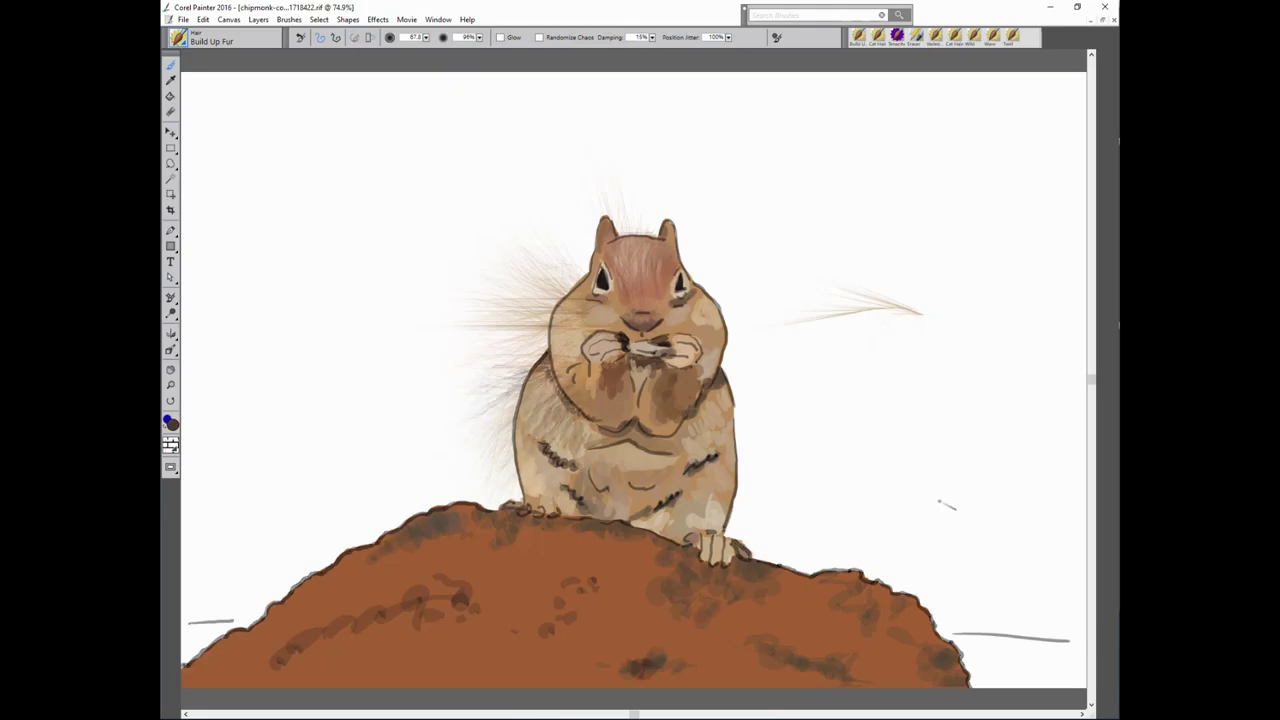
Add fine light grey-tan fur strands along the chipmunk's right side with a smaller brush.
left_click(867, 289, "alt")
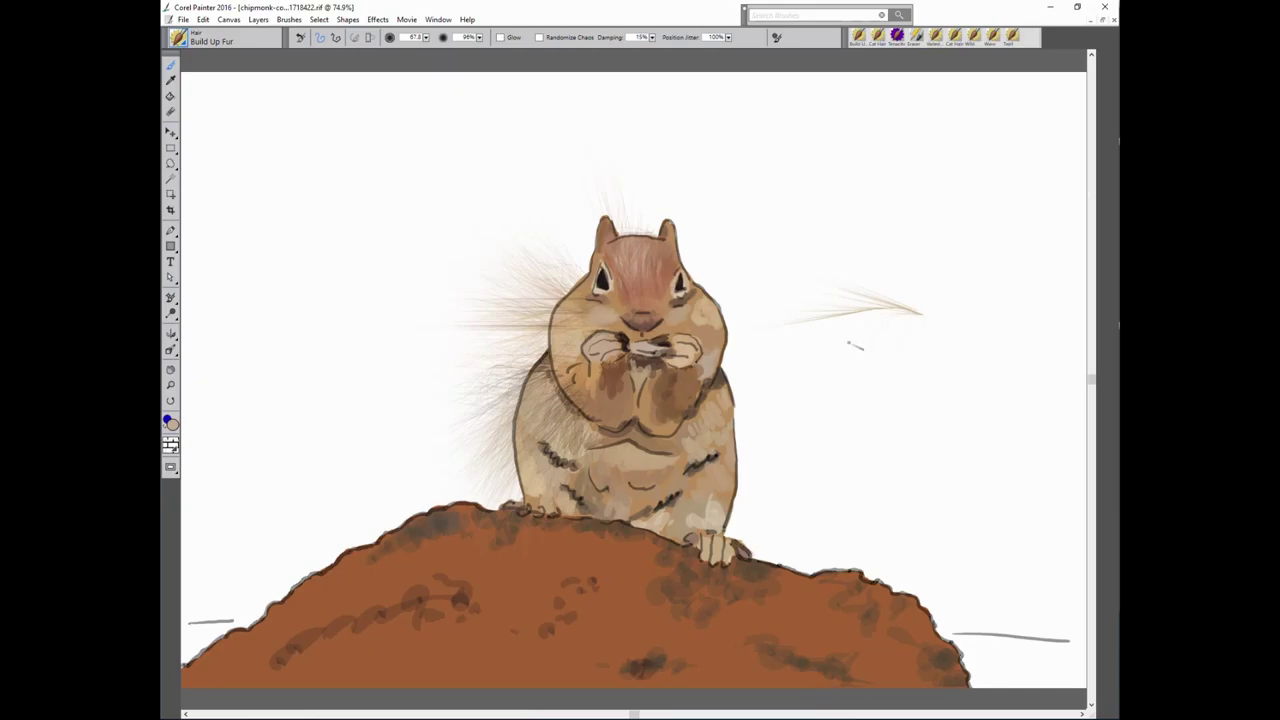
key("bracketleft")
key("bracketleft")
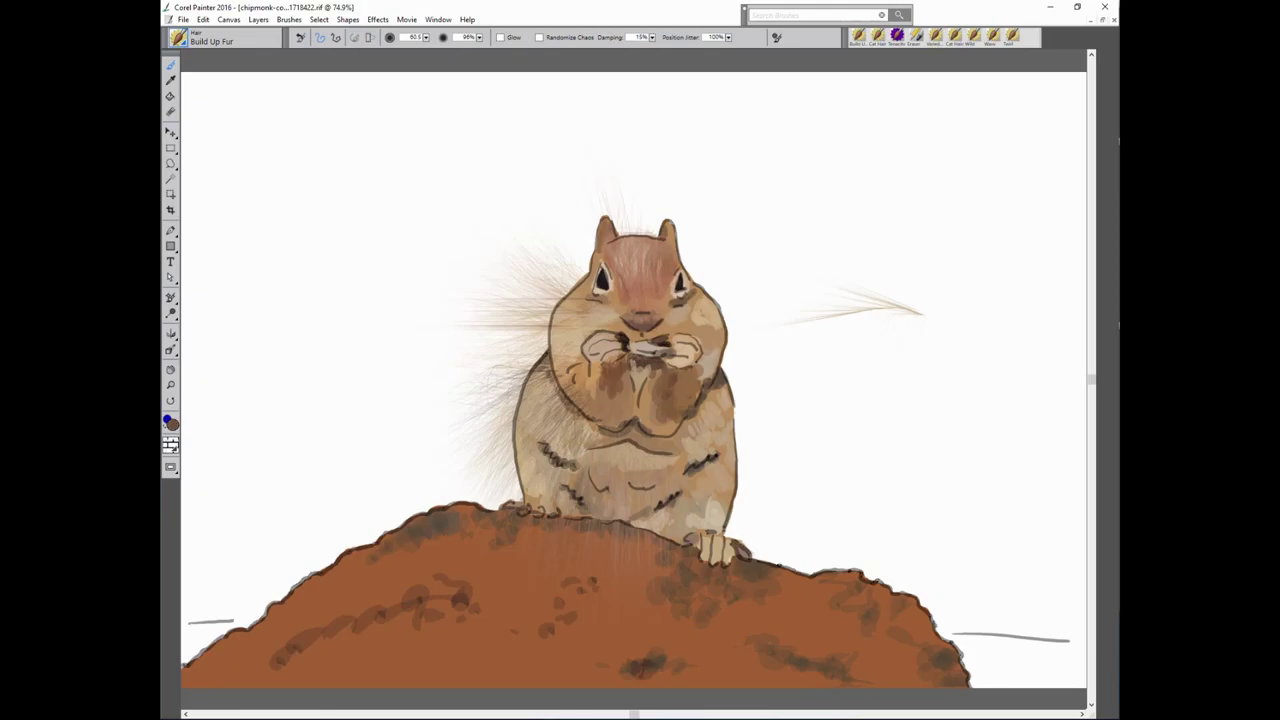
mouse_move(738, 452)
left_mouse_down()
mouse_move(790, 468)
mouse_move(770, 472)
left_mouse_up()
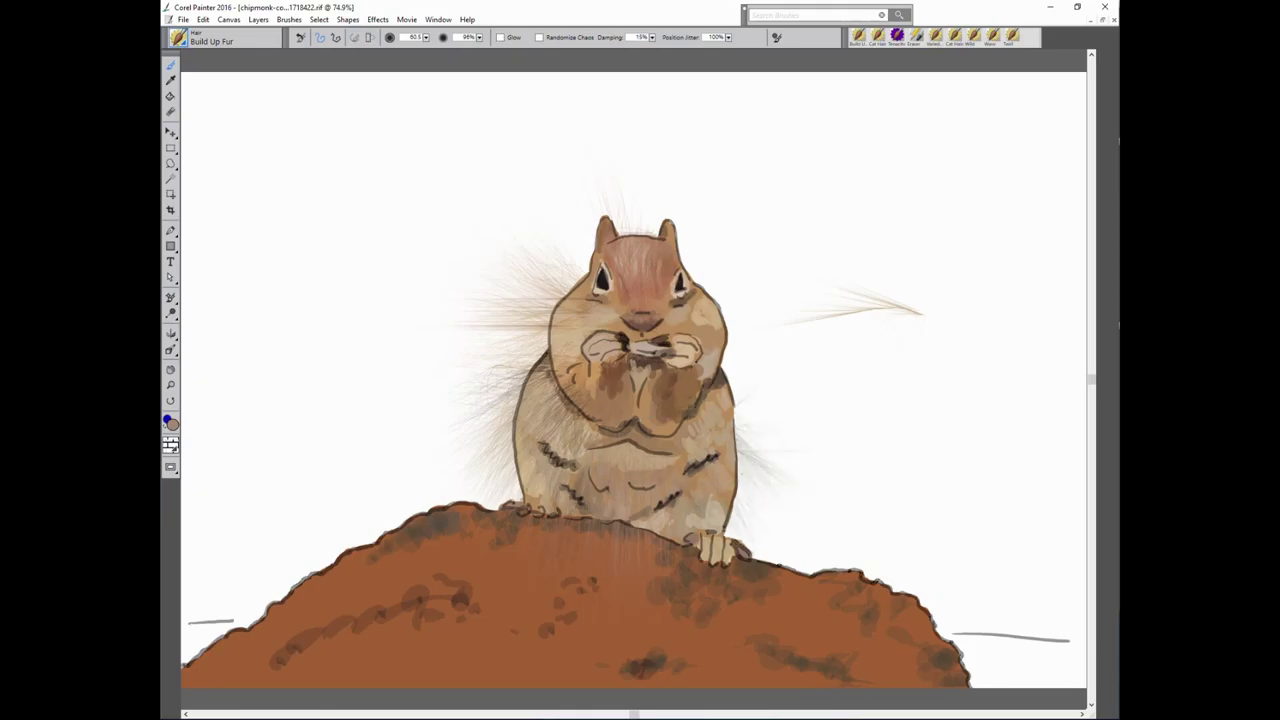
left_click_drag(722, 412, 772, 468)
left_click_drag(718, 386, 784, 400)
left_click_drag(702, 428, 700, 480)
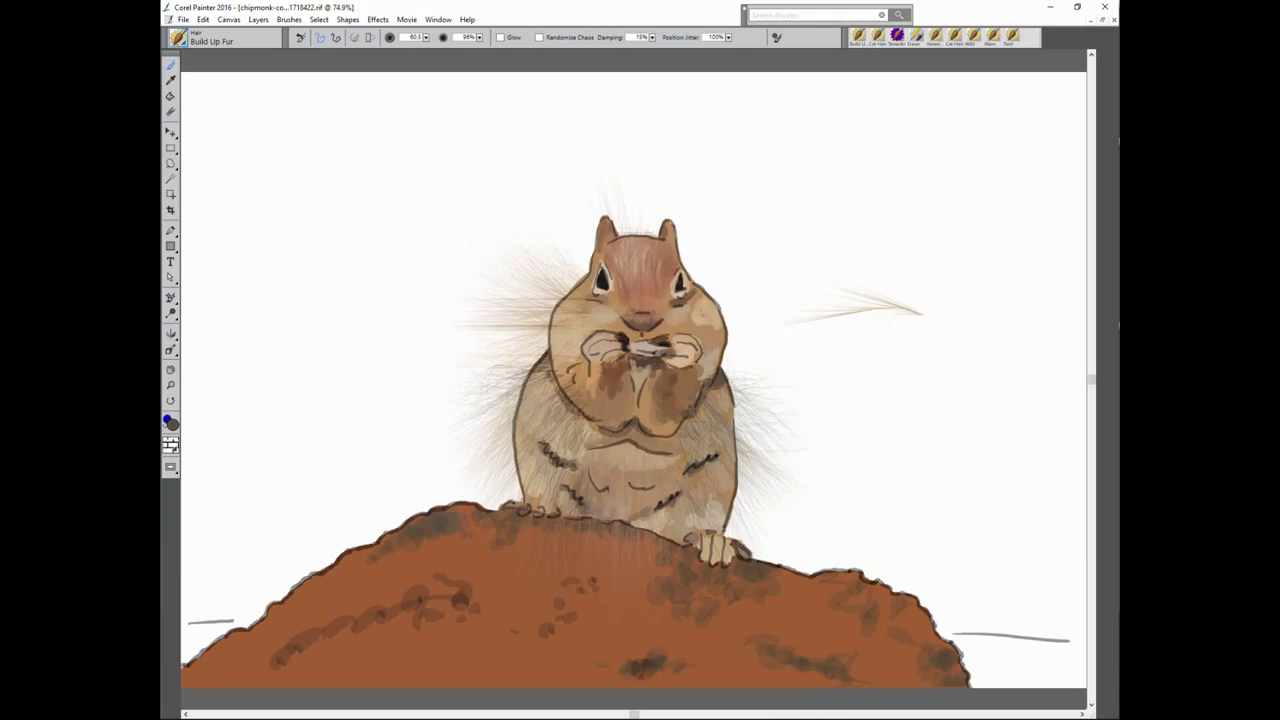
Add faint dark belly fur and fan fur strands outward from the right cheek.
left_click_drag(570, 428, 668, 472)
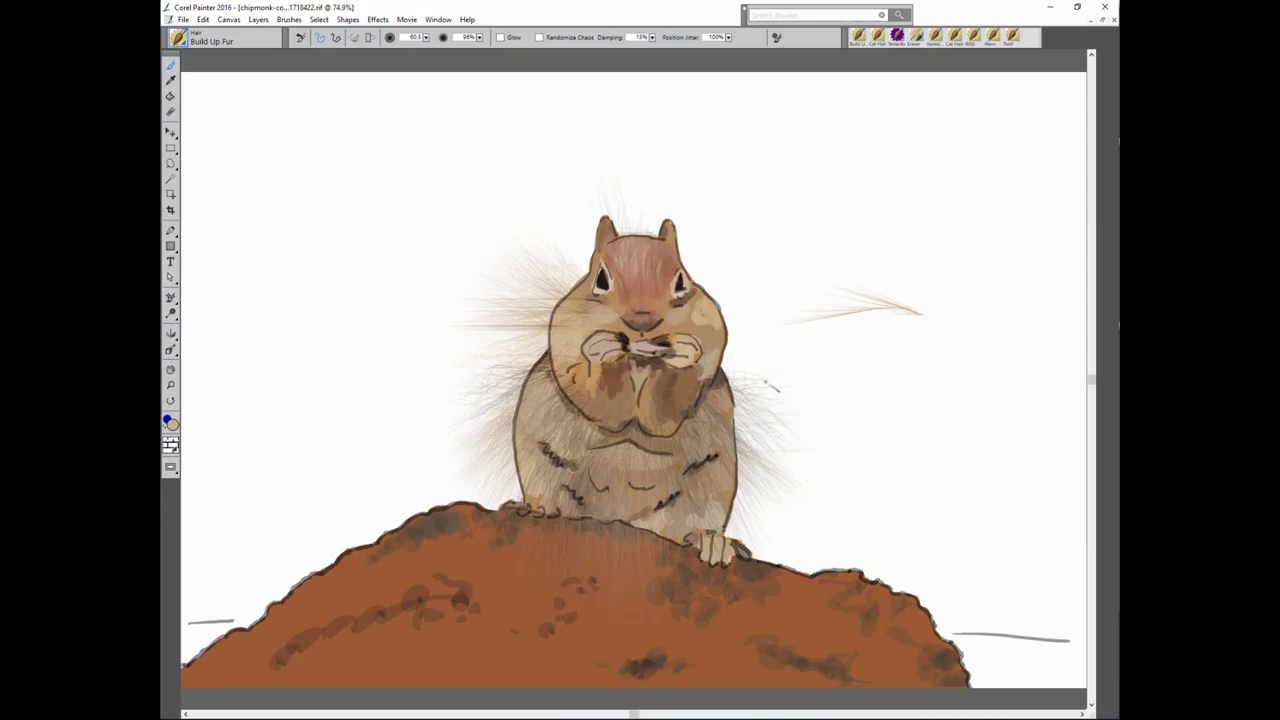
left_click_drag(730, 348, 778, 358)
mouse_move(726, 326)
left_mouse_down()
mouse_move(802, 314)
mouse_move(800, 334)
left_mouse_up()
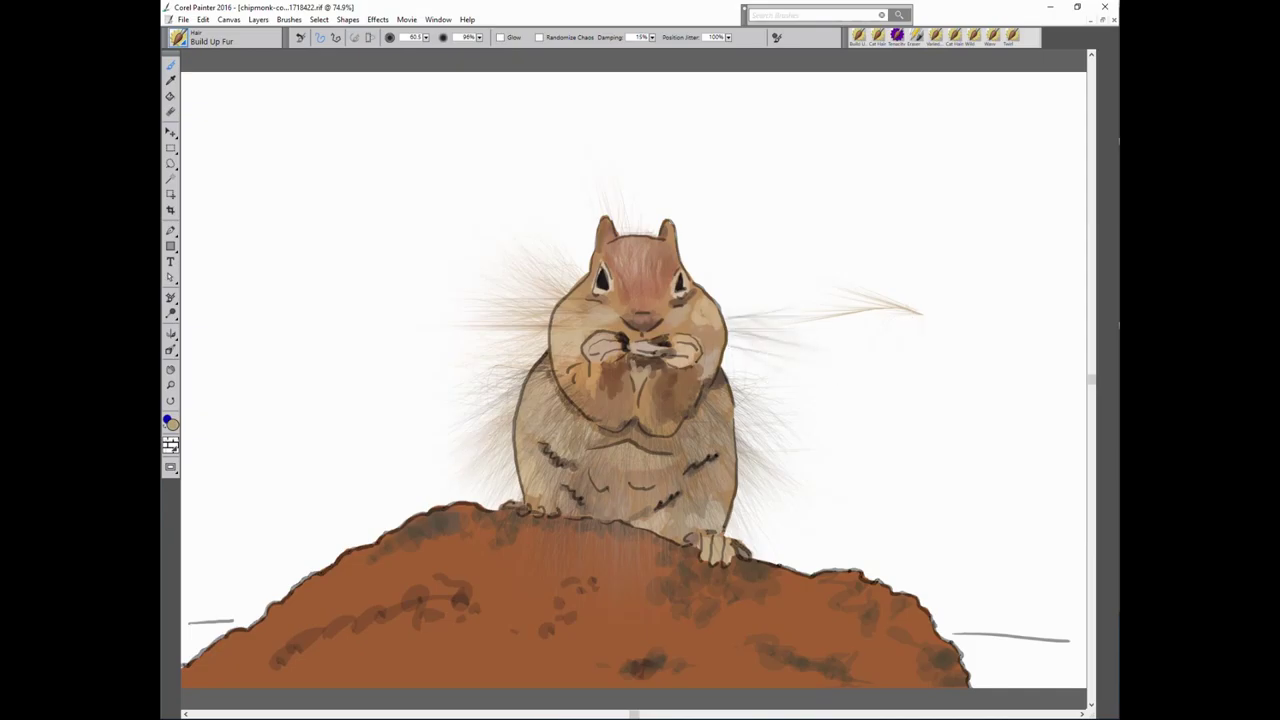
left_click_drag(712, 294, 766, 274)
left_click_drag(726, 328, 774, 352)
left_click_drag(724, 318, 776, 312)
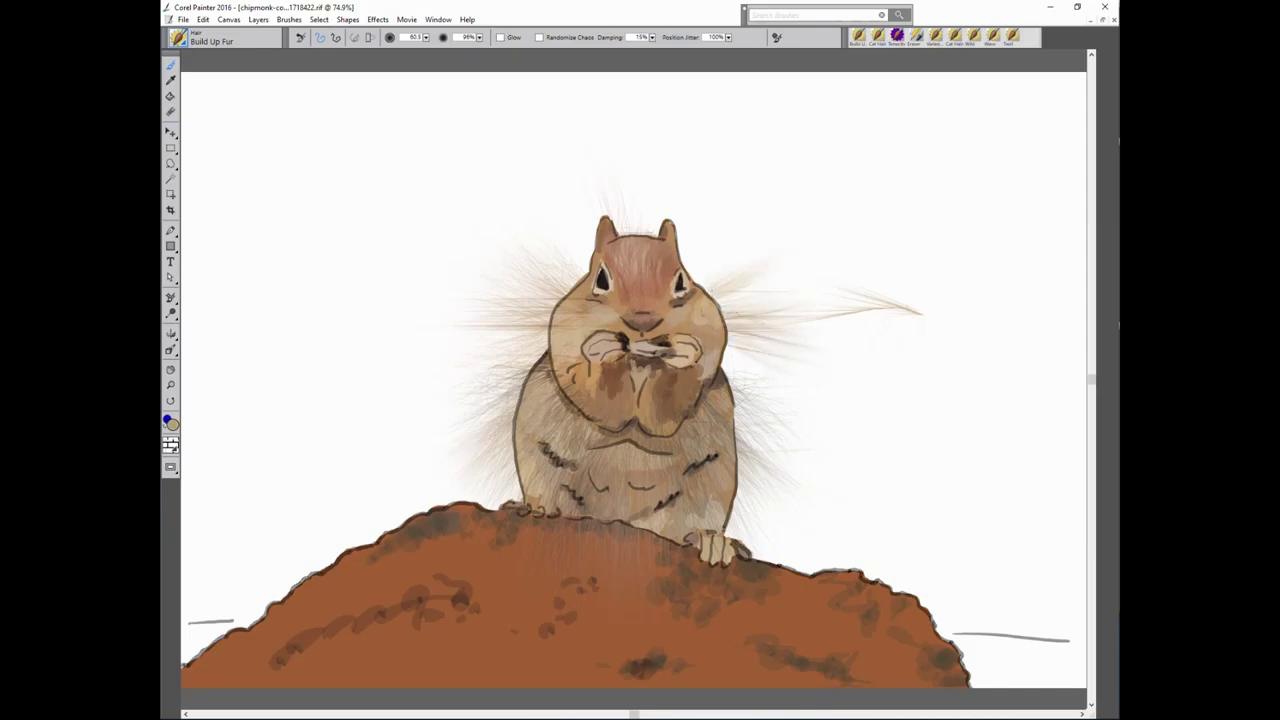
Fan fur strands upward from the top of the chipmunk's head.
left_click_drag(668, 224, 664, 192)
left_click_drag(636, 236, 626, 174)
left_click_drag(596, 238, 580, 186)
left_click_drag(612, 226, 598, 178)
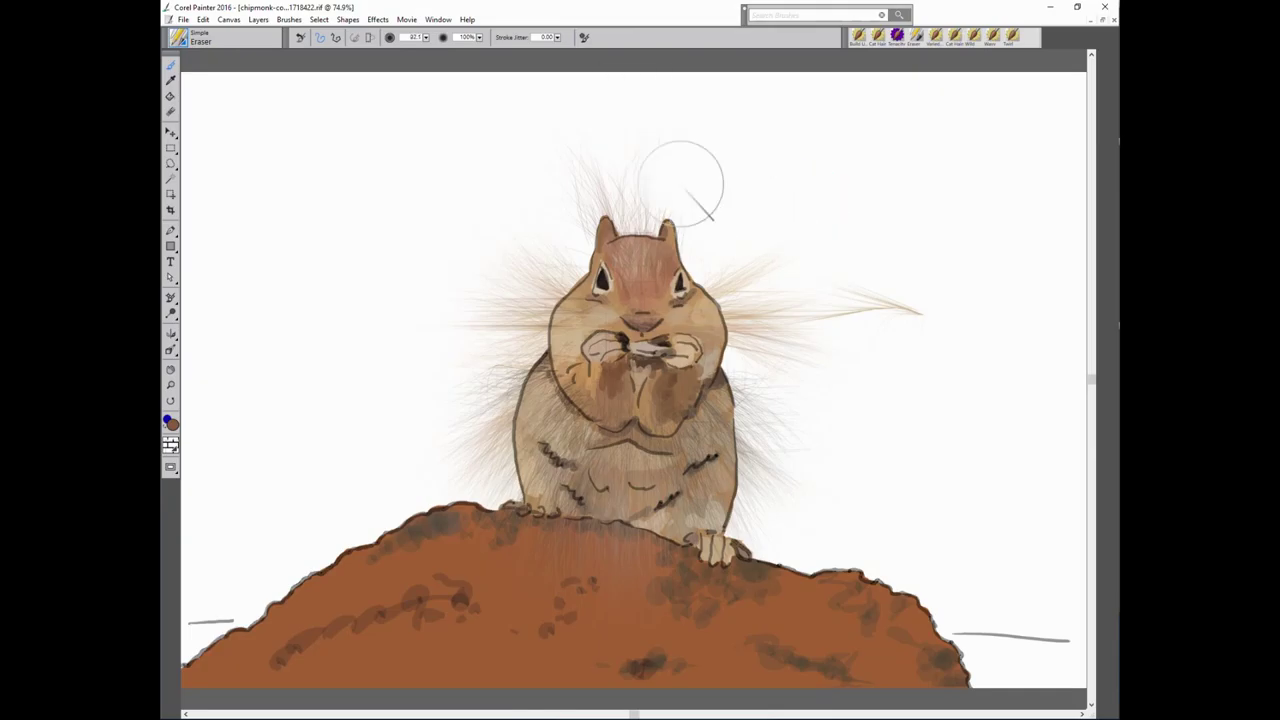
Erase the fur strands on top of the head, around the left cheek and along the left side.
left_click_drag(651, 129, 520, 330)
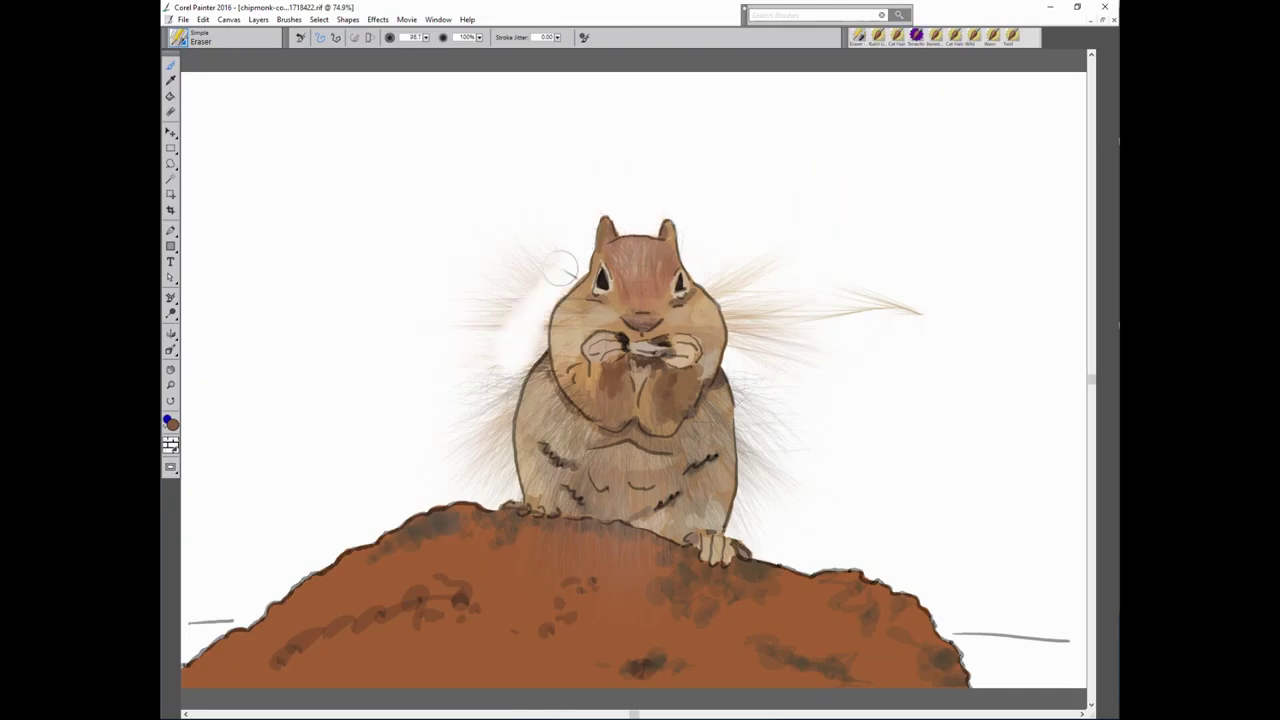
left_click_drag(540, 260, 500, 320)
mouse_move(460, 420)
left_mouse_down()
mouse_move(530, 345)
mouse_move(458, 533)
left_mouse_up()
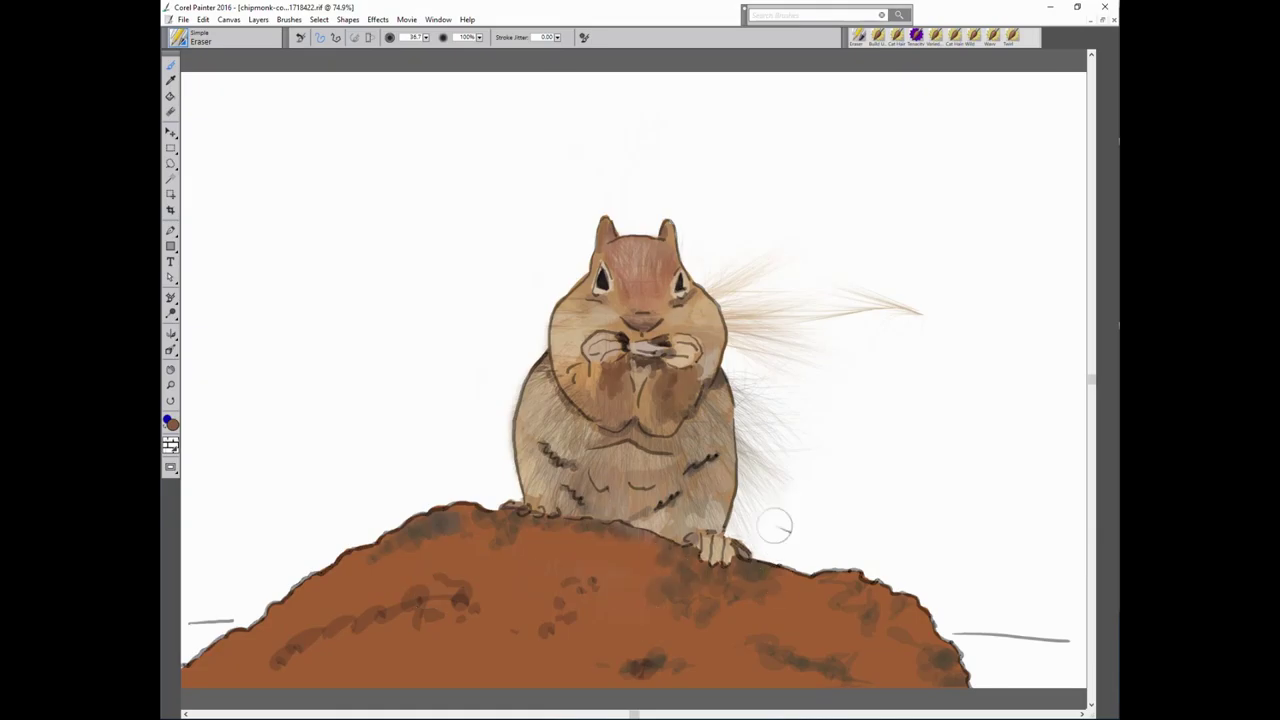
Erase the stray strands along the right side and off the right shoulder.
left_click_drag(775, 525, 722, 268)
left_click_drag(829, 245, 745, 320)
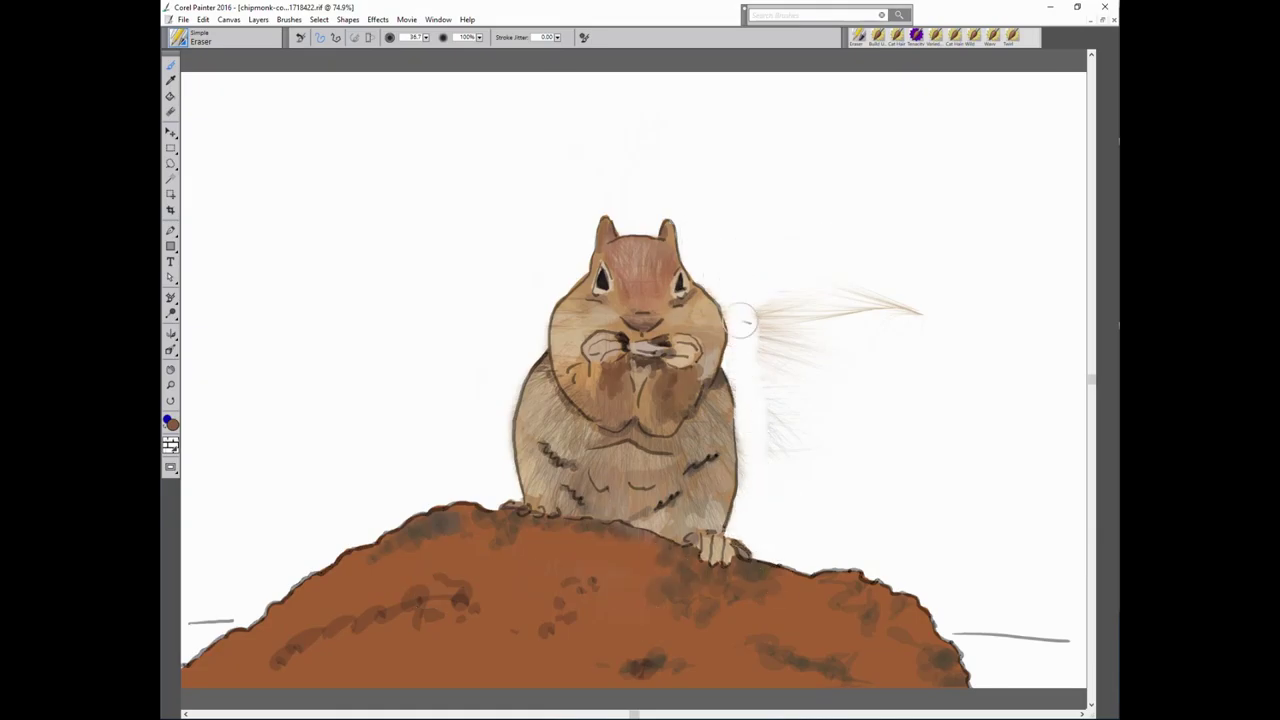
left_click_drag(761, 249, 820, 351)
left_click_drag(900, 307, 777, 318)
mouse_move(788, 465)
left_mouse_down()
mouse_move(749, 406)
mouse_move(757, 434)
left_mouse_up()
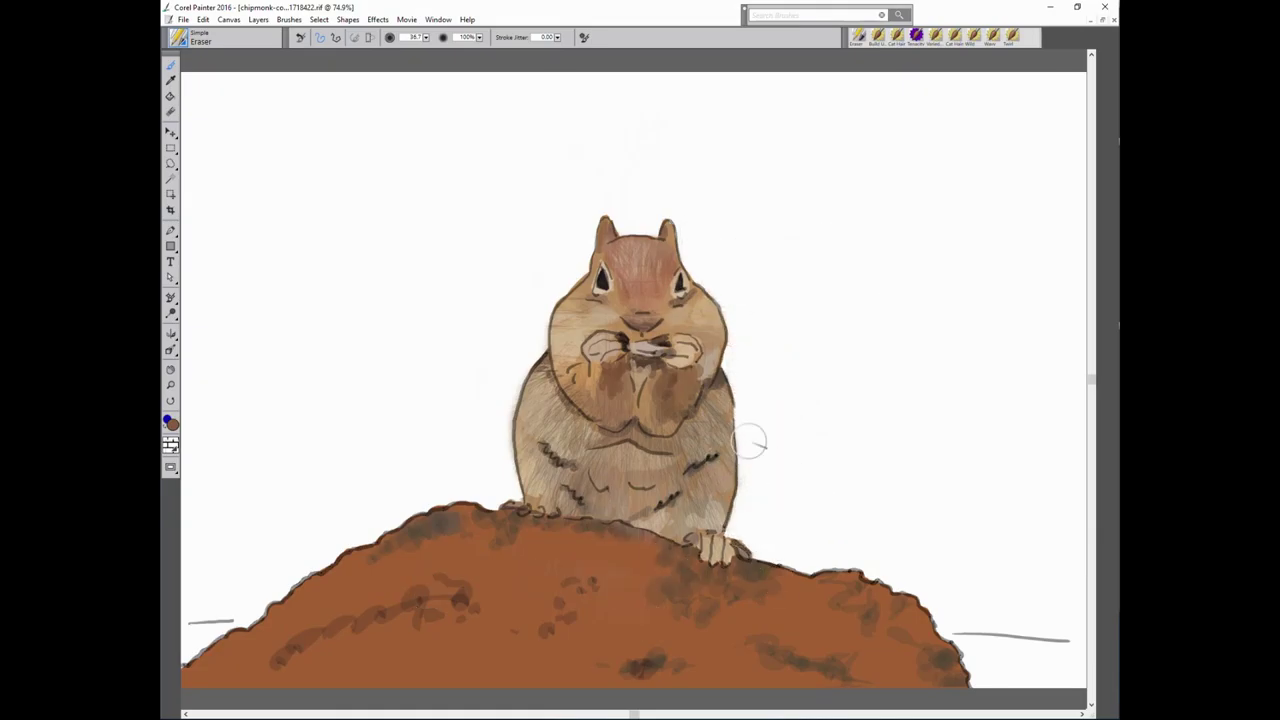
key("bracketleft")
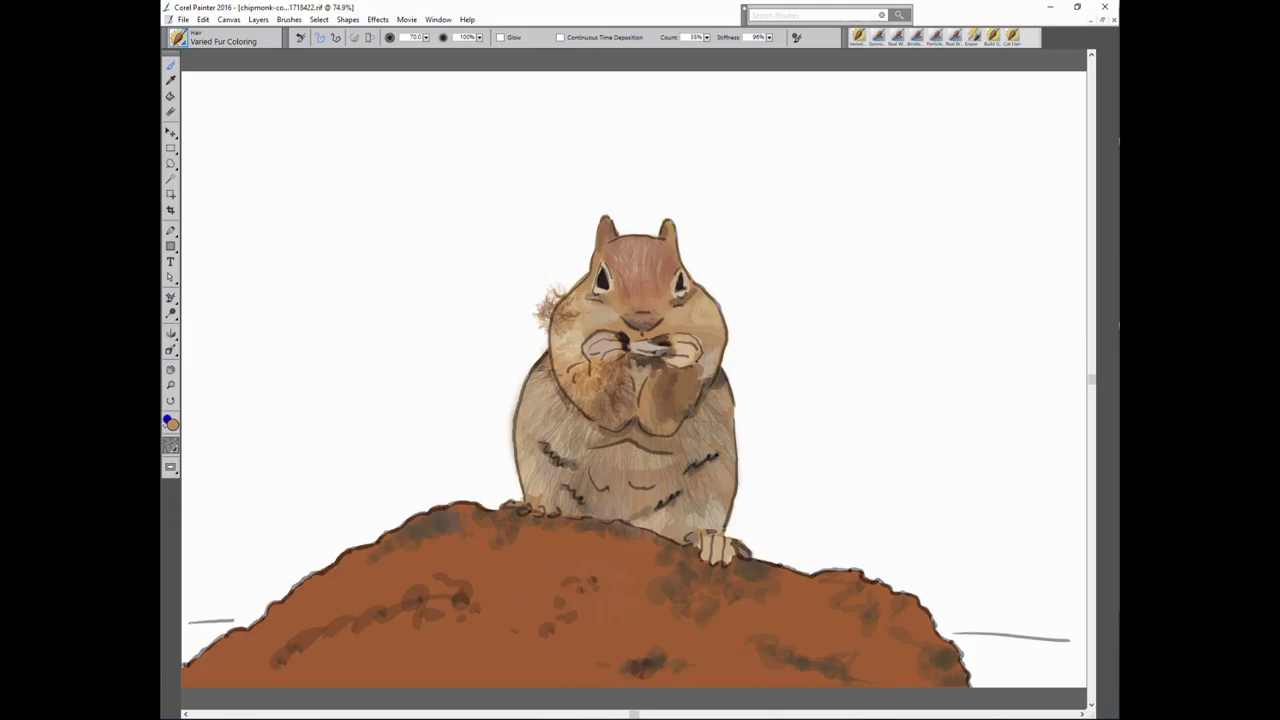
Add brown fur texture over the top of the head and the forehead stripe.
mouse_move(662, 214)
left_mouse_down()
mouse_move(640, 250)
mouse_move(628, 236)
mouse_move(660, 284)
mouse_move(622, 236)
left_mouse_up()
mouse_move(638, 280)
left_mouse_down()
mouse_move(608, 248)
mouse_move(672, 240)
mouse_move(610, 234)
mouse_move(648, 254)
mouse_move(668, 232)
mouse_move(646, 278)
mouse_move(624, 290)
left_mouse_up()
mouse_move(640, 222)
left_mouse_down()
mouse_move(636, 288)
mouse_move(648, 292)
left_mouse_up()
mouse_move(626, 236)
left_mouse_down()
mouse_move(600, 290)
mouse_move(620, 260)
left_mouse_up()
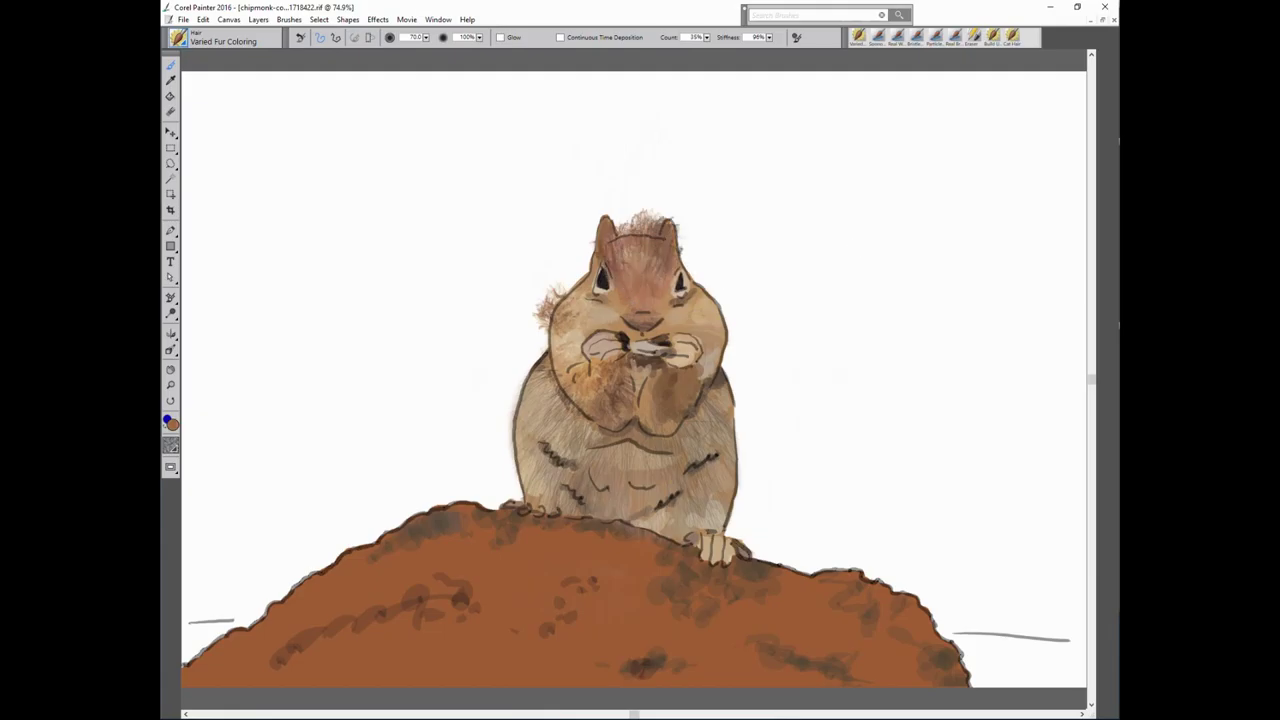
Add wispy right-cheek fur, dark fur by the left eye, and lighter fur on the snout.
mouse_move(716, 302)
left_mouse_down()
mouse_move(740, 328)
mouse_move(740, 358)
left_mouse_up()
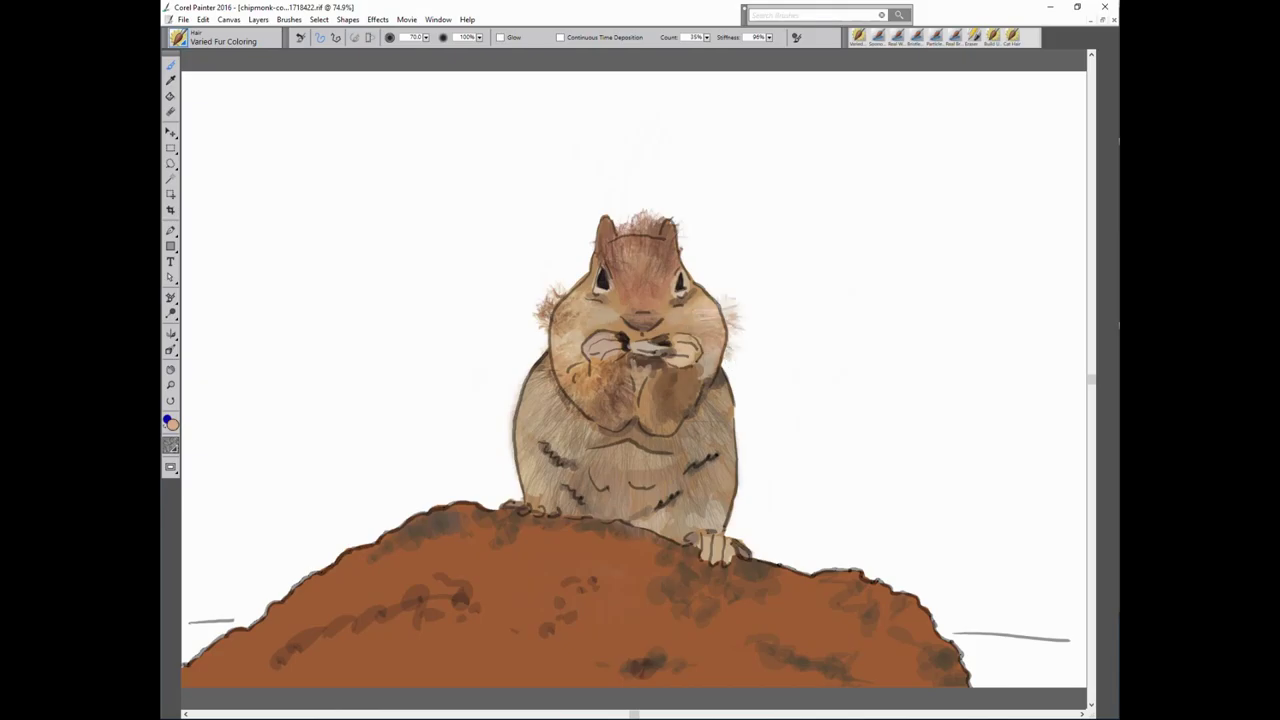
left_click_drag(712, 302, 758, 288)
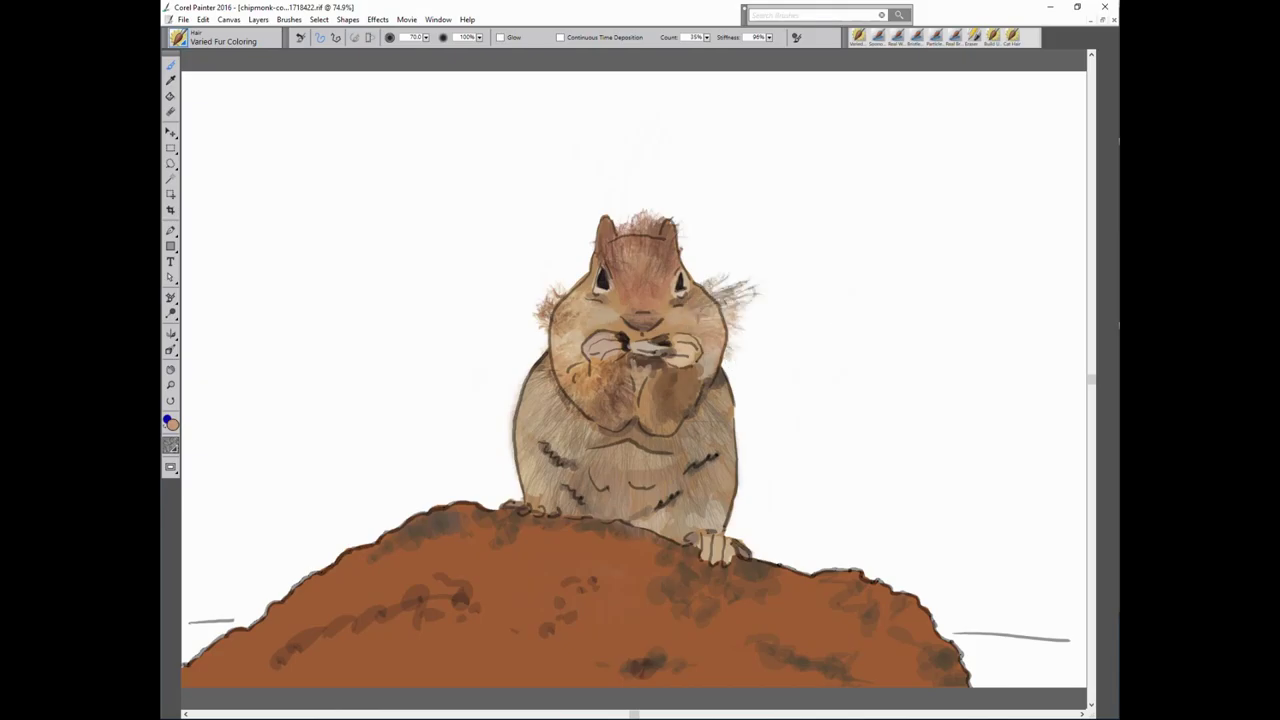
left_click_drag(608, 308, 560, 256)
left_click_drag(664, 328, 626, 298)
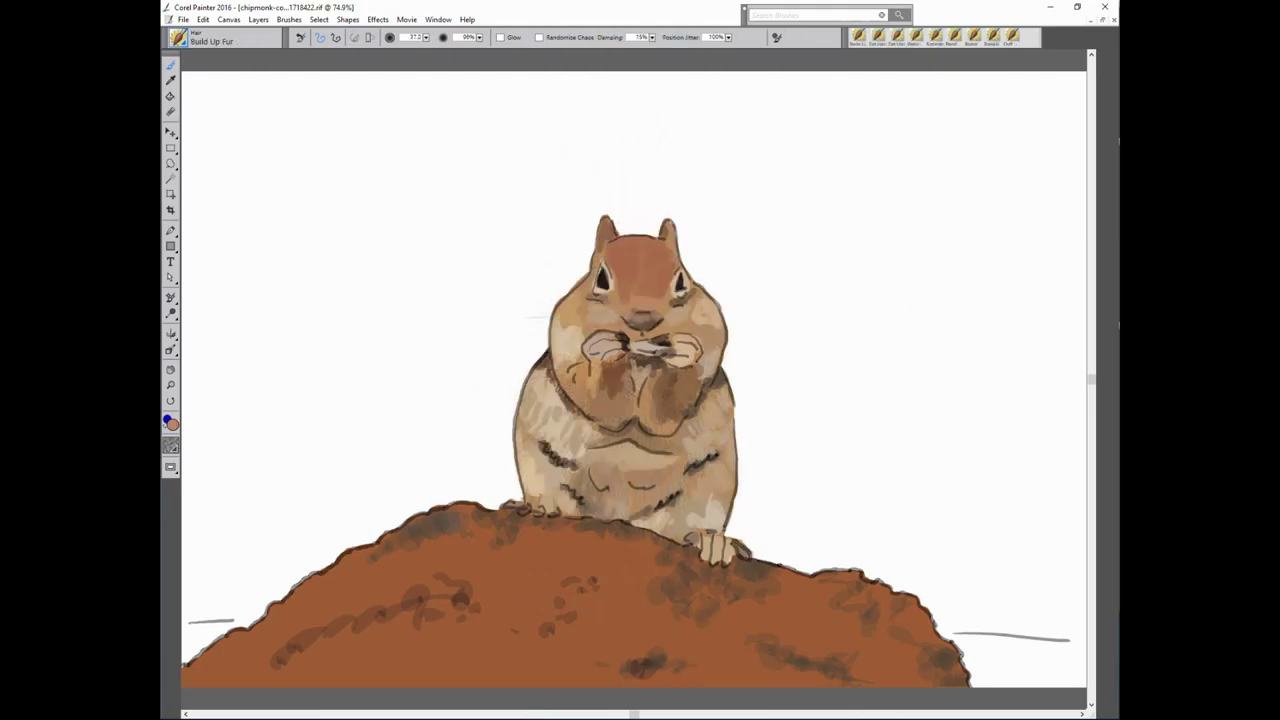
Flick about nine short upward Build Up Fur strands above the chipmunk's head, thickening the tuft.
left_click_drag(650, 234, 648, 200)
mouse_move(630, 234)
left_mouse_down()
mouse_move(628, 208)
mouse_move(660, 210)
left_mouse_up()
left_click_drag(676, 250, 688, 198)
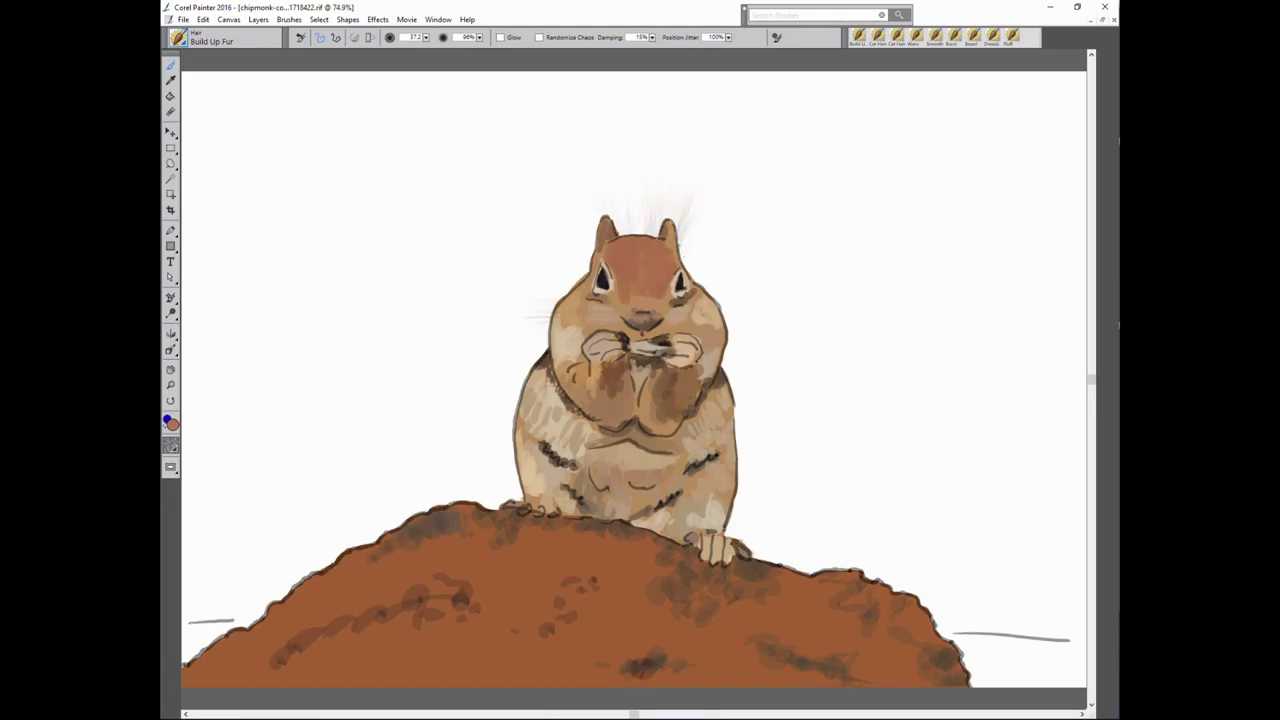
left_click_drag(630, 236, 620, 212)
left_click_drag(655, 238, 670, 200)
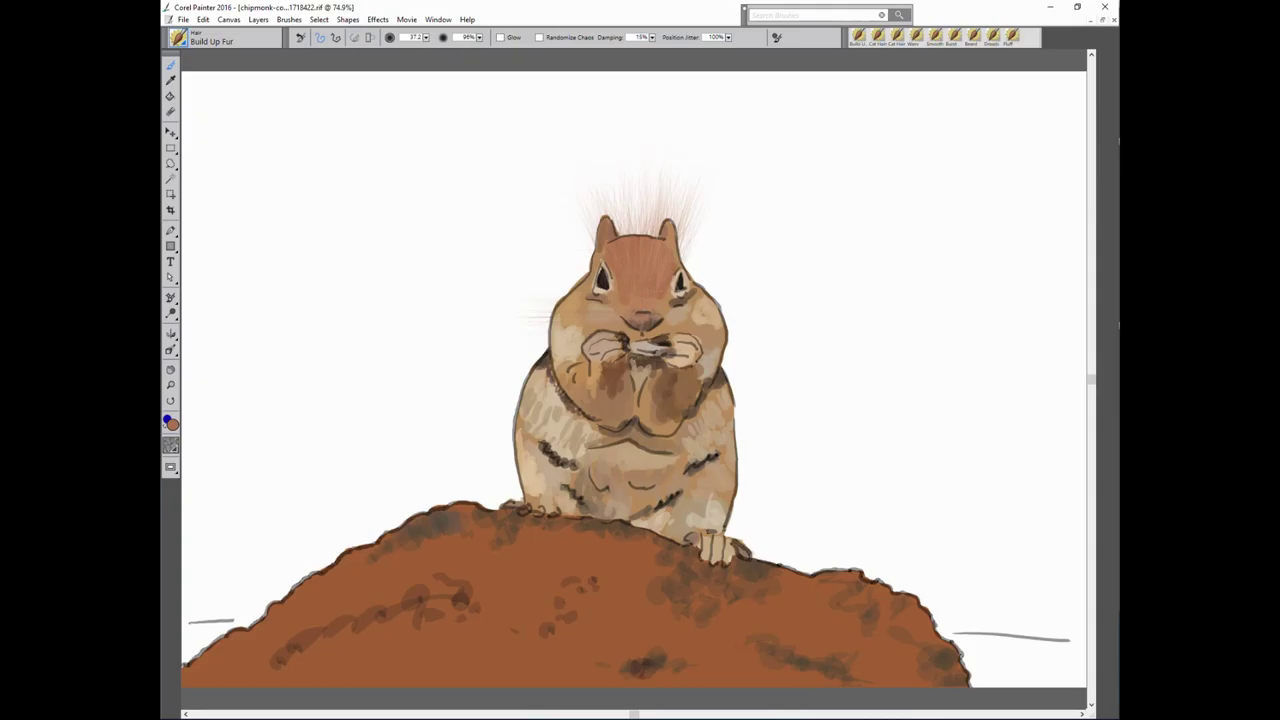
mouse_move(668, 244)
left_mouse_down()
mouse_move(684, 202)
mouse_move(642, 196)
left_mouse_up()
left_click_drag(634, 234, 628, 190)
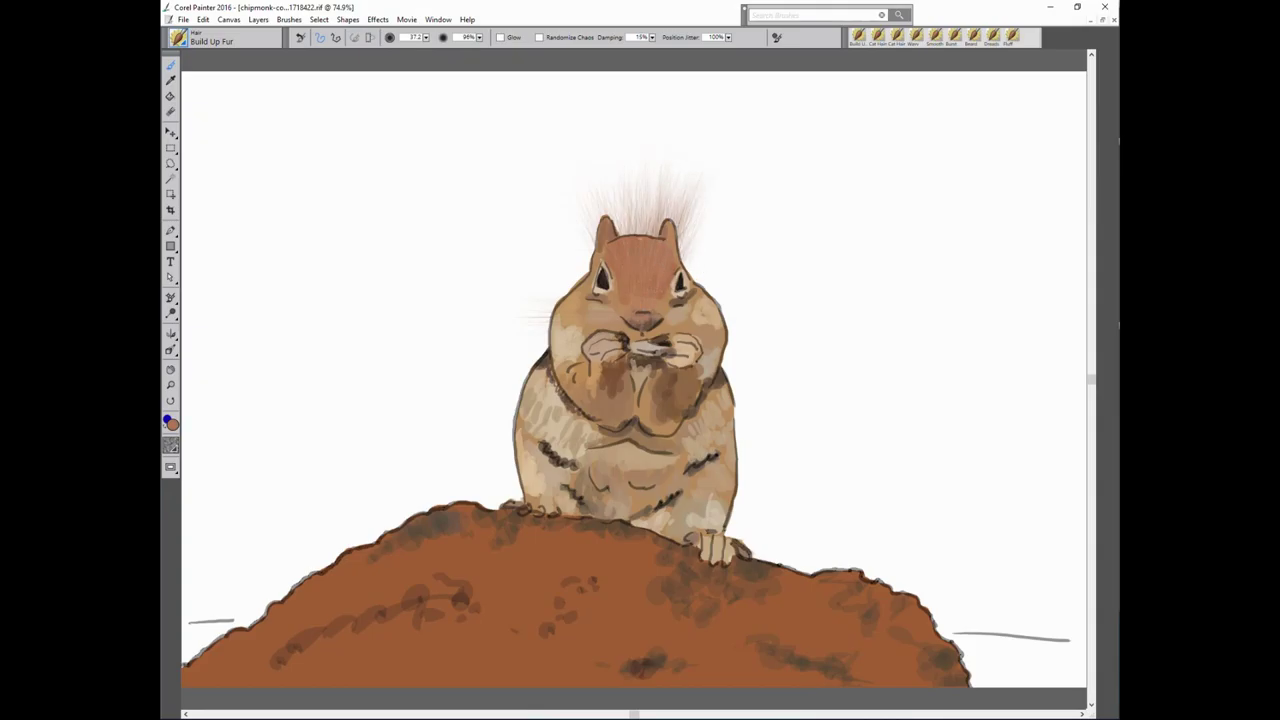
left_click_drag(630, 236, 606, 182)
mouse_move(644, 234)
left_mouse_down()
mouse_move(638, 194)
mouse_move(612, 204)
left_mouse_up()
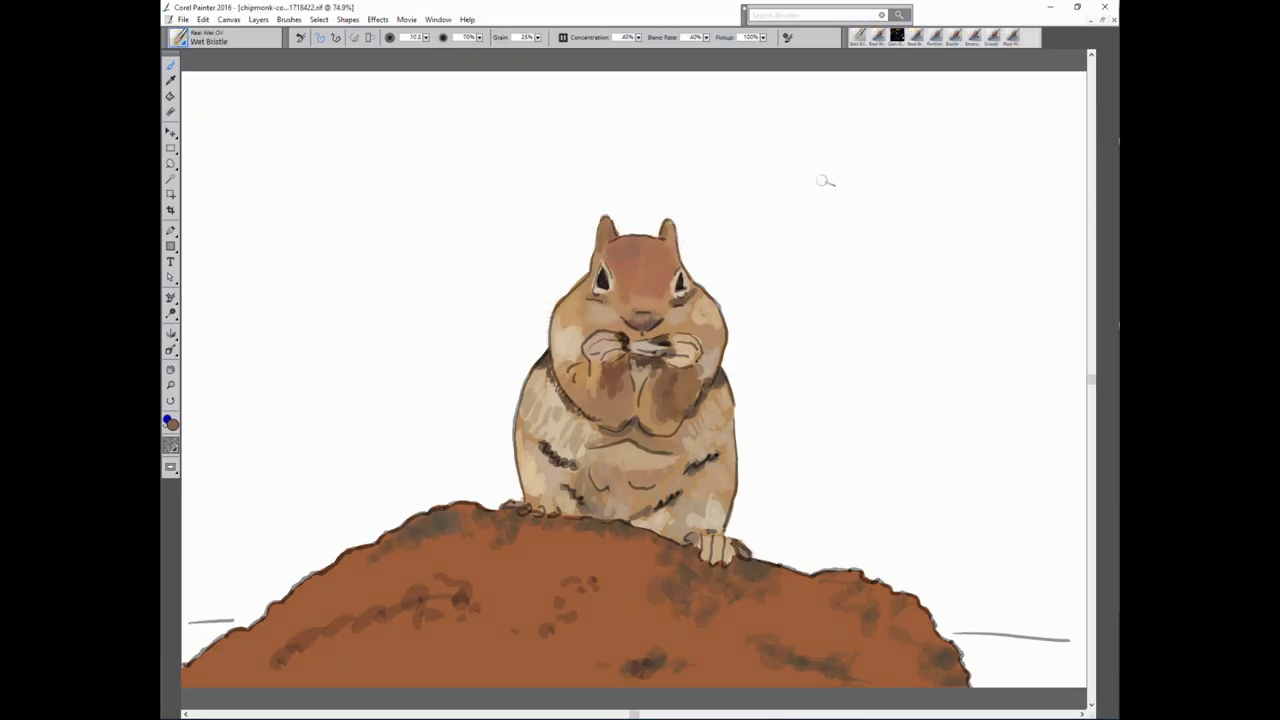
Enlarge the Wet Bristle brush, paint a light-brown test stroke, and raise hair scale to 1000%.
key("bracketright")
key("bracketright")
key("bracketright")
left_click_drag(533, 268, 465, 390)
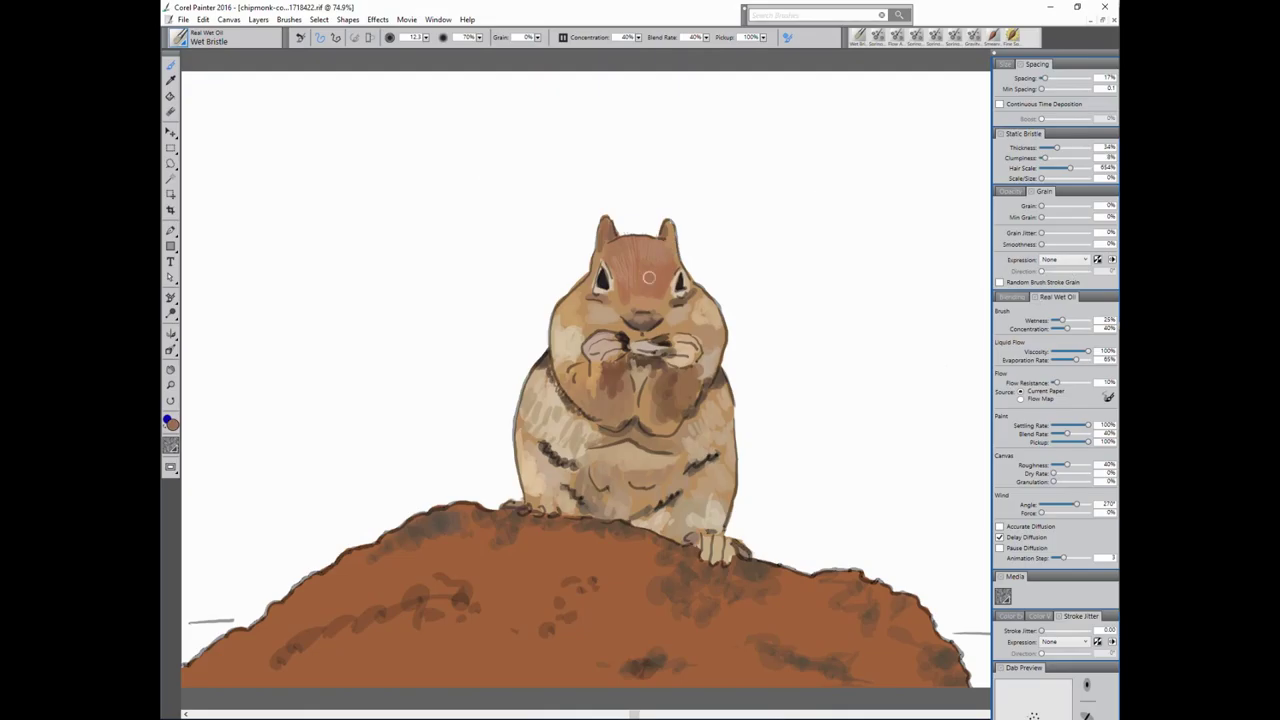
mouse_move(651, 271)
left_mouse_down()
mouse_move(662, 280)
mouse_move(638, 250)
left_mouse_up()
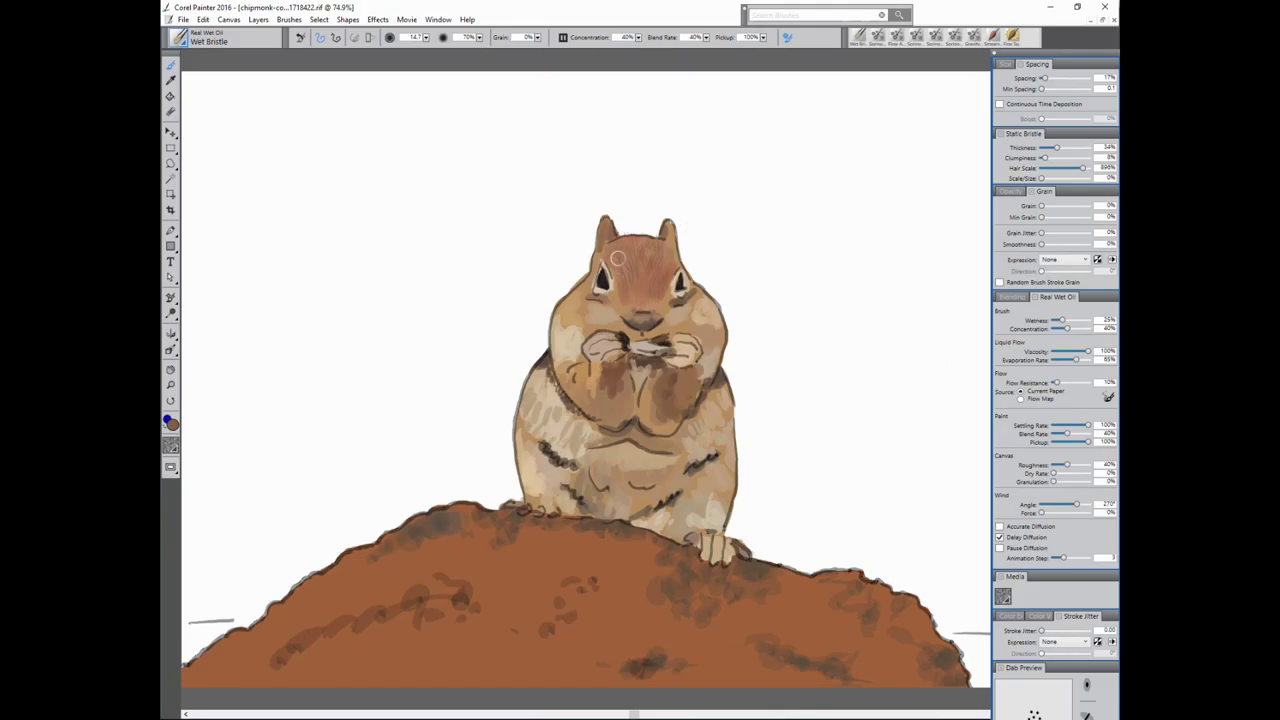
left_click_drag(1082, 167, 1091, 167)
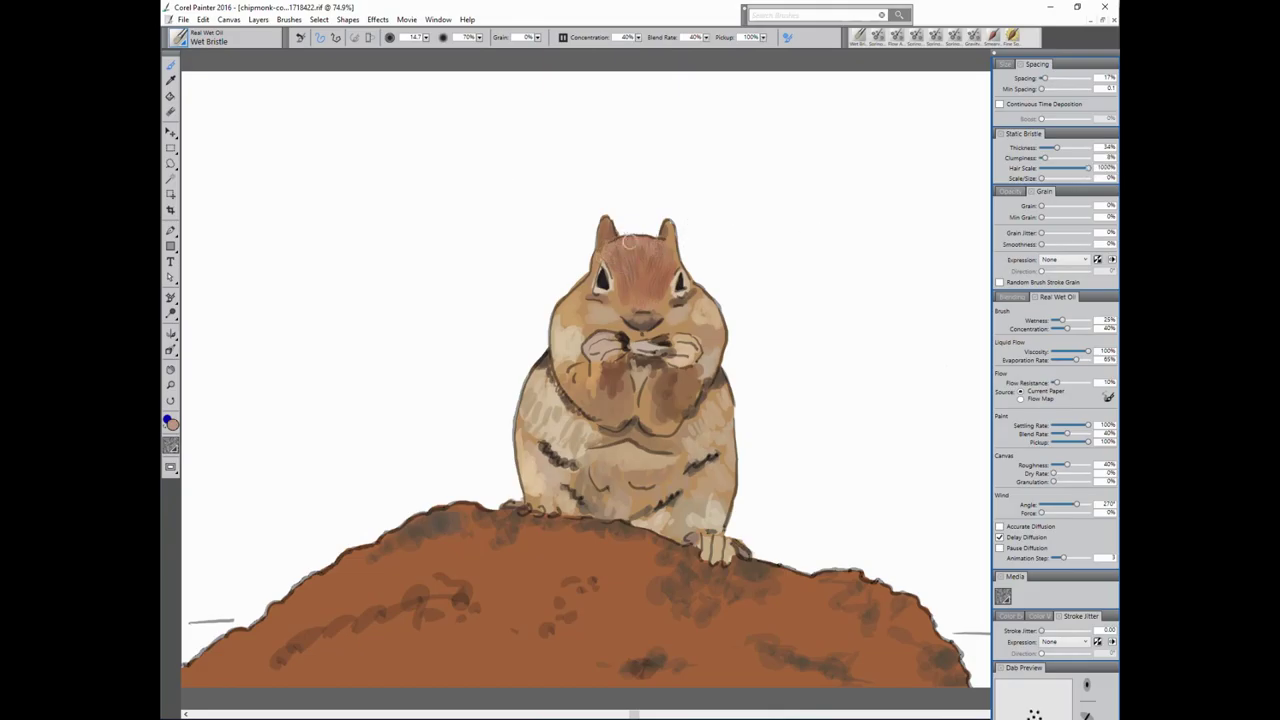
Pick peach, sample the head's reddish-brown, and reduce hair scale to about 838%.
key("bracketleft")
key("bracketright")
key("bracketright")
left_click(636, 240, "alt")
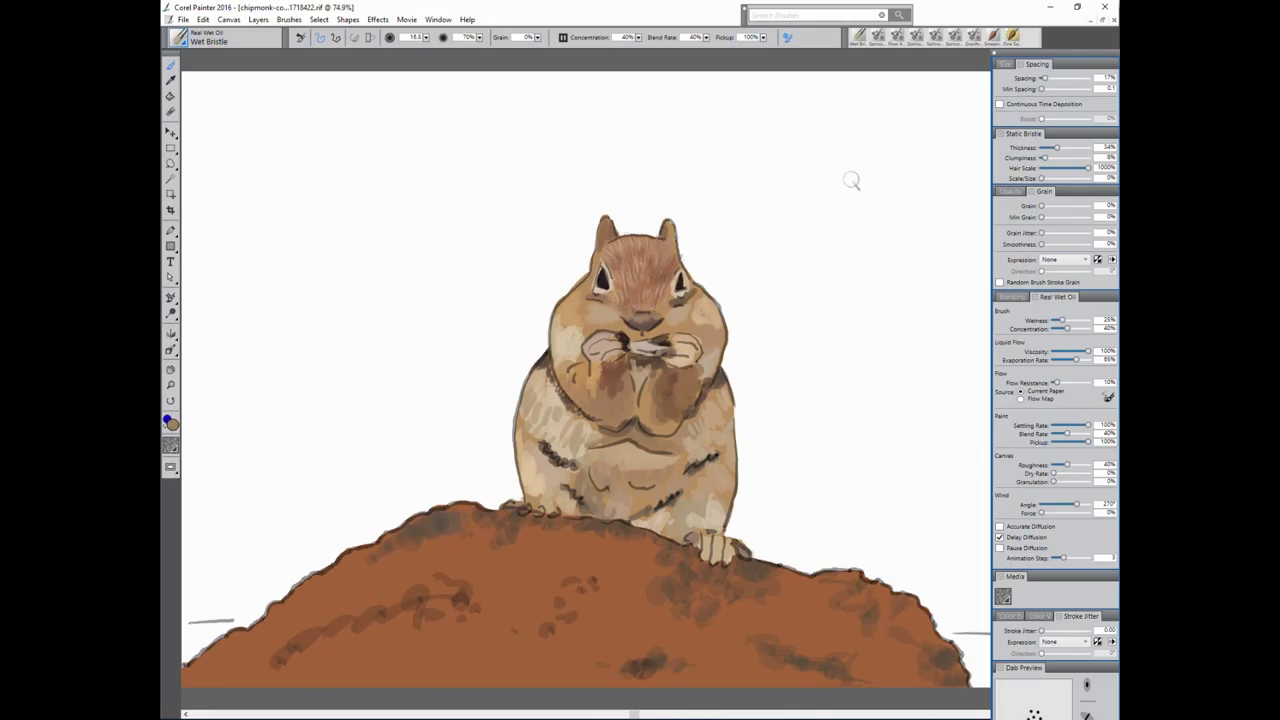
left_click(664, 244, "alt")
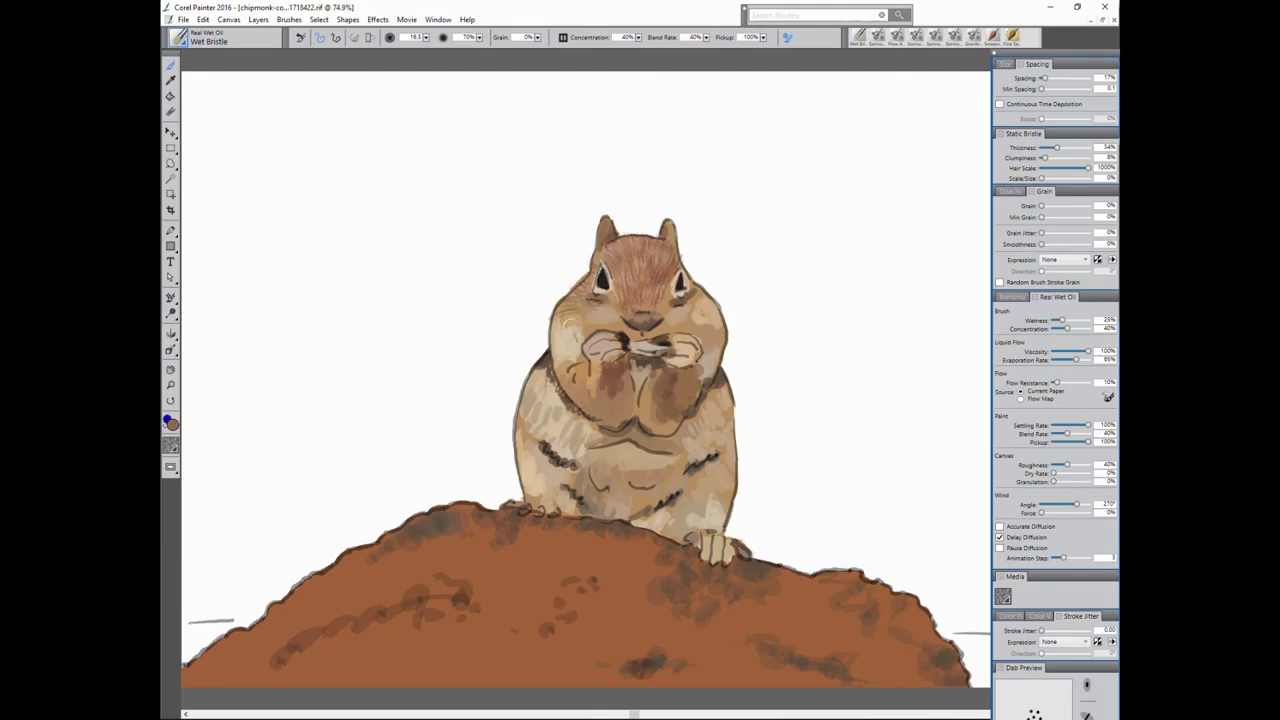
left_click_drag(1088, 168, 1080, 183)
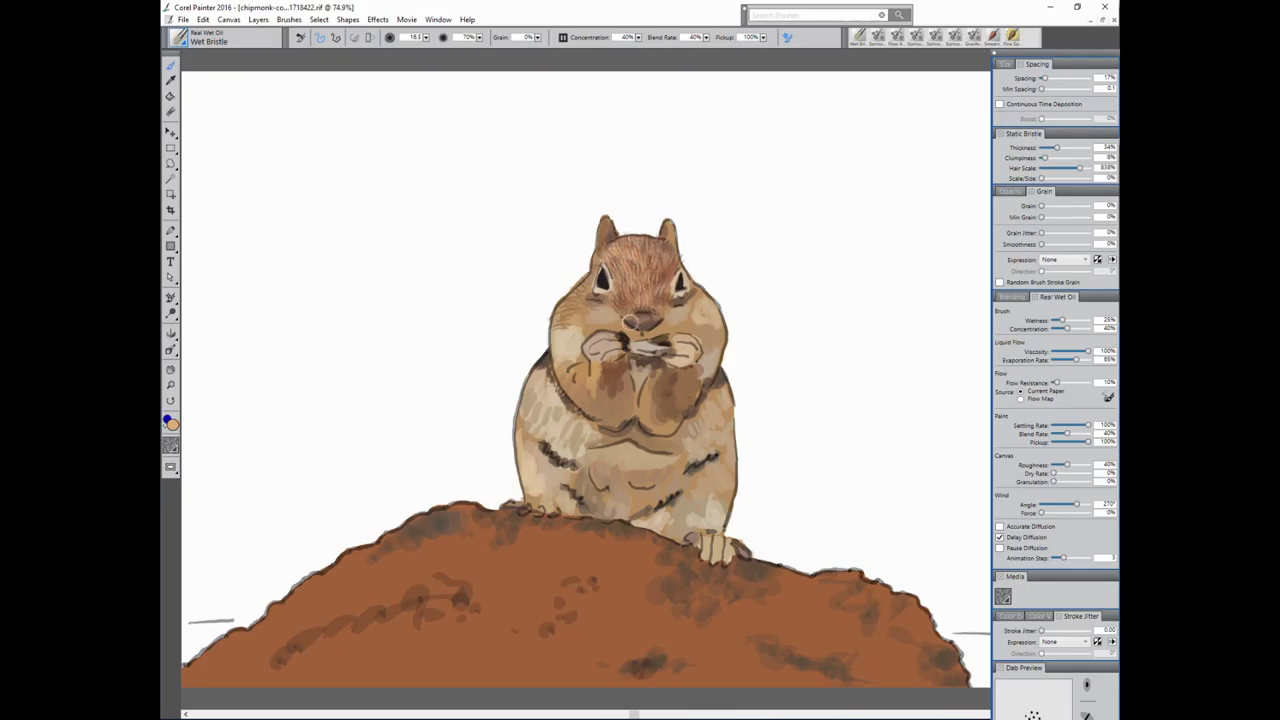
Darken the cheek beside the eye, then brush dark brown fur down the chipmunk's left side.
left_click_drag(597, 316, 590, 285)
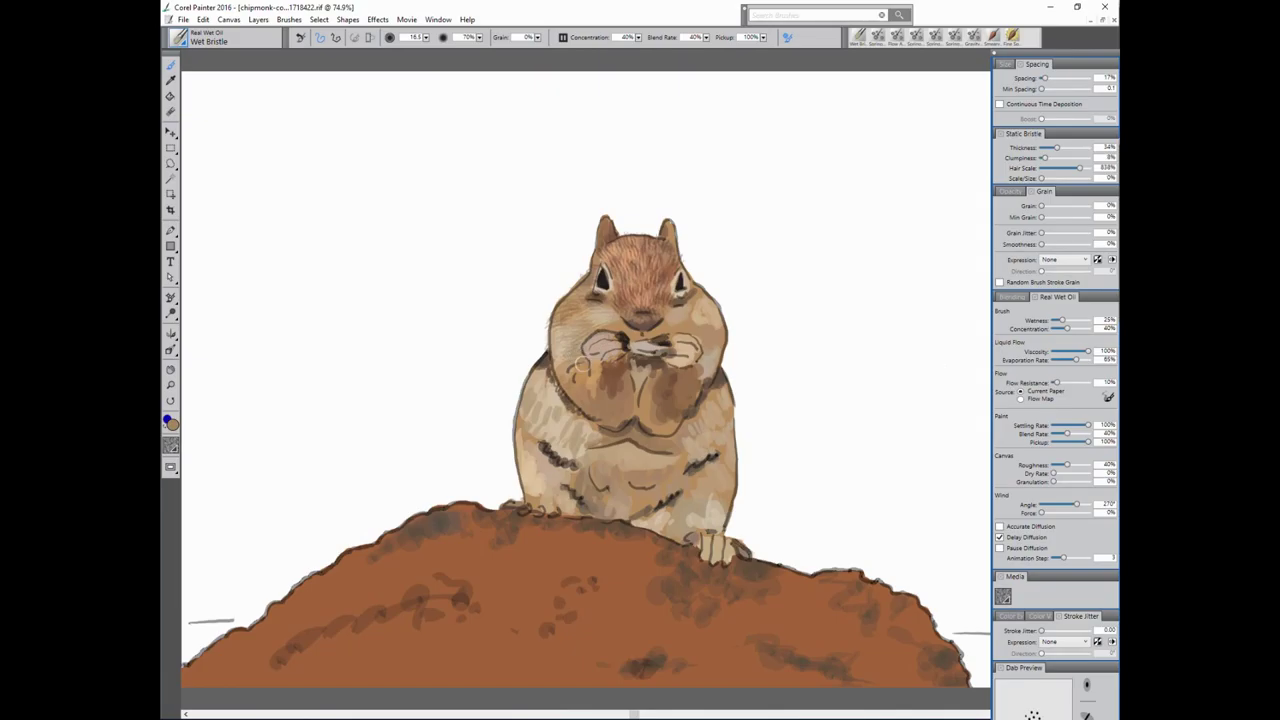
left_click(546, 361, "alt")
mouse_move(546, 361)
left_mouse_down()
mouse_move(542, 388)
mouse_move(583, 413)
left_mouse_up()
left_click(595, 387, "alt")
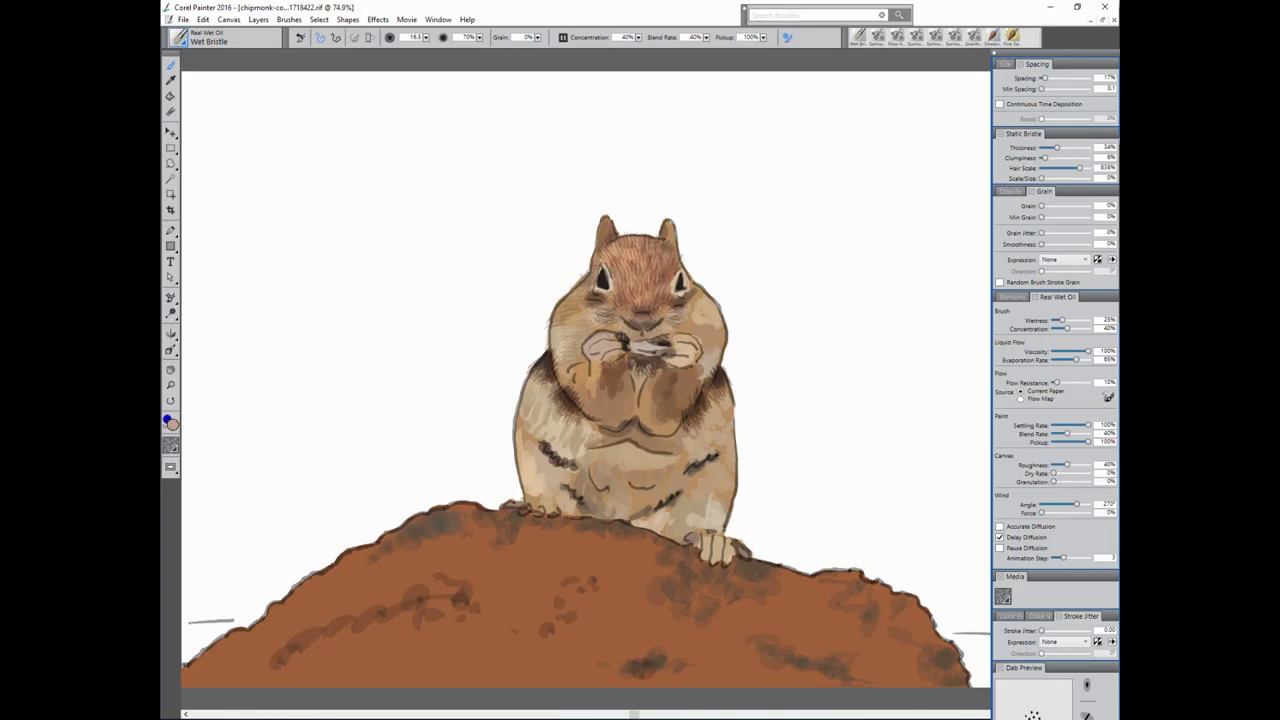
Shade the face and chest fur, alternating Alt-click samples of dark brown and light tan.
left_click(703, 298, "alt")
left_click(695, 312, "alt")
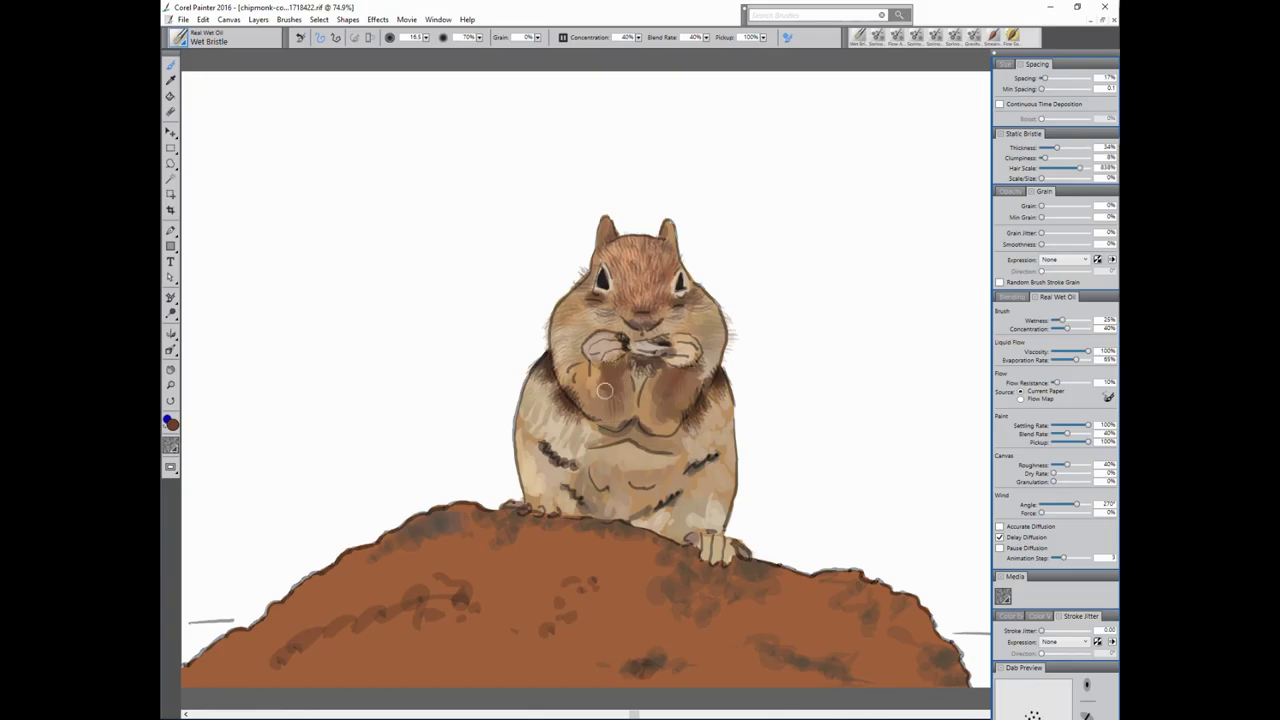
left_click(626, 421, "alt")
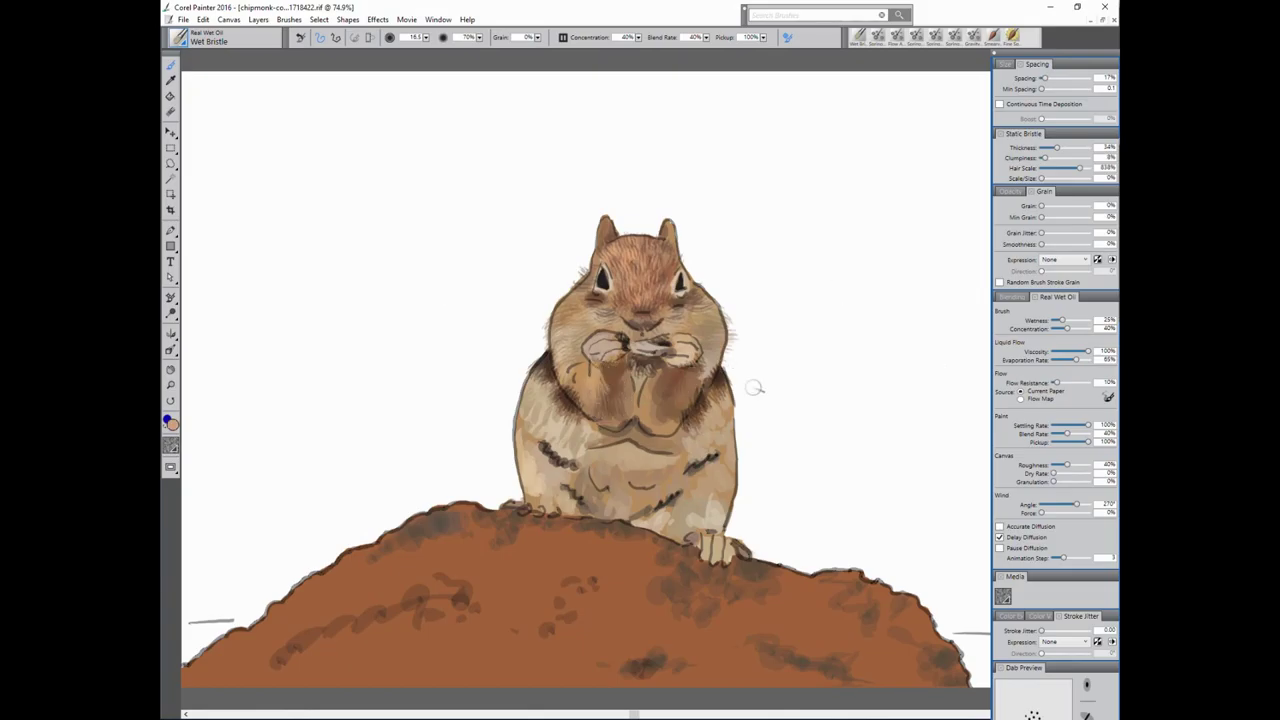
left_click(729, 358, "alt")
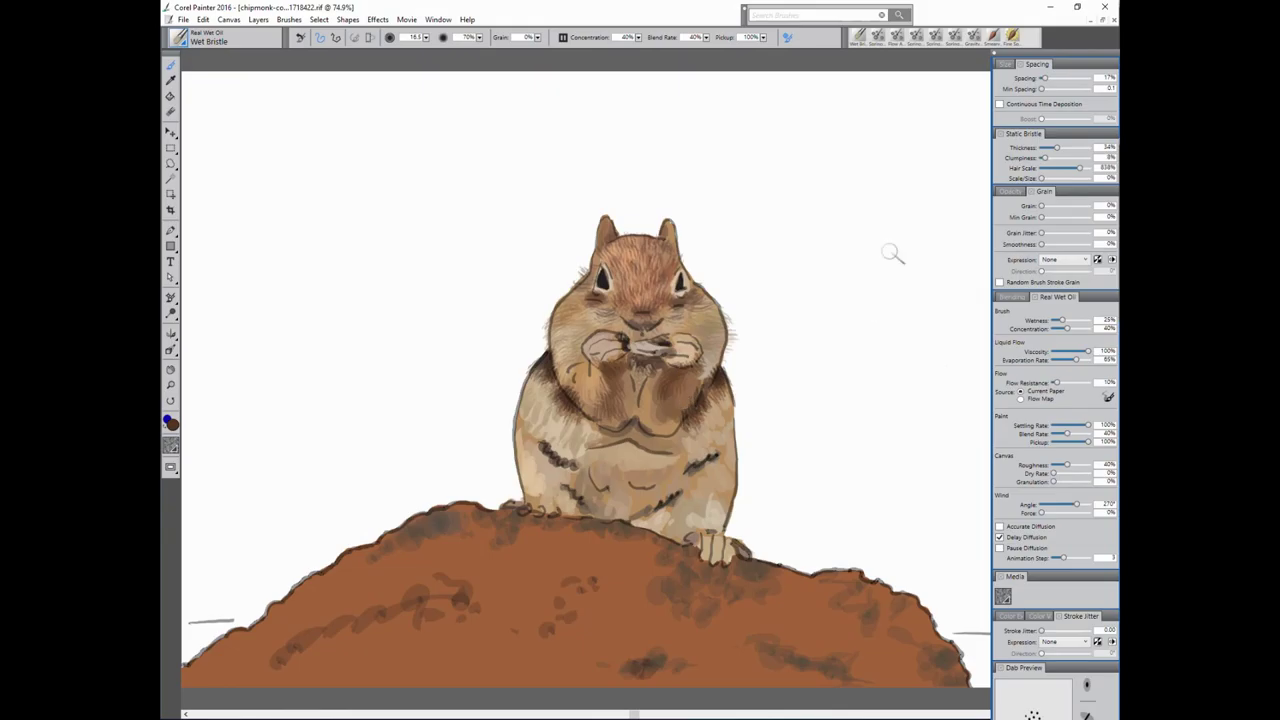
left_click(595, 368, "alt")
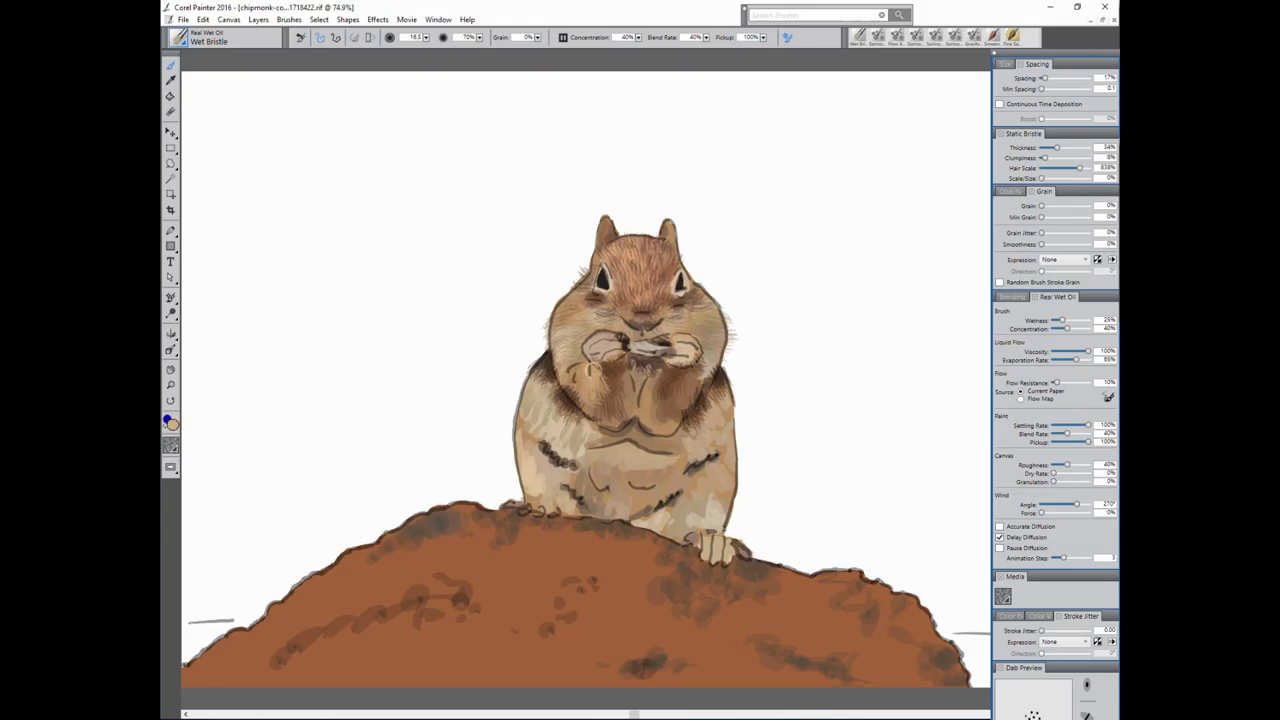
left_click(601, 368, "alt")
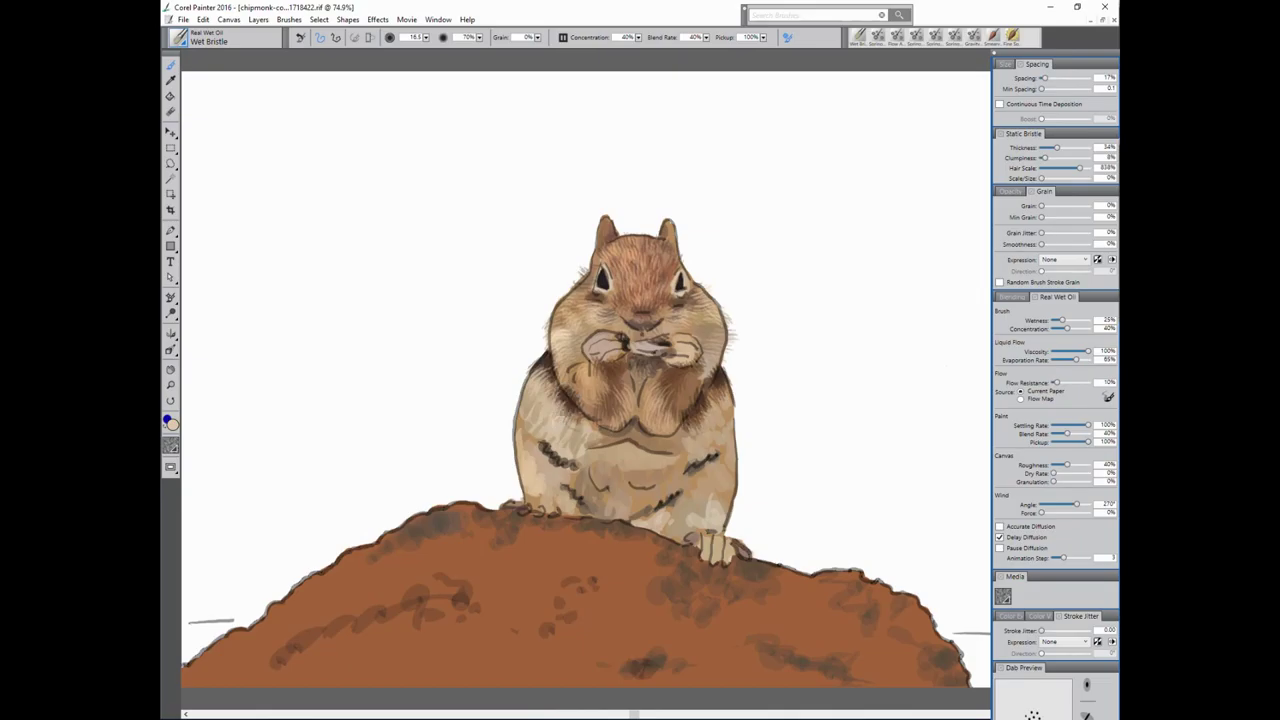
Lighten the left chest fur and paint a darker brown stroke on the right chest.
left_click_drag(562, 414, 575, 424)
left_click(690, 398, "alt")
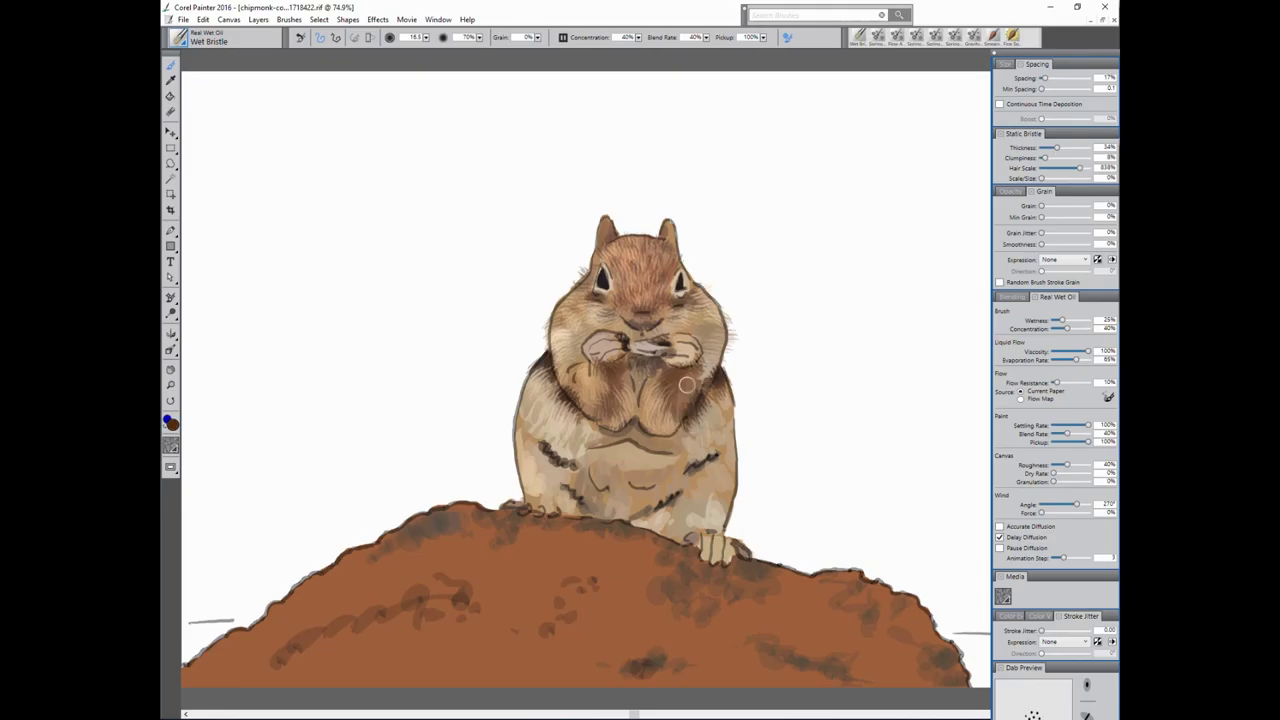
left_click_drag(687, 372, 702, 418)
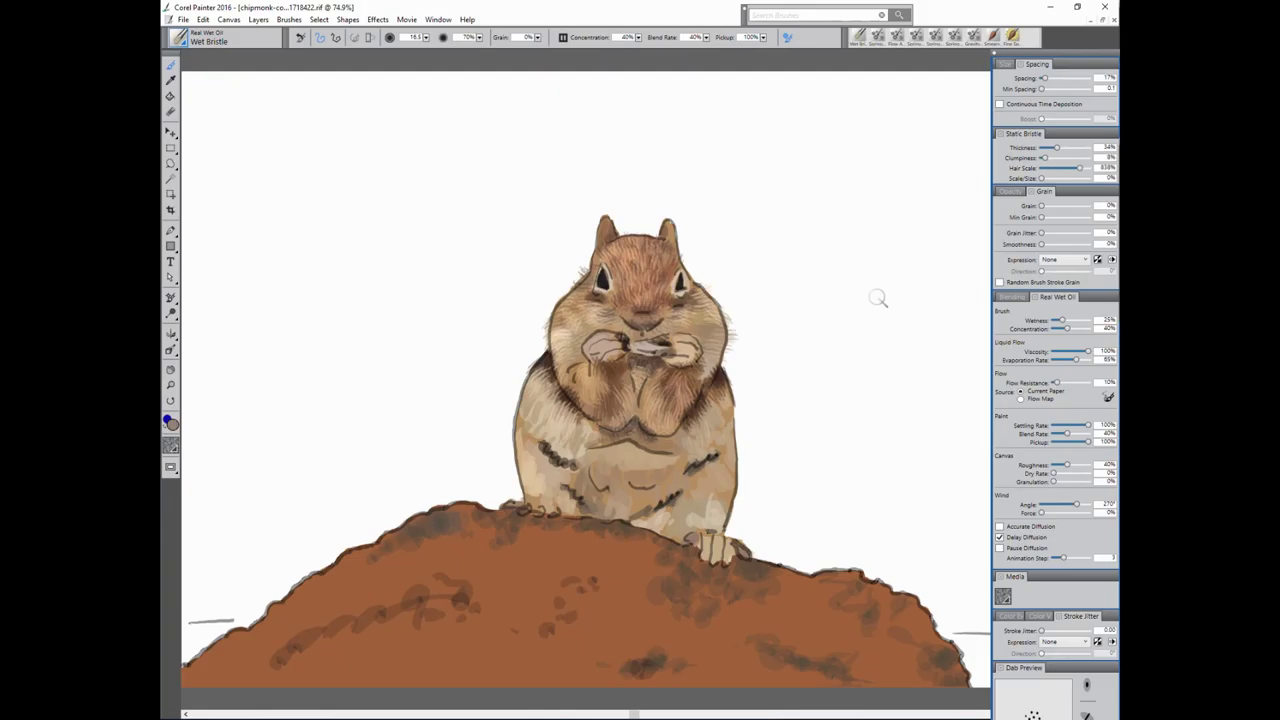
Paint a light belly-toned stroke on the lower belly, then sample dark browns and near-black.
left_click(606, 423, "alt")
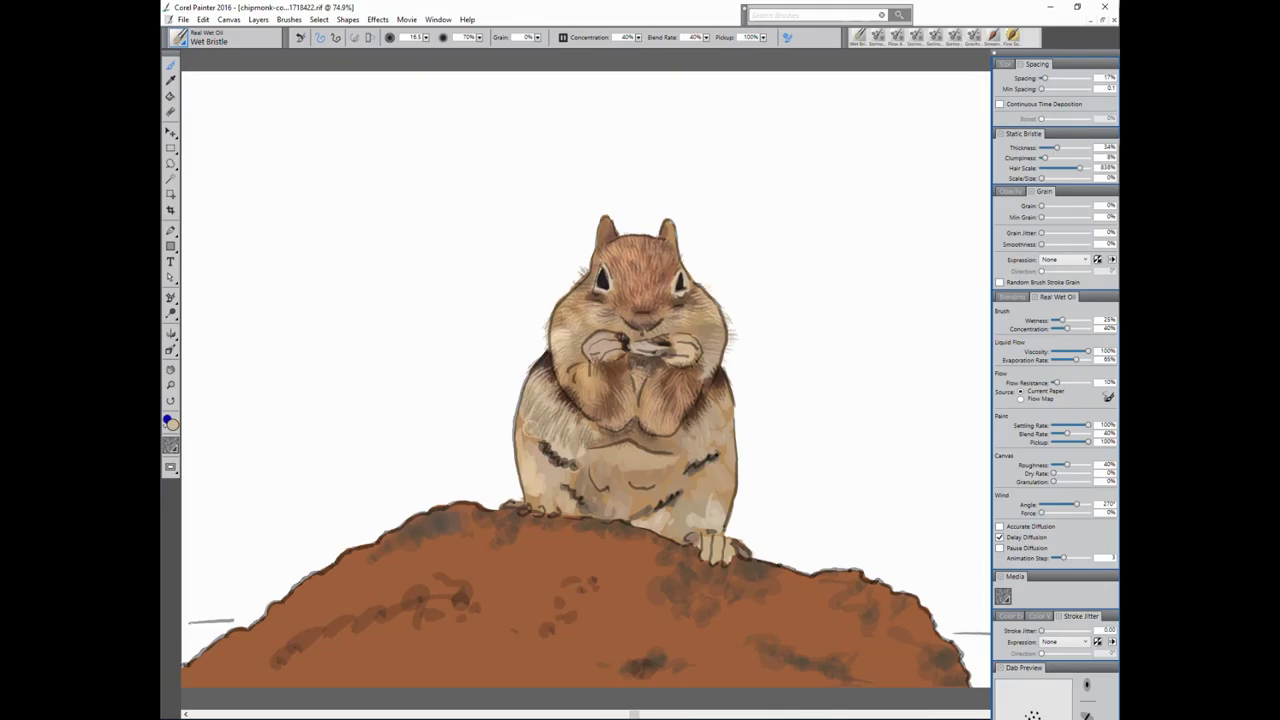
left_click_drag(545, 449, 563, 473)
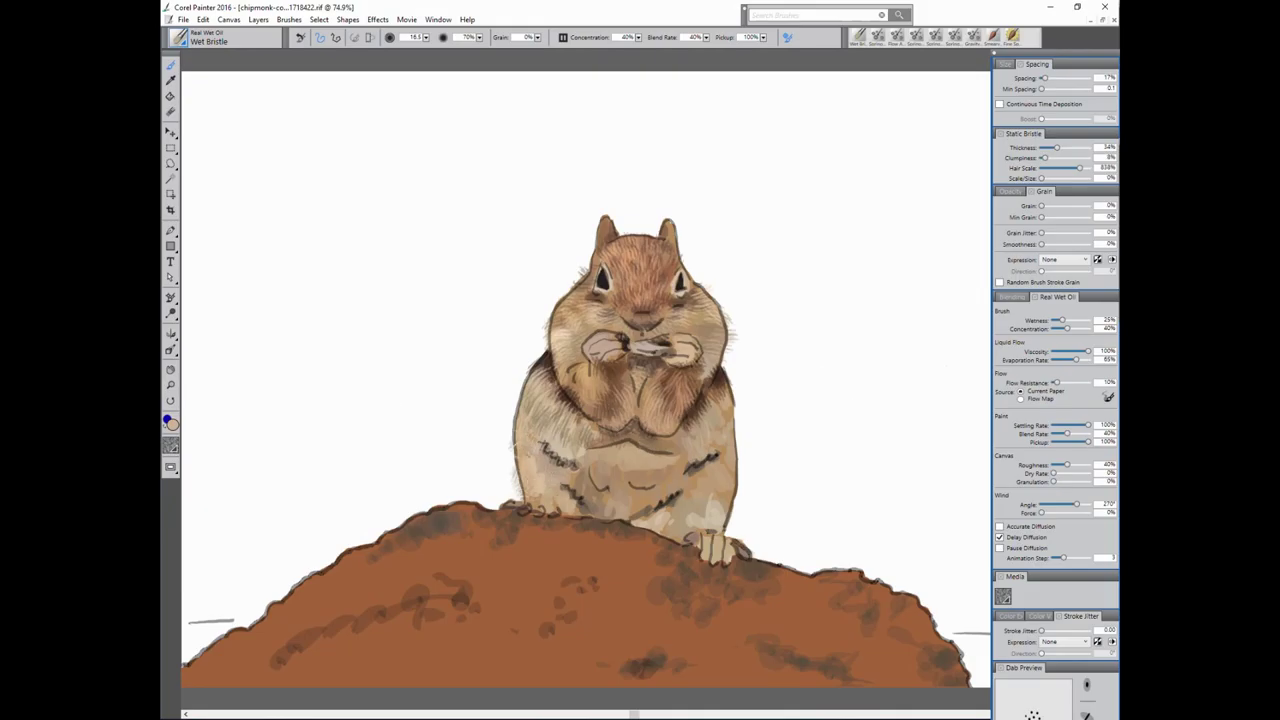
left_click(585, 505, "alt")
left_click(618, 443, "alt")
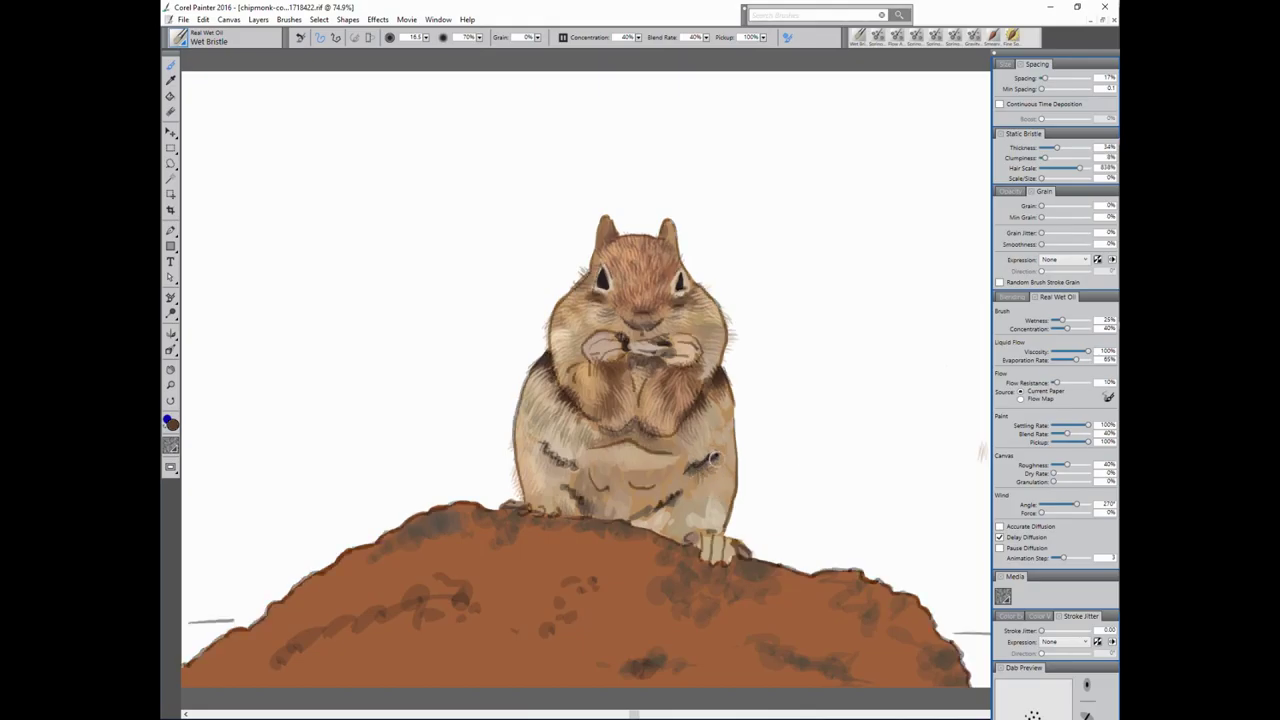
left_click(757, 367, "alt")
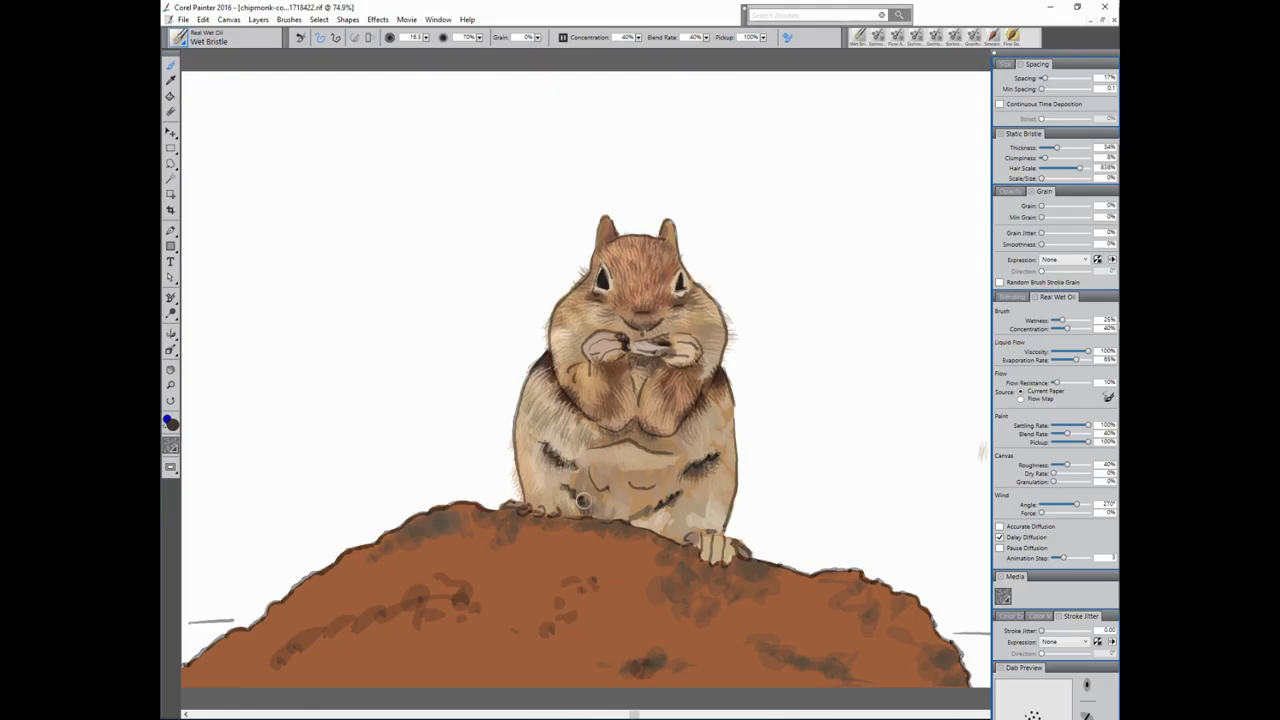
Stroke near-black fur marks on the lower belly and add a small light patch lower right.
mouse_move(665, 497)
left_mouse_down()
mouse_move(680, 490)
mouse_move(625, 515)
mouse_move(645, 515)
left_mouse_up()
left_click(500, 479, "alt")
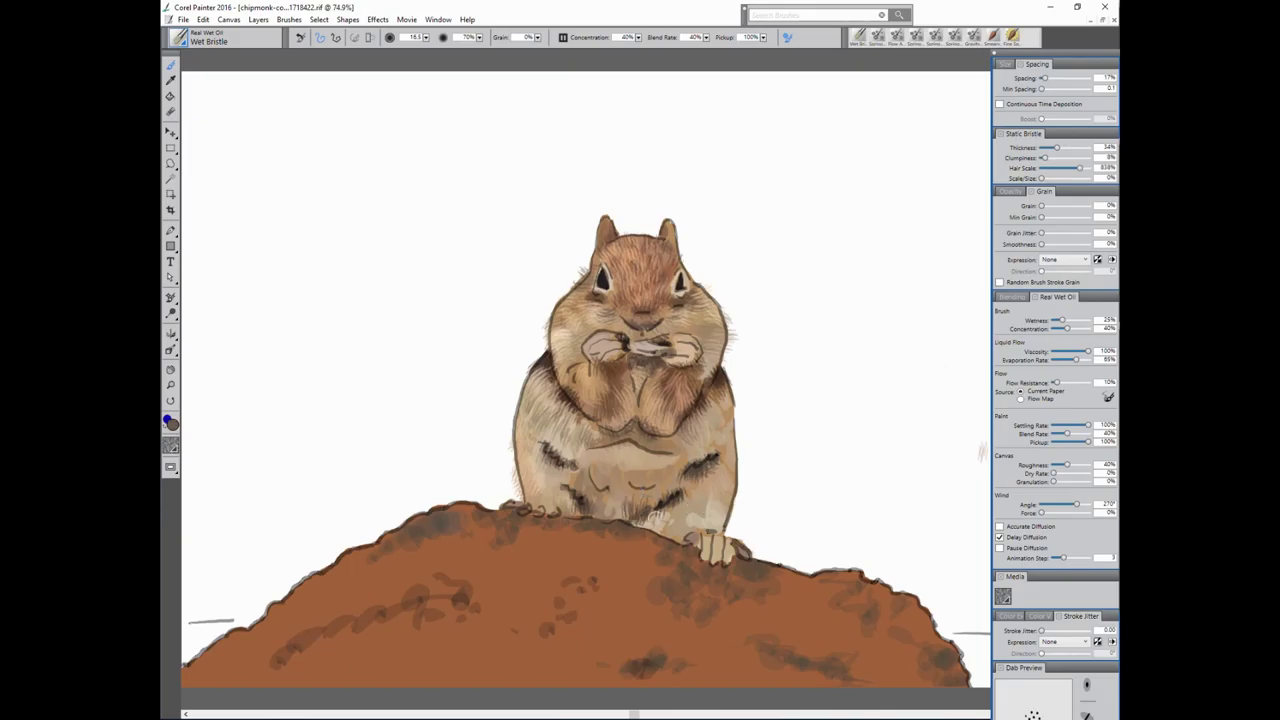
left_click(797, 464, "alt")
left_click(510, 448, "alt")
left_click(280, 134, "alt")
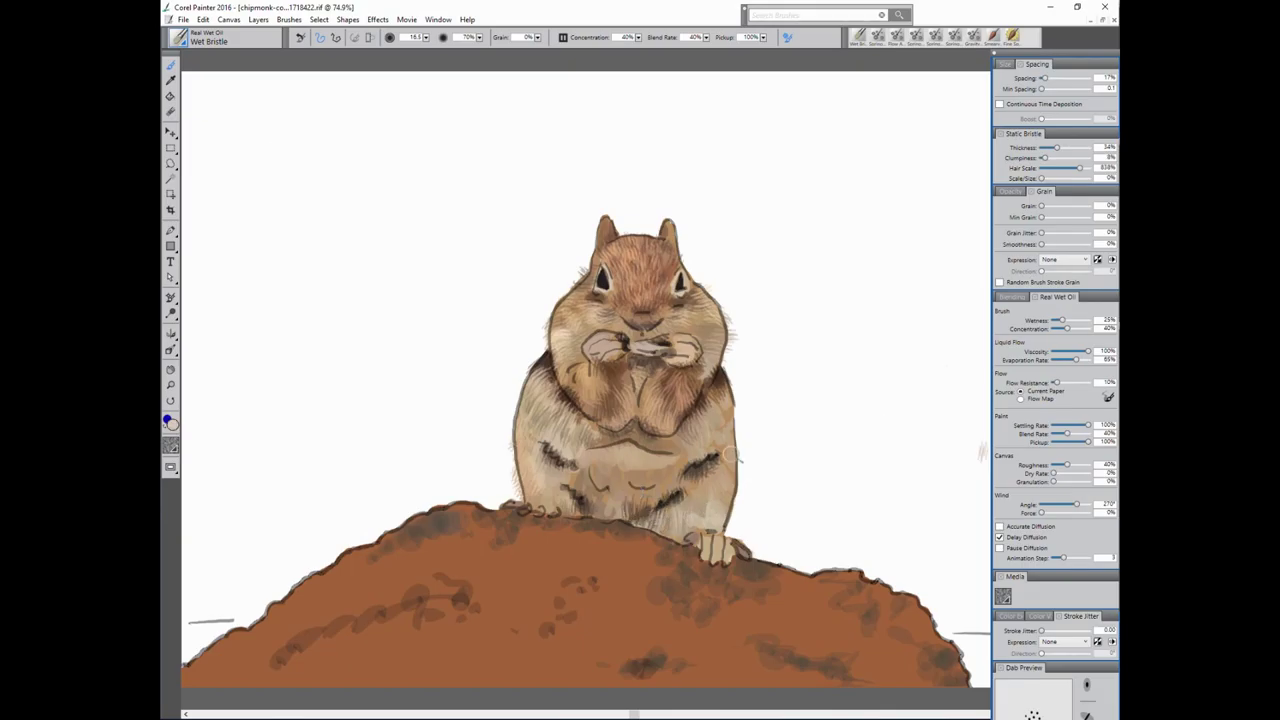
left_click_drag(690, 506, 706, 491)
Brush pale fur strokes along the chipmunk's right edge.
left_click(248, 120, "alt")
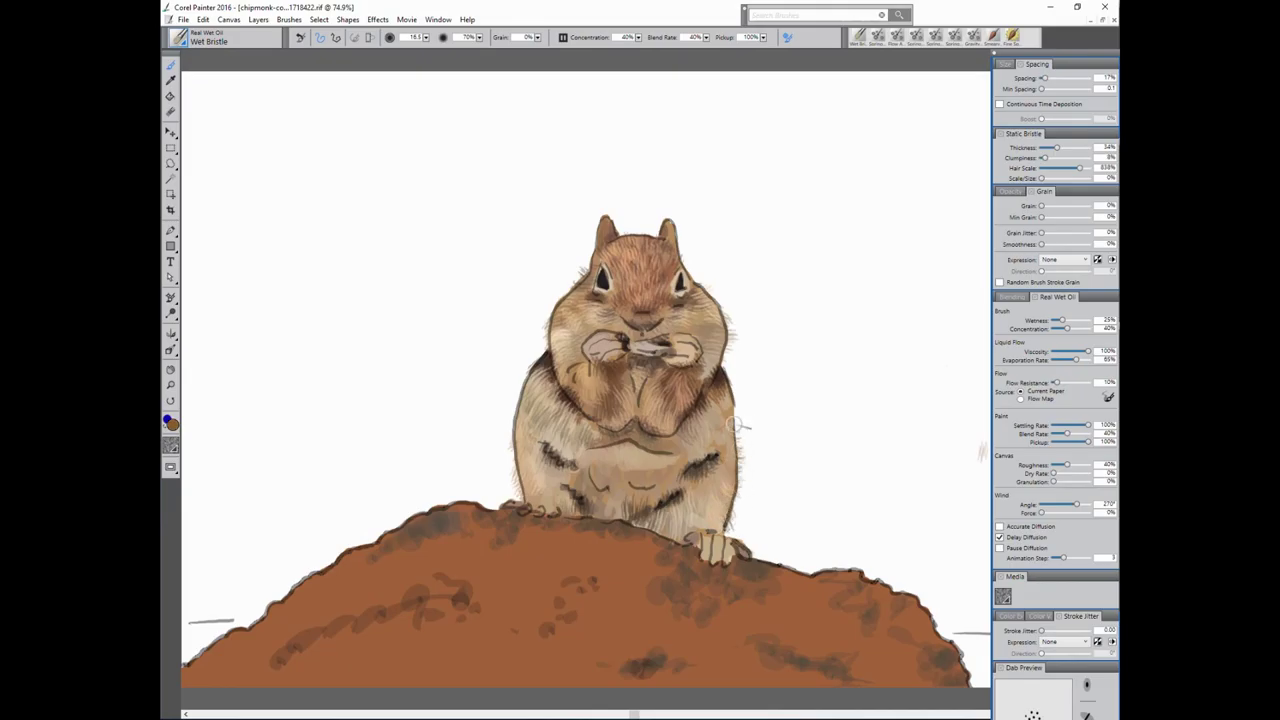
left_click_drag(741, 433, 730, 530)
left_click_drag(737, 460, 746, 461)
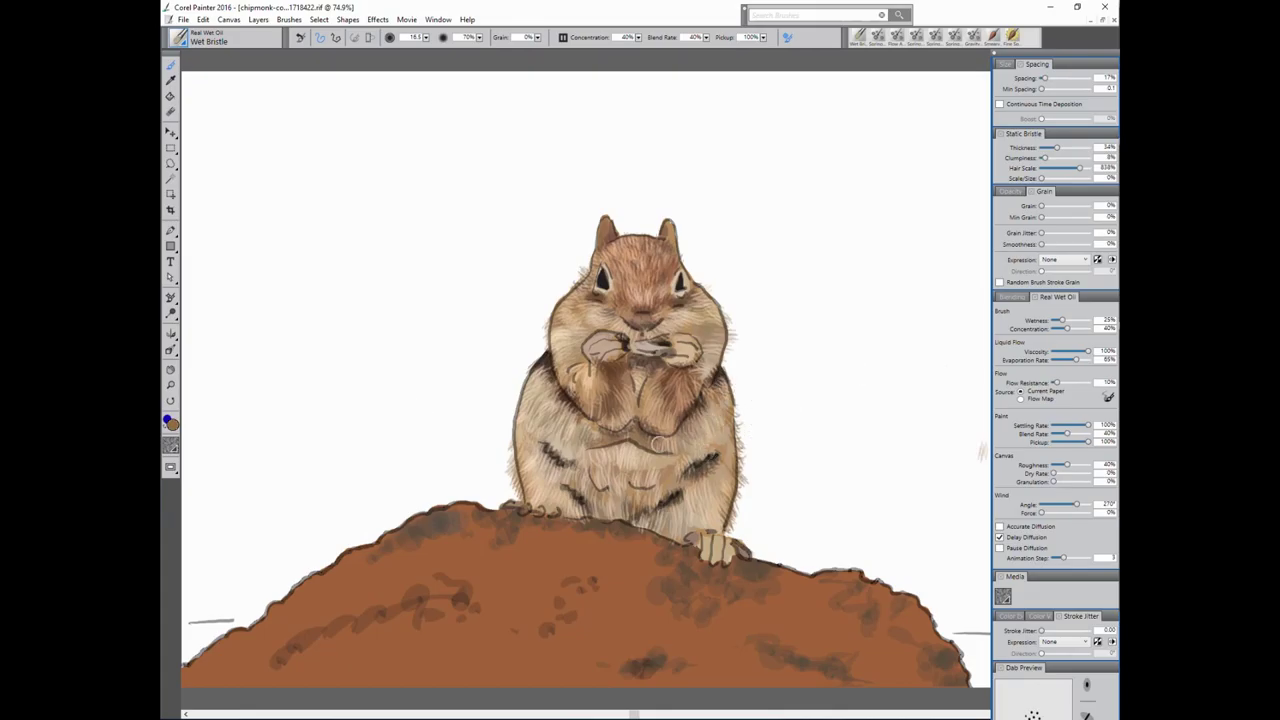
Darken the belly, lower right belly, left side and paw with dark brown strokes.
left_click(611, 470, "alt")
left_click_drag(596, 466, 616, 512)
left_click_drag(634, 446, 642, 488)
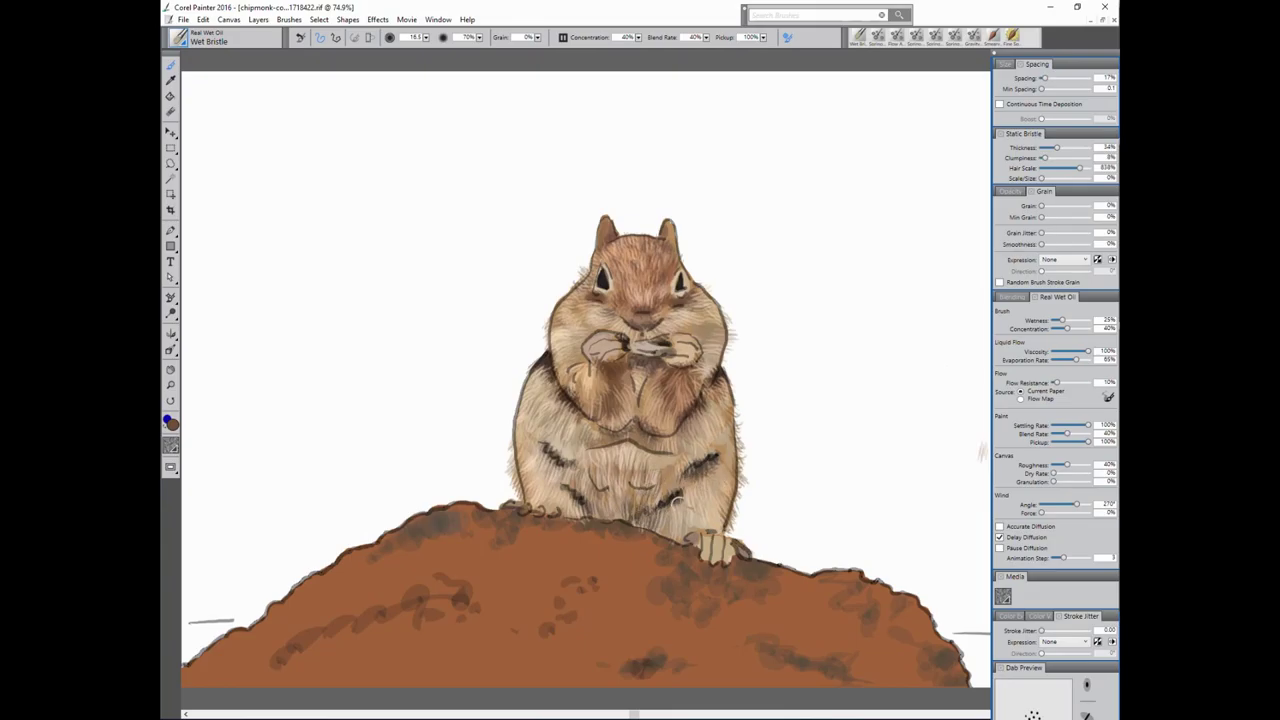
left_click_drag(712, 489, 700, 498)
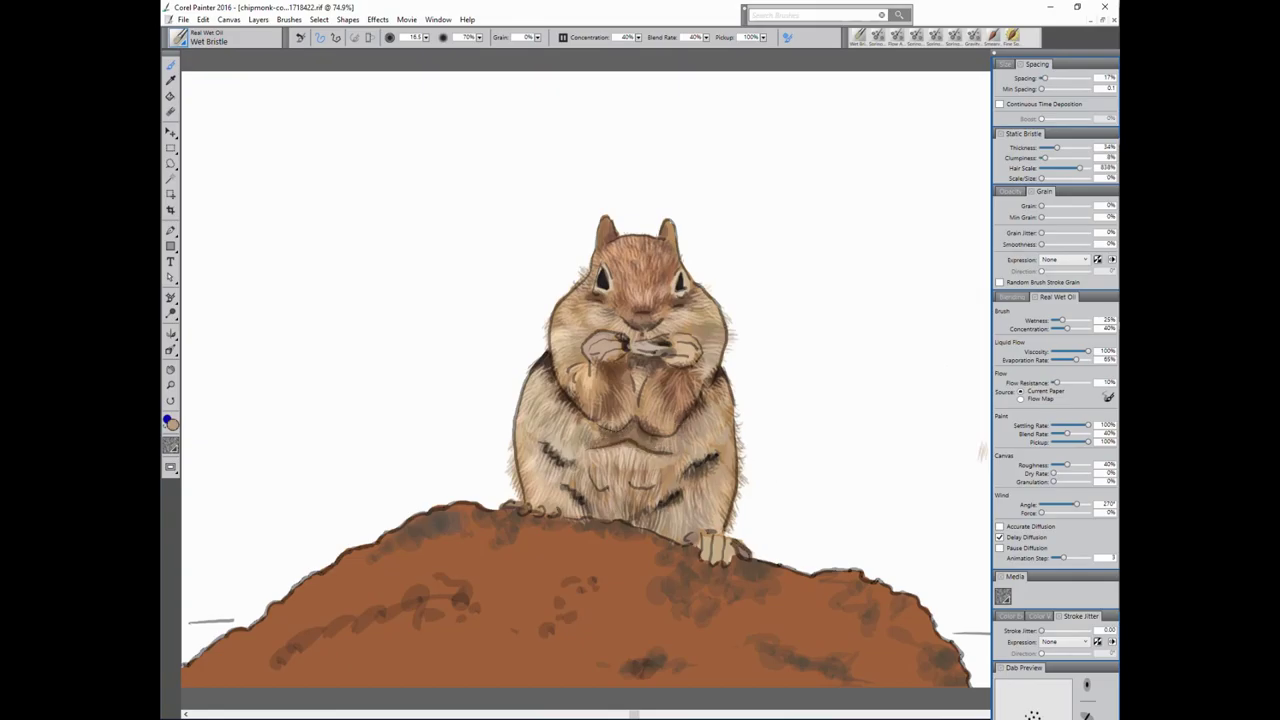
mouse_move(552, 398)
left_mouse_down()
mouse_move(526, 412)
mouse_move(548, 384)
left_mouse_up()
left_click_drag(581, 344, 584, 360)
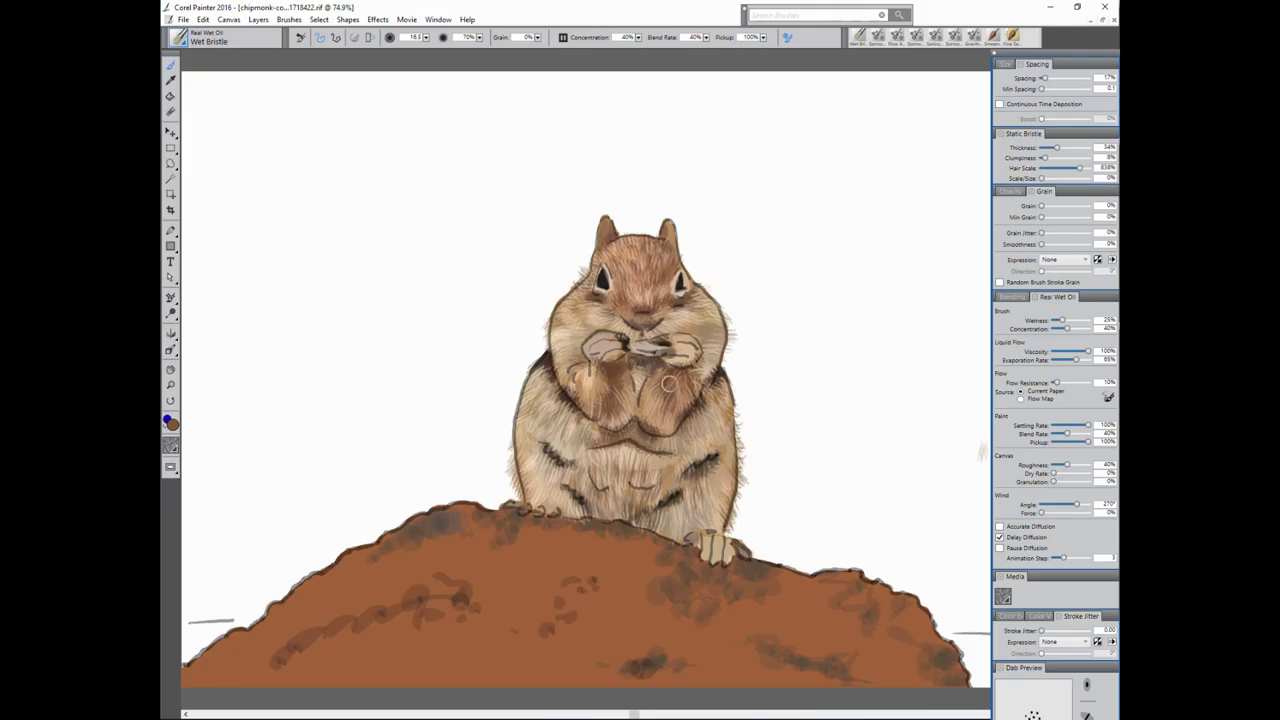
Paint light colour over the seed and repaint light beige fur around the left eye.
left_click(480, 280, "alt")
left_click_drag(655, 345, 638, 356)
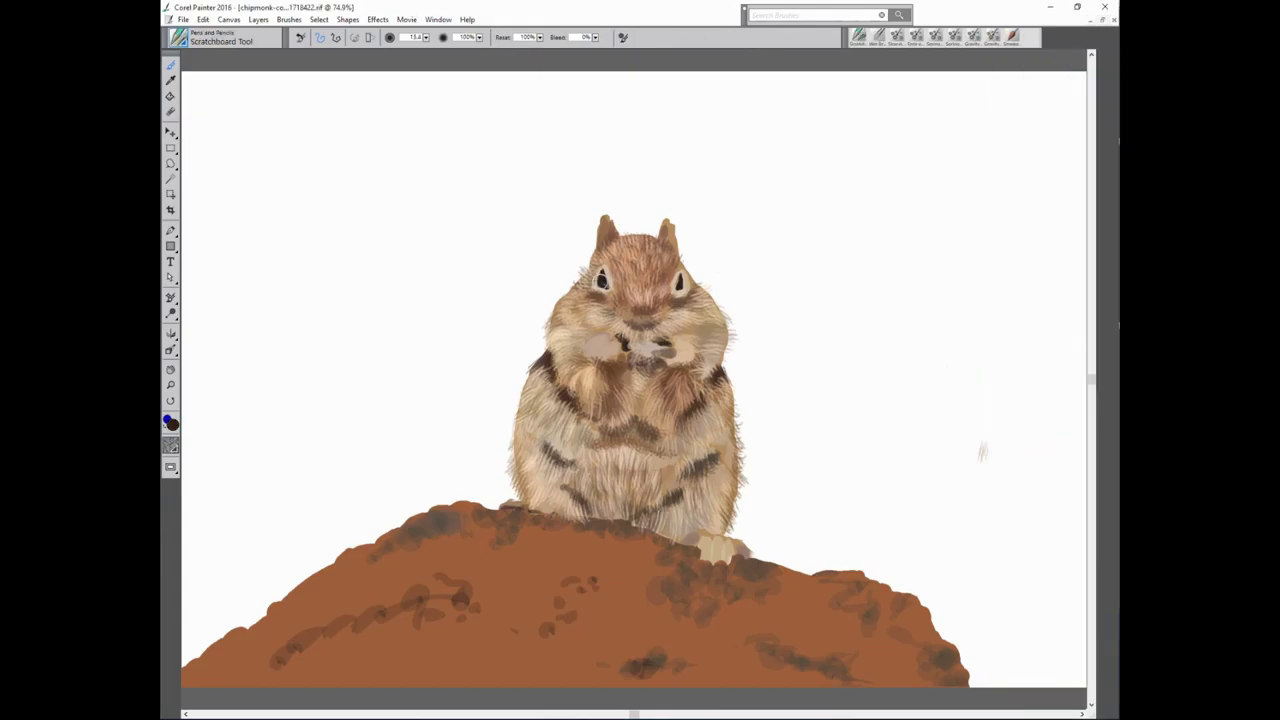
left_click(627, 291, "alt")
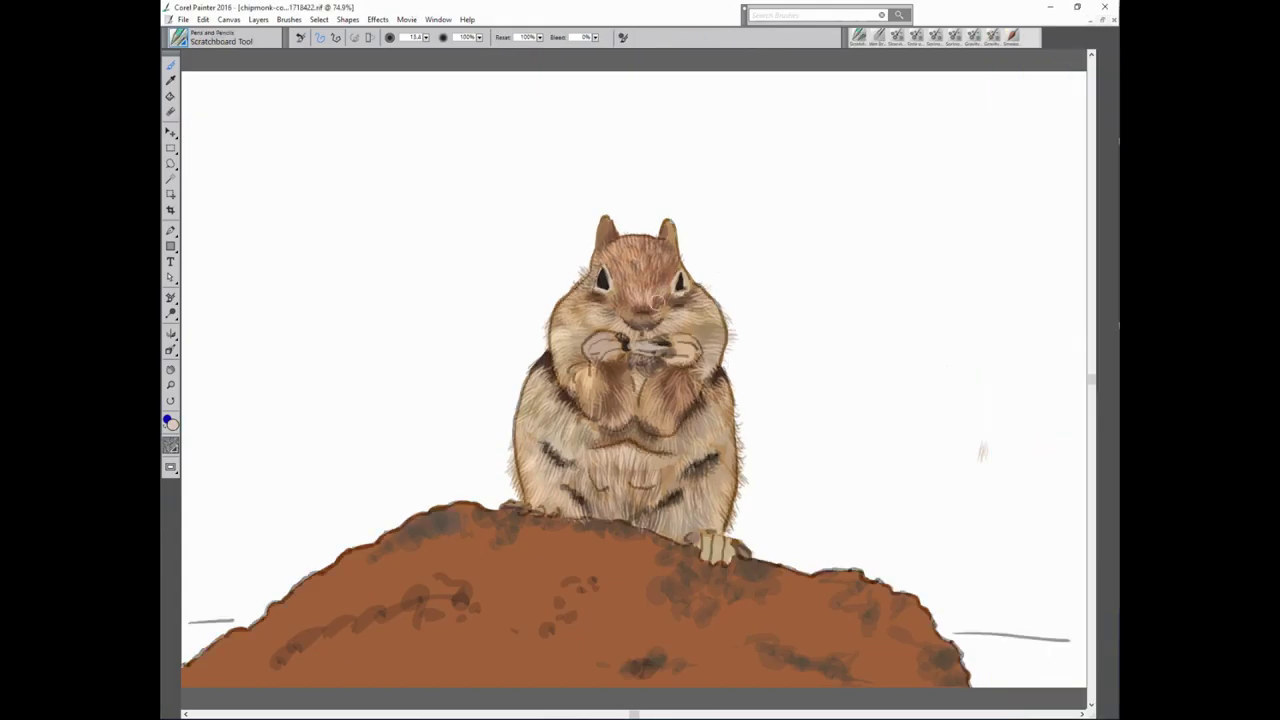
left_click_drag(601, 276, 603, 264)
left_click(692, 294, "alt")
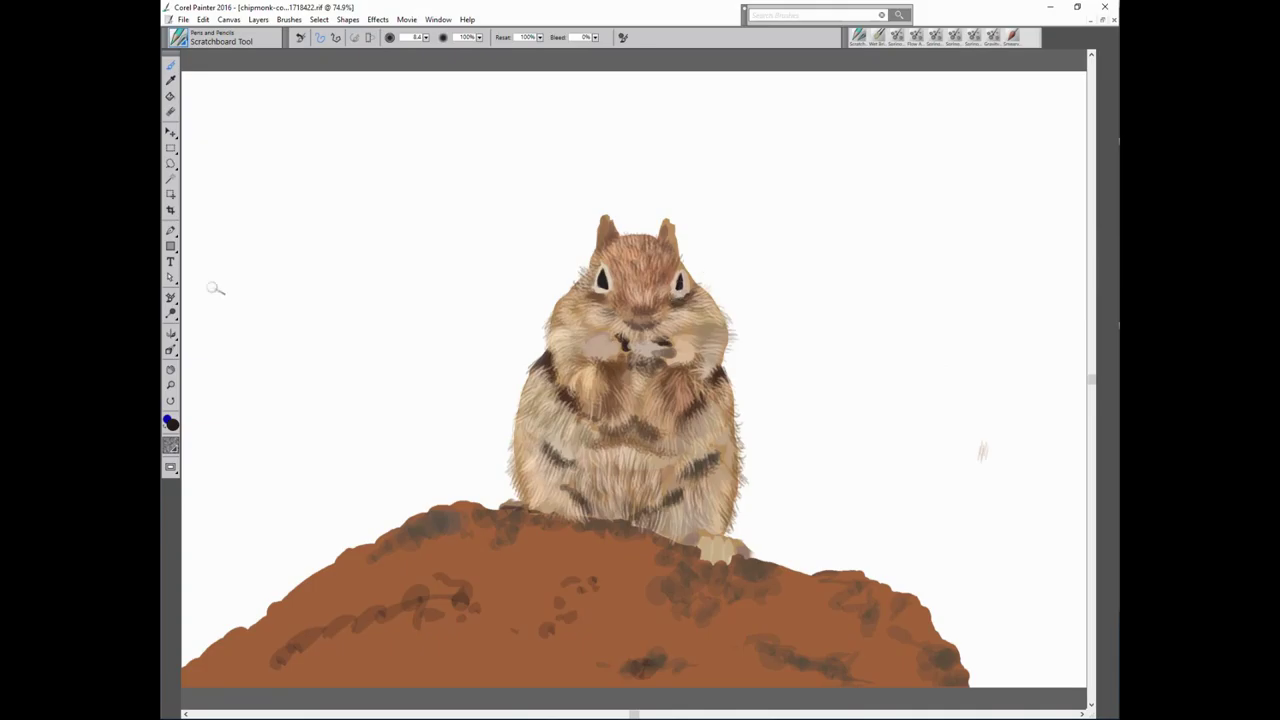
Sample near-black and stroke short dark marks beside the chipmunk's right eye.
left_click(690, 272, "alt")
left_click(680, 272, "alt")
left_click(680, 283, "alt")
left_click_drag(678, 280, 694, 268)
Alternate Alt-click samples of light tan, pale beige and dark brown from the head and cheek.
left_click(600, 266, "alt")
left_click(604, 274, "alt")
left_click(753, 176, "alt")
left_click(603, 242, "alt")
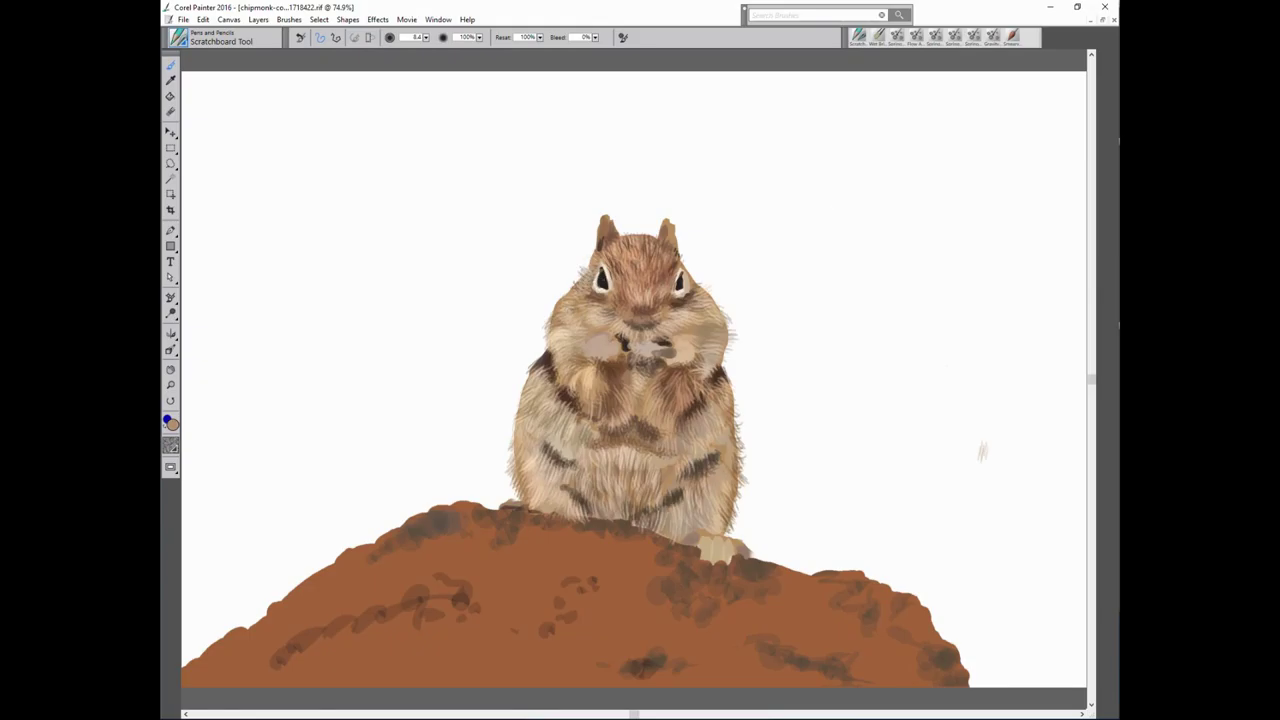
left_click(552, 372, "alt")
left_click(602, 373, "alt")
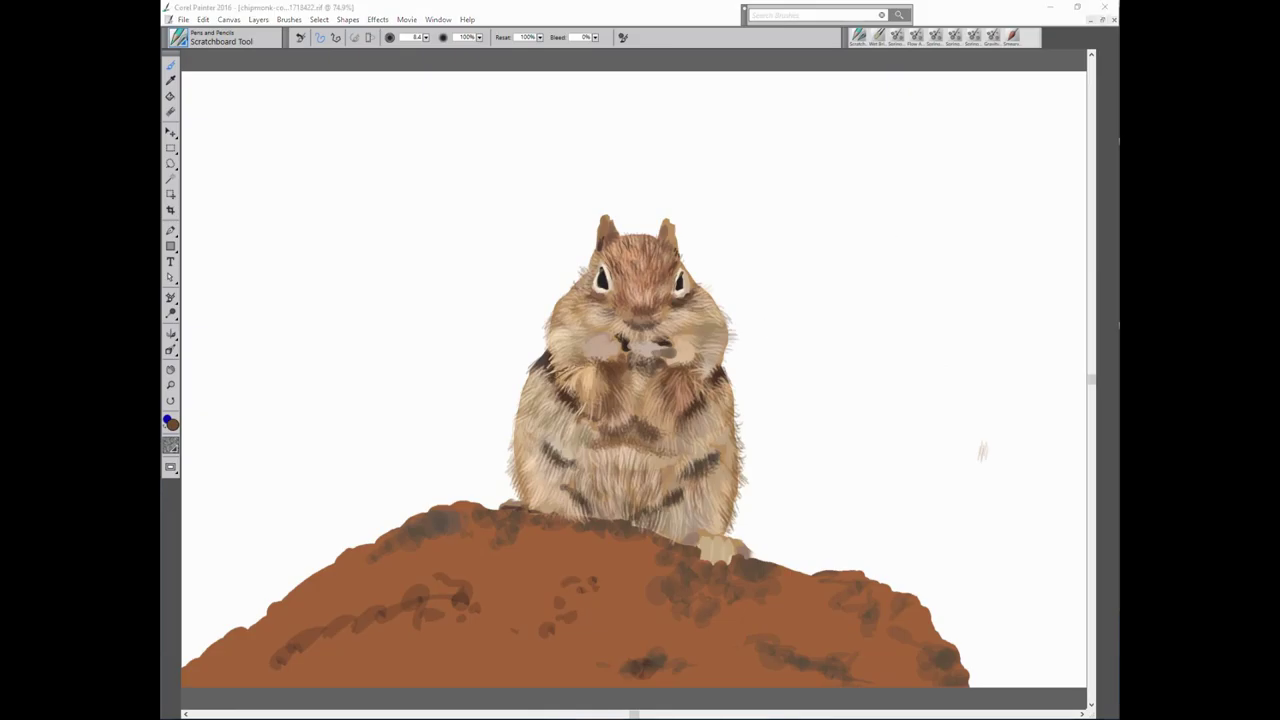
Set dark brown as second colour and add light fur strokes on the head near the right ear.
left_click(595, 362, "alt")
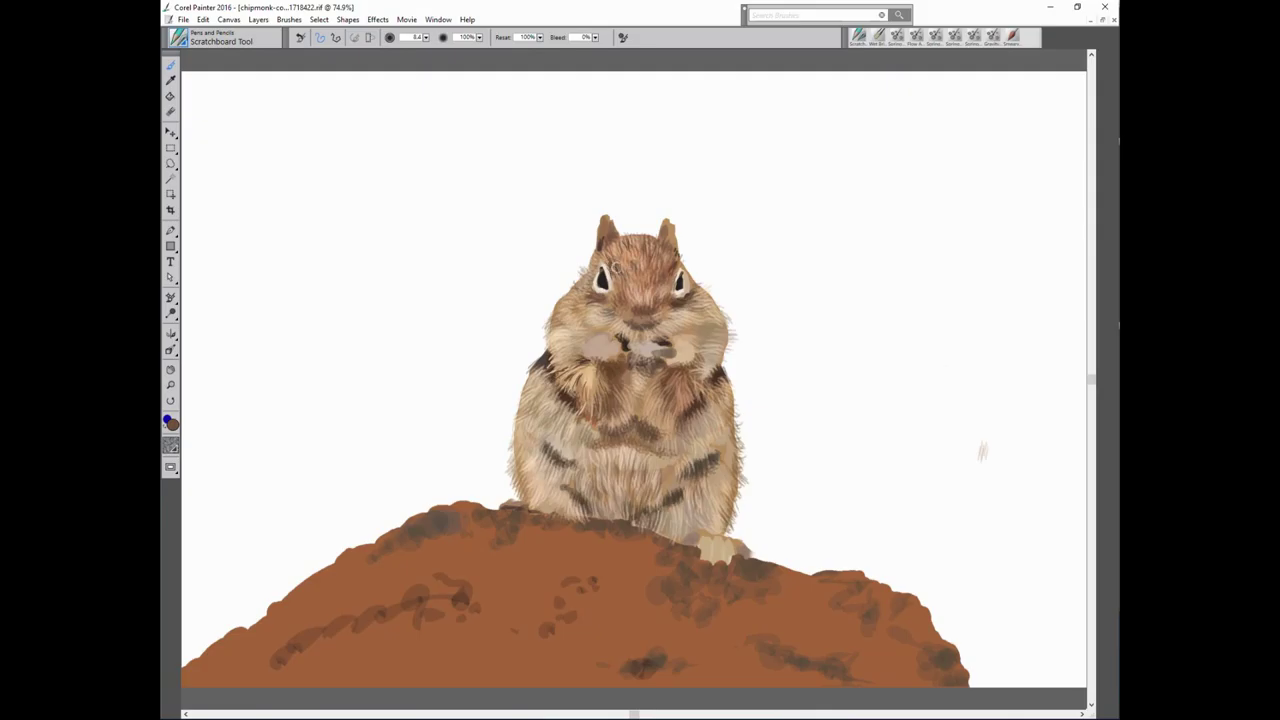
left_click_drag(614, 233, 626, 224)
left_click(603, 222, "alt")
left_click(611, 229, "alt")
left_click(614, 232, "alt")
left_click(670, 240, "alt")
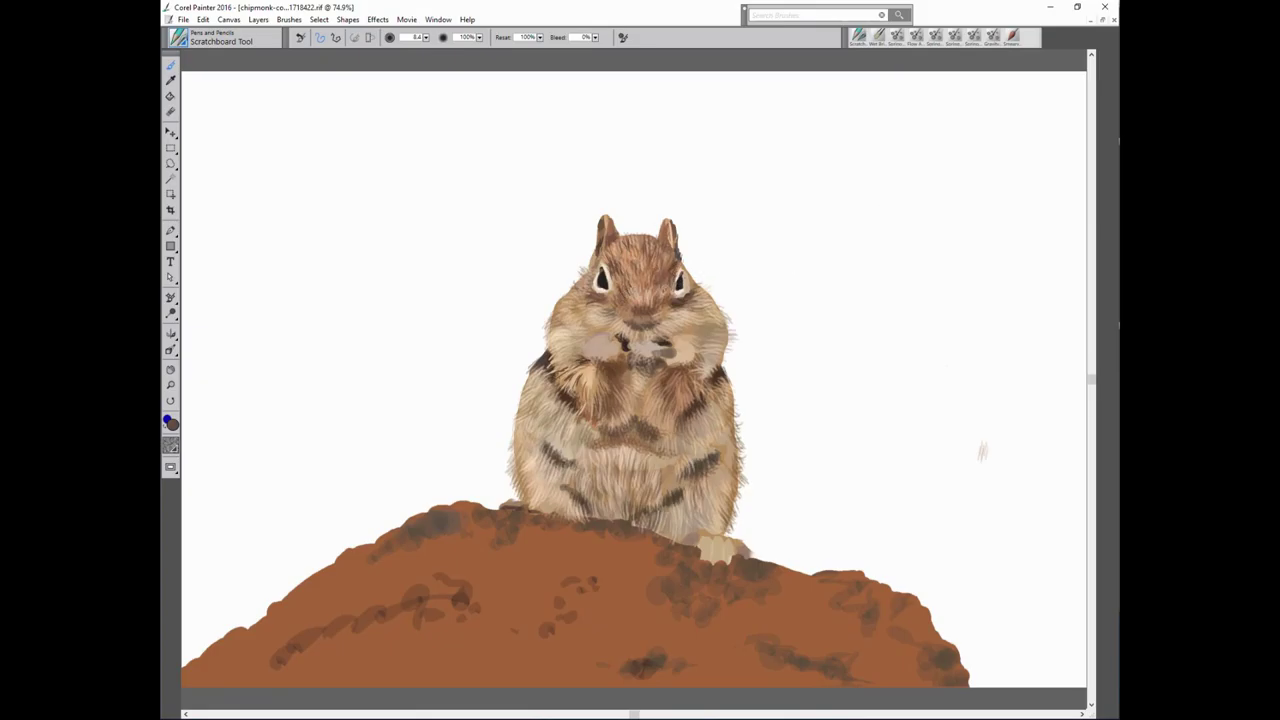
Add a light fur stroke below the left eye and small dark strokes on the right cheek.
left_click(618, 286, "alt")
left_click_drag(595, 304, 591, 287)
left_click(589, 298, "alt")
left_click(620, 314, "alt")
left_click(673, 308, "alt")
left_click_drag(662, 310, 682, 310)
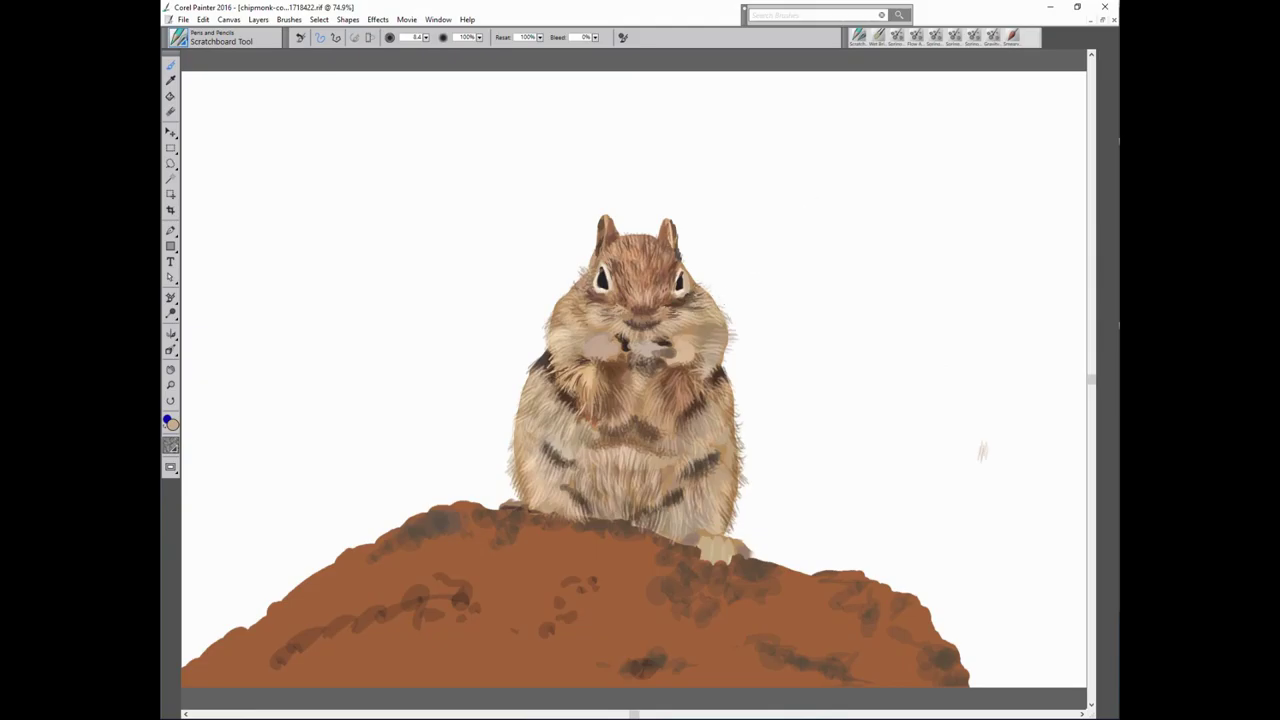
left_click(684, 278, "alt")
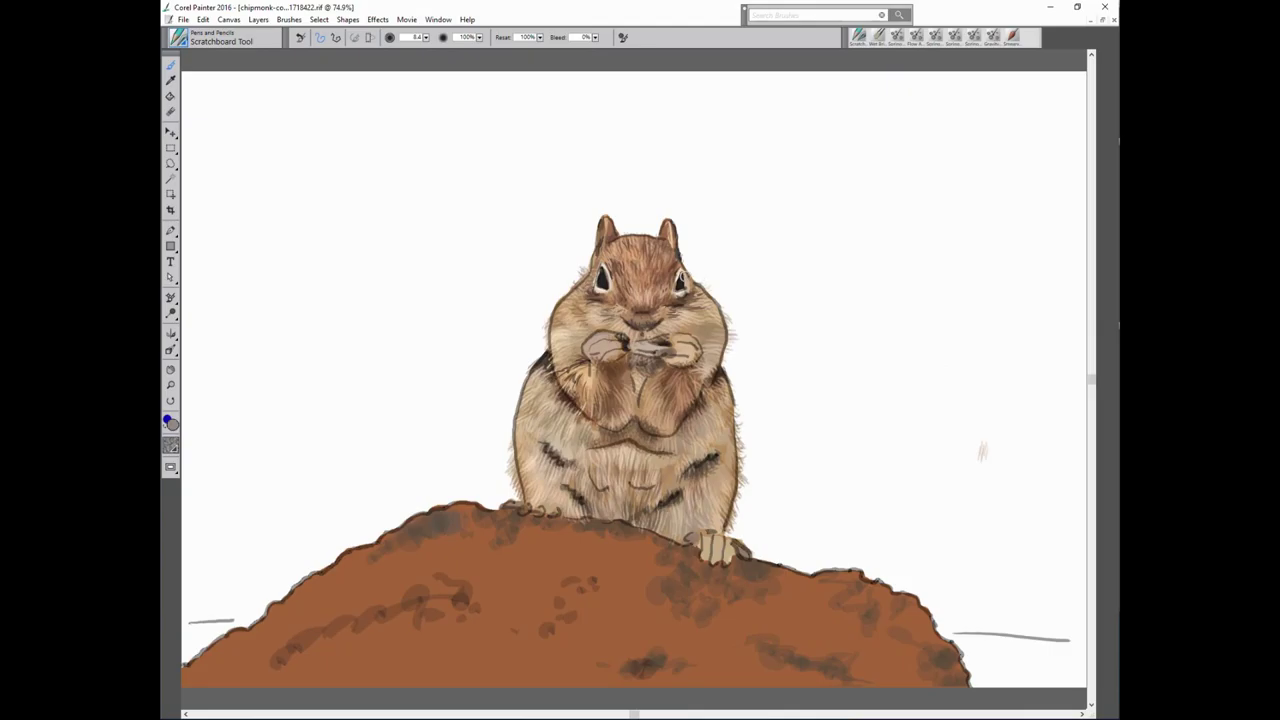
Set white as second colour, then outline the seed at the mouth in dark brown.
left_click(959, 131, "alt")
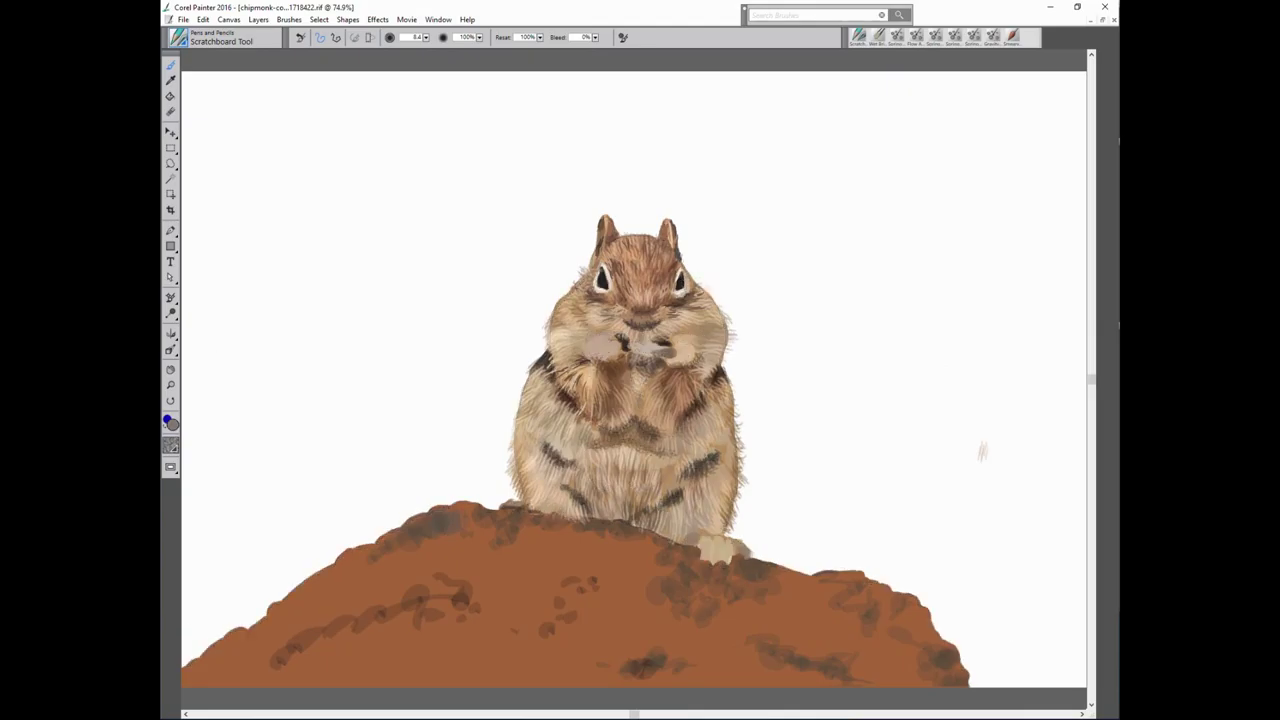
left_click(700, 268, "alt")
left_click(640, 336, "alt")
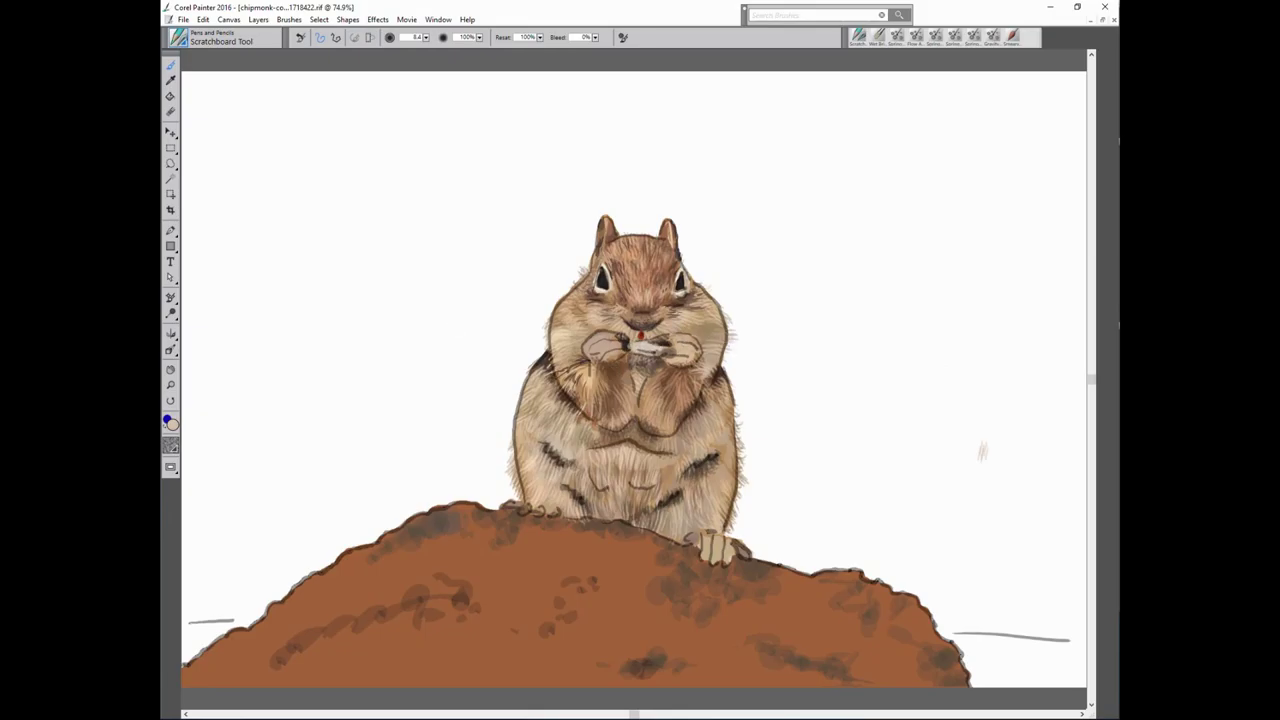
left_click(655, 346, "alt")
left_click_drag(630, 352, 668, 356)
Sample alternating light beige and darker brown shades around the mouth and paws.
left_click(604, 331, "alt")
left_click(592, 351, "alt")
left_click(604, 353, "alt")
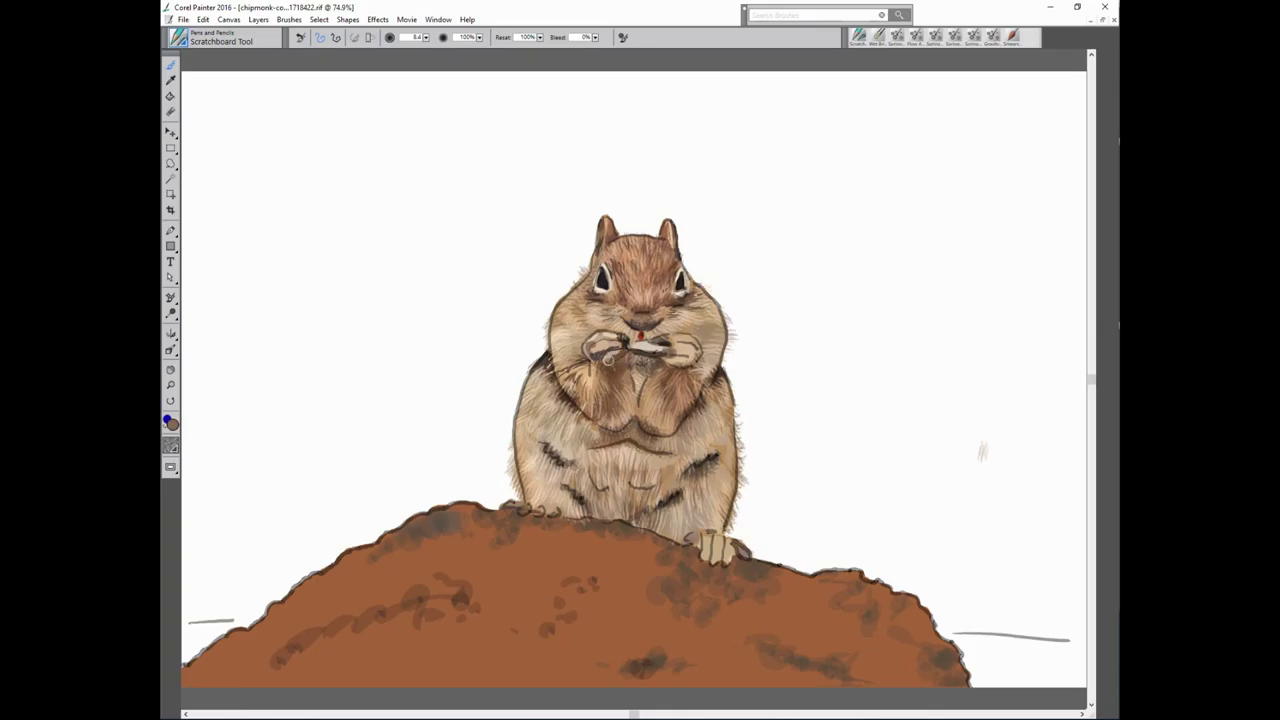
left_click(674, 330, "alt")
left_click(624, 356, "alt")
left_click(640, 366, "alt")
left_click(660, 340, "alt")
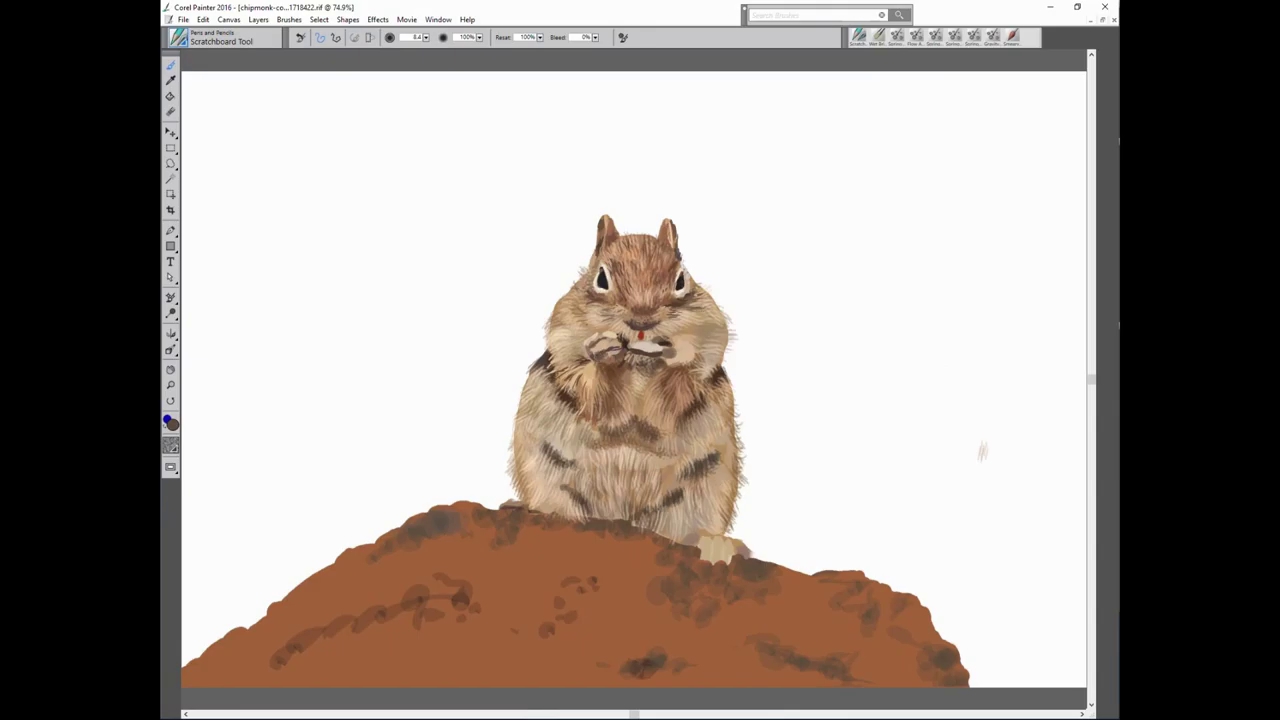
left_click(598, 358, "alt")
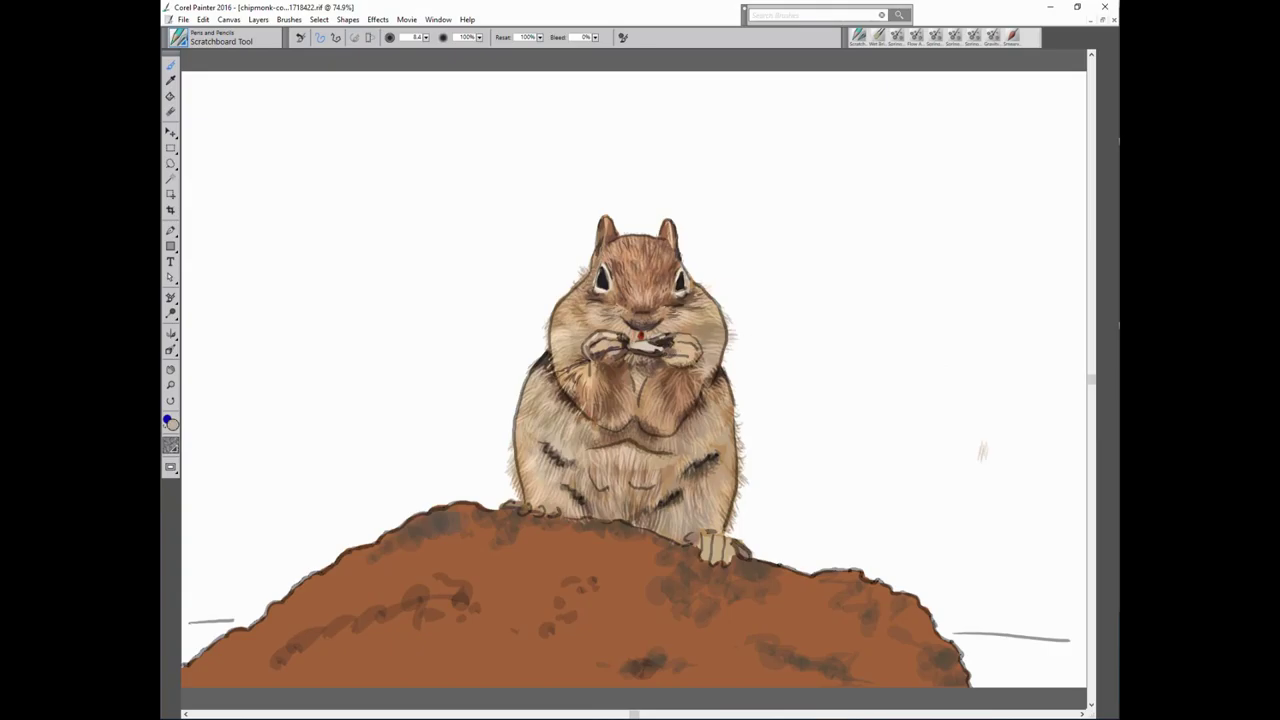
Add a white highlight to the seed and brighten the fur beside the right paw with light peach.
mouse_move(670, 350)
left_mouse_down()
mouse_move(658, 346)
mouse_move(682, 352)
left_mouse_up()
left_click(680, 347, "alt")
left_click_drag(684, 341, 709, 336)
left_click(696, 341, "alt")
left_click(686, 364, "alt")
left_click(692, 360, "alt")
Paint near-black marks on the seed between the paws, then swap colours and sample darker browns.
left_click(621, 344, "alt")
left_click_drag(665, 342, 668, 356)
key("shift+x")
key("shift+x")
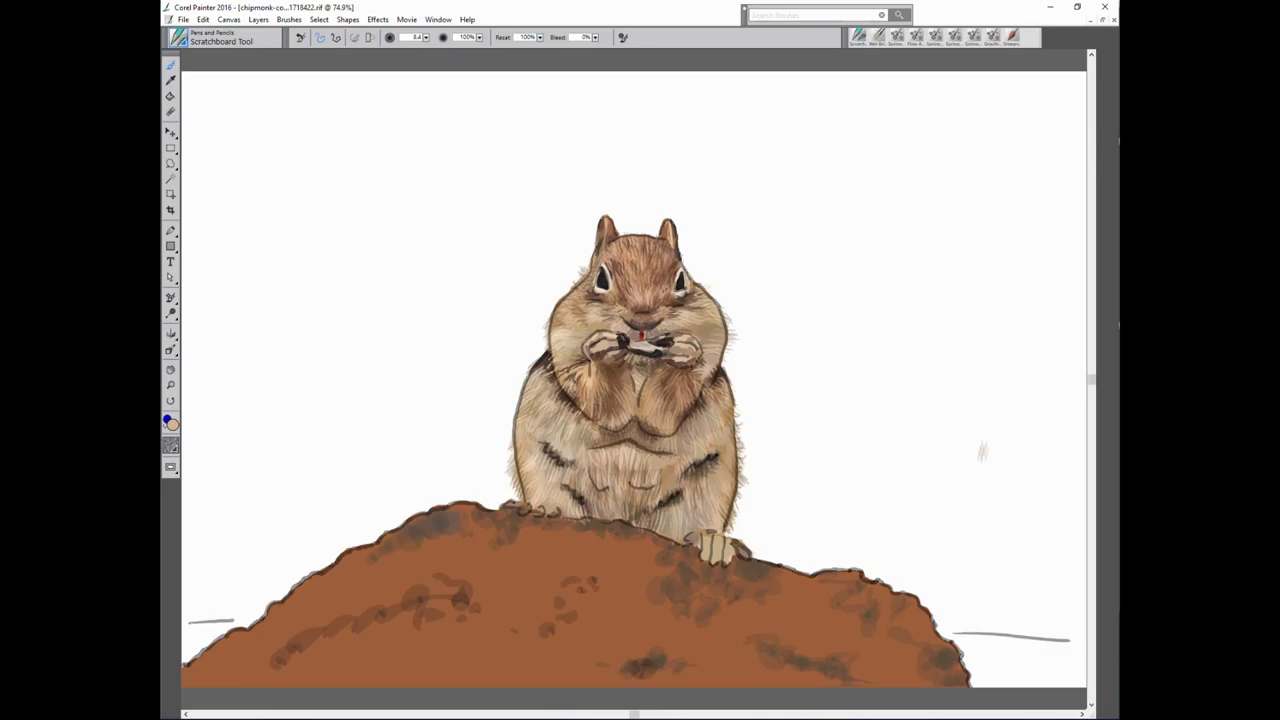
left_click(670, 374, "alt")
left_click(614, 357, "alt")
Sample greyish browns from cheek and belly and add a light cream fur mark on the left chest.
left_click(735, 316, "alt")
left_click(679, 424, "alt")
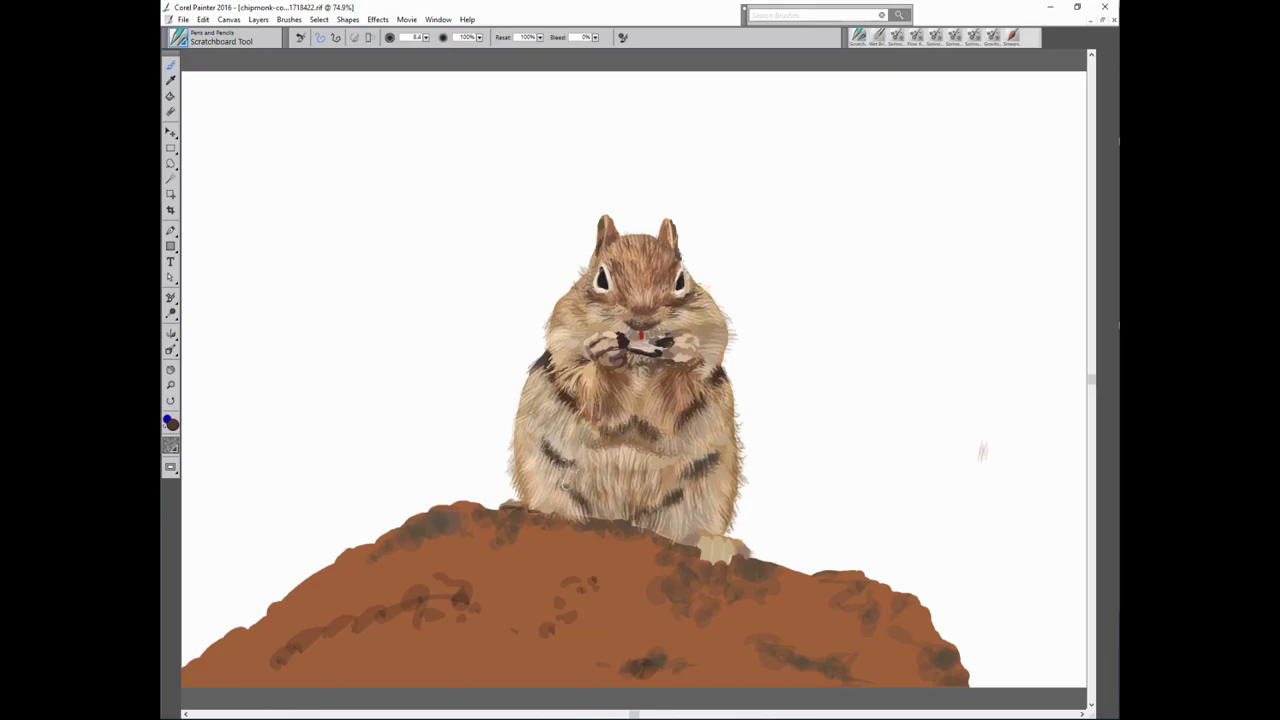
left_click(586, 497, "alt")
left_click(545, 372, "alt")
left_click_drag(543, 375, 536, 382)
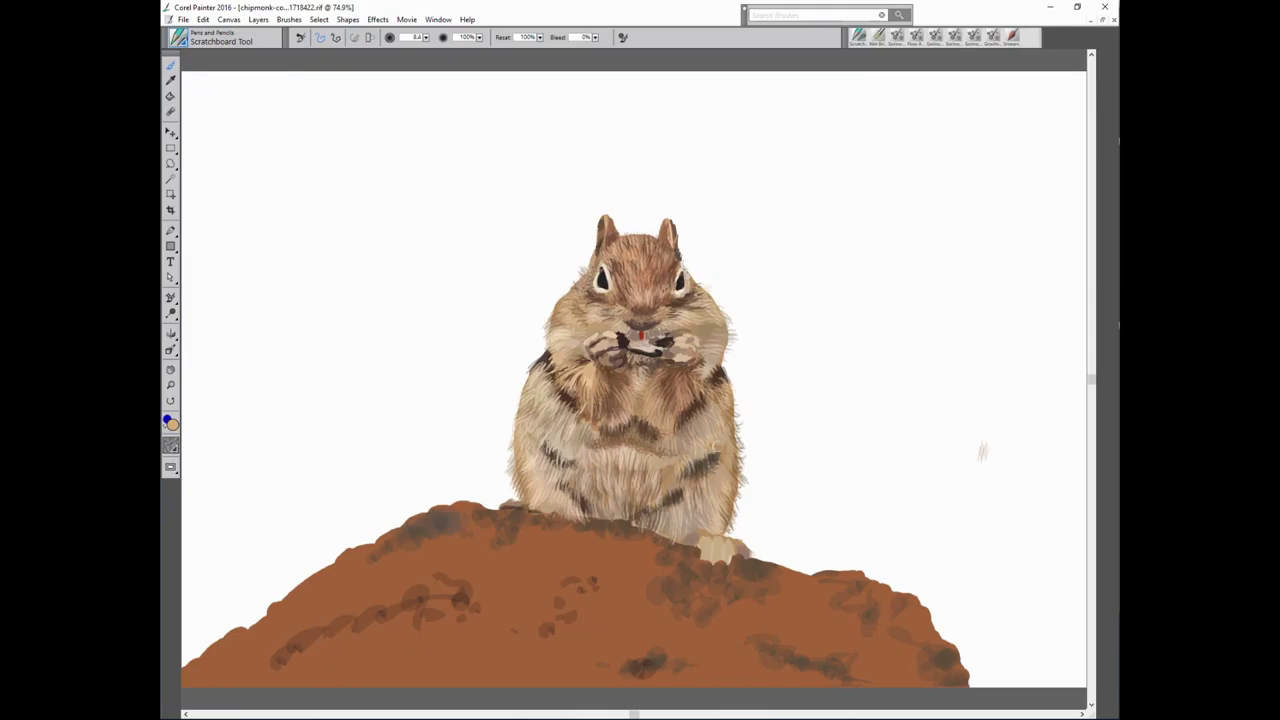
Sample darker browns, light tan and orange-tan tones from the chest fur.
left_click(606, 444, "alt")
left_click(645, 419, "alt")
left_click(655, 433, "alt")
left_click(625, 440, "alt")
left_click(667, 423, "alt")
left_click(672, 381, "alt")
Sample light cream from the paws, dark tones from nose and mouth, and dark grey from the eye.
left_click(656, 340, "alt")
left_click(632, 325, "alt")
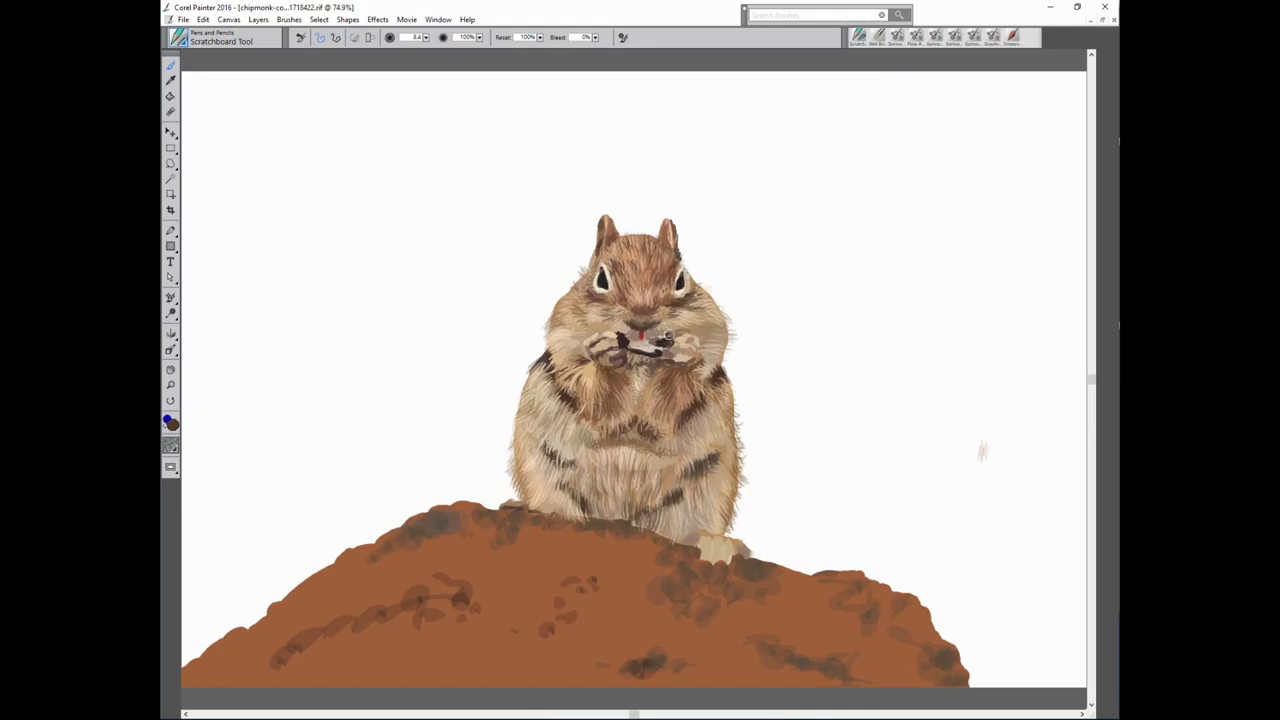
left_click(639, 326, "alt")
left_click(639, 311, "alt")
left_click(667, 313, "alt")
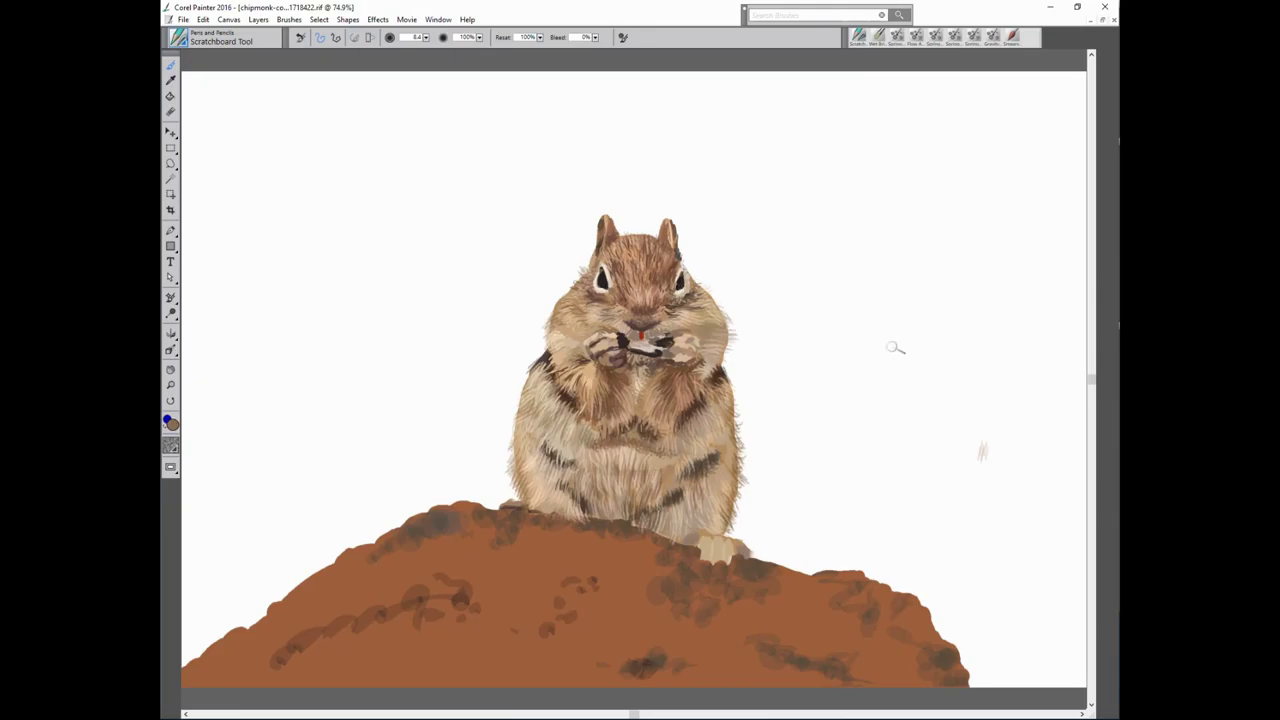
left_click(603, 280, "alt")
Darken a small area of the left ear with near-black, then sample ear browns and tans.
left_click(603, 280, "alt")
left_click_drag(610, 239, 612, 243)
left_click(598, 250, "alt")
left_click(607, 241, "alt")
Paint a pale off-white highlight under the left eye and sample cheek browns.
left_click(592, 290, "alt")
left_click(606, 318, "alt")
left_click_drag(591, 297, 603, 290)
left_click(709, 330, "alt")
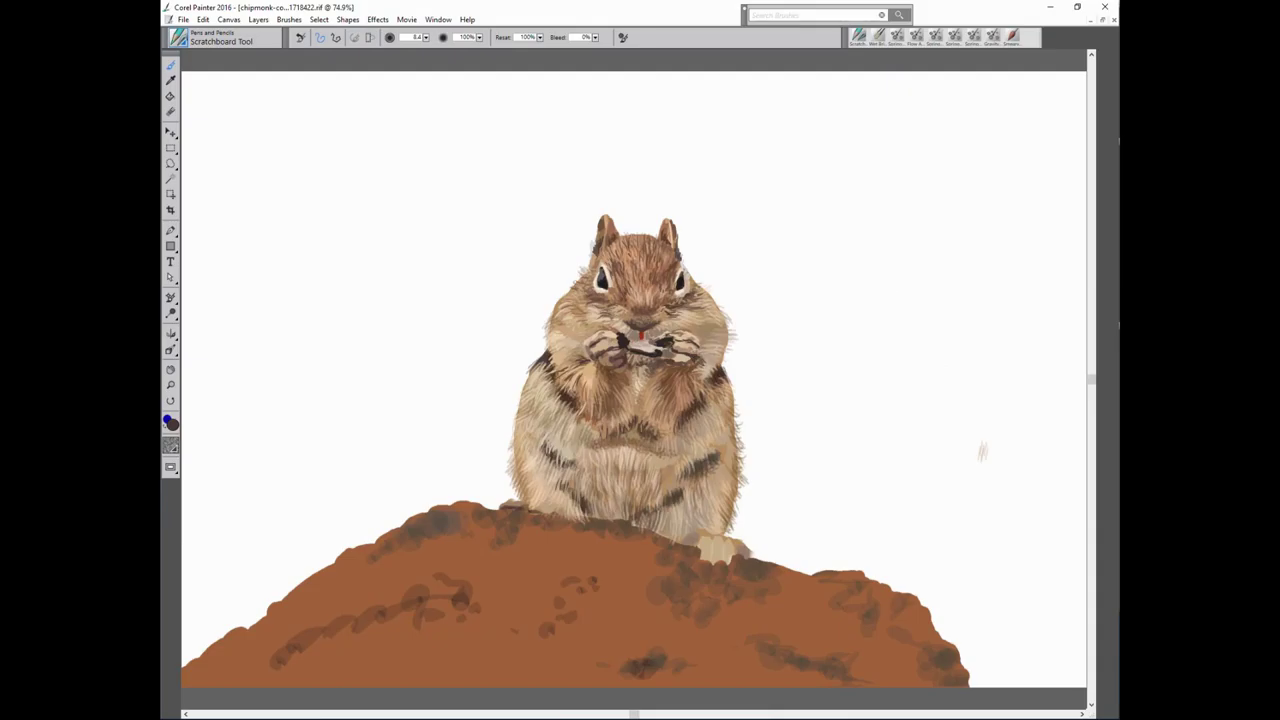
left_click(669, 350, "alt")
Sample tans and browns near the paw, dab a darker spot on it, and set light peach as secondary colour.
left_click(808, 300, "alt")
left_click(880, 316, "alt")
left_click(688, 352, "alt")
left_click(689, 362, "alt")
left_click(678, 370, "alt")
left_click(615, 363, "alt")
left_click(726, 292, "alt")
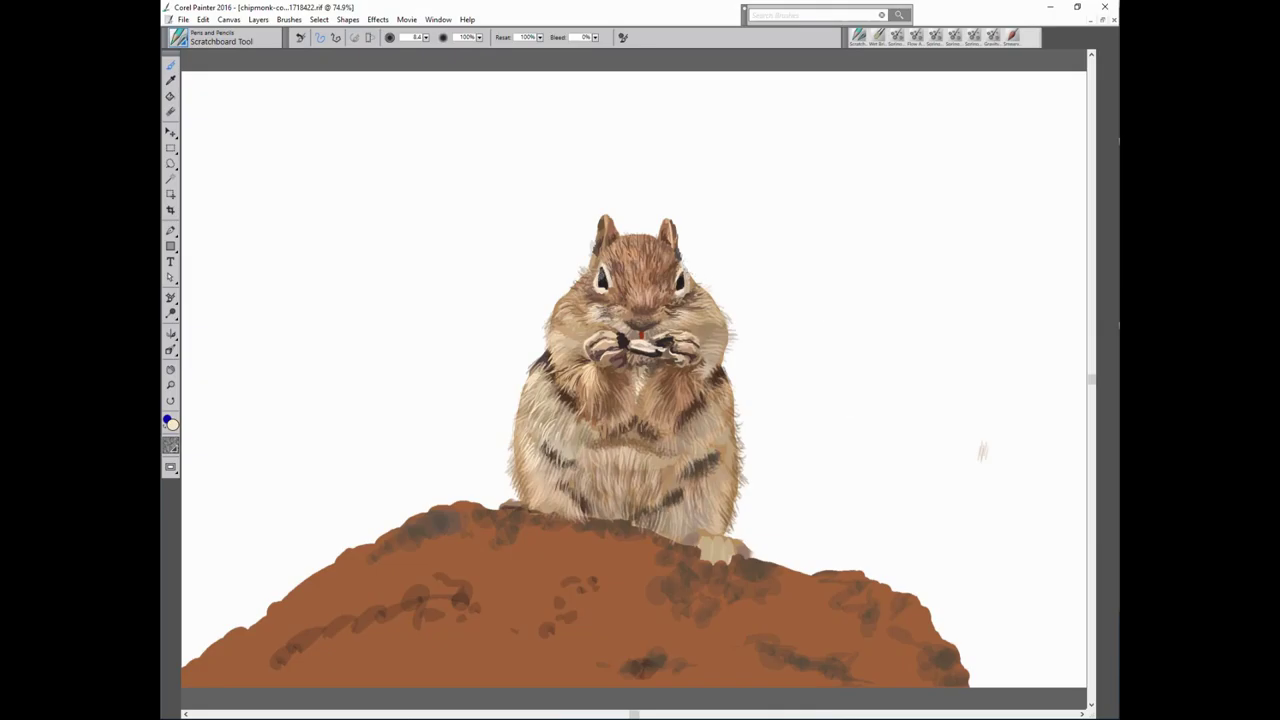
left_click(674, 408, "alt")
Sample brown and tan mouth and face tones, then paint darker fur marks near the nose and mouth.
left_click(644, 469, "alt")
left_click(632, 438, "alt")
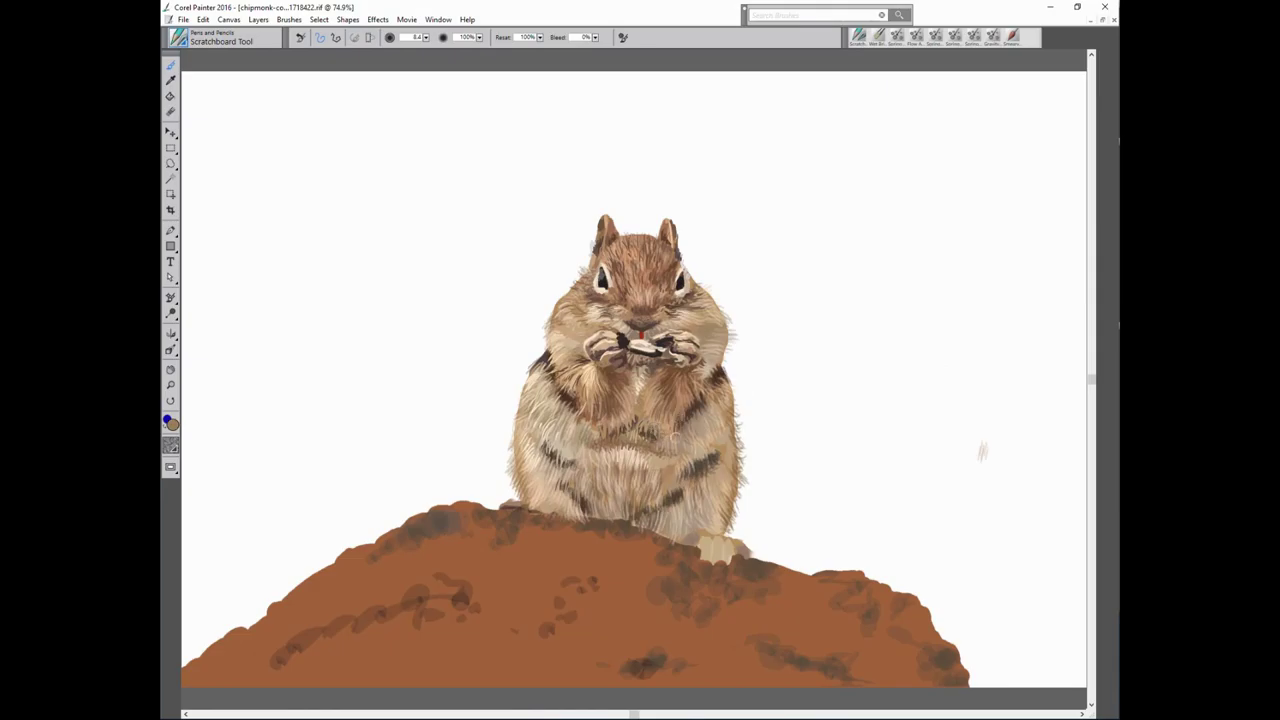
left_click(750, 368, "alt")
left_click(640, 326, "alt")
left_click(634, 335, "alt")
left_click(624, 330, "alt")
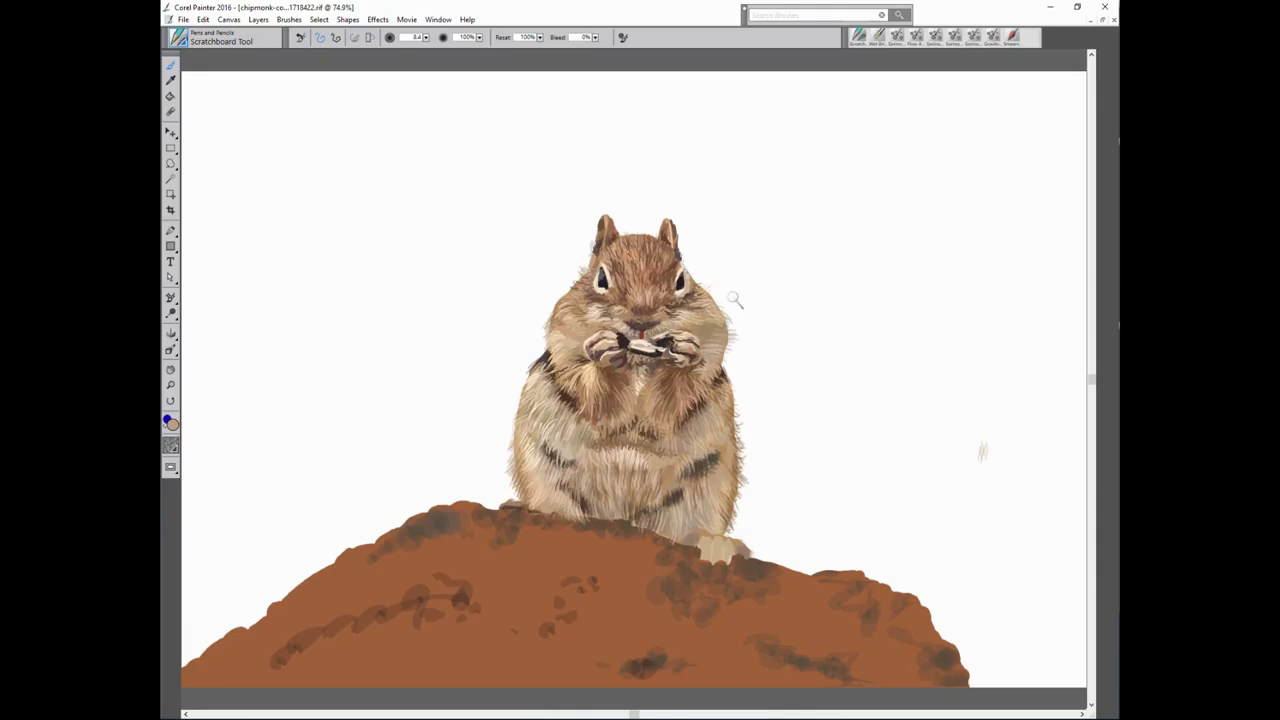
left_click(660, 312, "alt")
left_click_drag(633, 312, 654, 316)
Enlarge the brush to about 16, sample pale cream and tan body tones, and swap to dark brown.
left_click(981, 172, "alt")
left_click(792, 374, "alt")
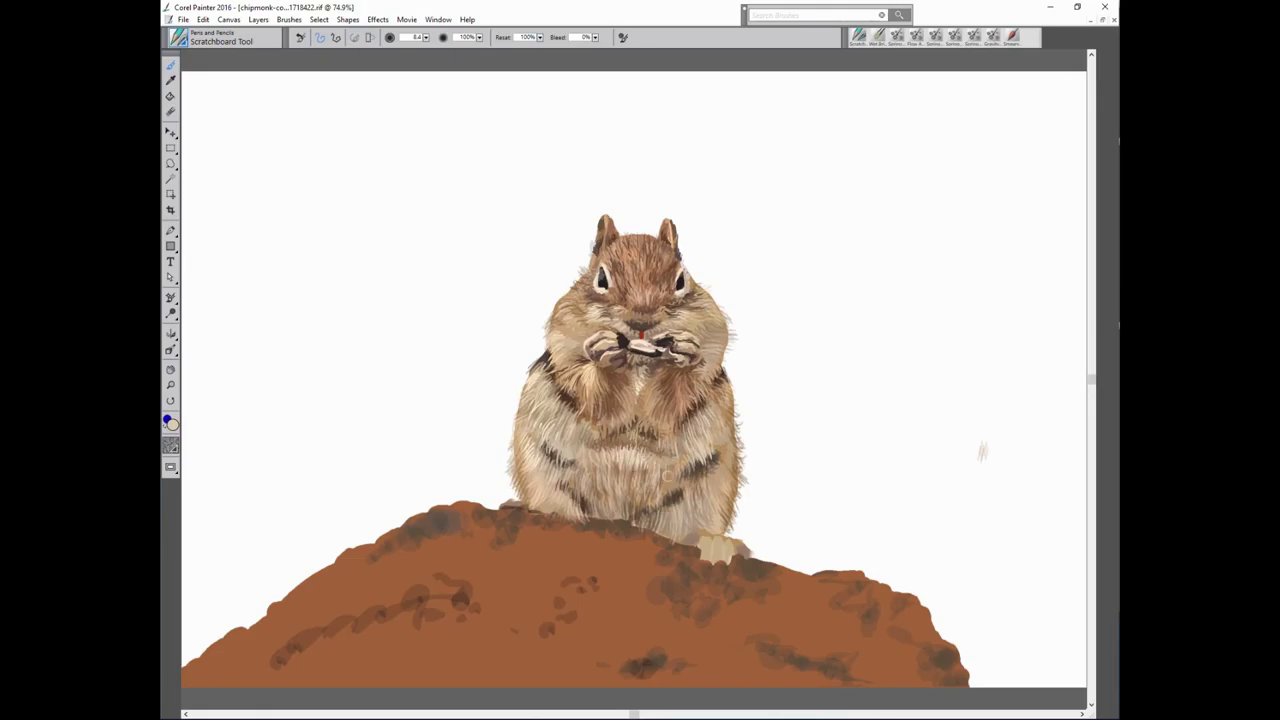
left_click_drag(534, 243, 544, 244)
left_click(595, 443, "alt")
left_click(597, 506, "alt")
key("shift+x")
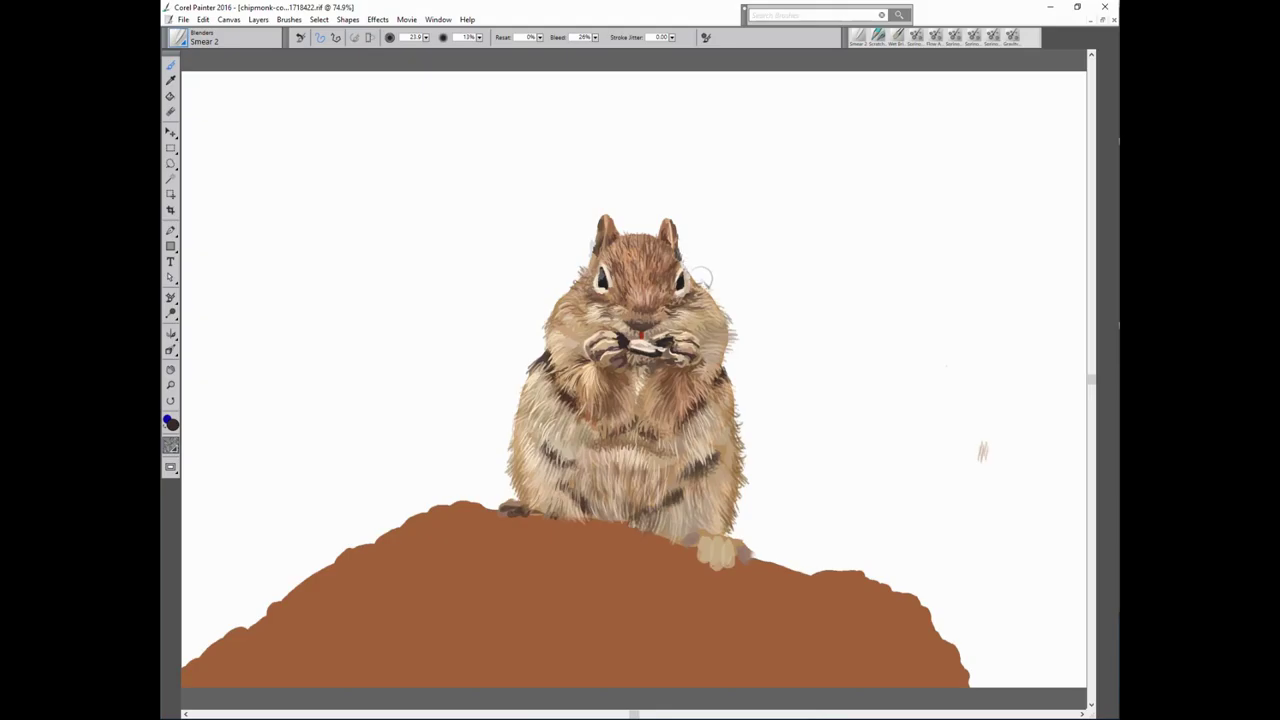
Resize the Smear 2 blender from about 12 to about 24 while smoothing the head fur.
key("bracketleft")
key("bracketleft")
key("bracketleft")
key("bracketright")
key("bracketright")
key("bracketright")
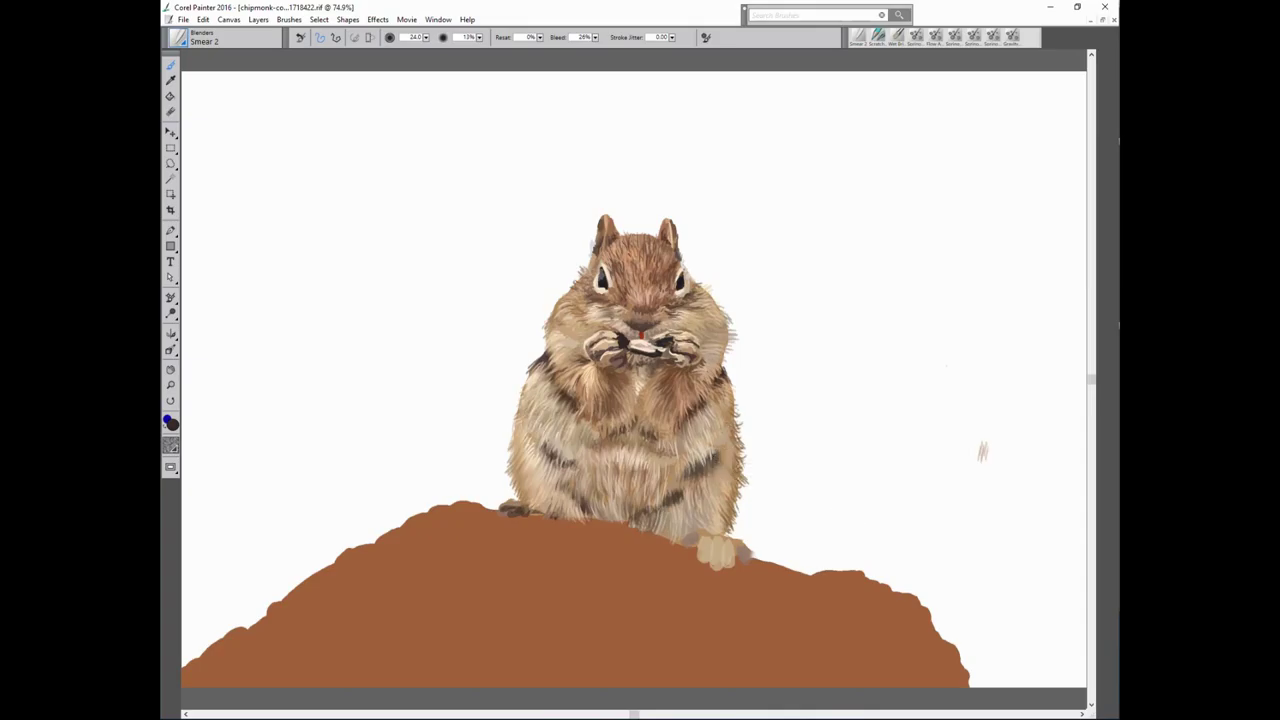
Return to the Scratchboard Tool and sample browns and tans from the head, ear and eyes.
left_click(877, 36)
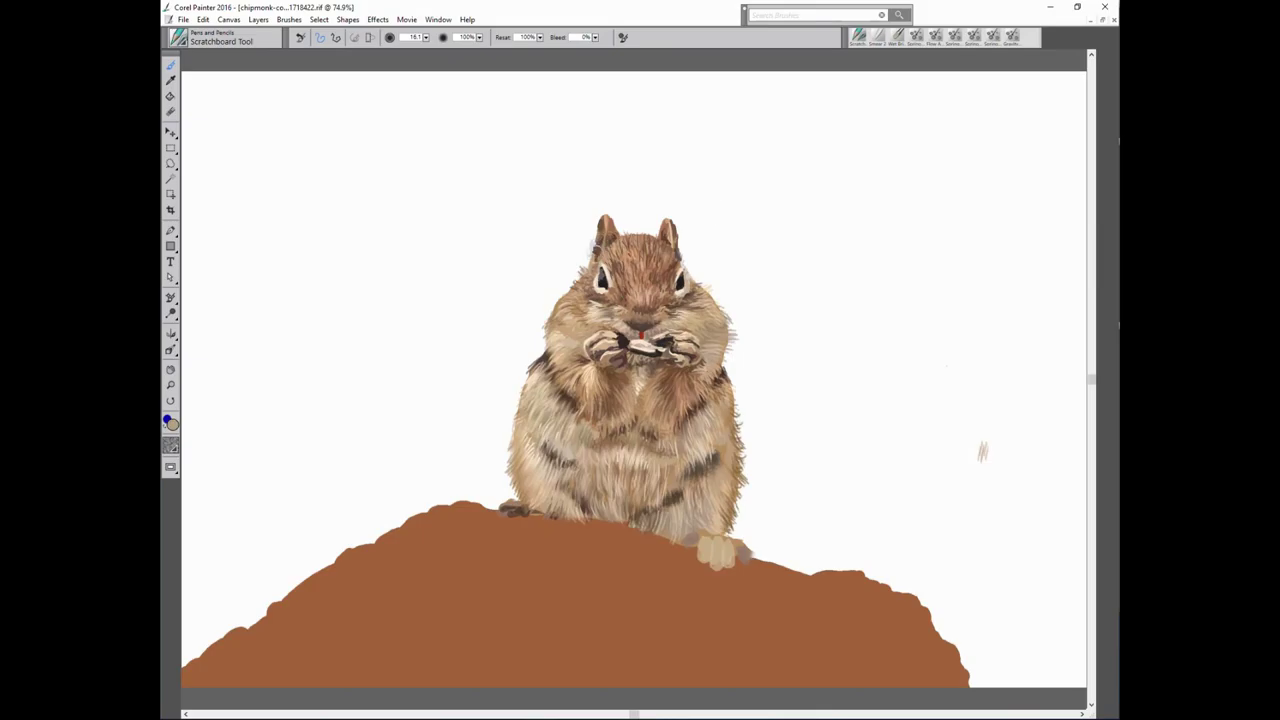
left_click(630, 252, "alt")
left_click(680, 220, "alt")
left_click(666, 260, "alt")
left_click(655, 270, "alt")
left_click(660, 278, "alt")
left_click(676, 273, "alt")
Sample beige and greyish-brown tones from face and paws, then darken the seed between the paws.
left_click(626, 316, "alt")
left_click(690, 348, "alt")
left_click(697, 350, "alt")
left_click(671, 342, "alt")
left_click(671, 340, "alt")
left_click(662, 338, "alt")
left_click(652, 336, "alt")
left_click_drag(627, 352, 662, 352)
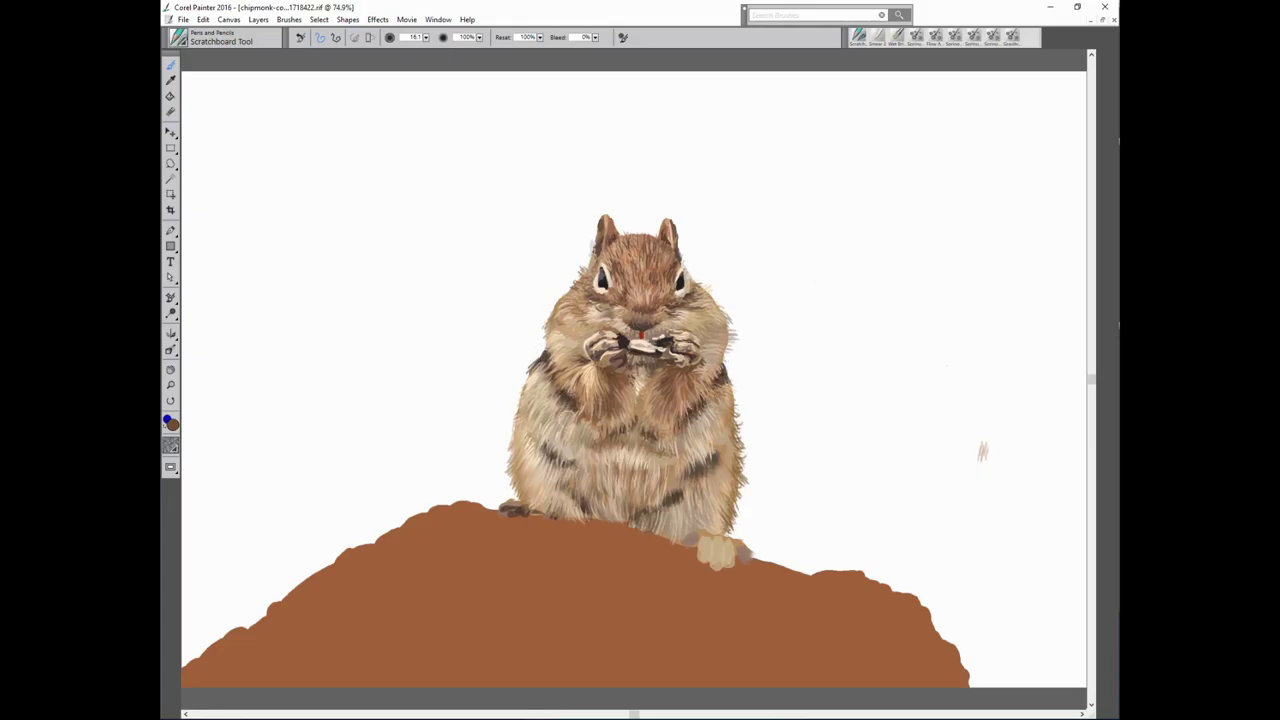
Shrink the brush to about 9, sample nose and tan fur colours, and switch to Detail Airbrush.
left_click(636, 320, "alt")
key("bracketleft")
key("bracketleft")
key("bracketleft")
left_click(643, 272, "alt")
left_click(608, 388, "alt")
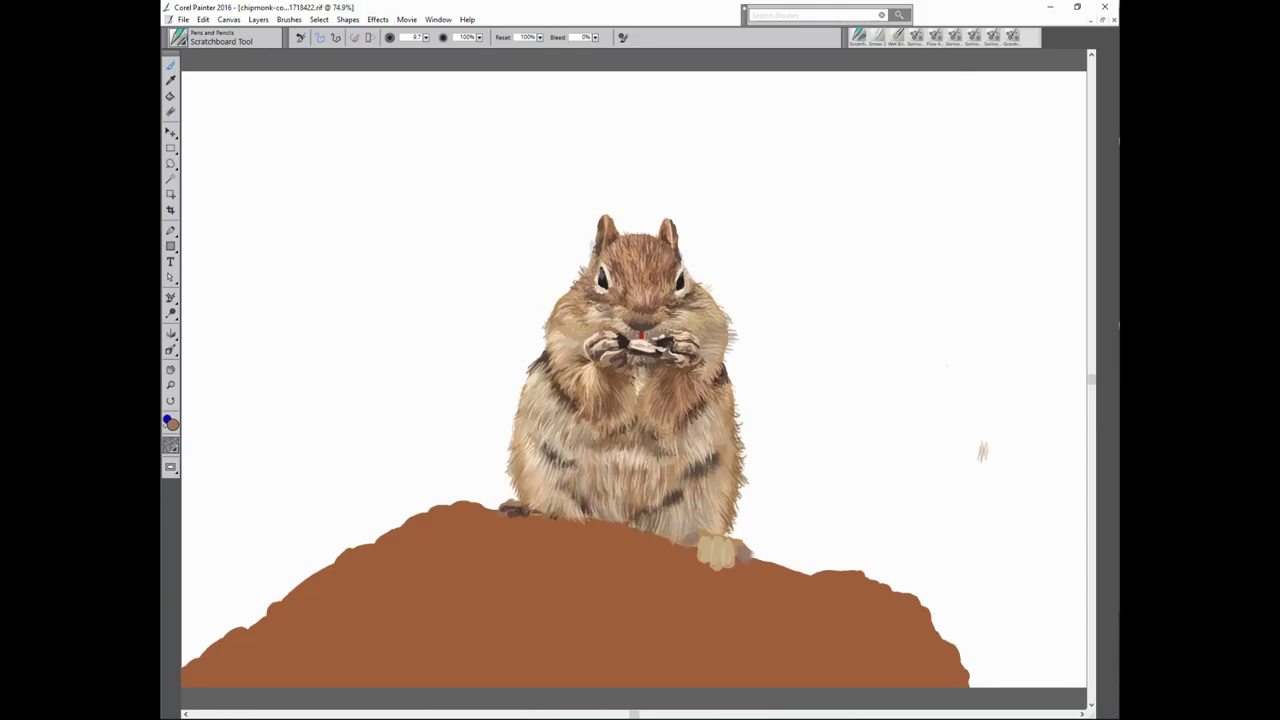
key("b")
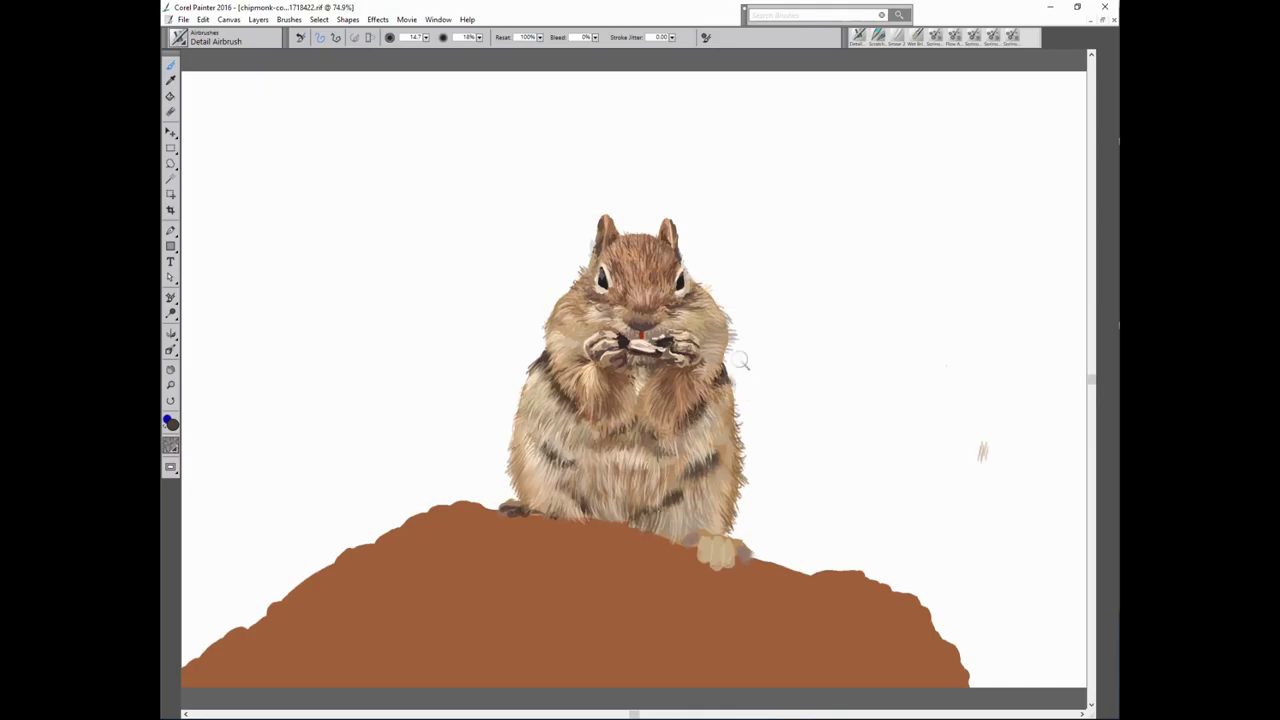
At brush size 8.4, airbrush a light peach highlight near the left paw.
key("bracketleft")
left_click(612, 358, "alt")
left_click(580, 360, "alt")
left_click_drag(590, 352, 604, 346)
Enlarge the airbrush to about 28 and spray light fur along the chipmunk's bottom edge.
key("bracketright")
key("bracketright")
key("bracketright")
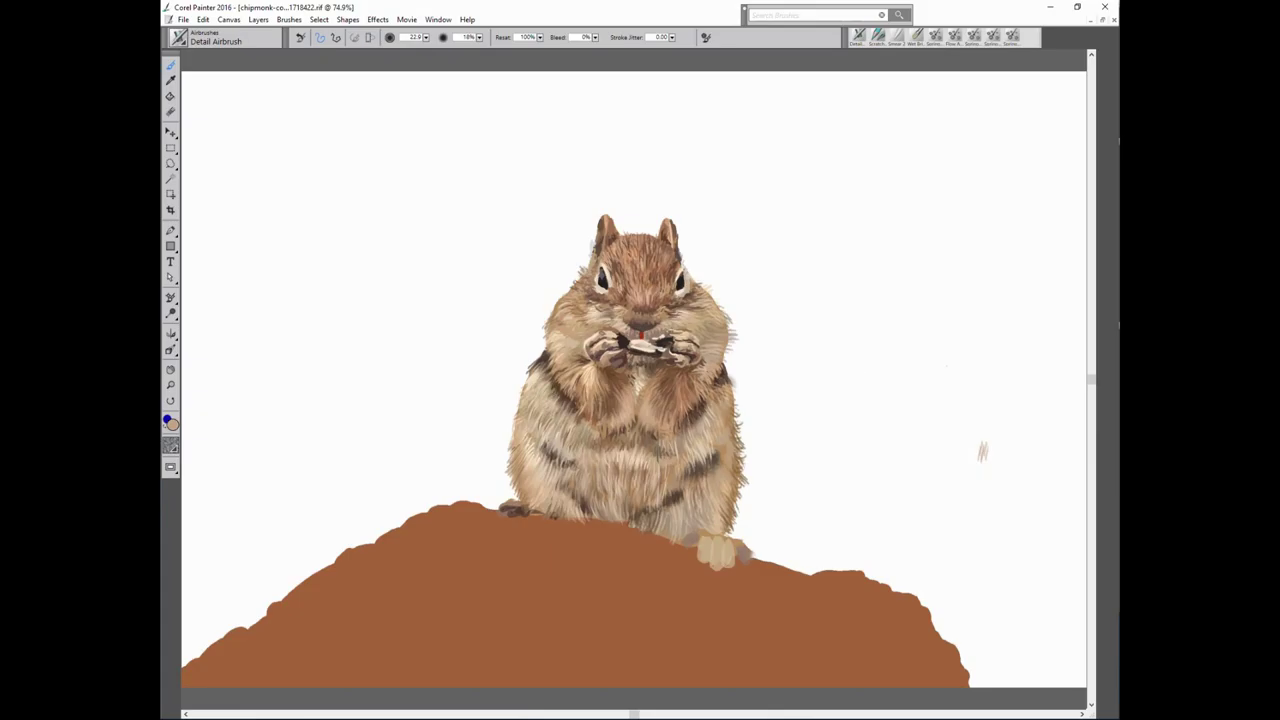
key("bracketleft")
key("bracketleft")
key("bracketleft")
key("bracketright")
key("bracketright")
key("bracketright")
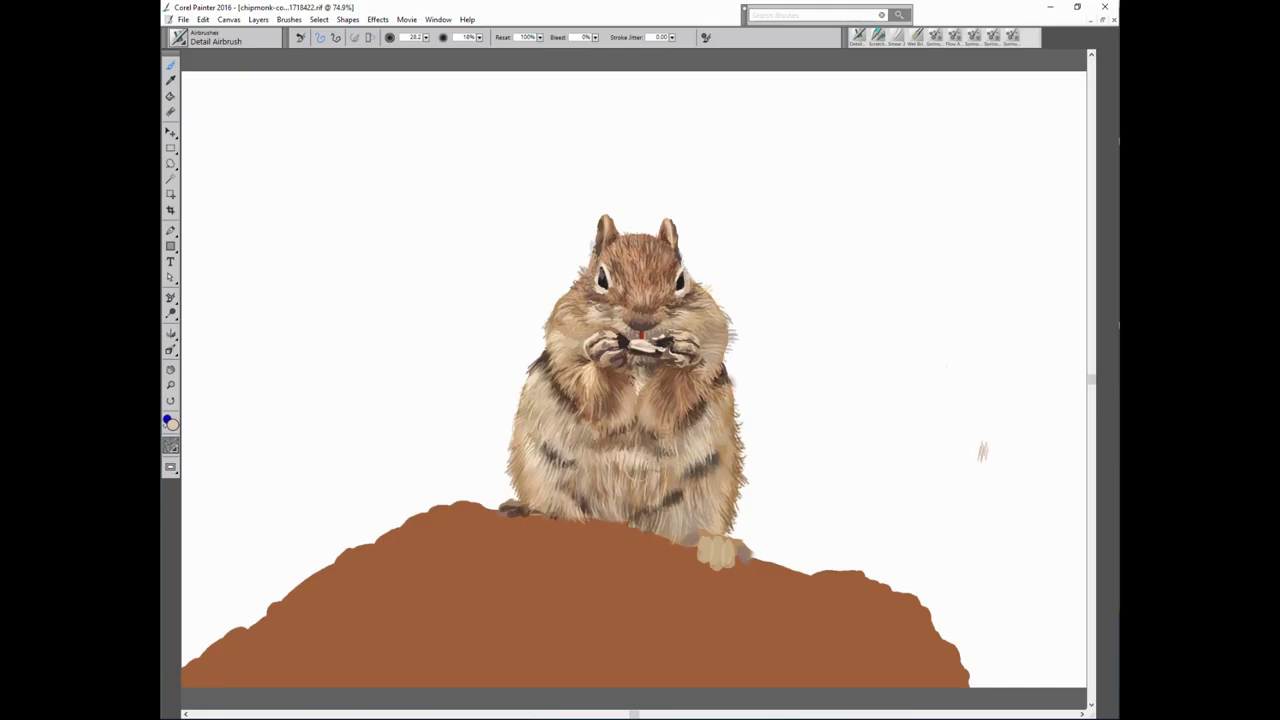
left_click_drag(638, 505, 623, 529)
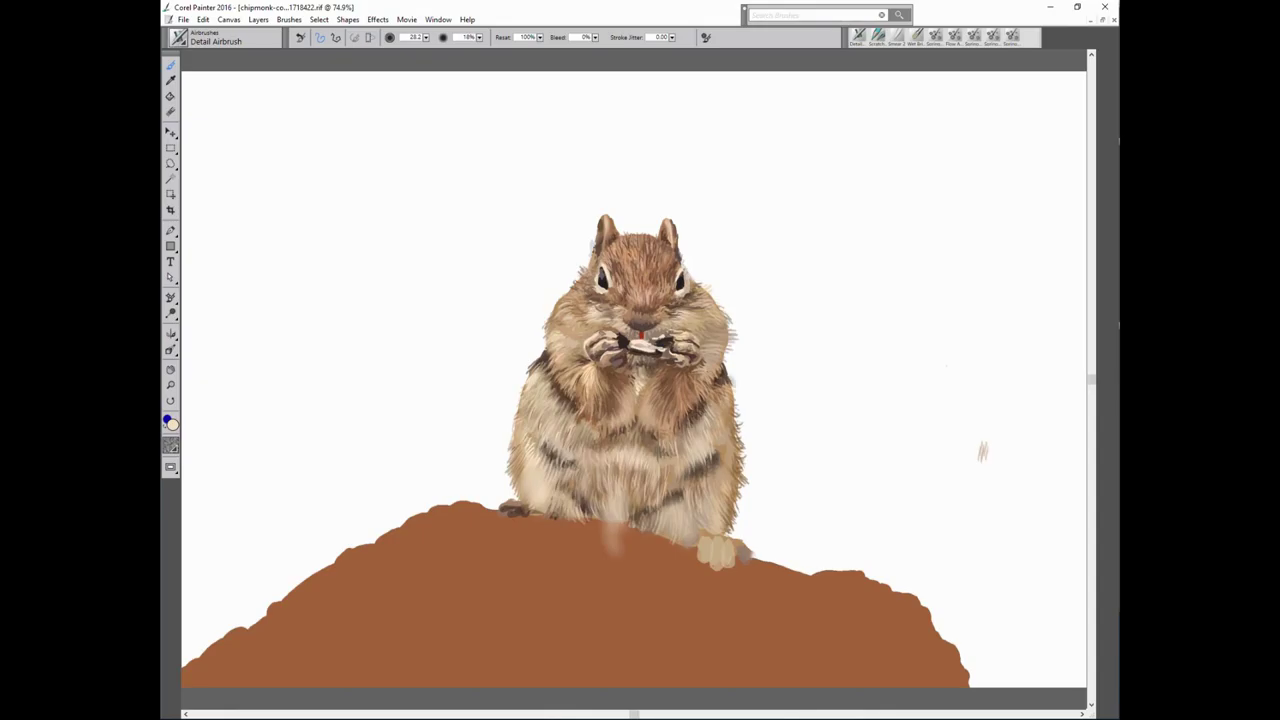
Erase the pale fur smear on the mound below the body, then reselect the Scratchboard Tool.
key("n")
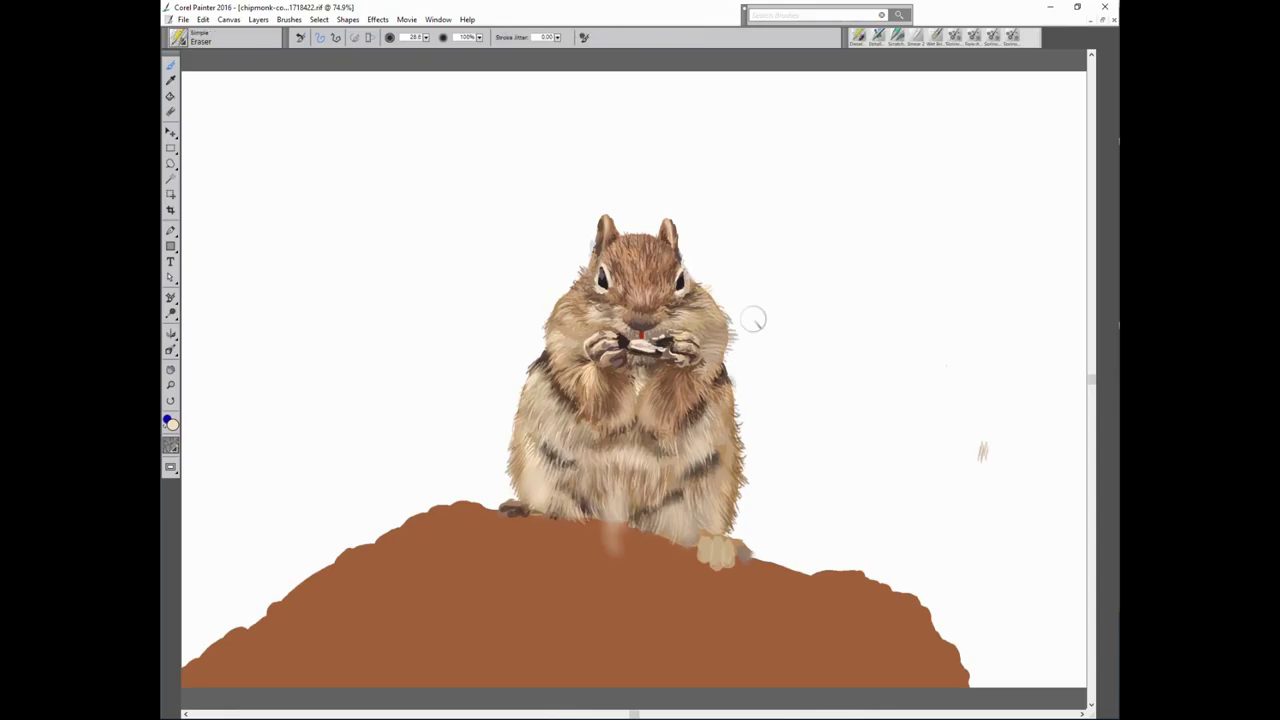
left_click_drag(616, 500, 612, 548)
key("ctrl+z")
key("ctrl+y")
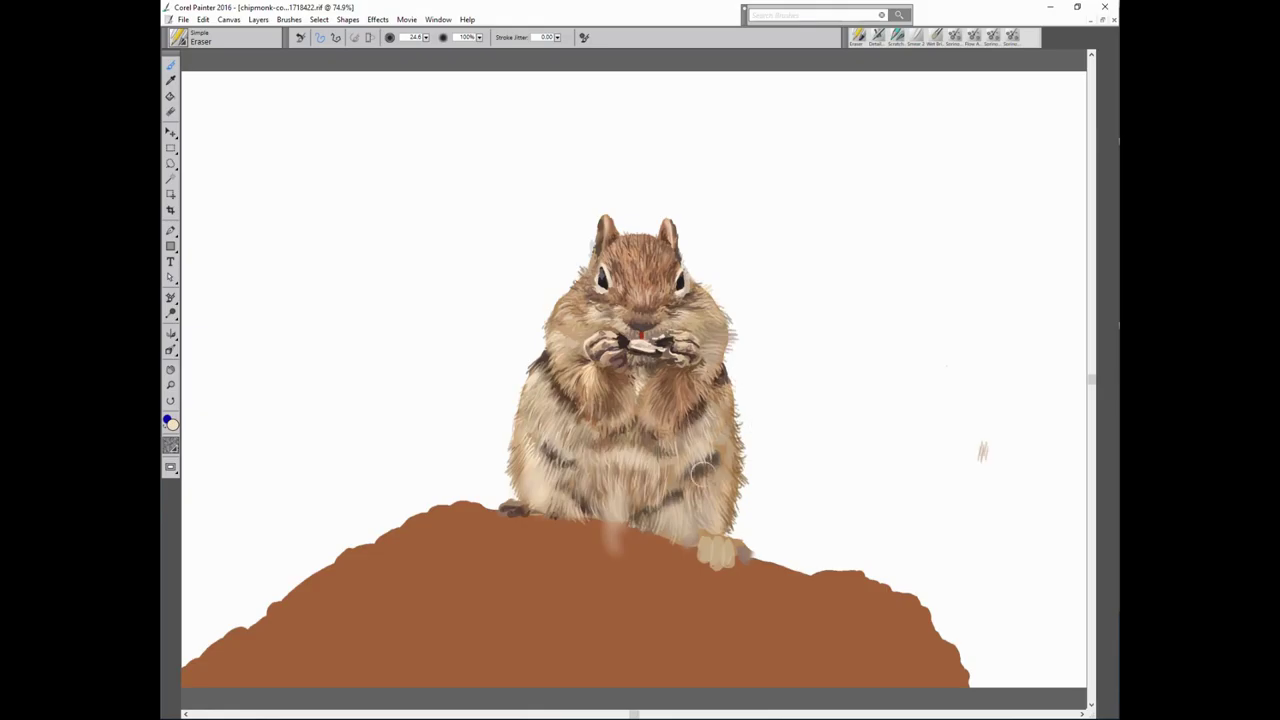
left_click_drag(606, 492, 614, 552)
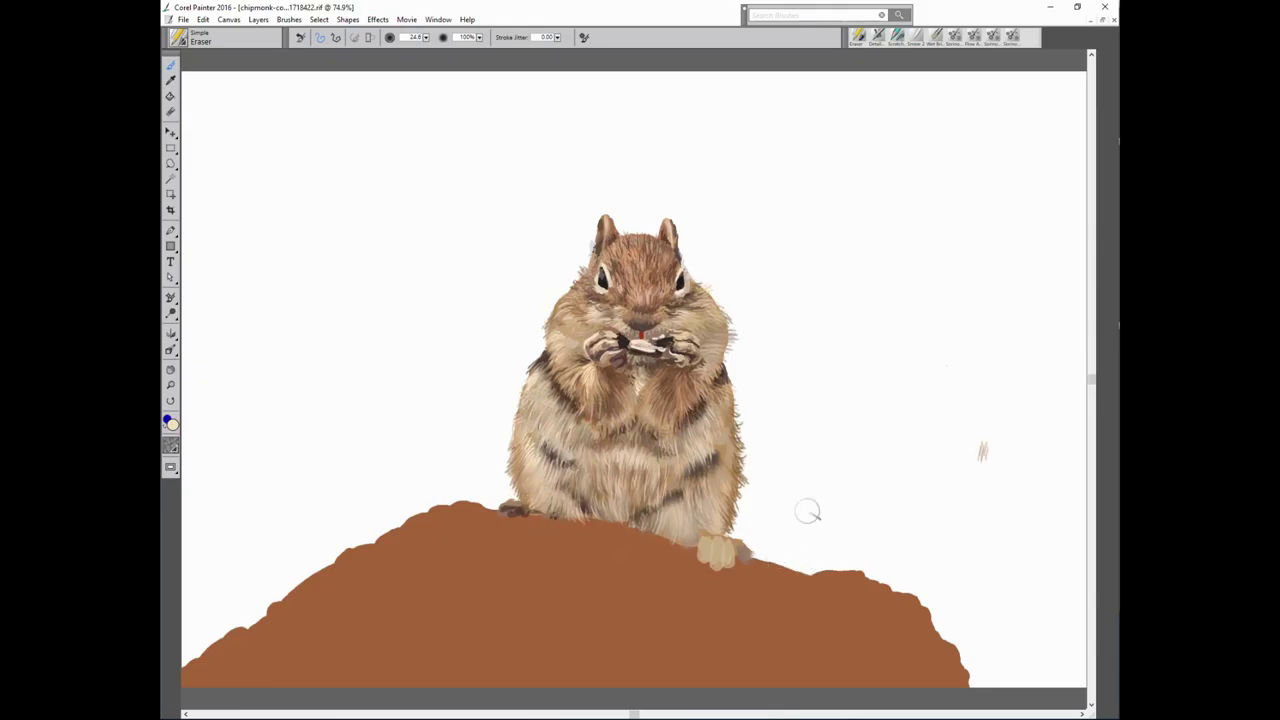
left_click(897, 37)
left_click(531, 511, "alt")
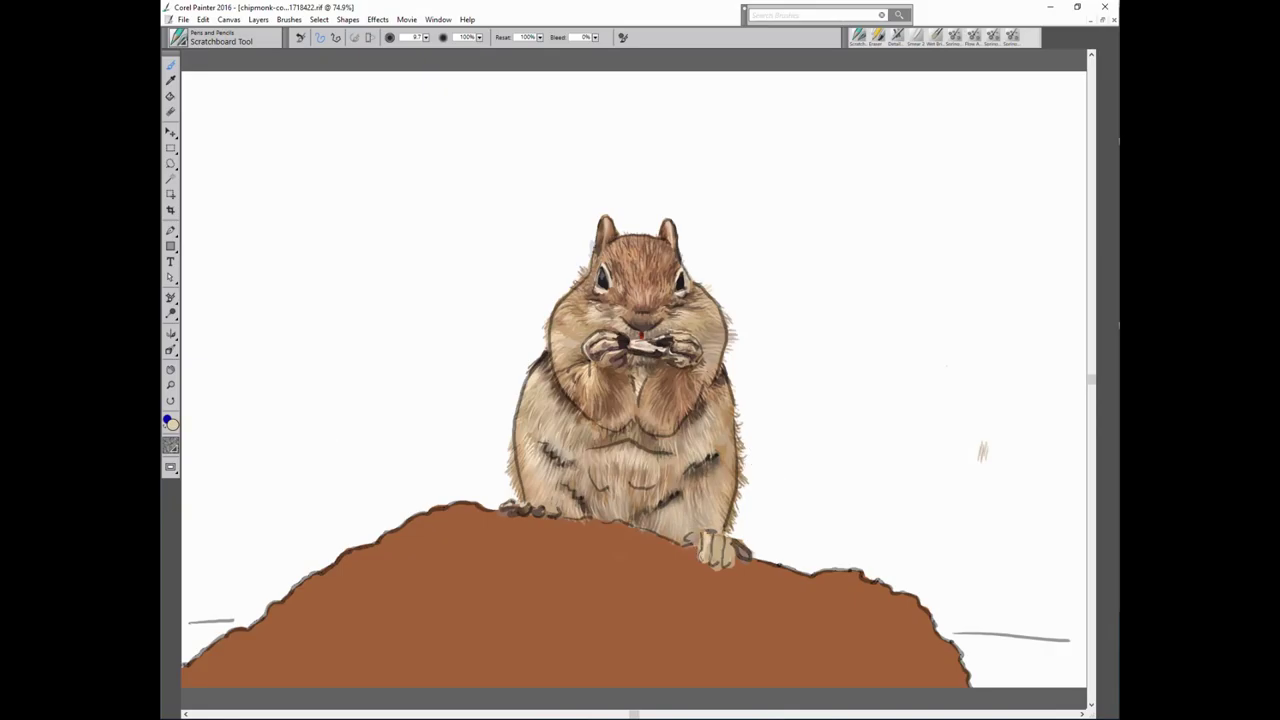
left_click_drag(702, 545, 725, 555)
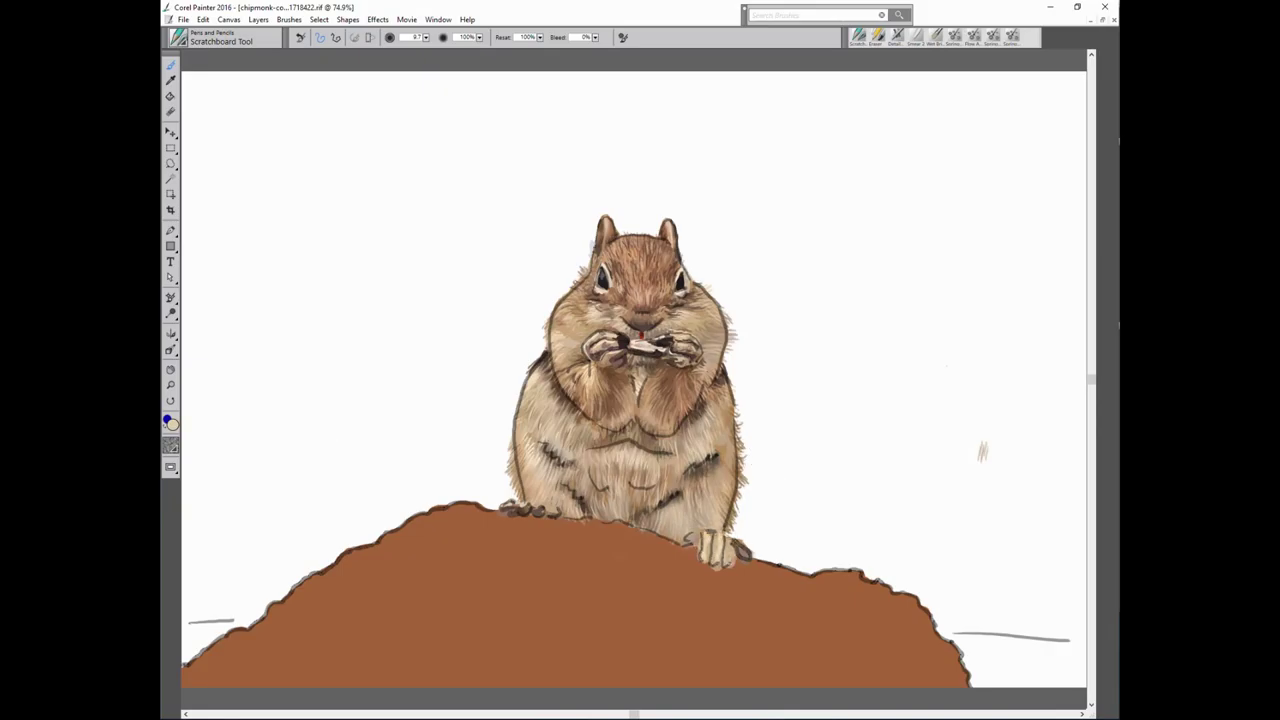
left_click(743, 554, "alt")
key("ctrl+t")
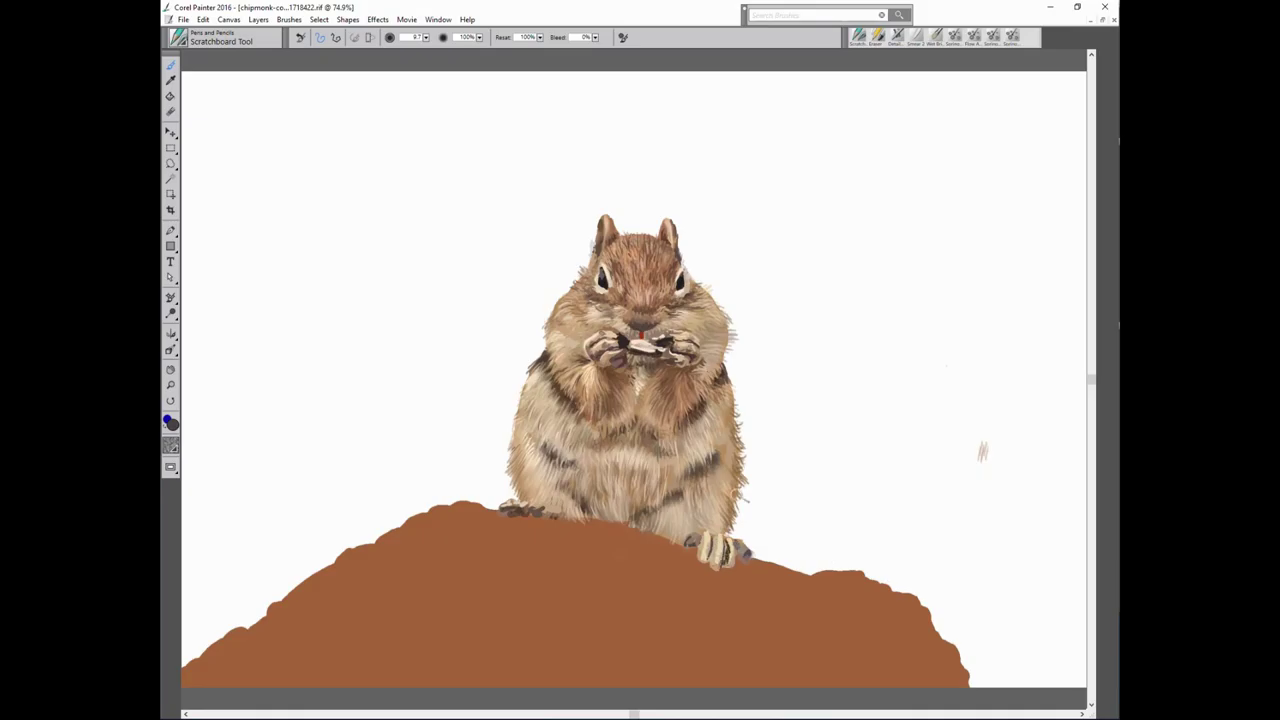
left_click_drag(484, 37, 340, 45)
left_click_drag(698, 542, 692, 538)
left_click(728, 556, "alt")
left_click_drag(712, 542, 718, 560)
key("0")
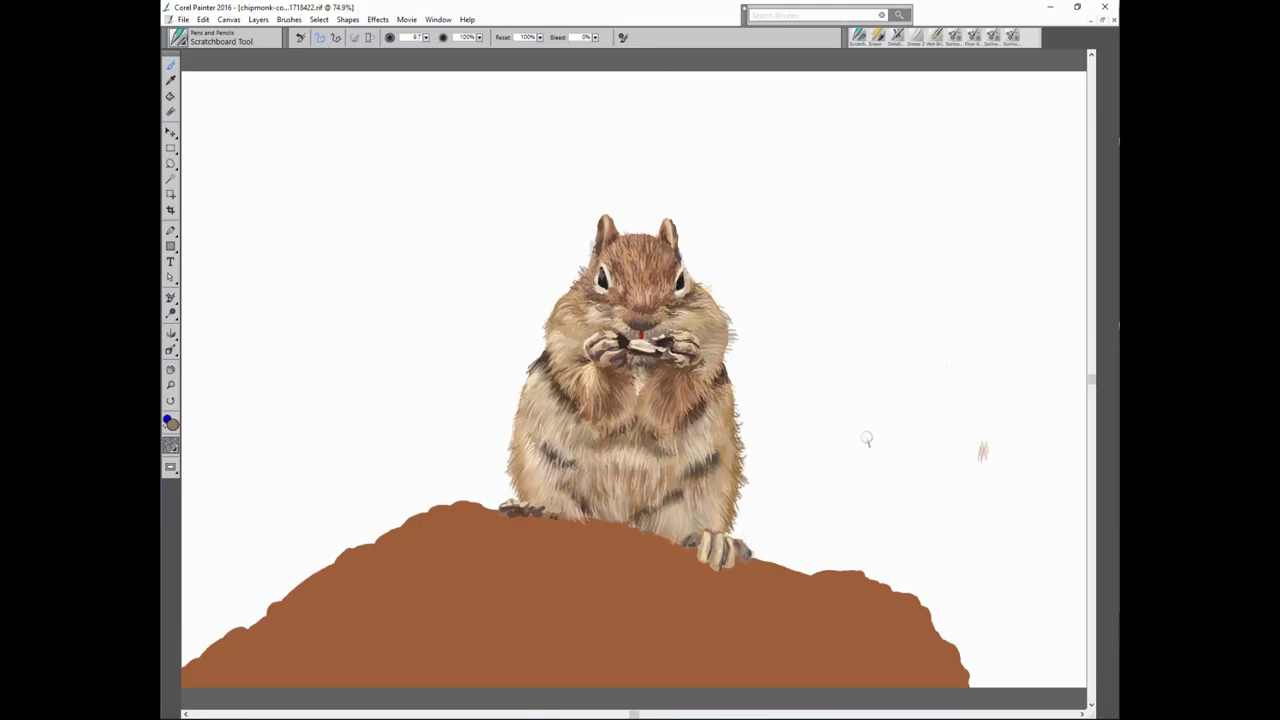
key("5")
left_click(702, 535, "alt")
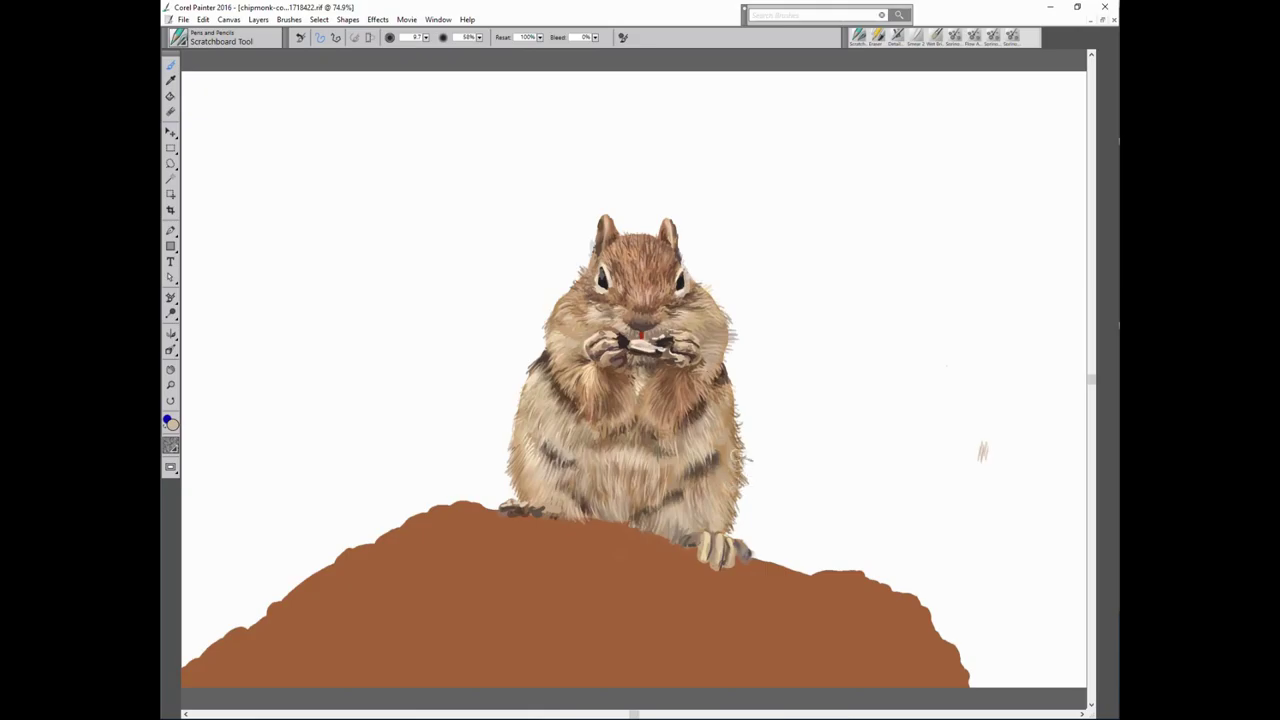
left_click(740, 455, "alt")
left_click(715, 457, "alt")
key("3")
key("4")
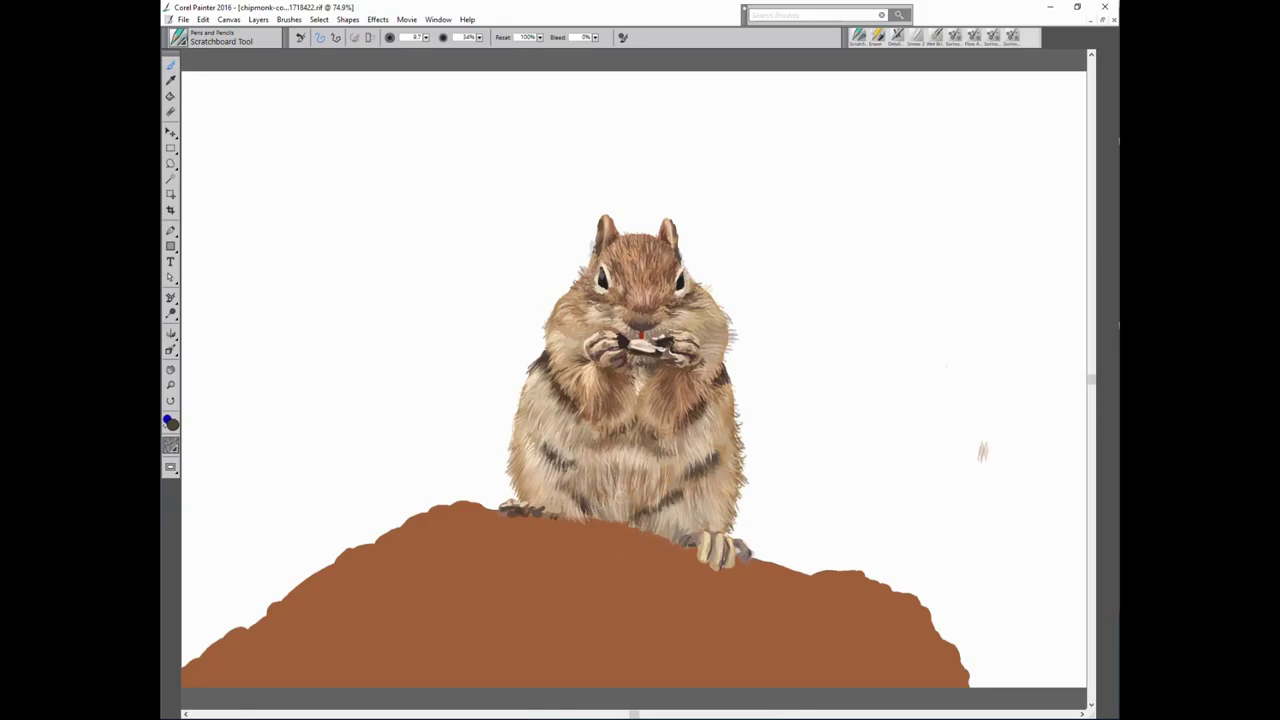
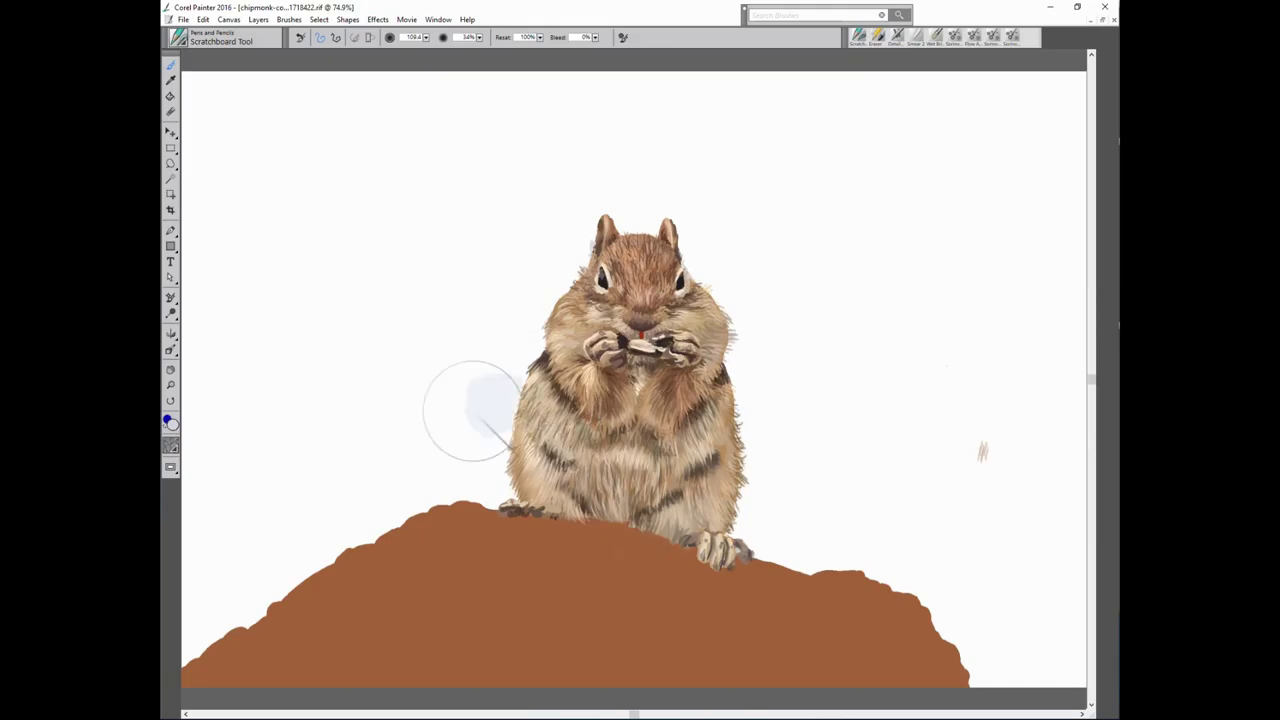
Airbrush light-blue and grey-blue haze into the sky on both sides of the chipmunk.
left_click_drag(471, 408, 540, 355)
left_click(897, 37)
left_click_drag(540, 410, 340, 390)
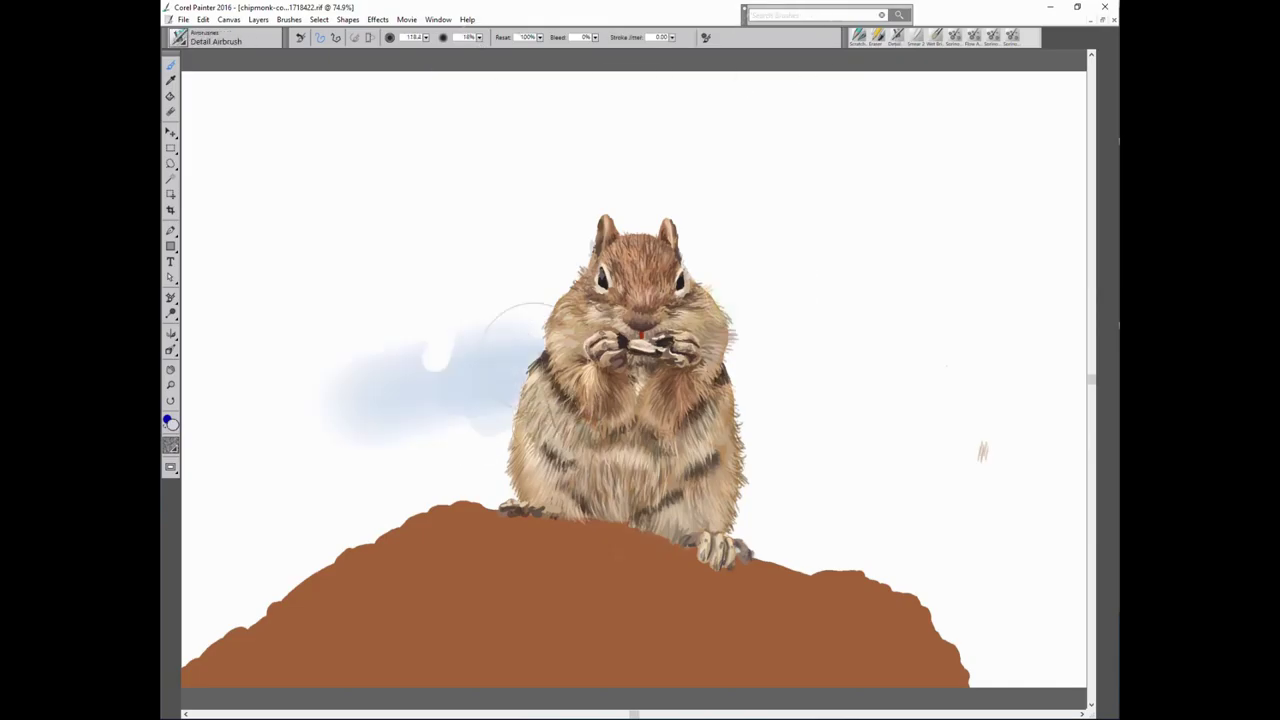
left_click_drag(766, 314, 1060, 320)
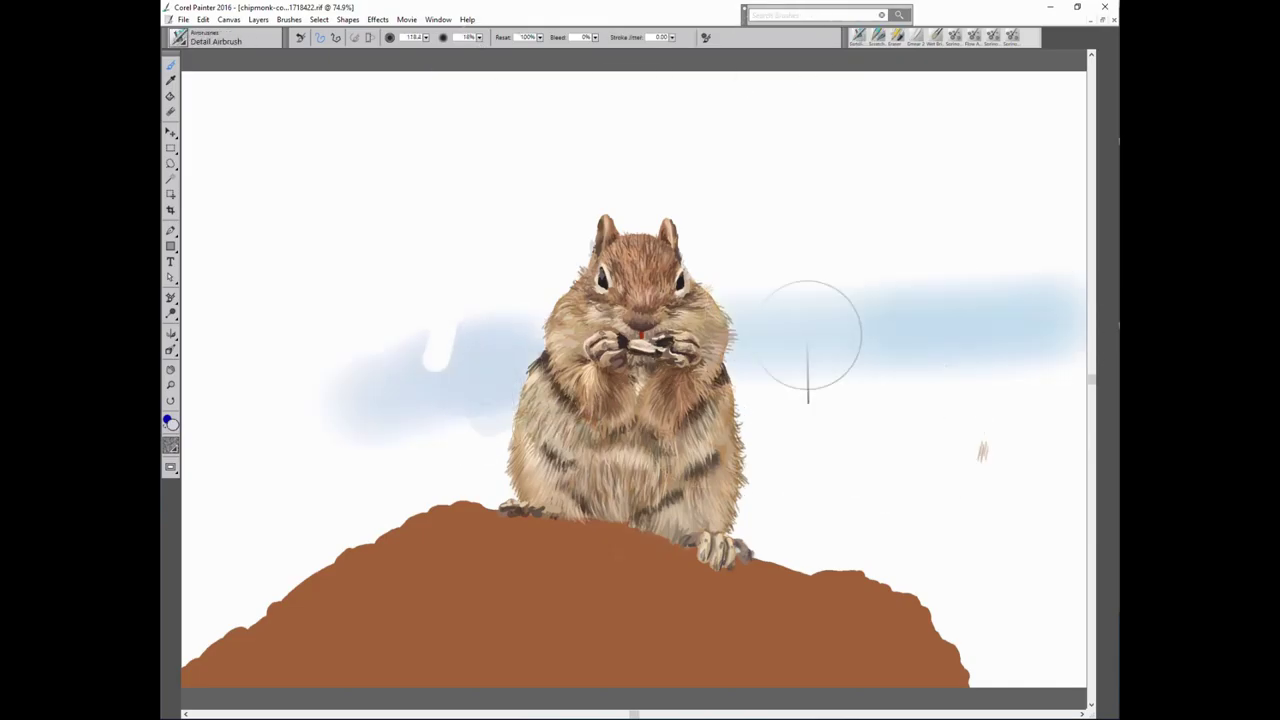
left_click_drag(1080, 570, 951, 543)
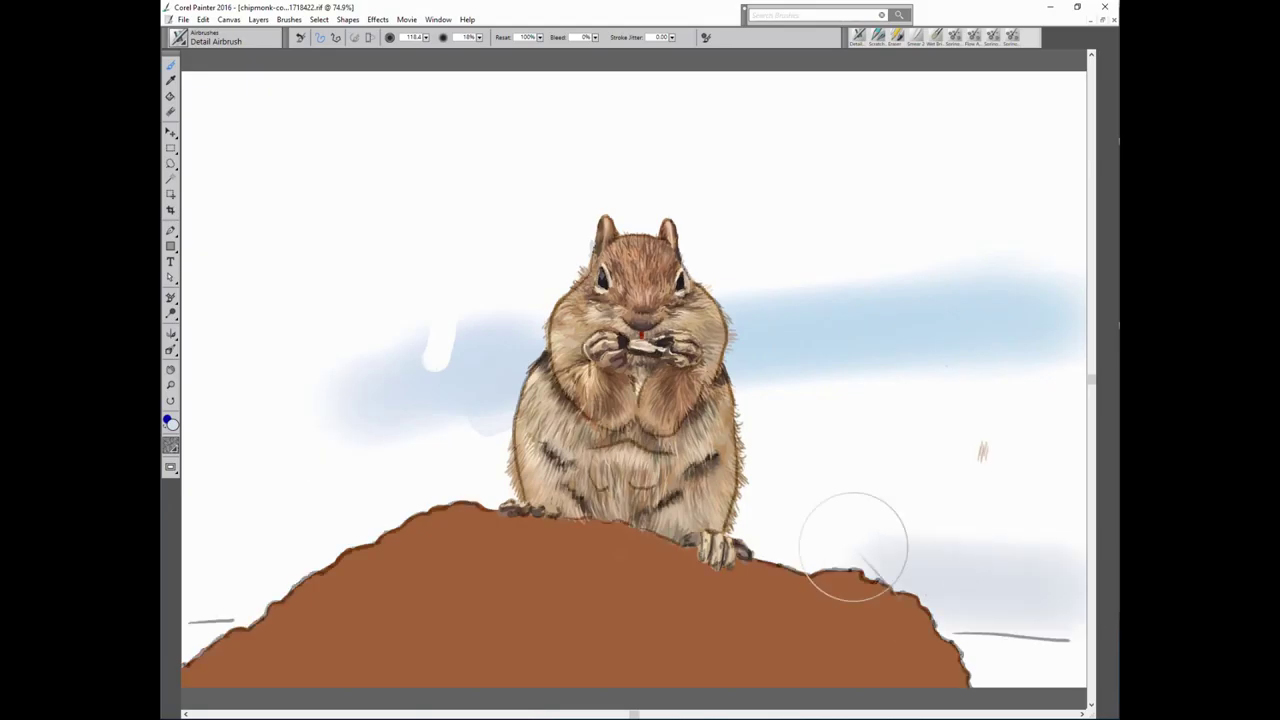
left_click_drag(851, 543, 1060, 600)
left_click_drag(1029, 543, 806, 486)
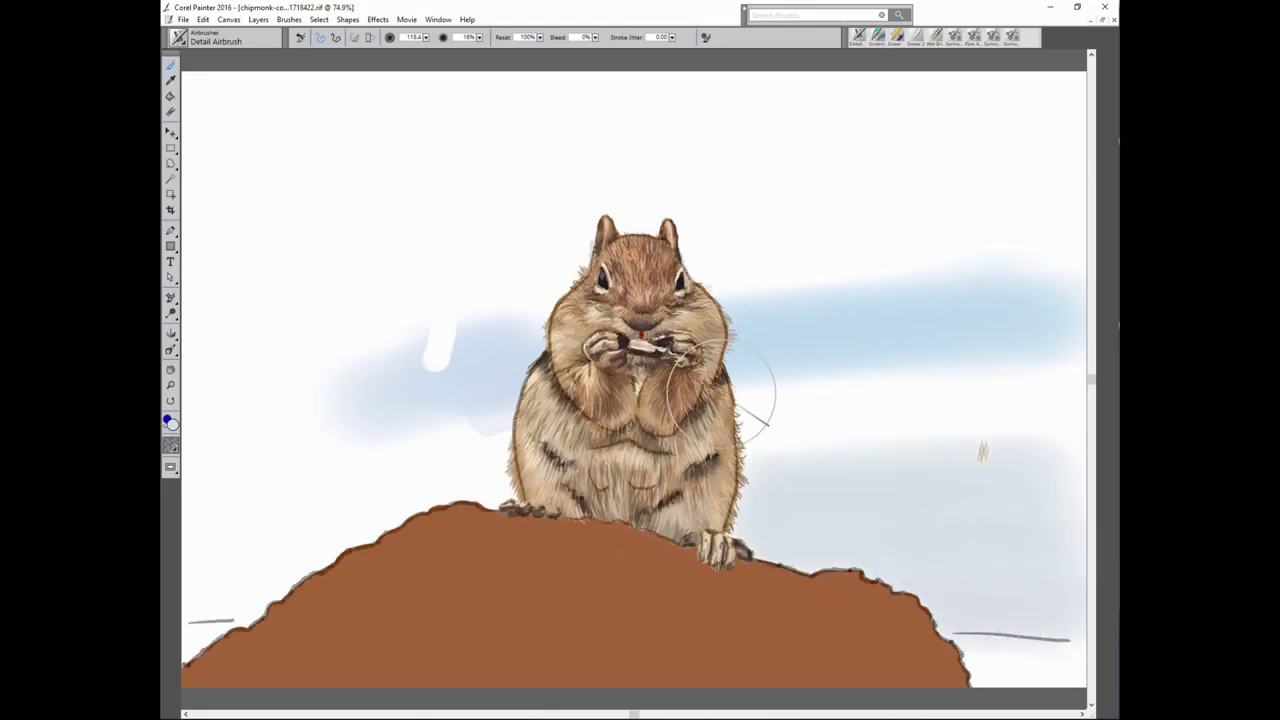
mouse_move(749, 371)
left_mouse_down()
mouse_move(832, 443)
mouse_move(1080, 355)
left_mouse_up()
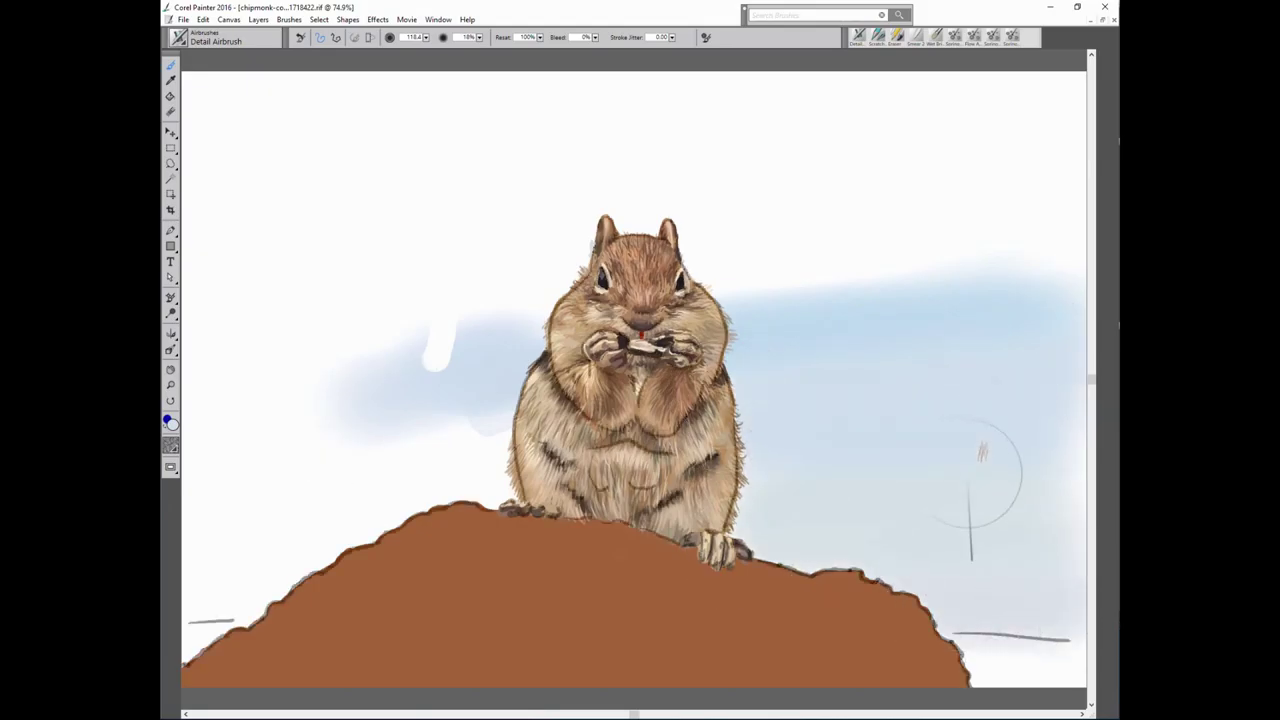
left_click_drag(460, 490, 214, 528)
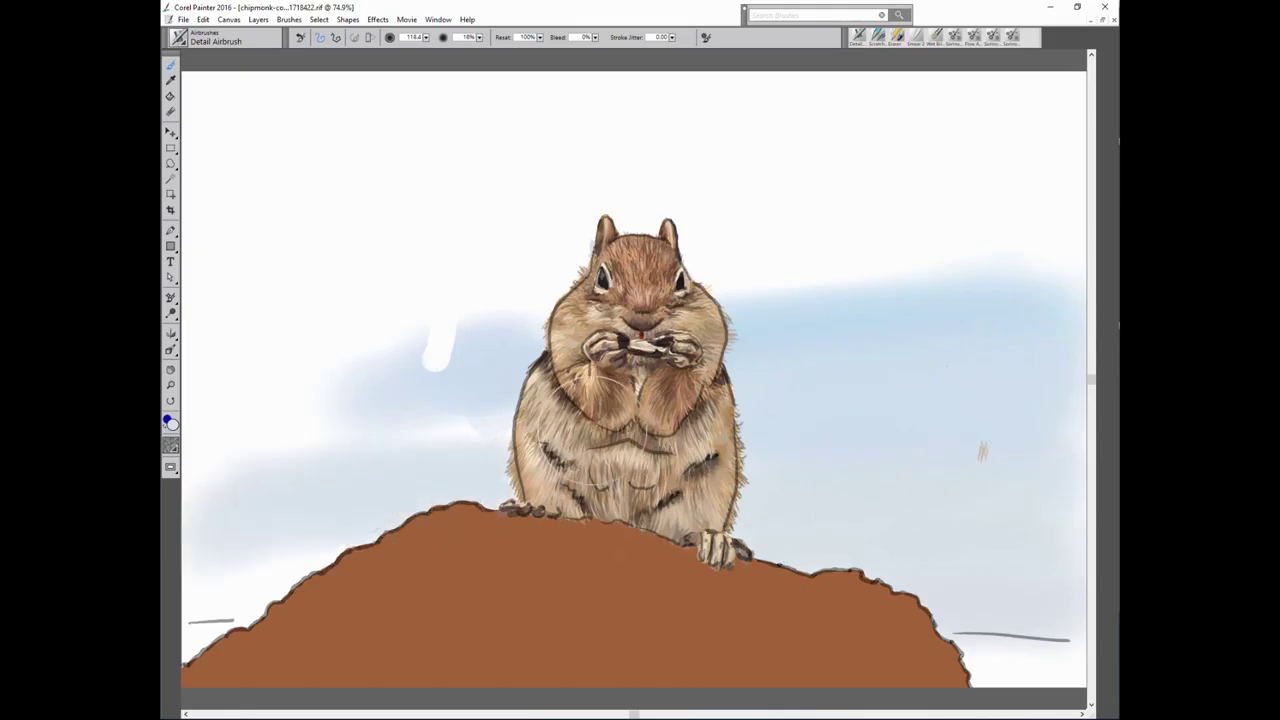
Resize the airbrush and sweep blue streaks and grey wisps across the upper sky.
key("bracketleft")
key("bracketleft")
key("bracketleft")
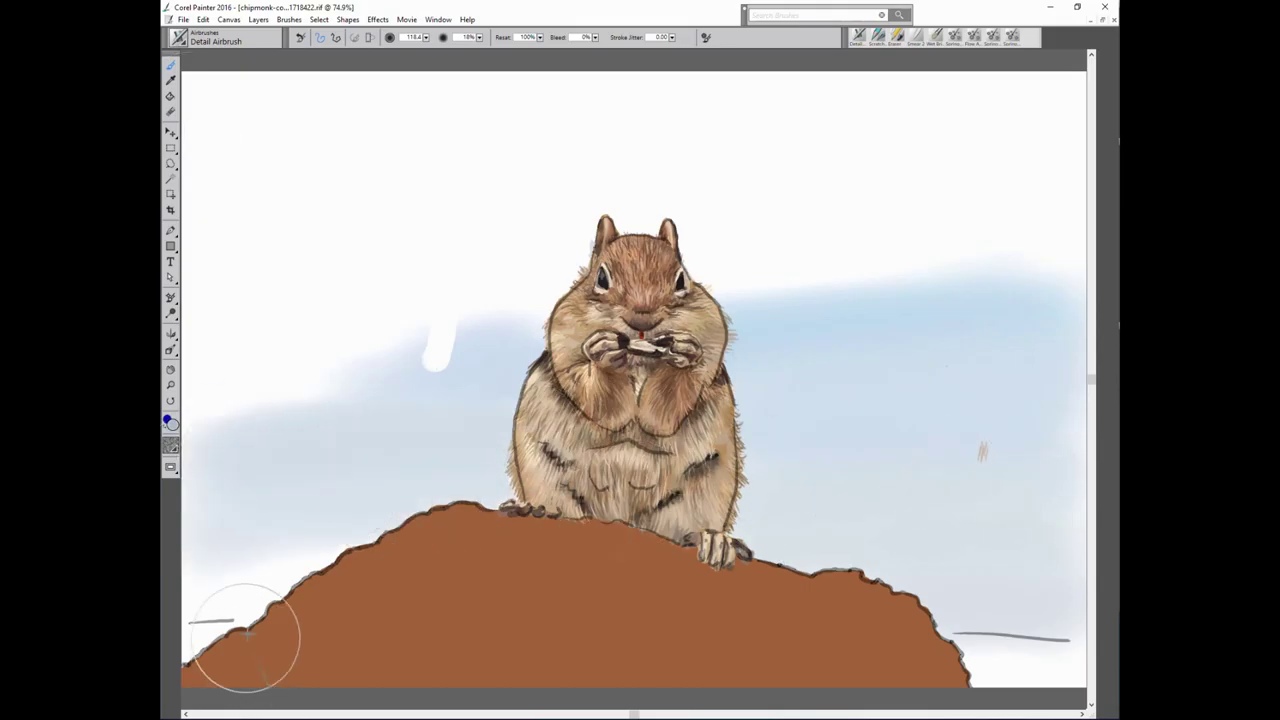
left_click_drag(916, 627, 1080, 665)
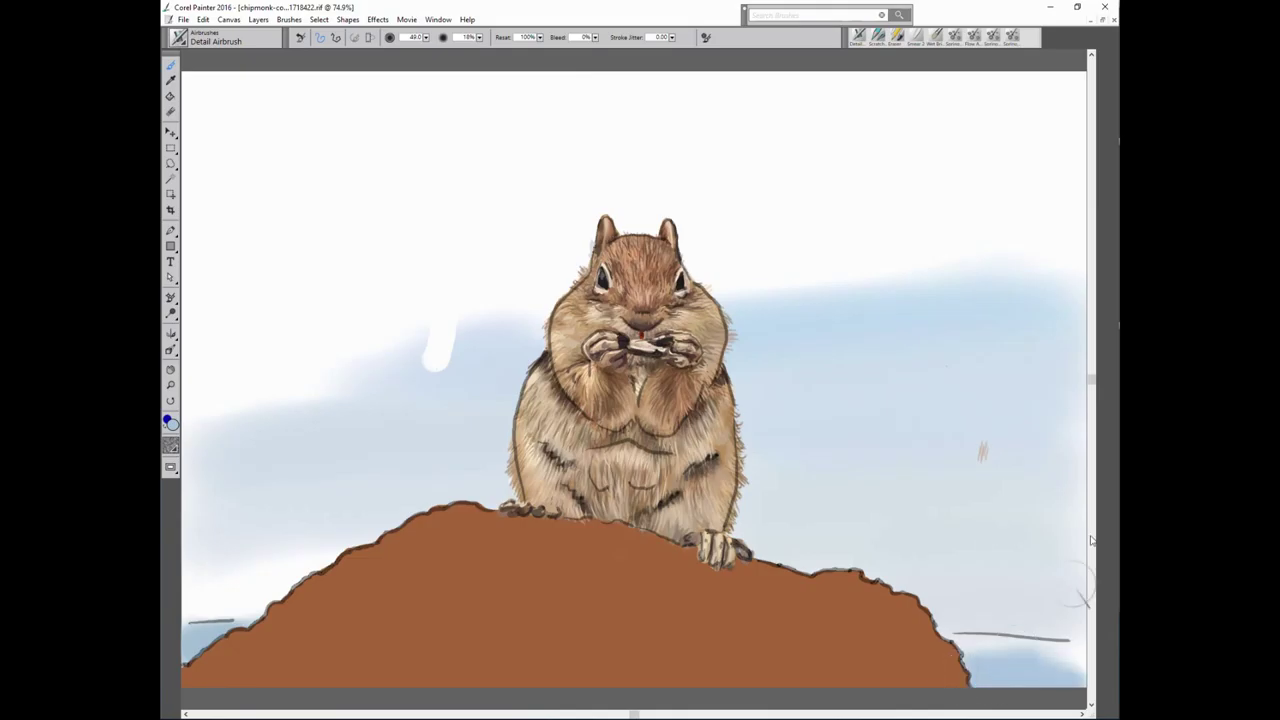
left_click_drag(837, 309, 809, 294)
mouse_move(728, 286)
left_mouse_down()
mouse_move(1057, 243)
mouse_move(949, 194)
left_mouse_up()
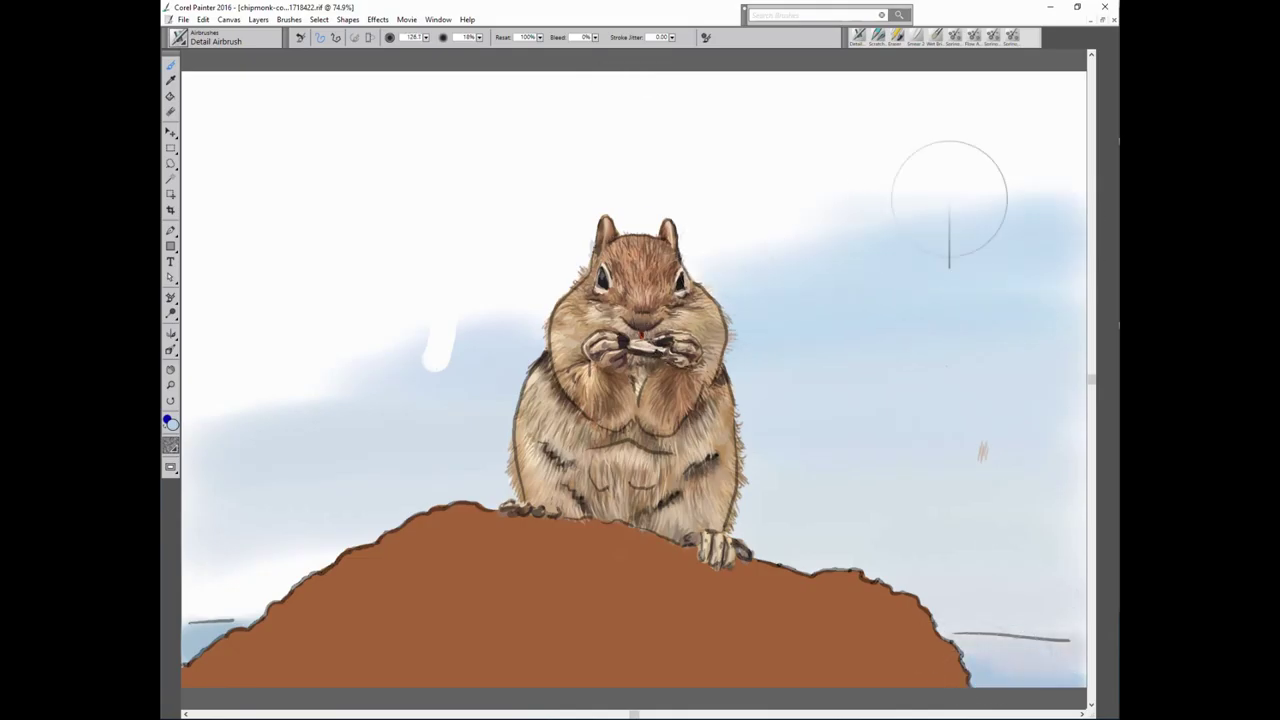
mouse_move(438, 365)
left_mouse_down()
mouse_move(458, 285)
mouse_move(230, 320)
left_mouse_up()
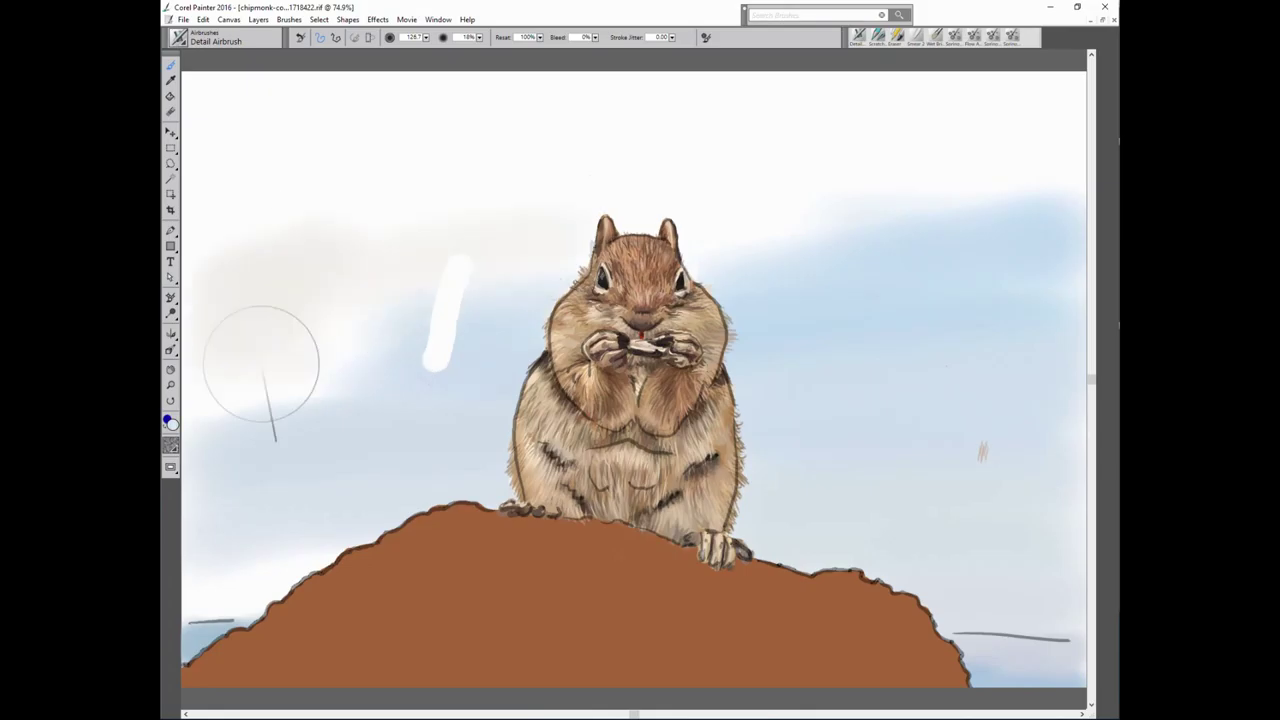
left_click_drag(654, 166, 205, 213)
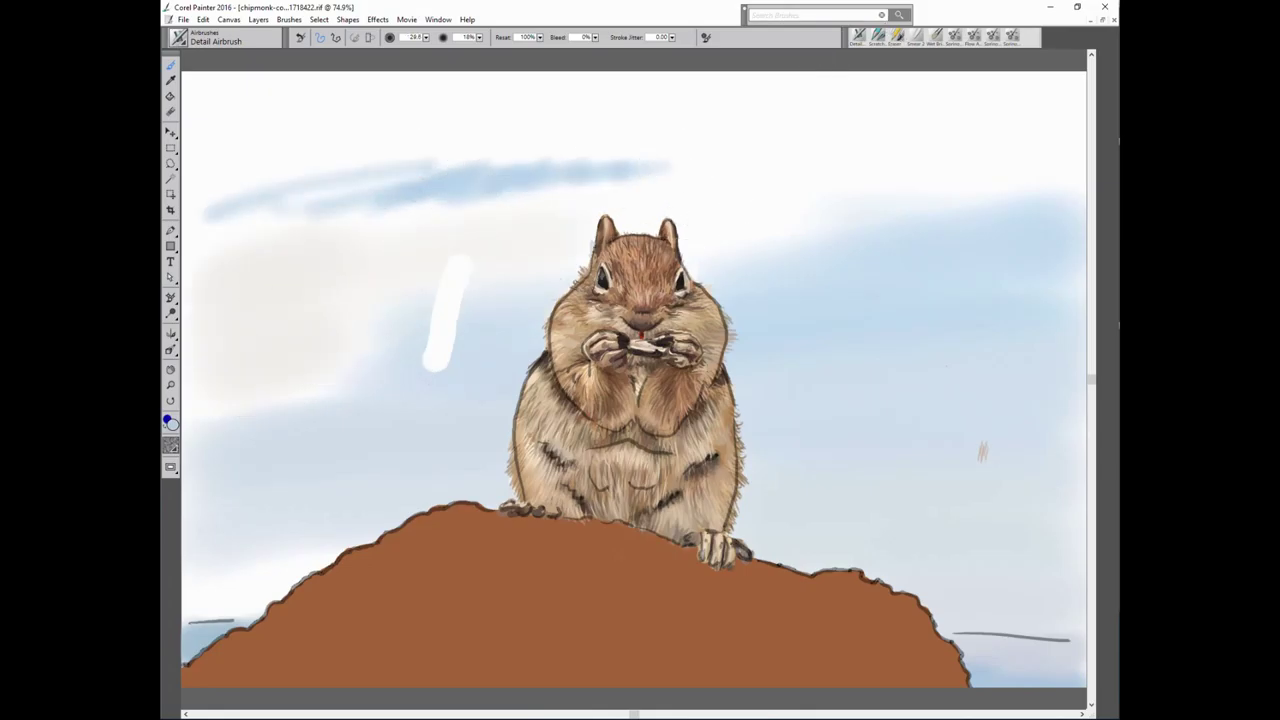
left_click_drag(294, 152, 638, 148)
mouse_move(990, 95)
left_mouse_down()
mouse_move(830, 125)
mouse_move(1020, 110)
left_mouse_up()
mouse_move(686, 157)
left_mouse_down()
mouse_move(857, 186)
mouse_move(527, 220)
left_mouse_up()
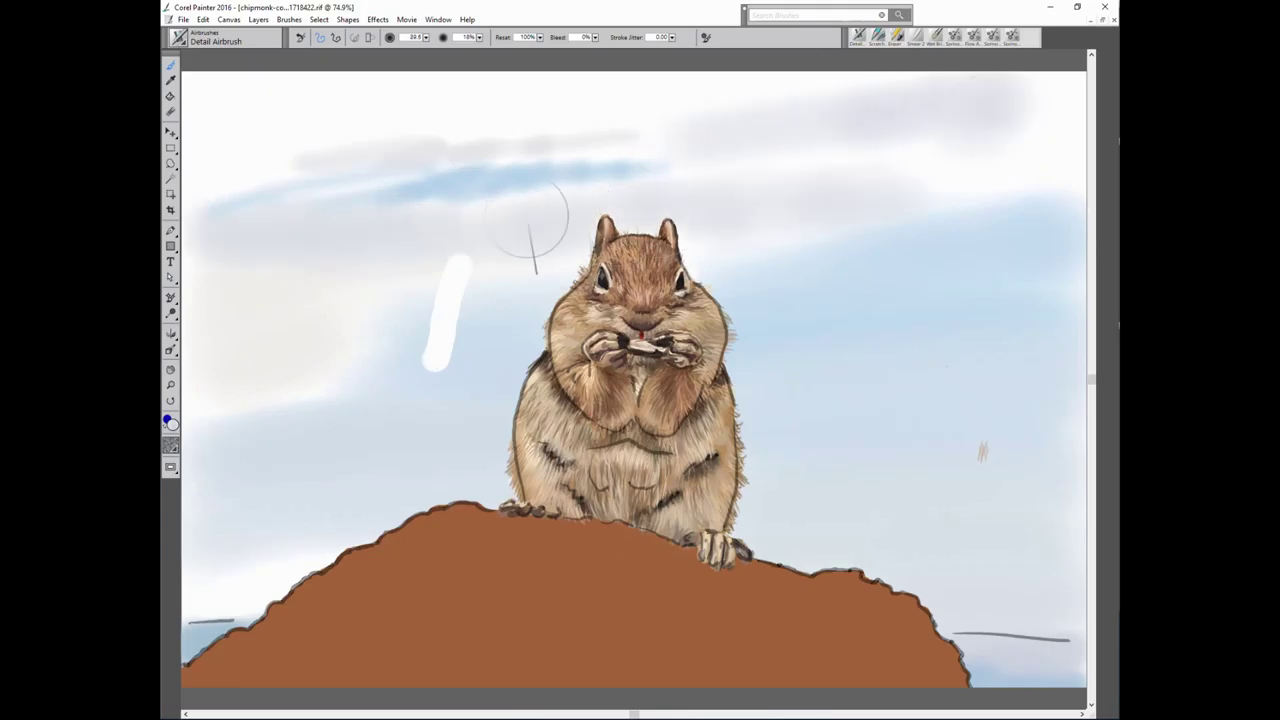
left_click_drag(623, 106, 354, 120)
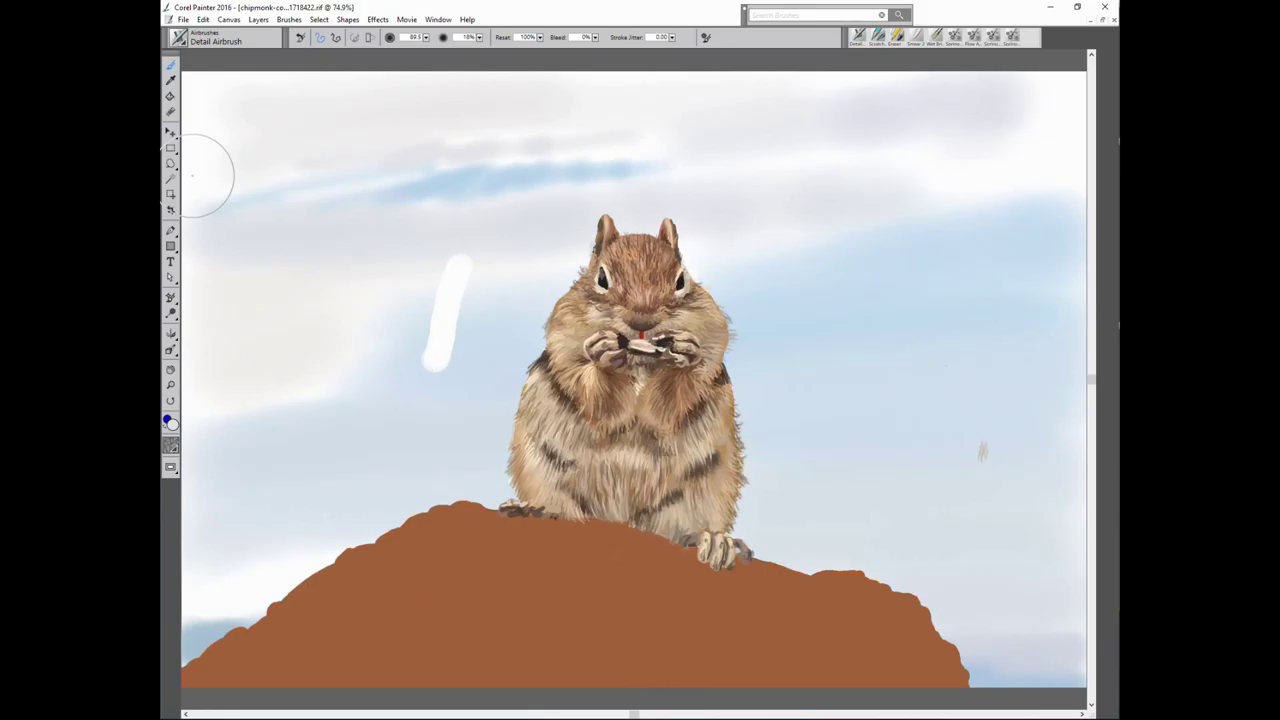
Erase the white streak left of the chipmunk and the small grey mark at right.
key("e")
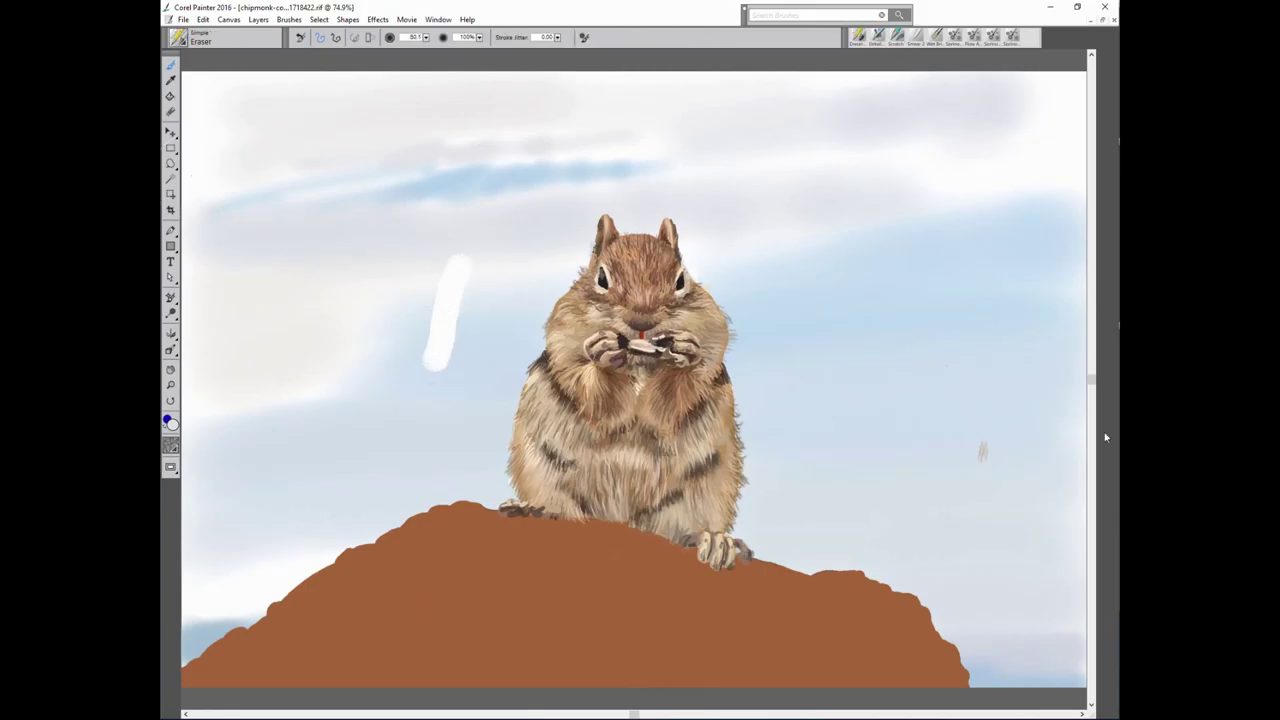
left_click_drag(456, 262, 438, 362)
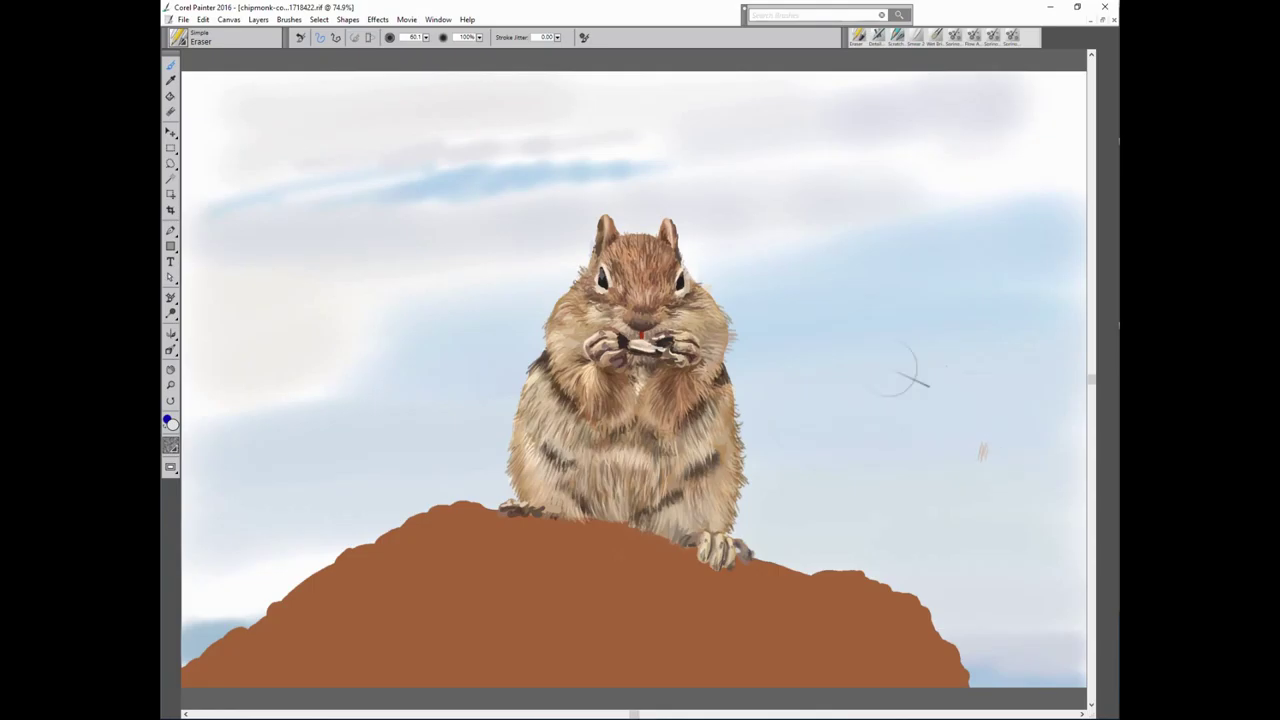
left_click_drag(982, 452, 1020, 485)
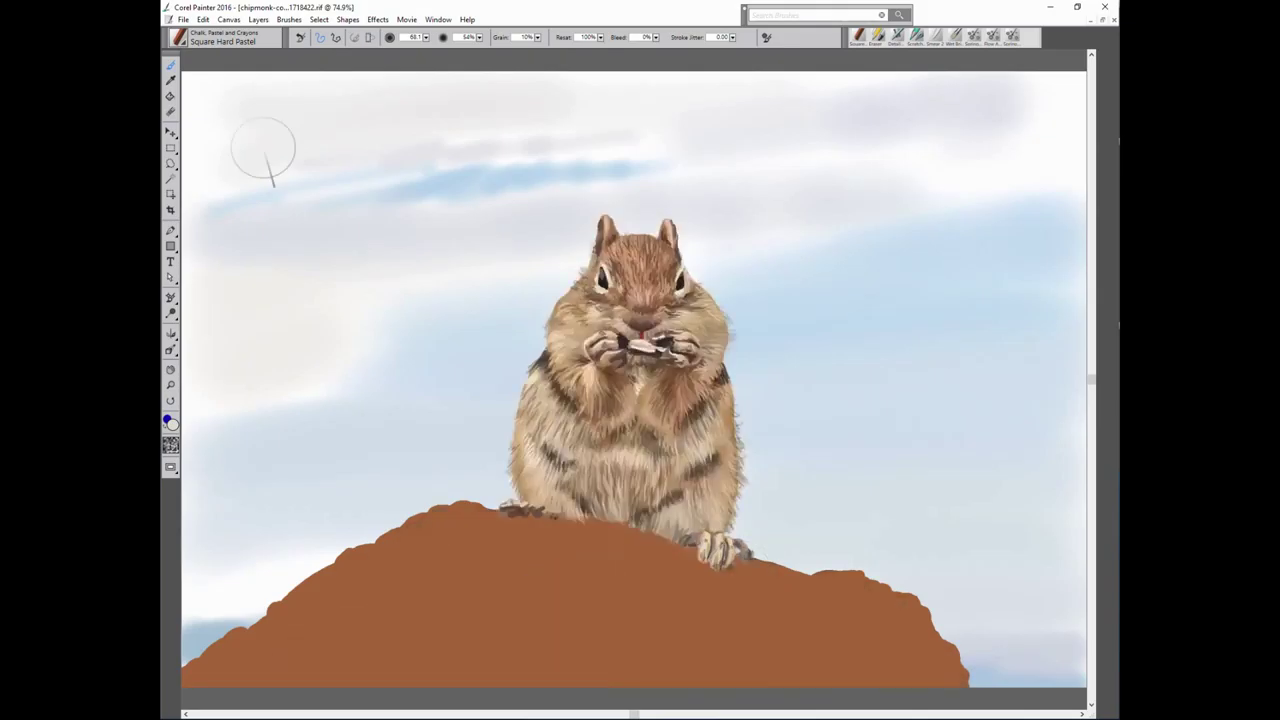
Scuff dark streaks and a pale patch into the mound with the Eraser.
left_click(877, 37)
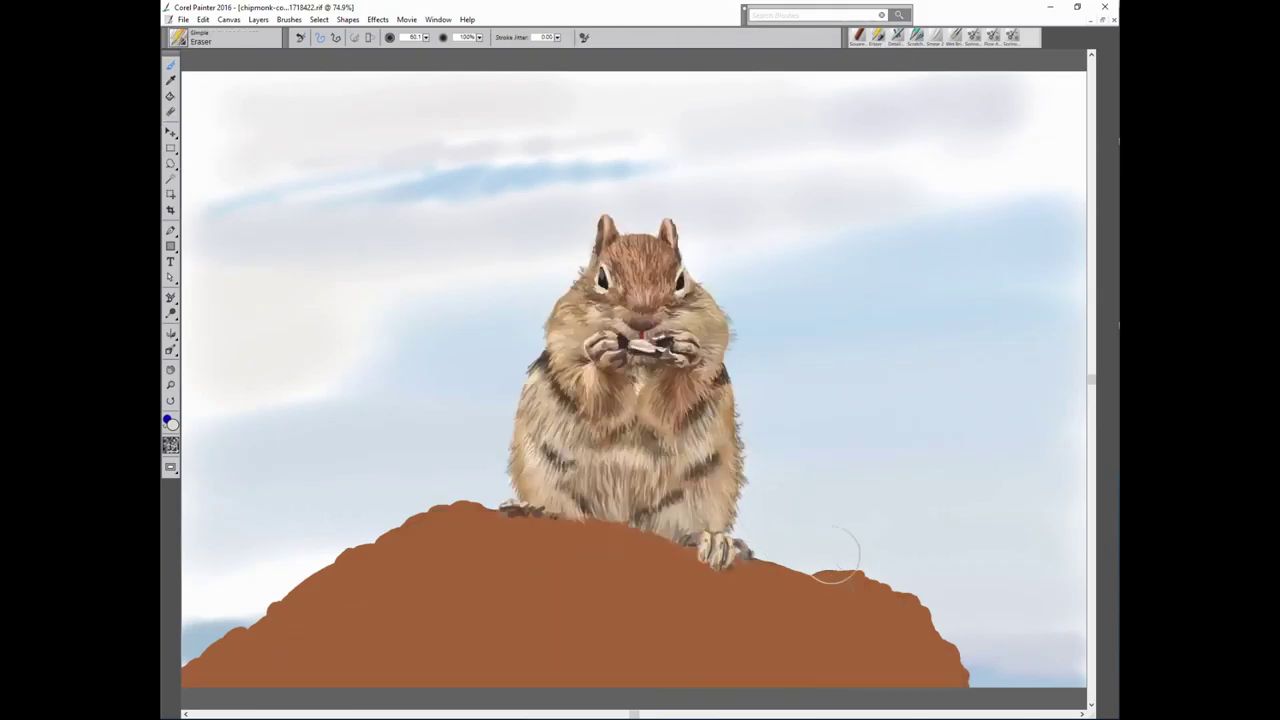
mouse_move(730, 600)
left_mouse_down()
mouse_move(943, 674)
mouse_move(663, 566)
mouse_move(520, 531)
mouse_move(505, 558)
mouse_move(571, 666)
left_mouse_up()
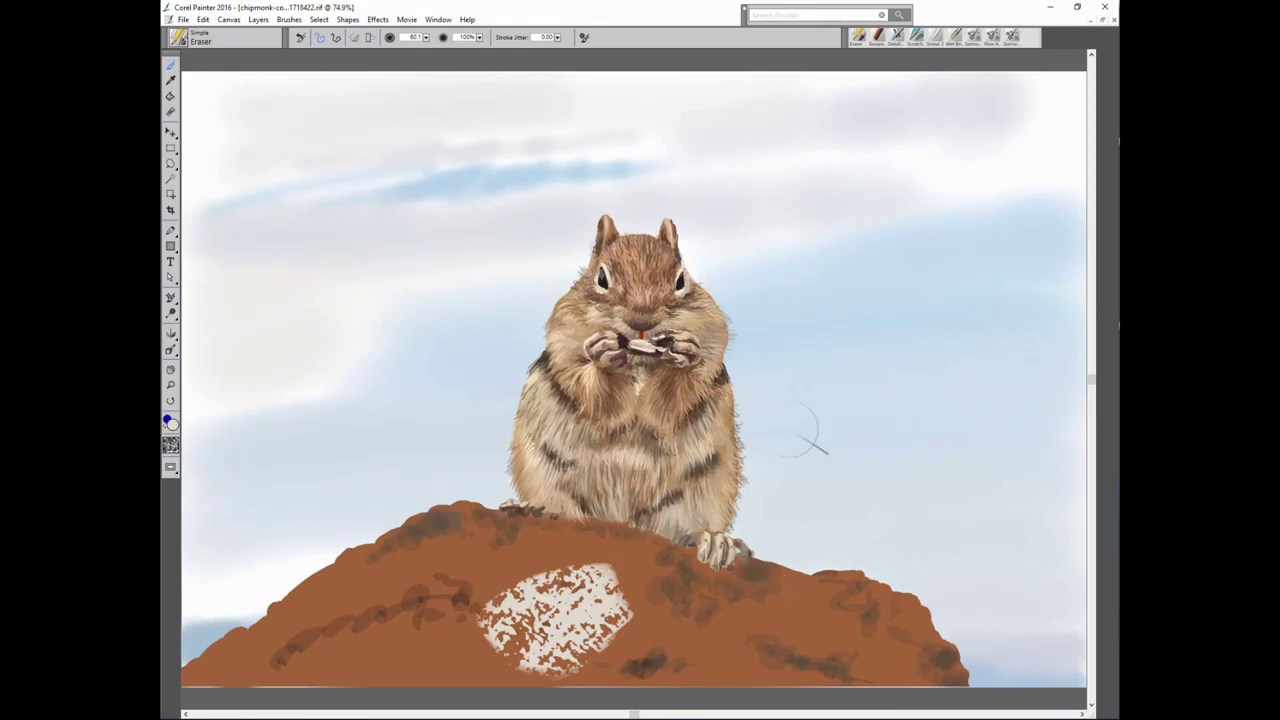
key("ctrl+z")
key("ctrl+z")
key("ctrl+z")
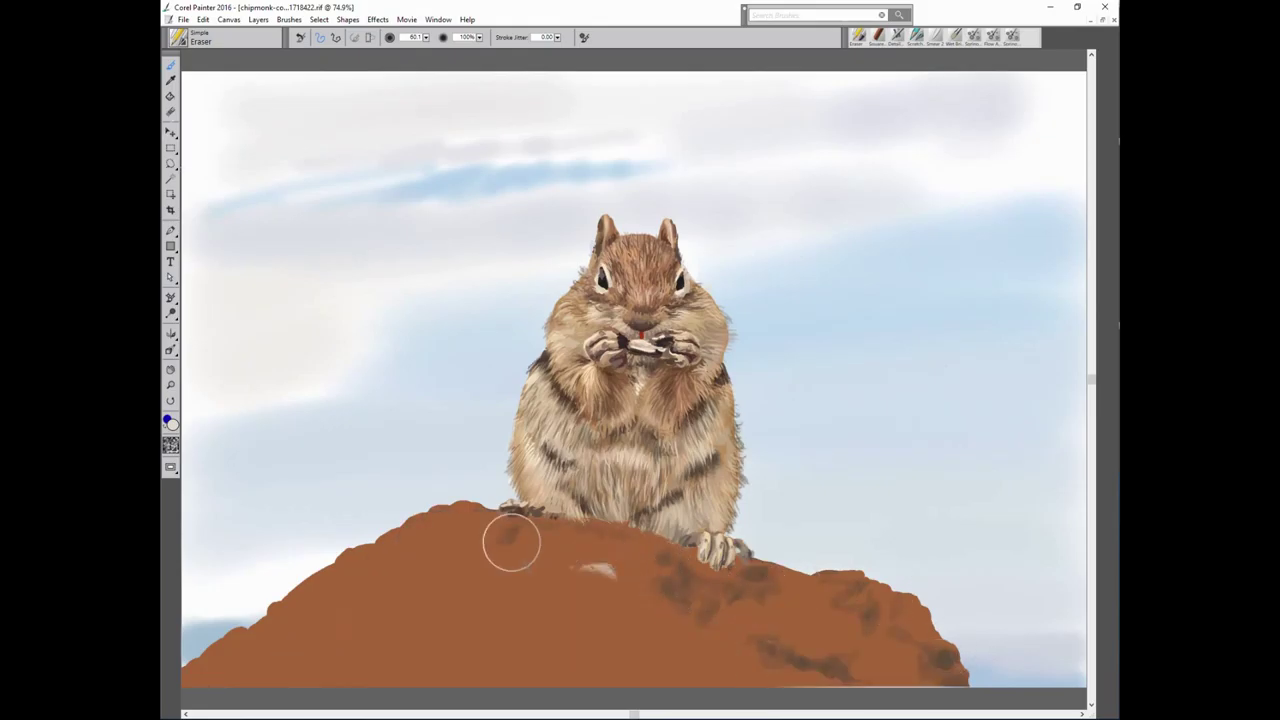
key("ctrl+y")
key("ctrl+y")
key("ctrl+y")
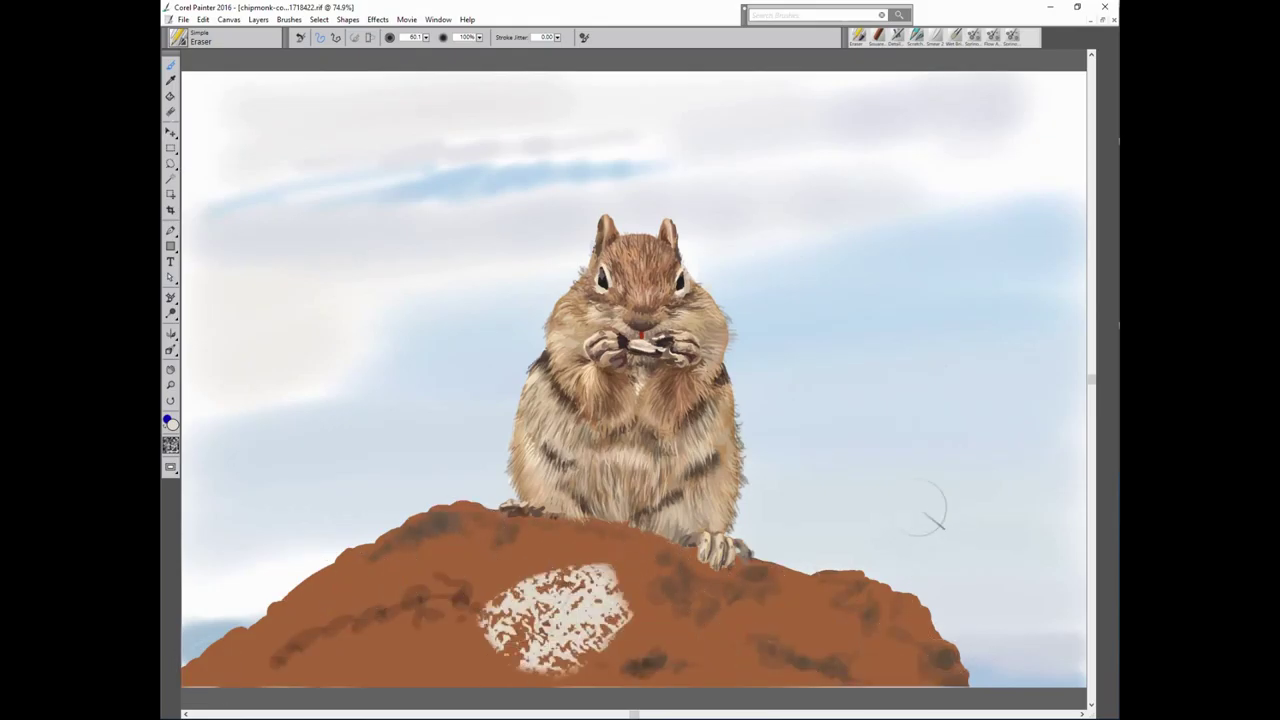
Work brown Square Hard Pastel strokes over the mound's centre, left slope and paw area.
left_click(878, 40)
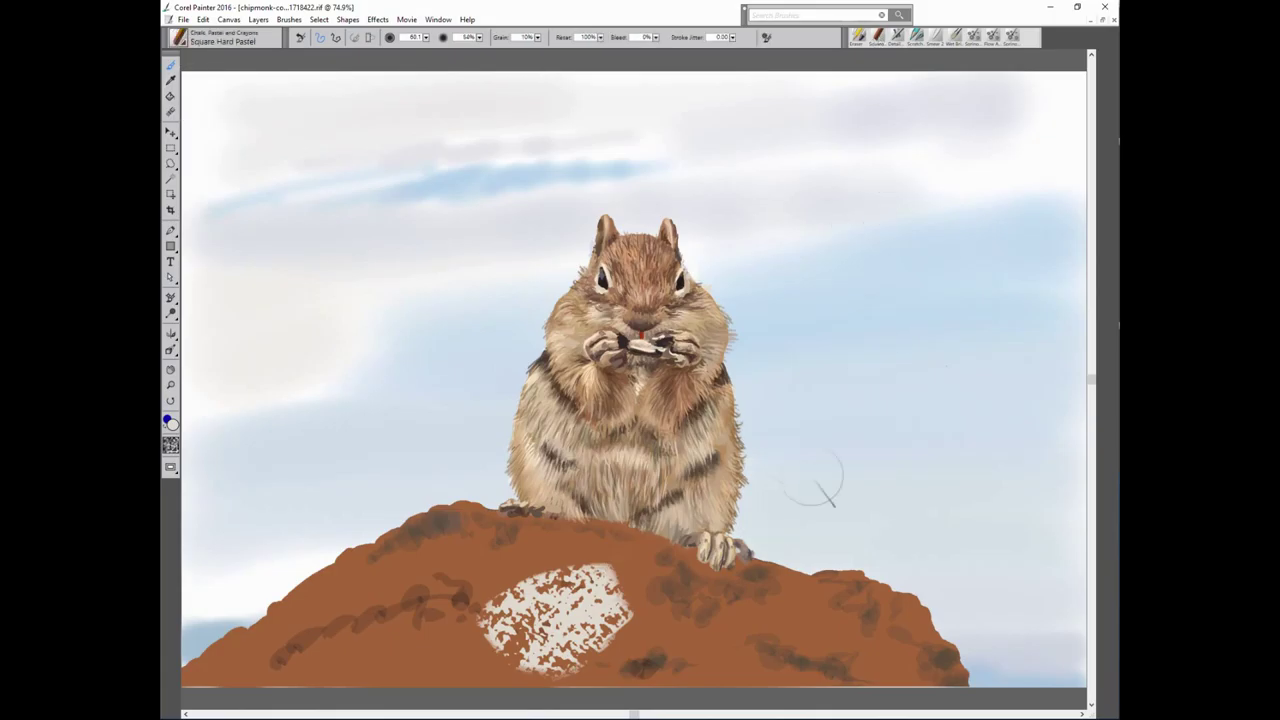
mouse_move(571, 600)
left_mouse_down()
mouse_move(246, 664)
mouse_move(793, 668)
mouse_move(625, 640)
left_mouse_up()
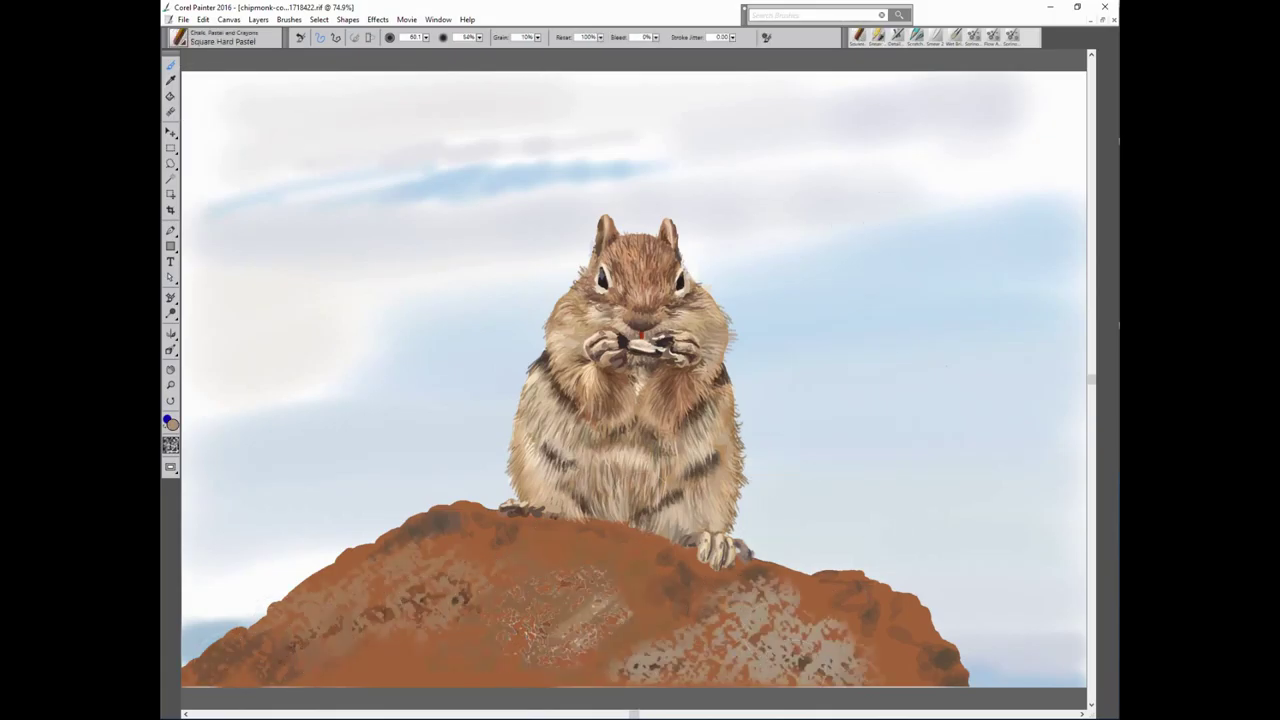
left_click_drag(660, 590, 566, 657)
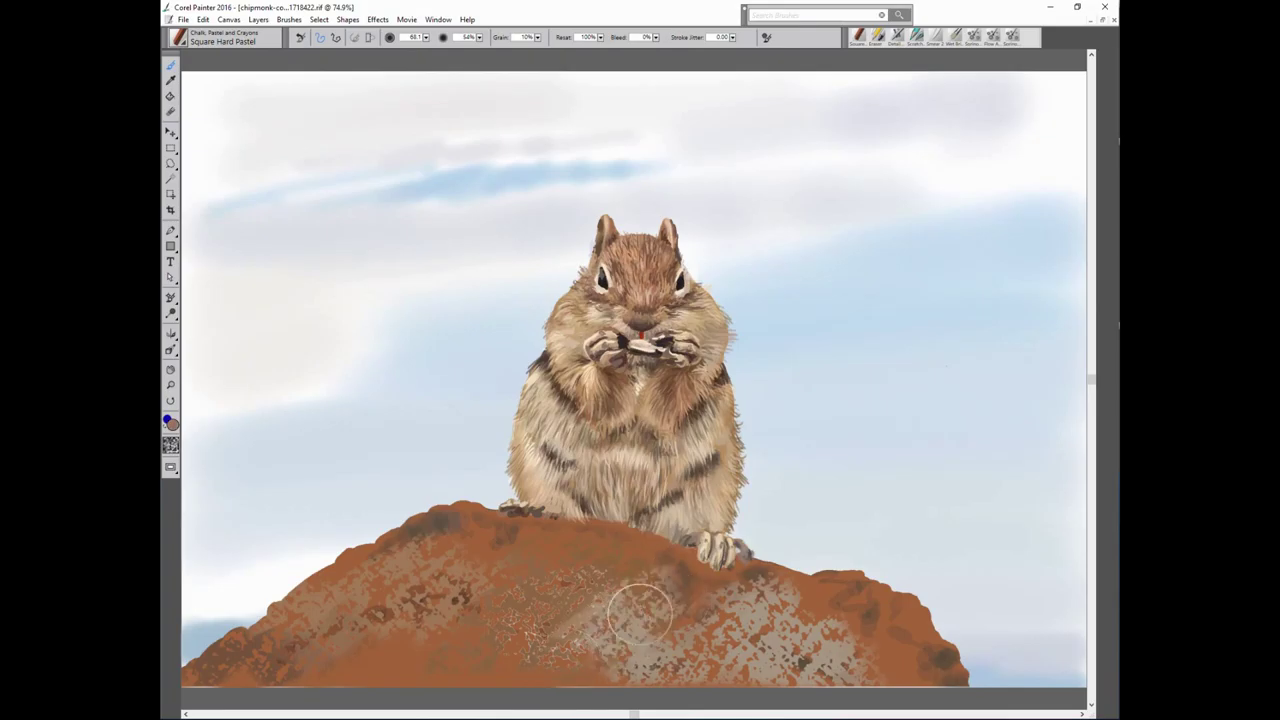
left_click_drag(640, 610, 437, 629)
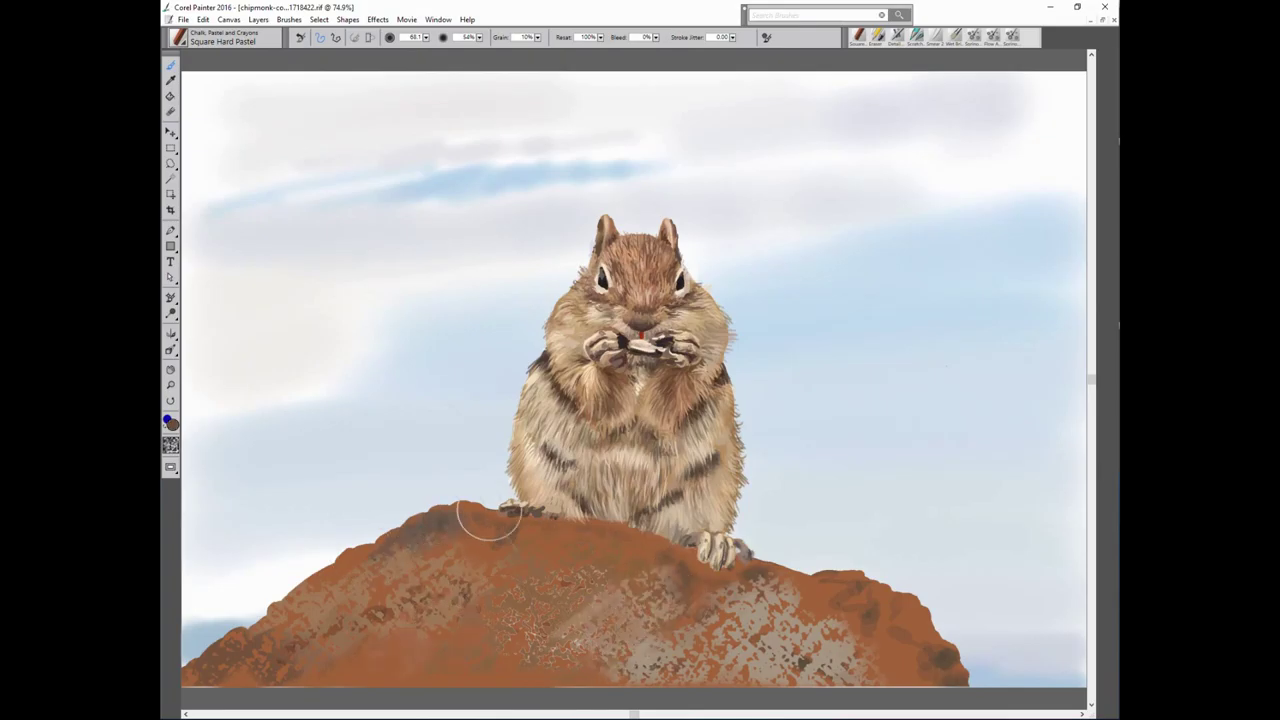
left_click_drag(486, 520, 334, 579)
left_click_drag(651, 591, 783, 588)
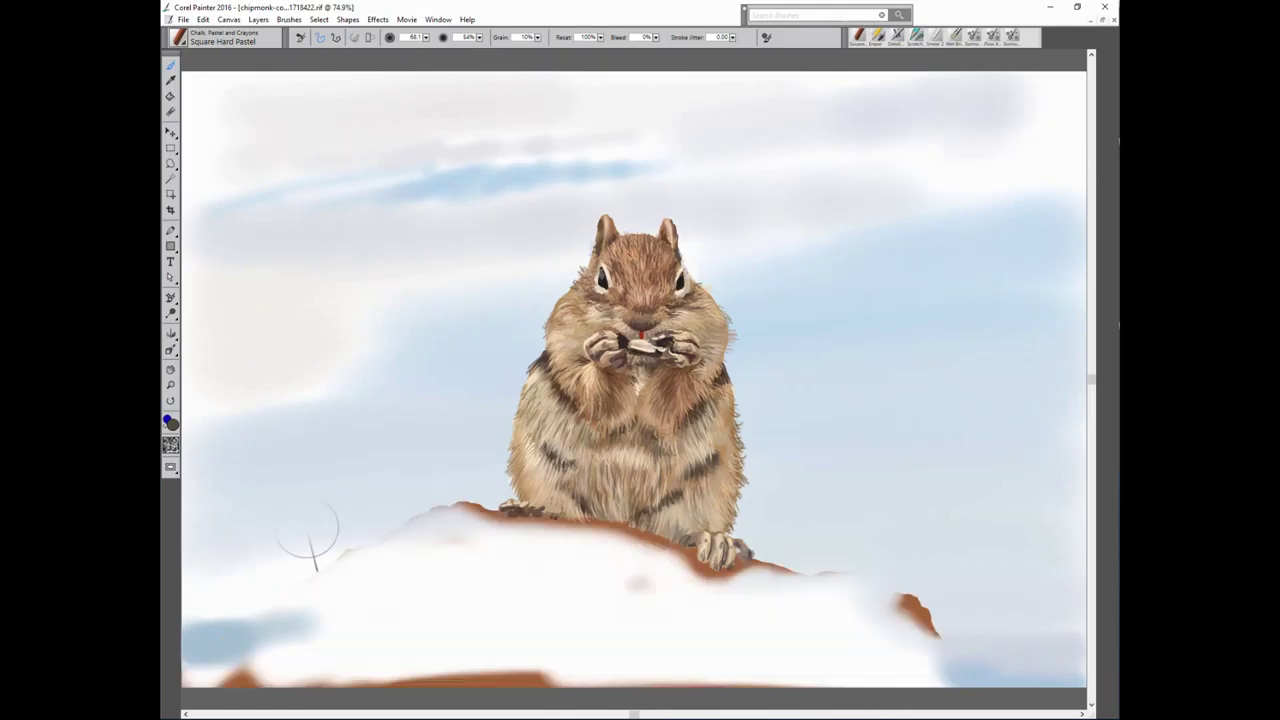
Erase the mound's brown edges and bottom strip to white, then undo the last two erases.
left_click(877, 36)
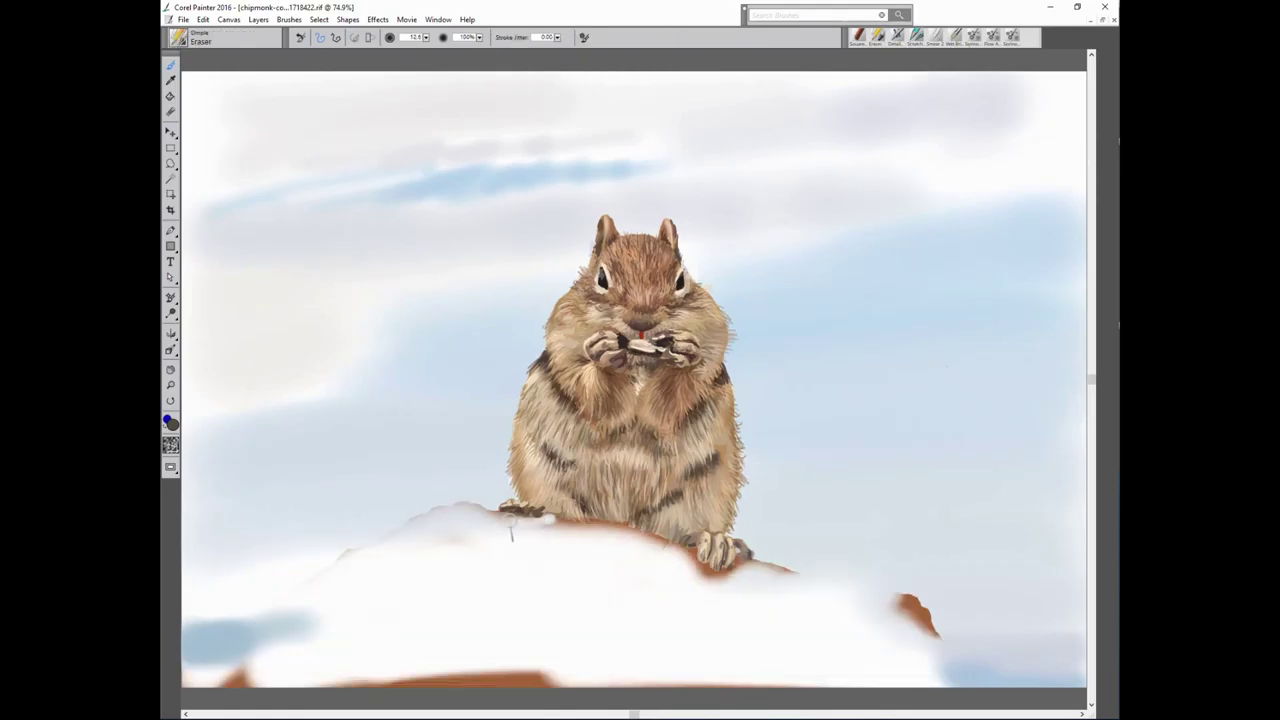
left_click_drag(596, 533, 950, 630)
key("bracketright")
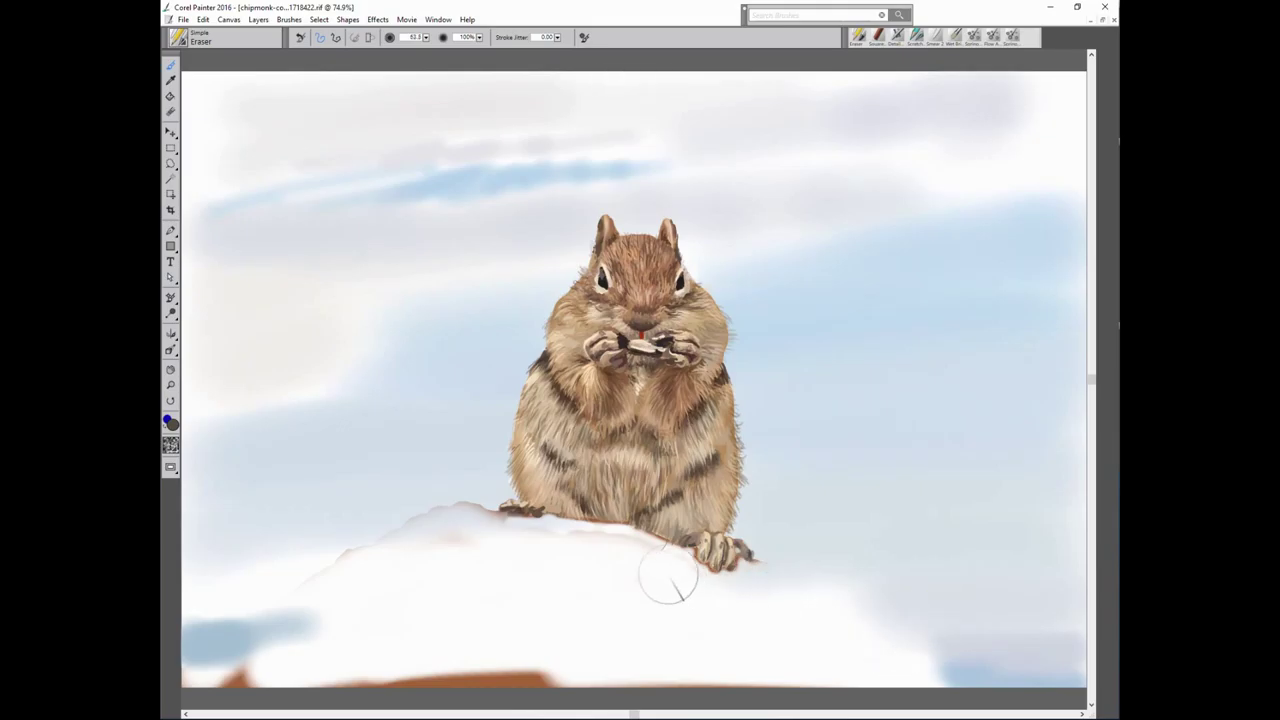
mouse_move(701, 583)
left_mouse_down()
mouse_move(520, 525)
mouse_move(405, 515)
left_mouse_up()
left_click_drag(180, 675, 842, 685)
key("bracketleft")
key("bracketleft")
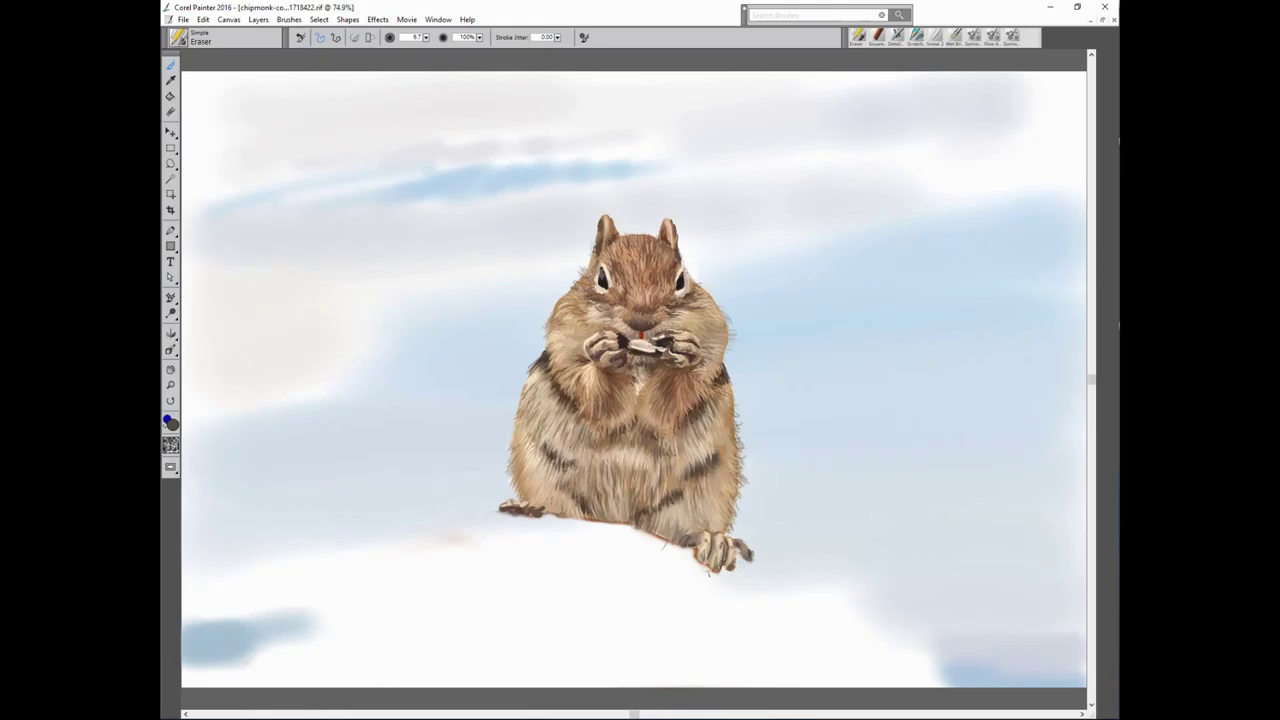
left_click_drag(470, 540, 420, 545)
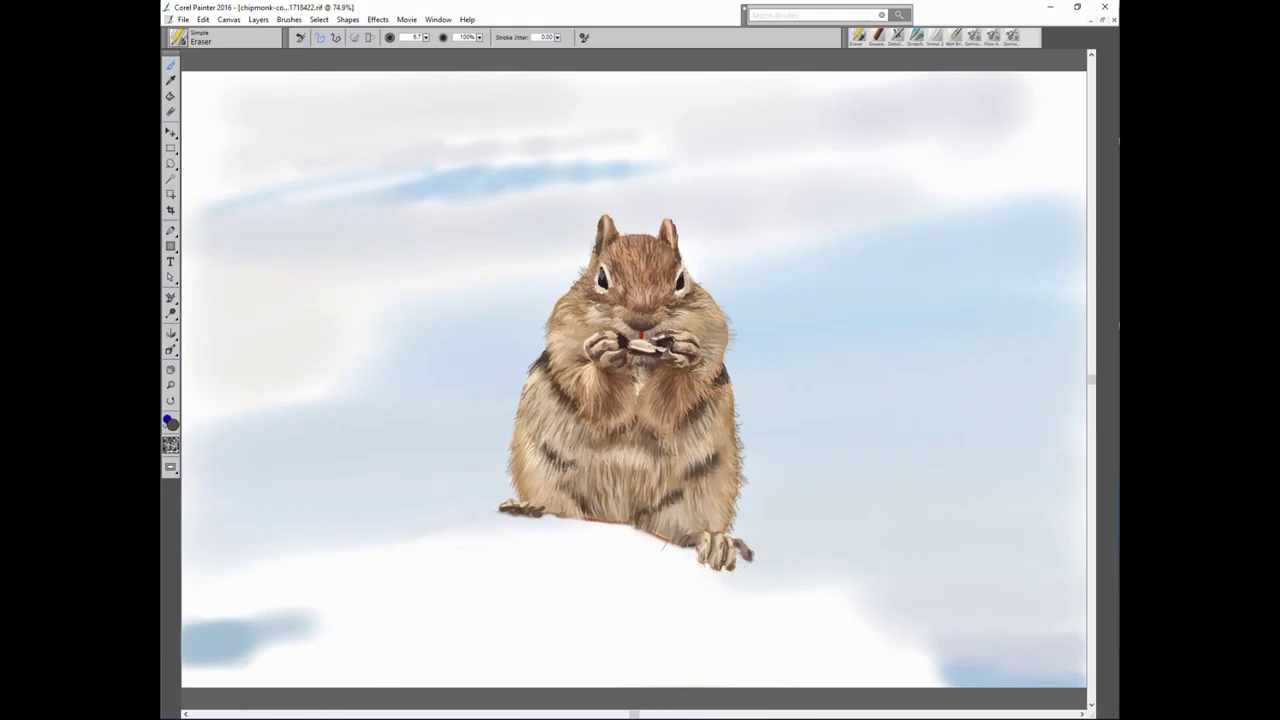
key("bracketleft")
key("bracketleft")
mouse_move(482, 518)
left_mouse_down()
mouse_move(690, 558)
mouse_move(718, 577)
mouse_move(702, 593)
mouse_move(770, 572)
left_mouse_up()
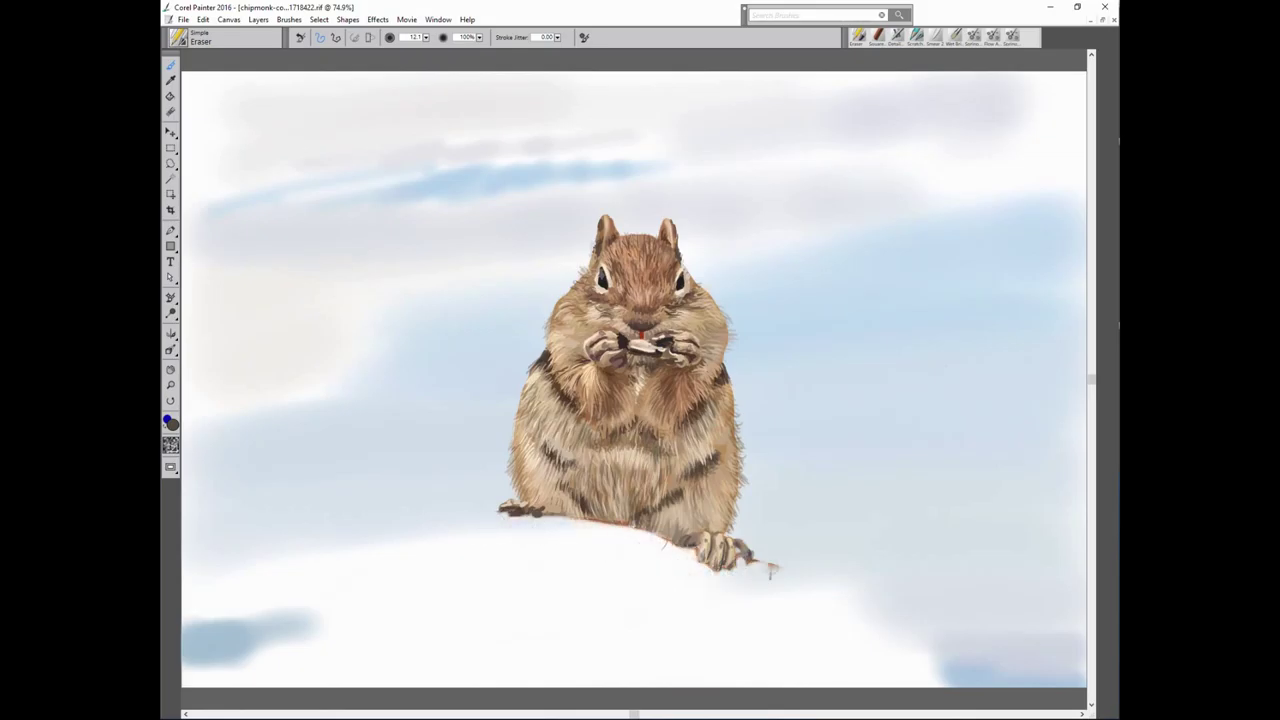
key("ctrl+z")
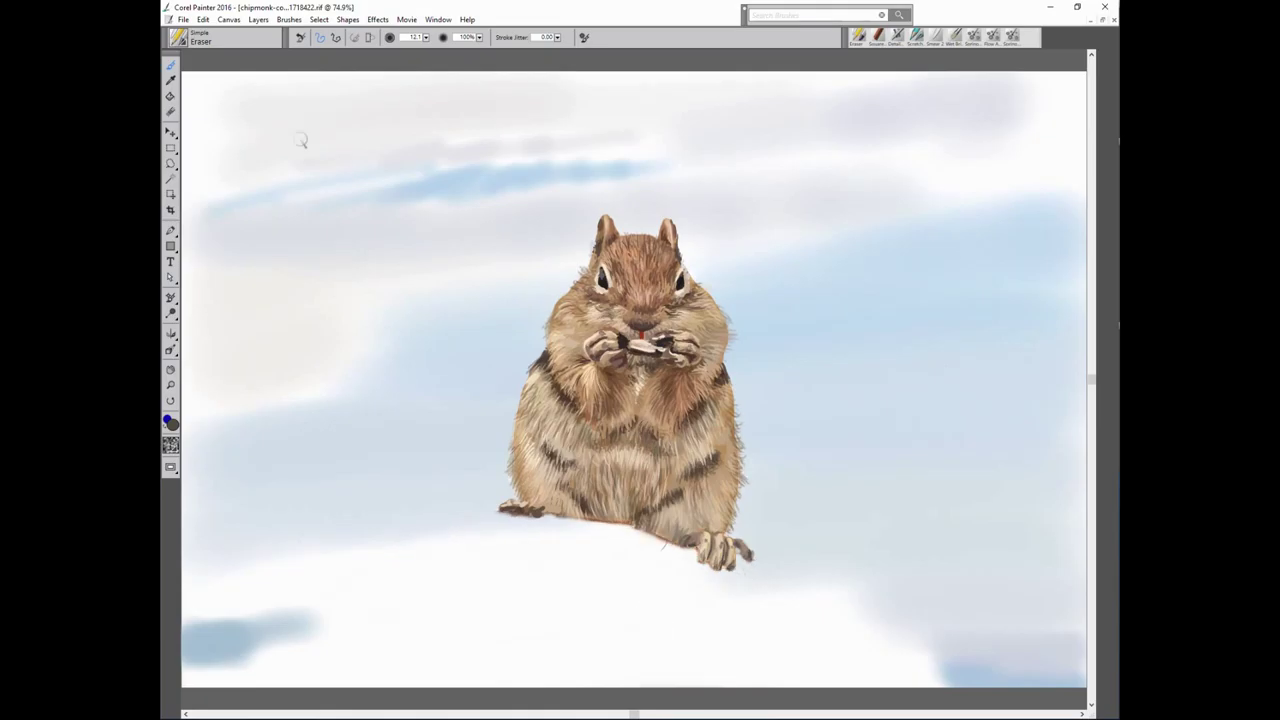
key("ctrl+z")
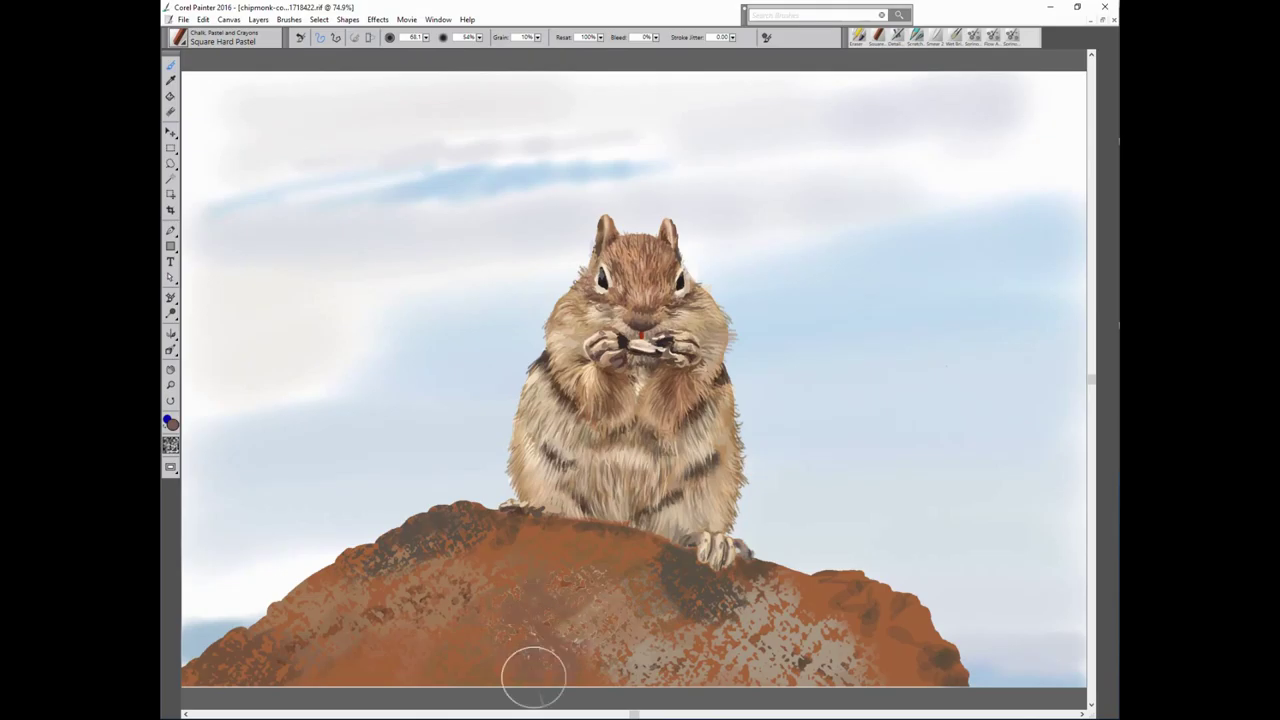
With a smaller pastel, dab light brown and cream, then dark brown on the rock's right.
key("bracketleft")
key("bracketleft")
key("bracketleft")
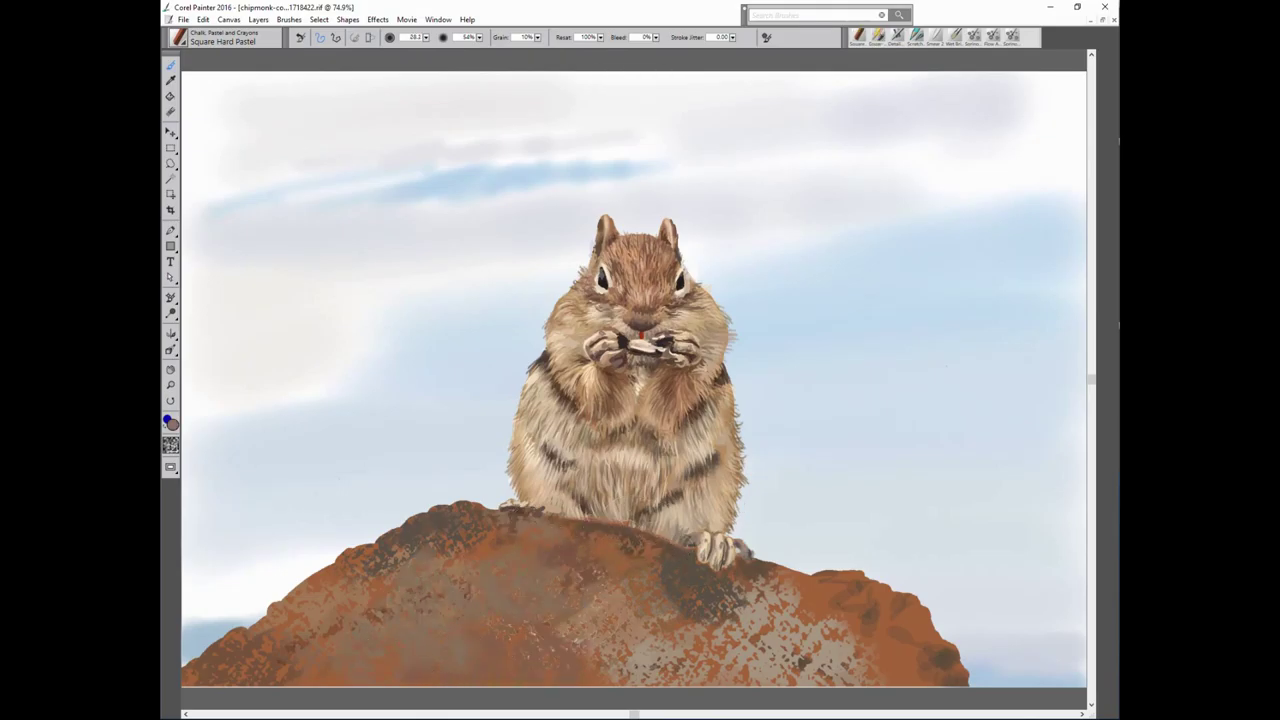
left_click_drag(335, 580, 423, 563)
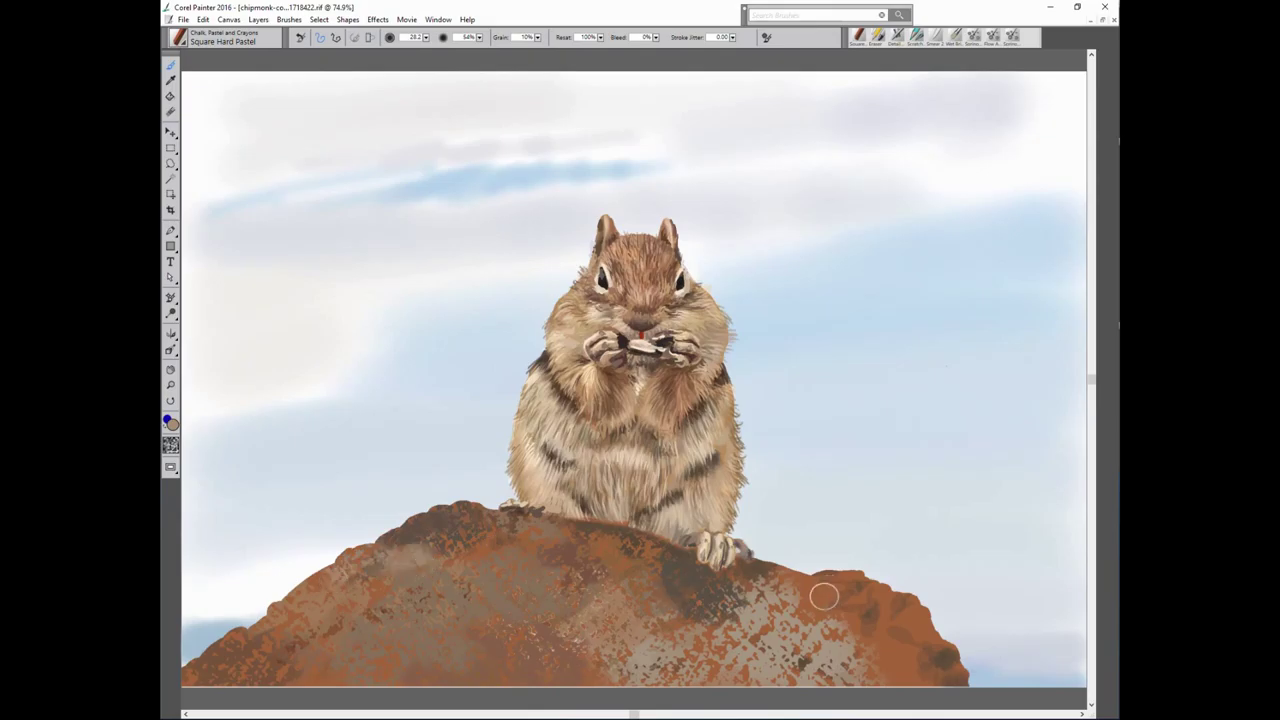
left_click_drag(824, 596, 848, 594)
left_click_drag(748, 668, 734, 684)
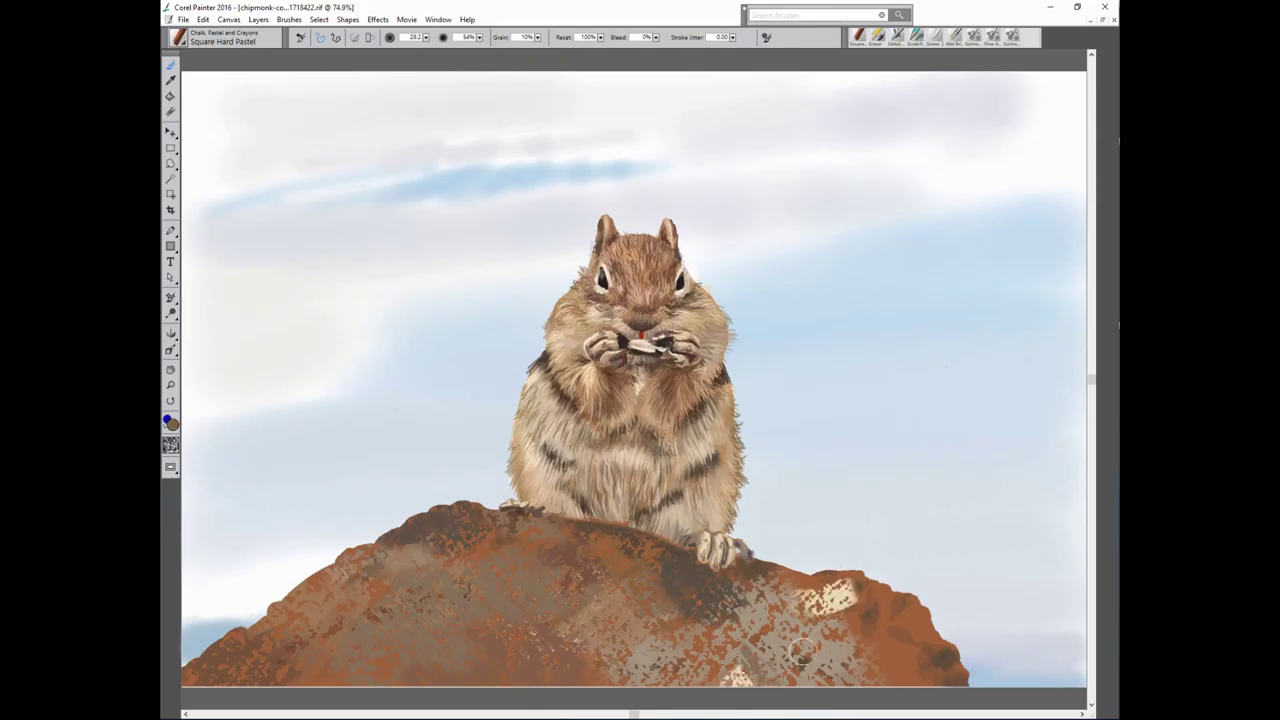
mouse_move(795, 640)
left_mouse_down()
mouse_move(866, 580)
mouse_move(894, 606)
left_mouse_up()
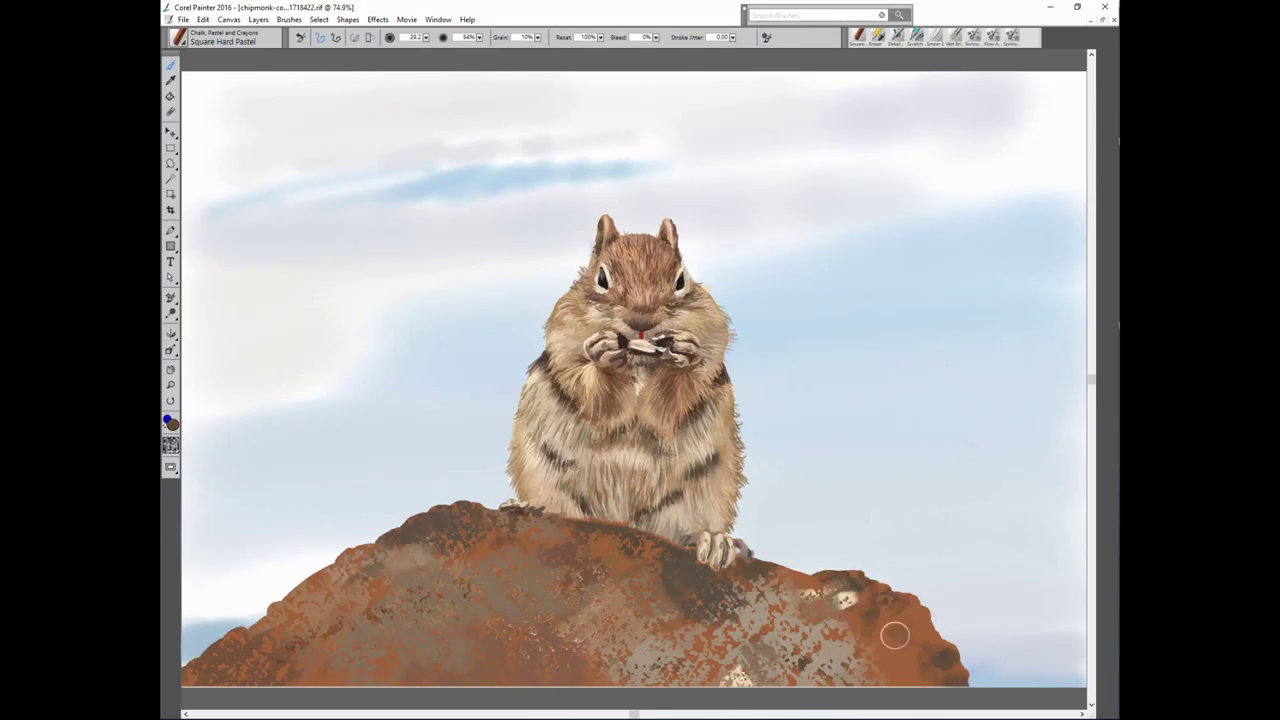
left_click(945, 655, "alt")
left_click_drag(925, 648, 975, 695)
left_click_drag(720, 610, 632, 592)
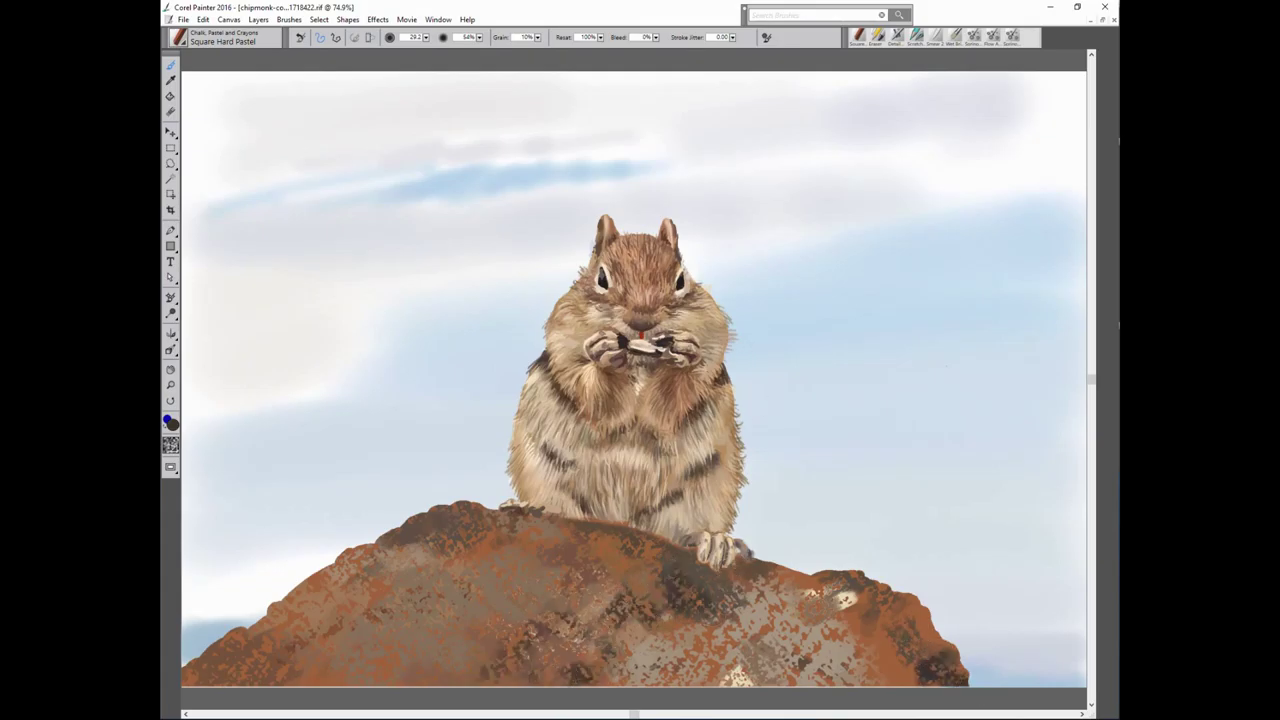
Dab lighter and sampled darker browns on the rock's left, stippling its top and bottom.
left_click(560, 630, "alt")
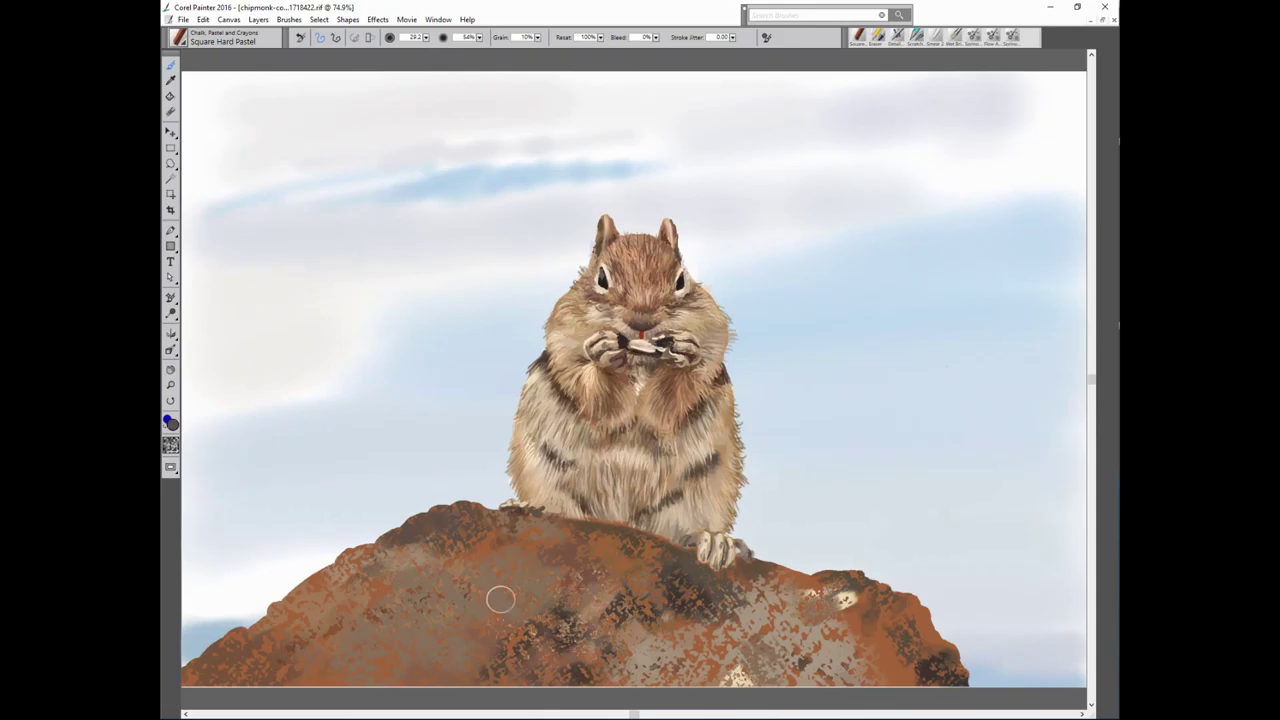
left_click_drag(430, 598, 426, 649)
left_click_drag(374, 600, 330, 615)
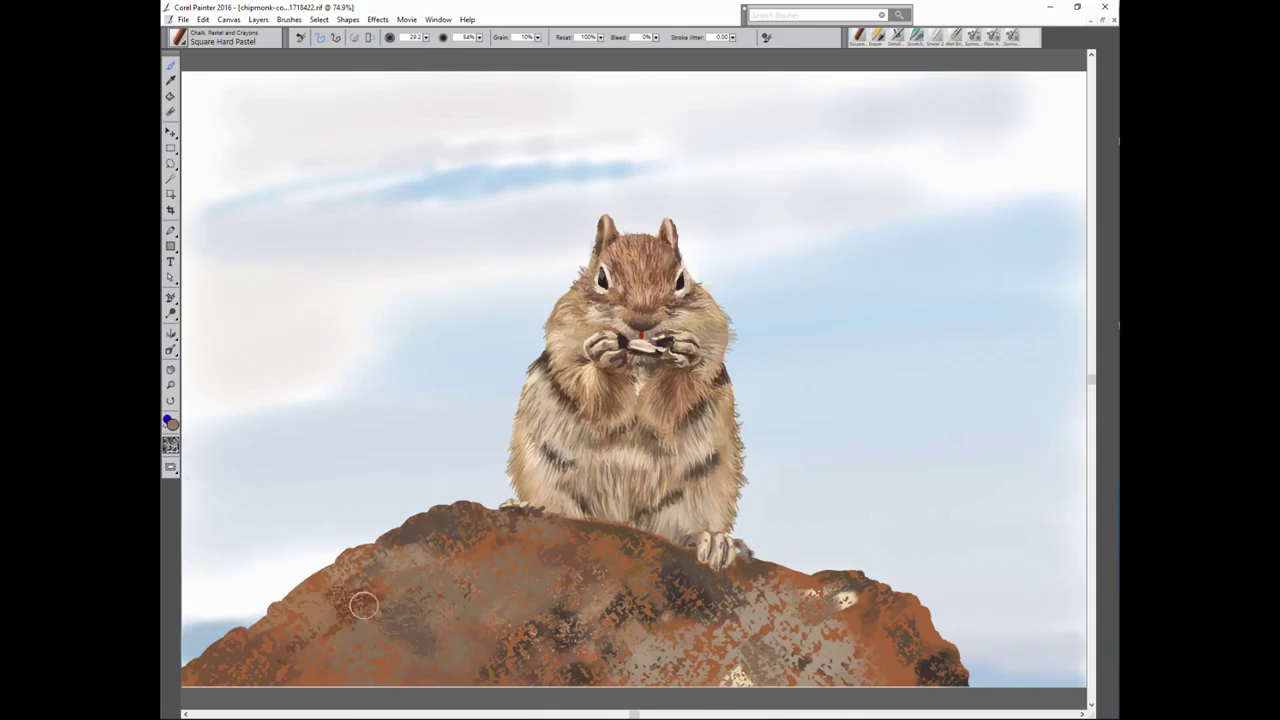
key("[")
left_click(282, 600, "alt")
left_click_drag(340, 570, 355, 562)
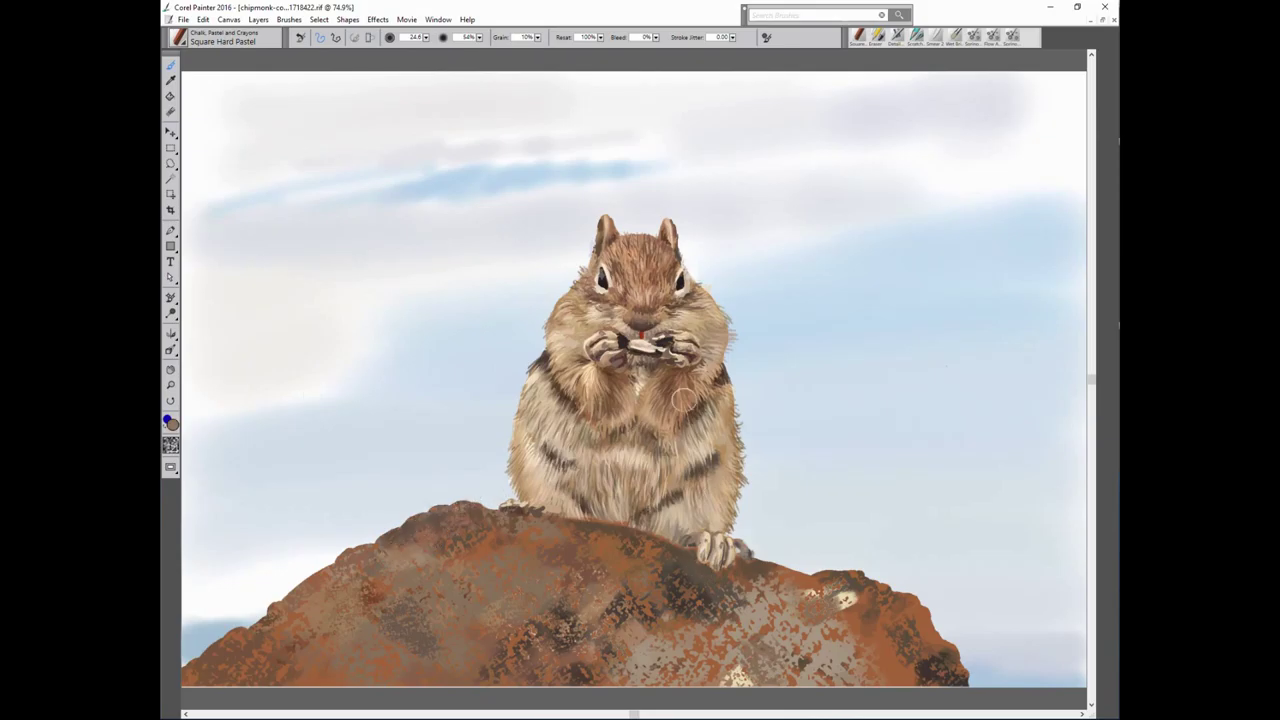
left_click_drag(490, 537, 614, 518)
left_click_drag(484, 549, 621, 535)
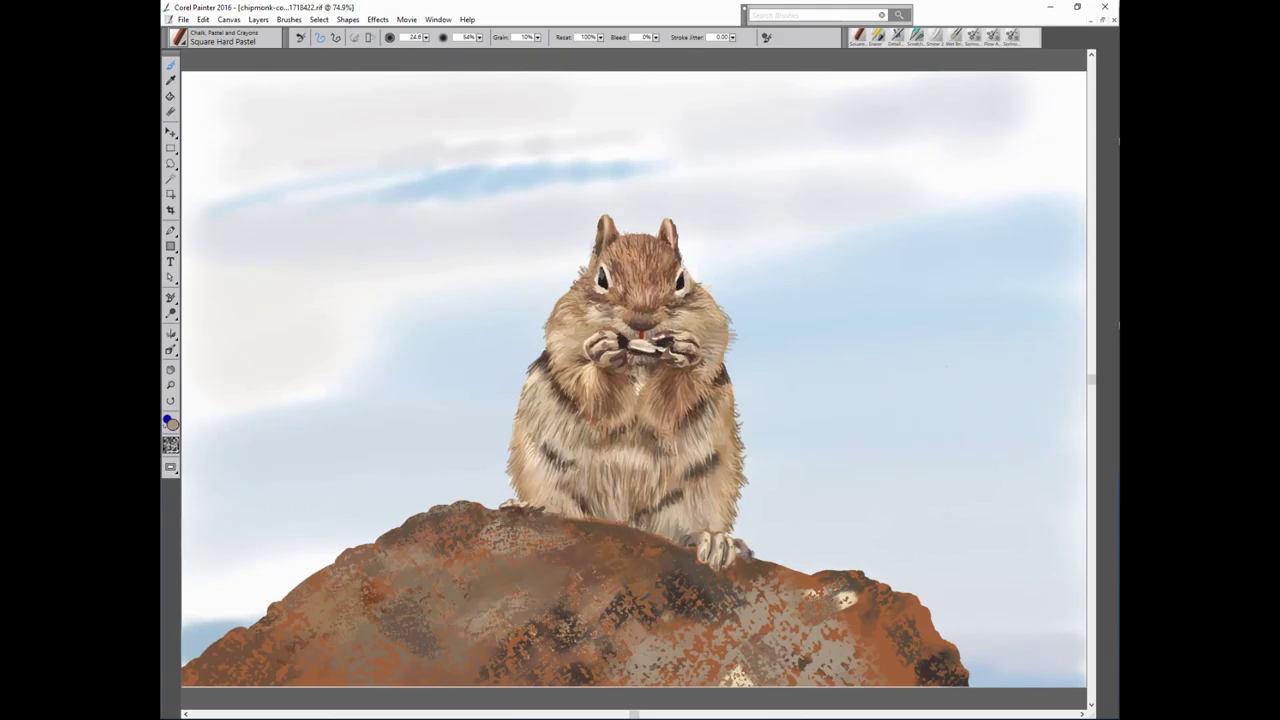
left_click_drag(393, 623, 470, 668)
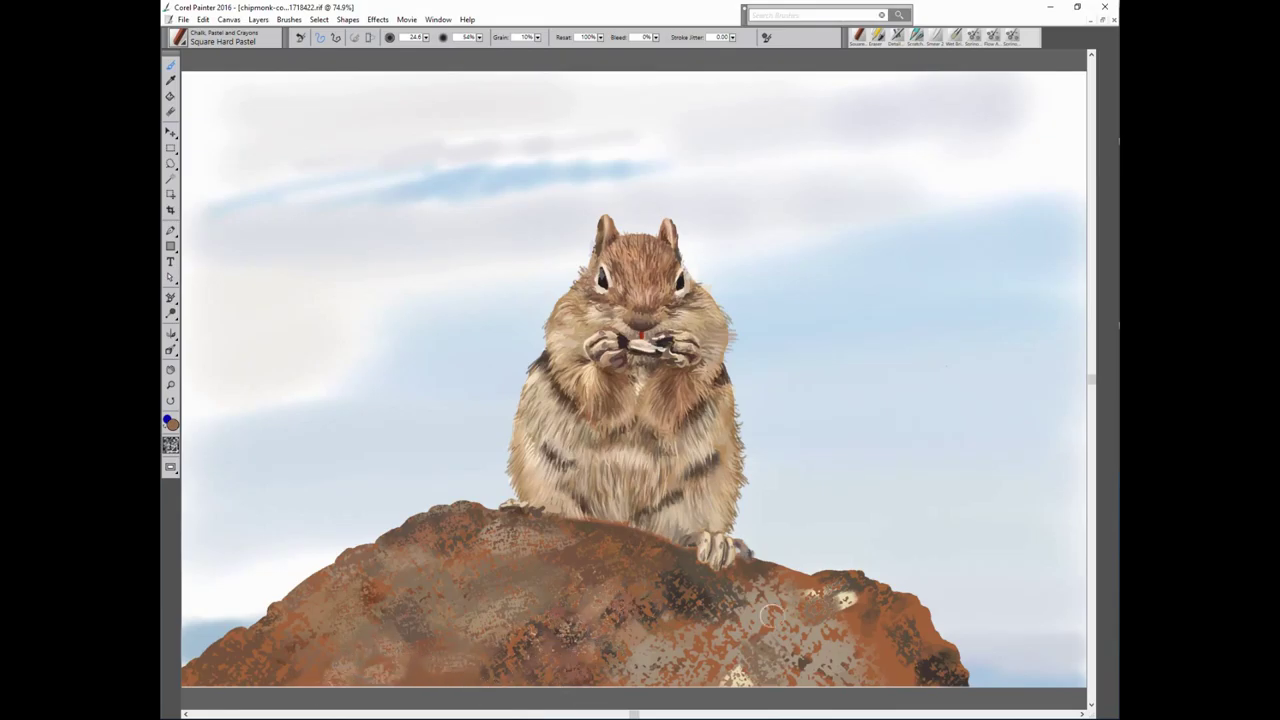
Add dark brown strokes to the rock's lower right, then pick a rock brown and shrink the brush.
left_click(560, 488, "alt")
left_click_drag(655, 640, 615, 682)
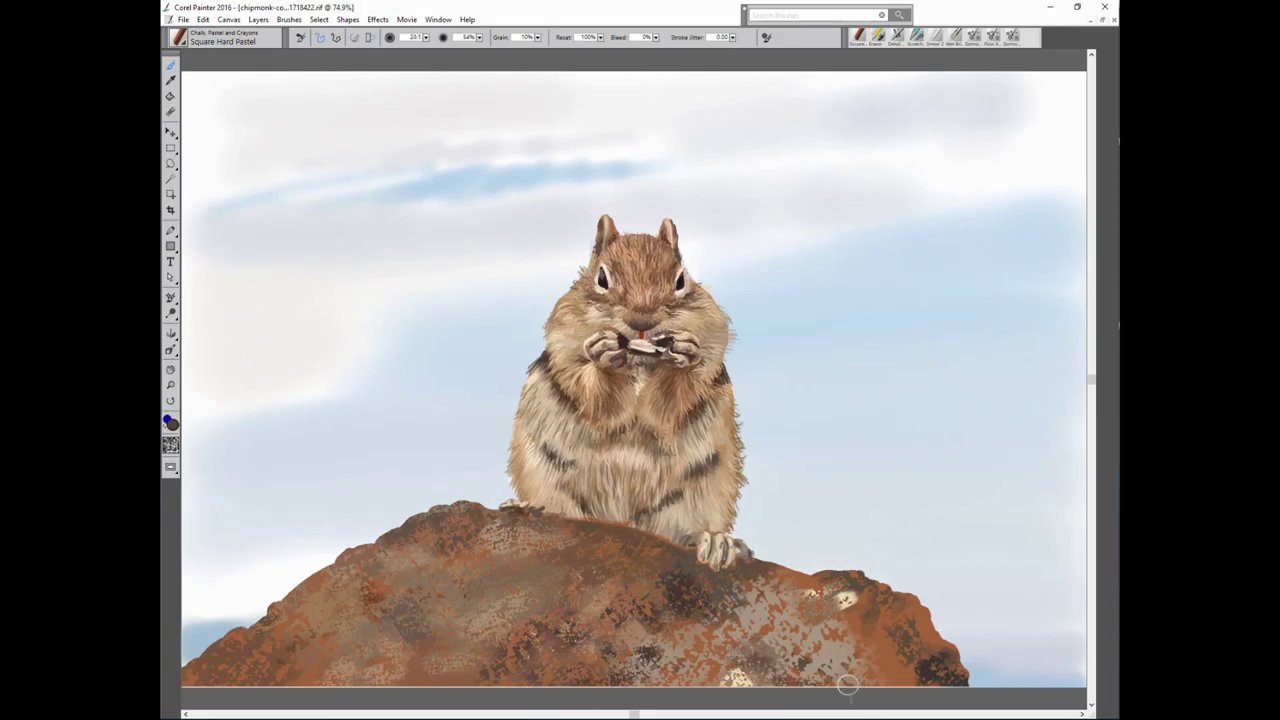
mouse_move(756, 647)
left_mouse_down()
mouse_move(911, 609)
mouse_move(847, 574)
left_mouse_up()
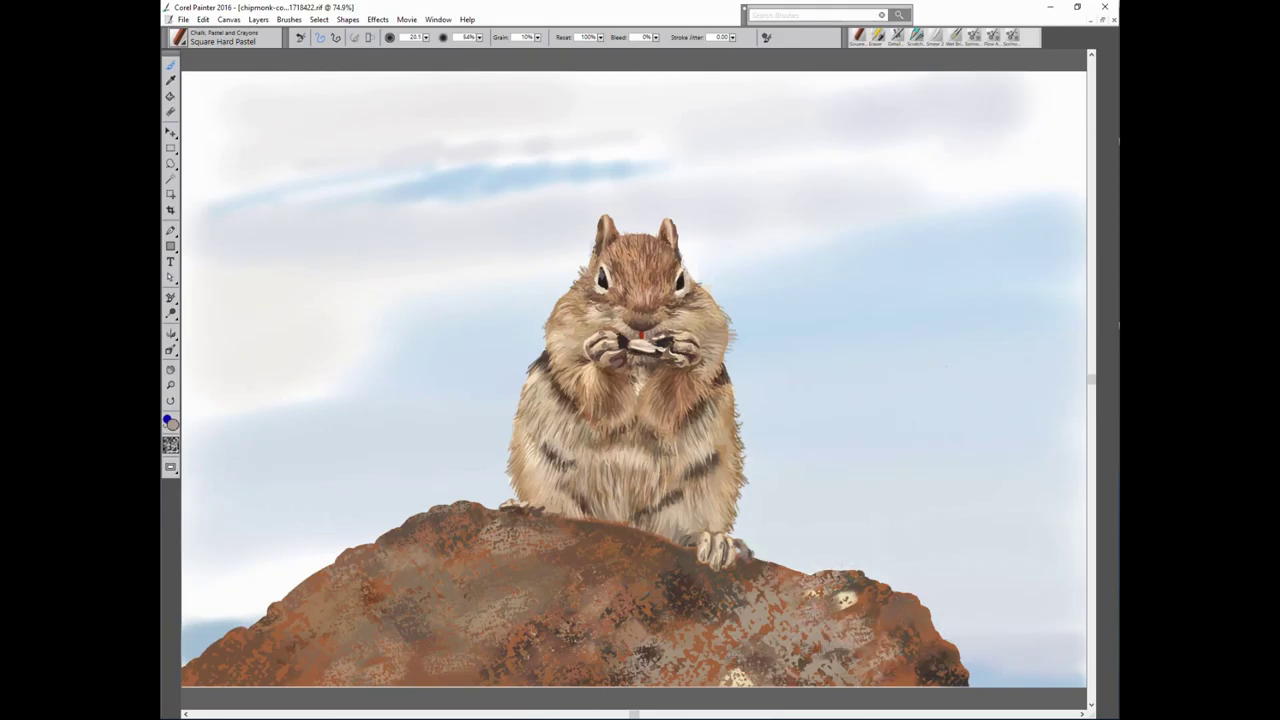
left_click(866, 570, "alt")
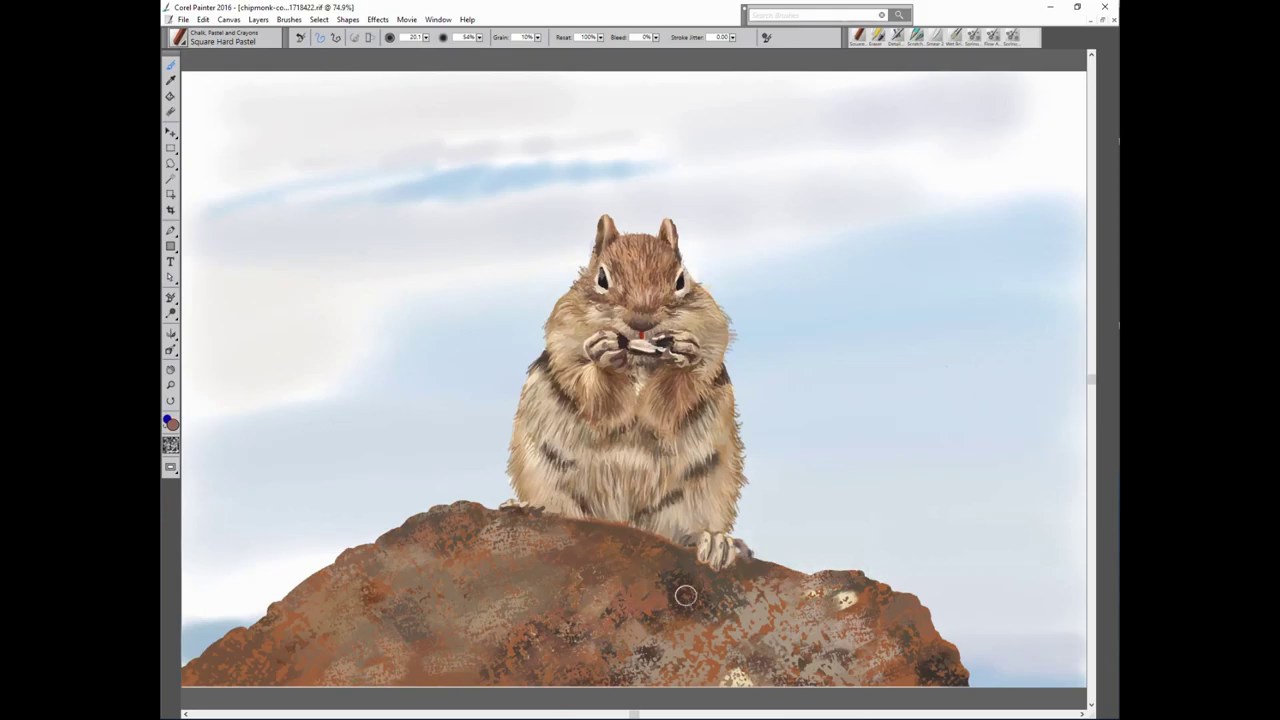
key("[")
key("[")
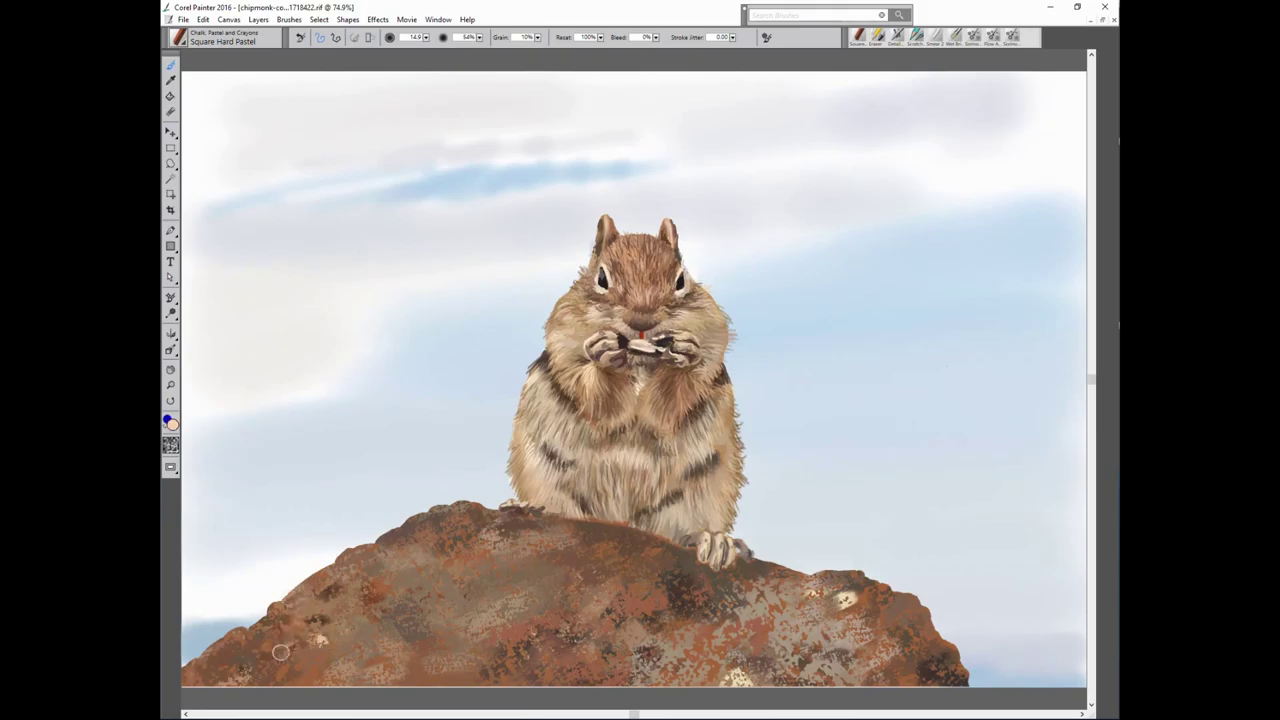
Speckle pale cream highlights over the rock's left, top edge and right side, then sample tan and brown.
left_click_drag(300, 600, 247, 633)
mouse_move(404, 528)
left_mouse_down()
mouse_move(414, 540)
mouse_move(412, 526)
left_mouse_up()
left_click_drag(404, 612, 412, 640)
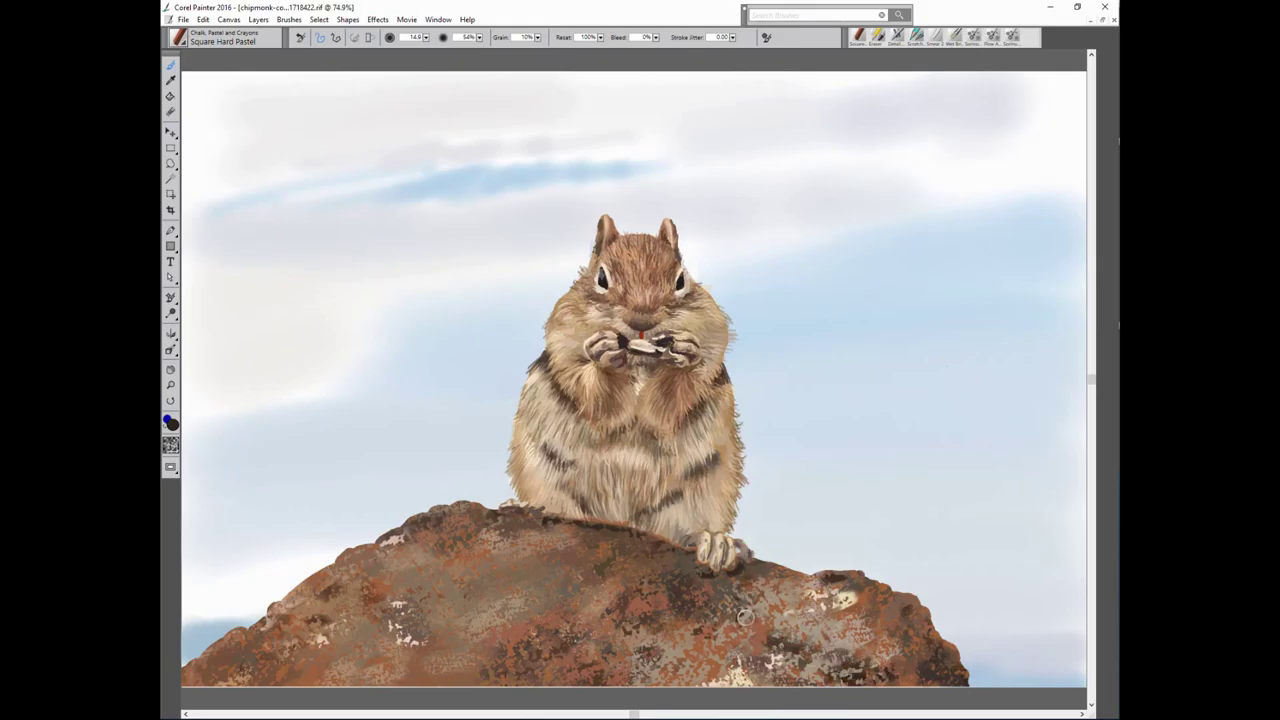
mouse_move(745, 618)
left_mouse_down()
mouse_move(675, 620)
mouse_move(665, 660)
mouse_move(630, 665)
mouse_move(667, 667)
left_mouse_up()
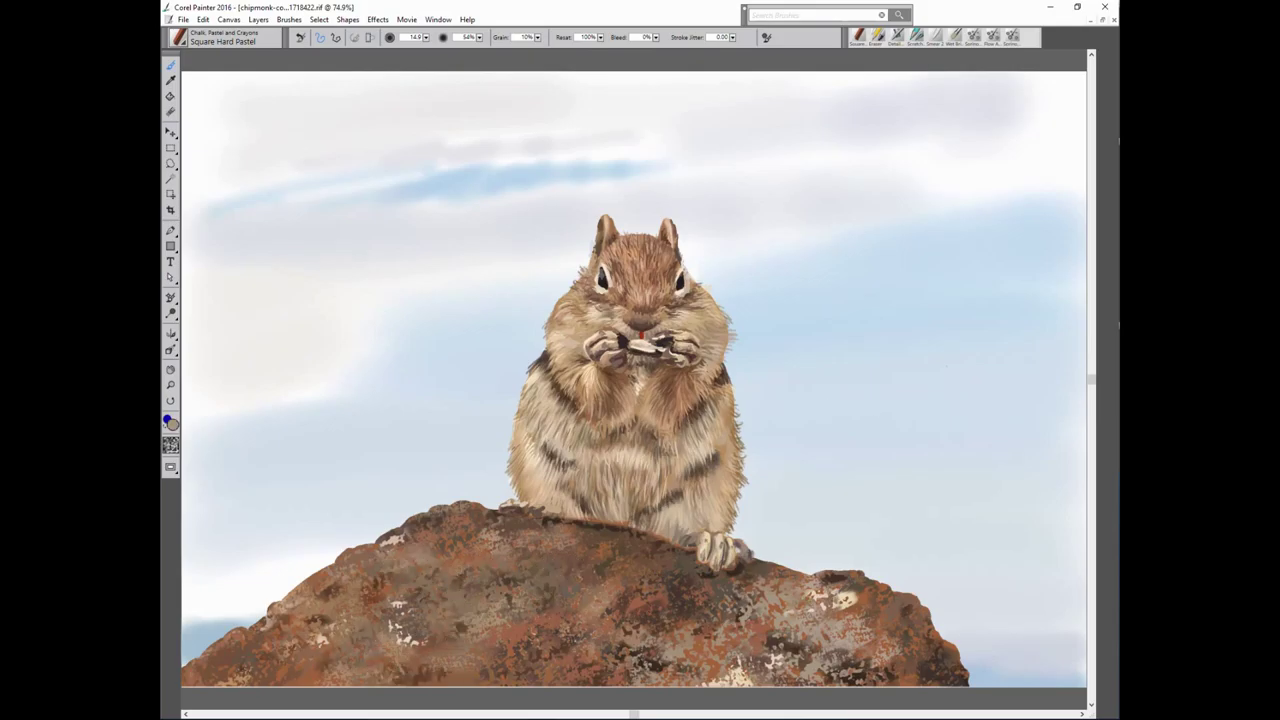
left_click_drag(403, 612, 449, 646)
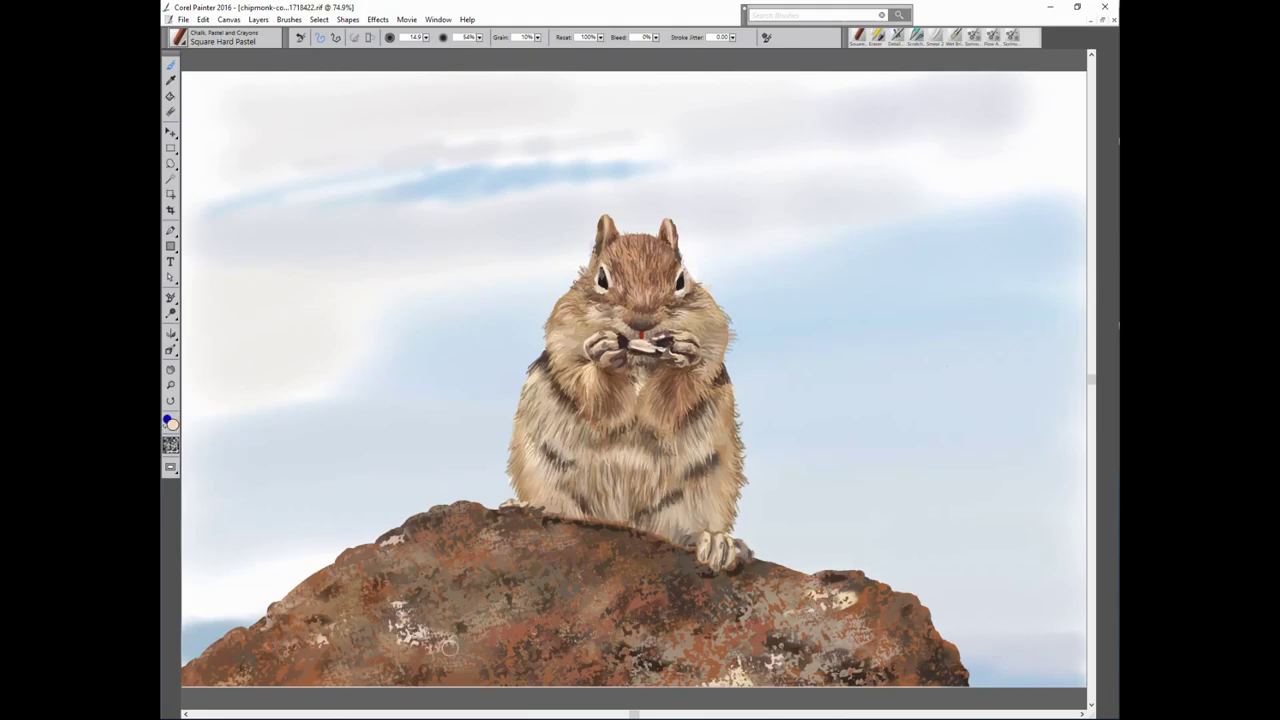
left_click_drag(420, 528, 381, 545)
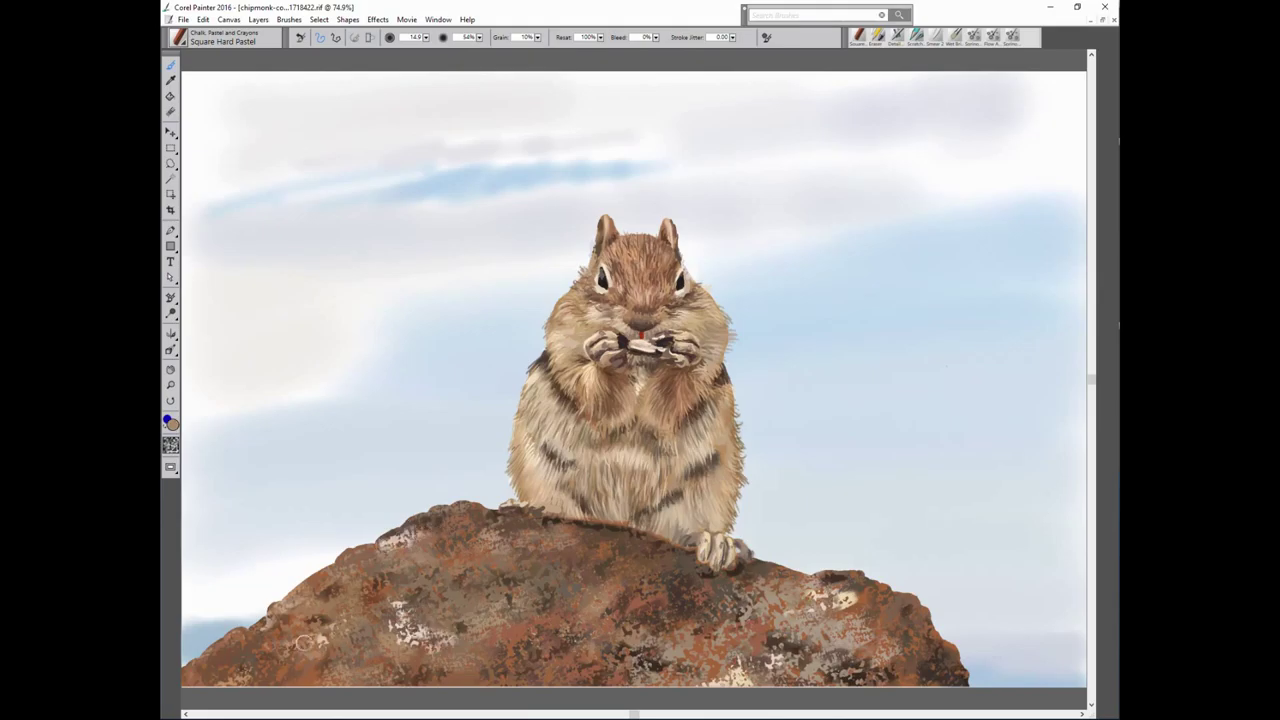
mouse_move(812, 596)
left_mouse_down()
mouse_move(818, 606)
mouse_move(794, 612)
left_mouse_up()
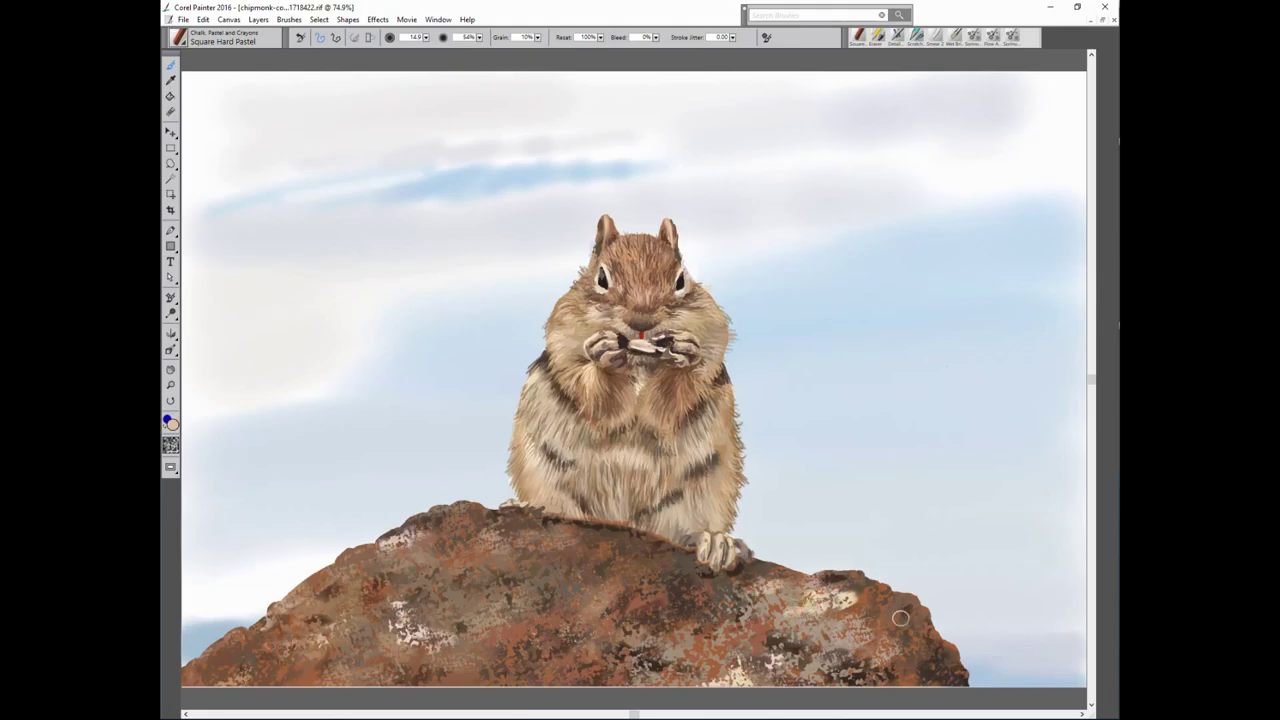
left_click(609, 650, "alt")
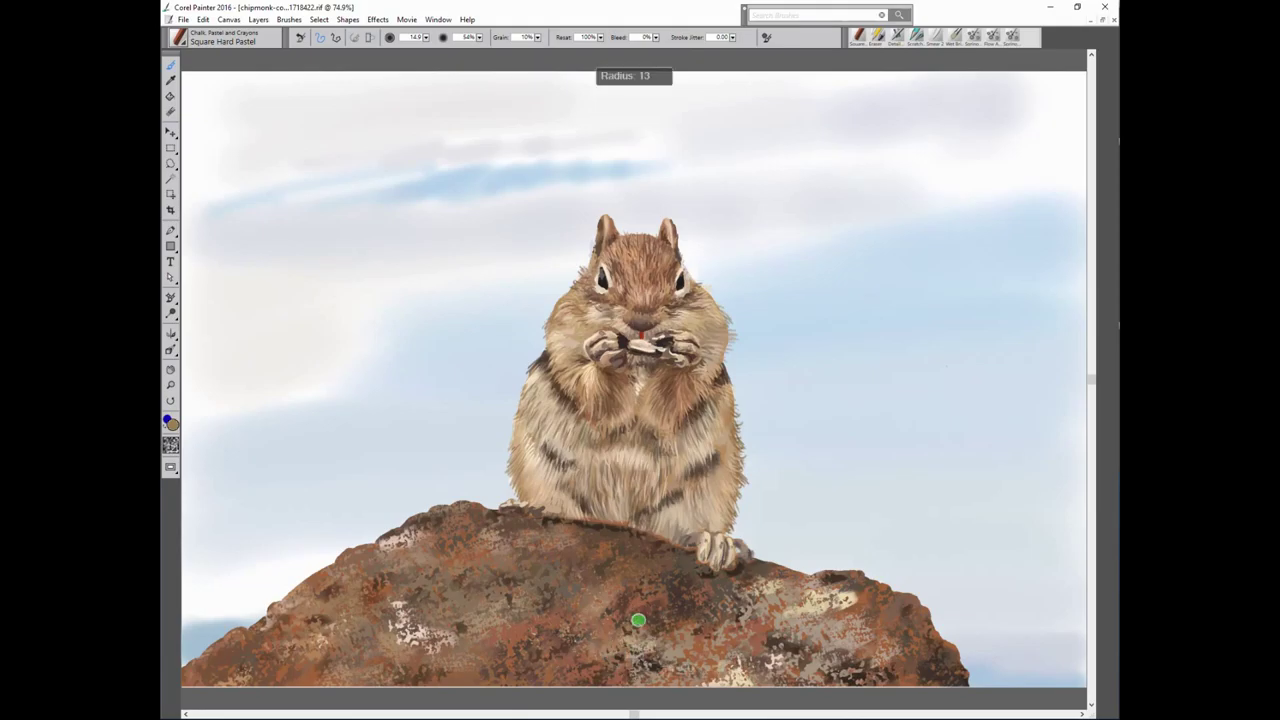
left_click(577, 640, "alt")
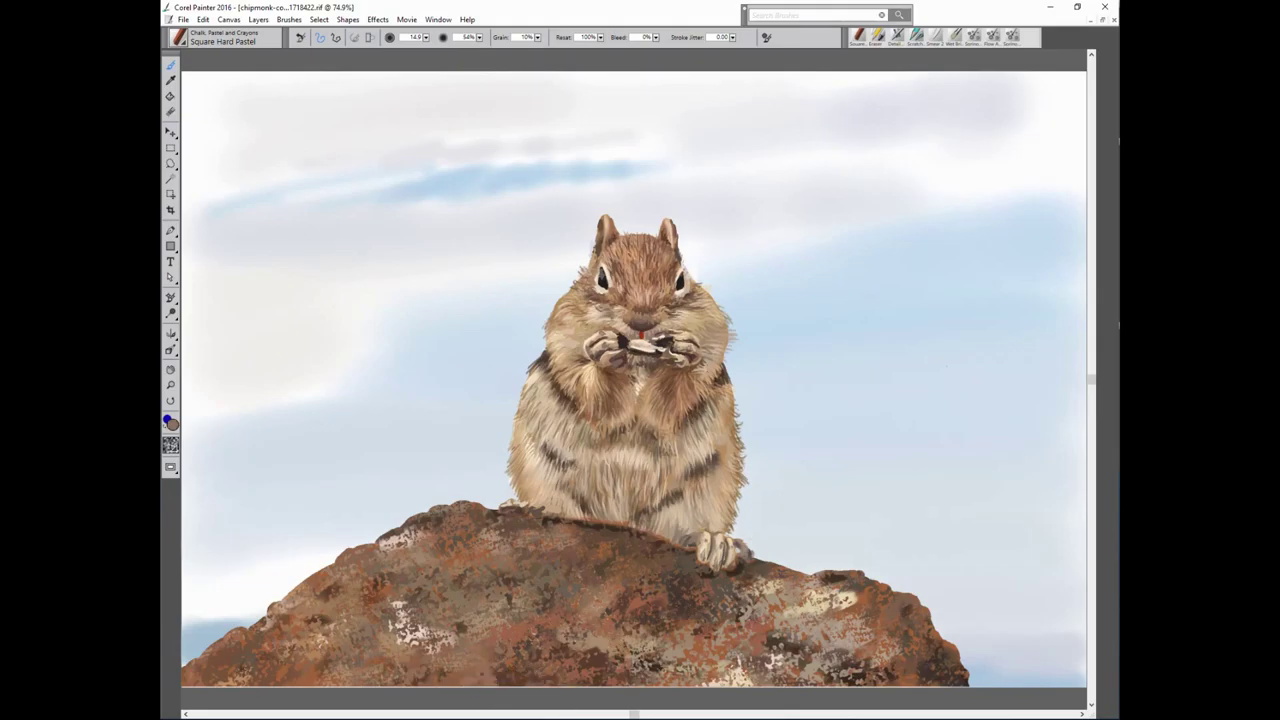
key("bracketright")
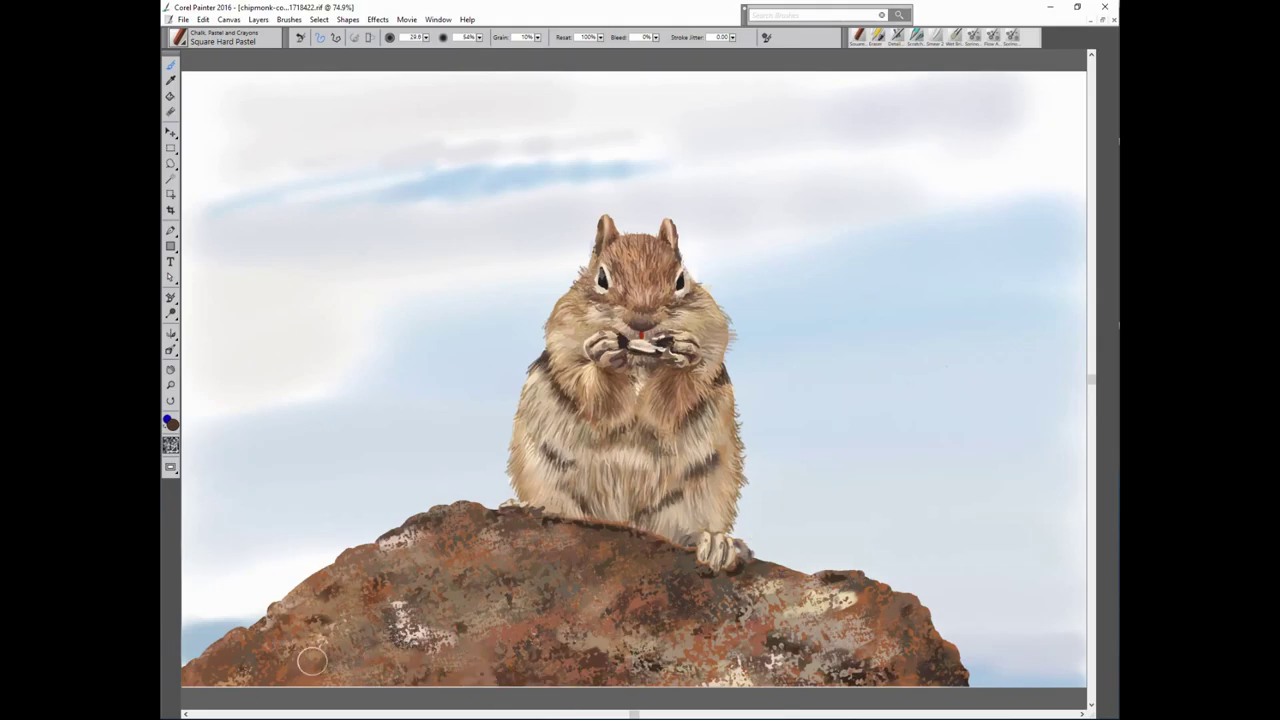
Sample several browns from the rock and add small dark marks on its left side.
left_click(306, 583, "alt")
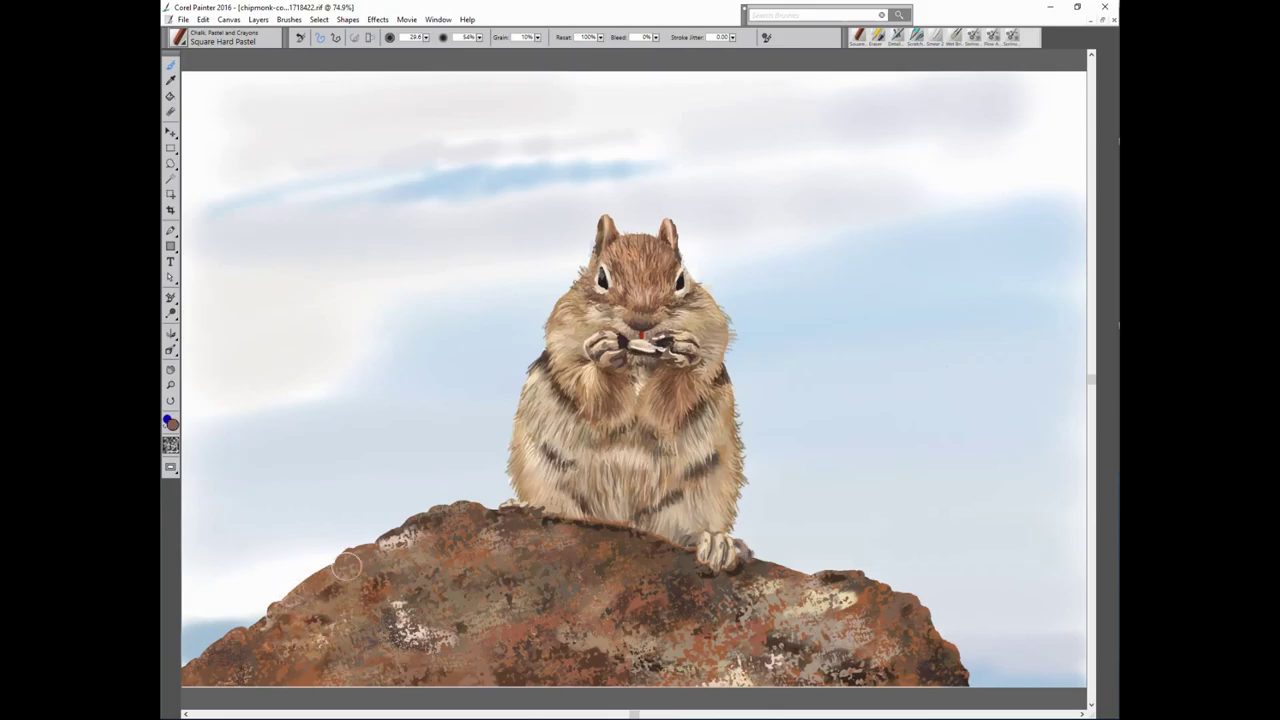
left_click(347, 559, "alt")
left_click(435, 558, "alt")
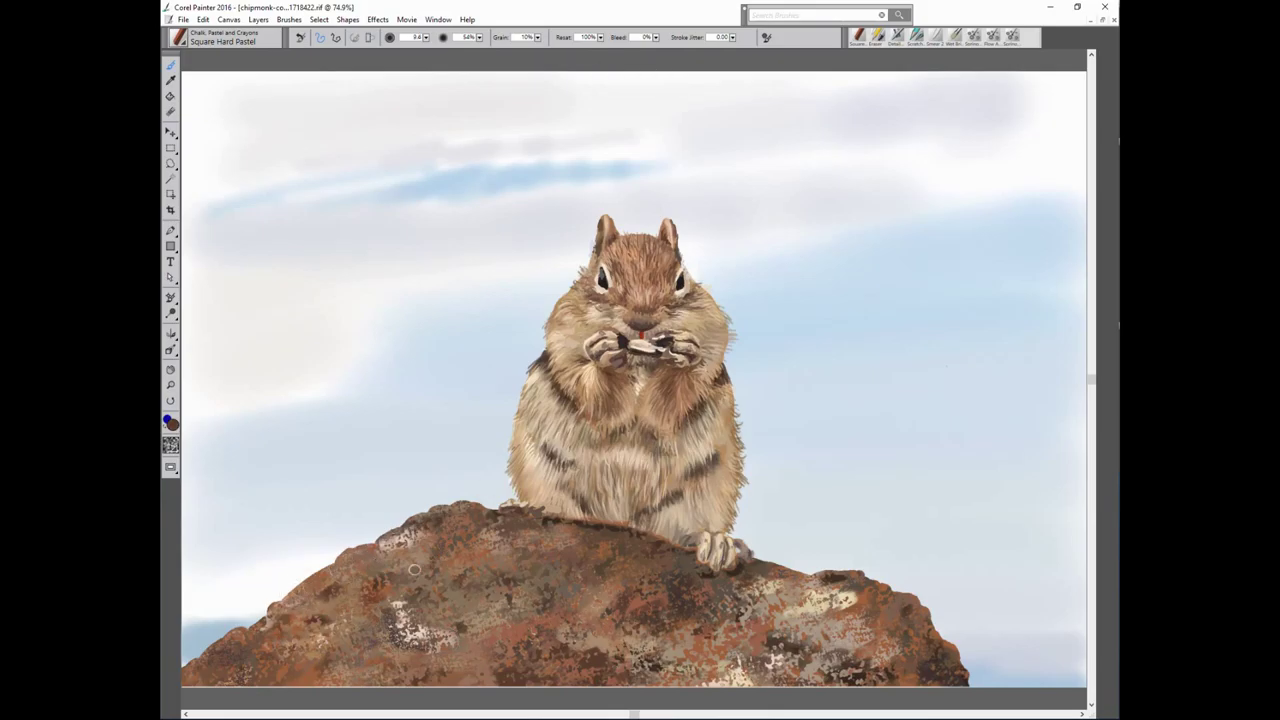
left_click(372, 600, "alt")
left_click_drag(380, 622, 396, 653)
key("bracketright")
key("bracketright")
key("bracketright")
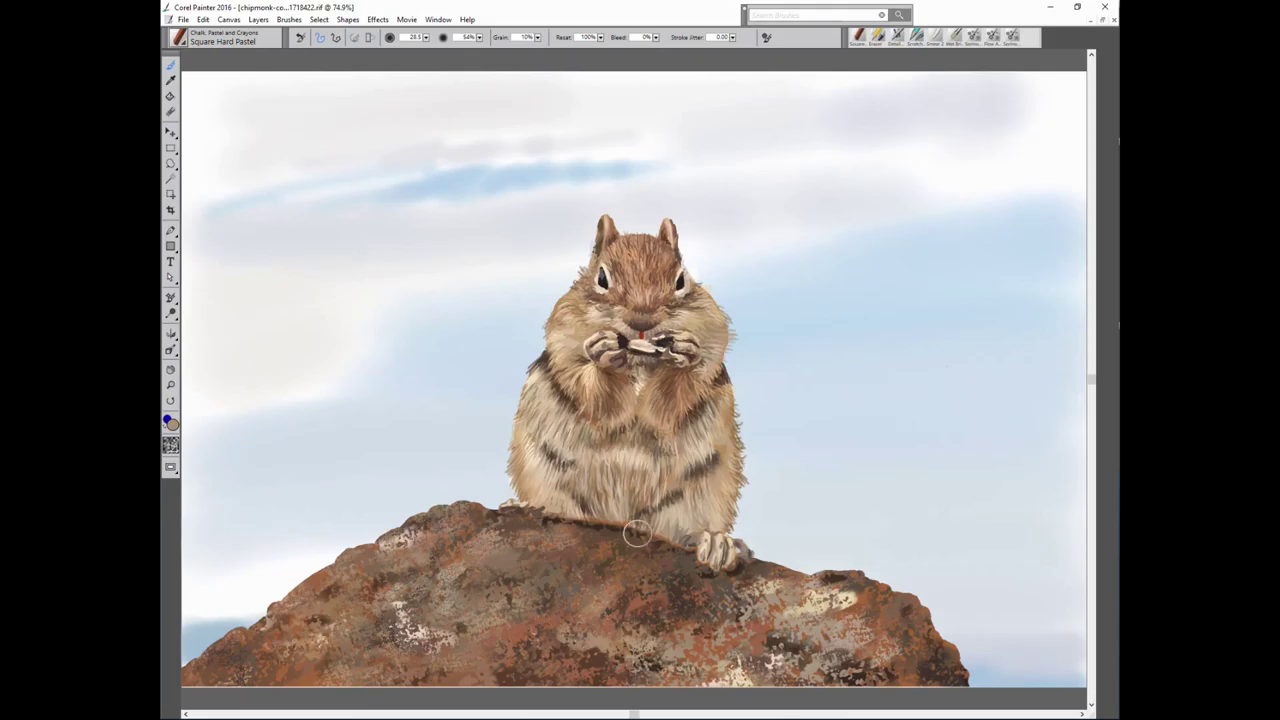
With a smaller brush, darken the rock's left texture, dab its top edge and add faint light marks.
left_click(720, 634, "alt")
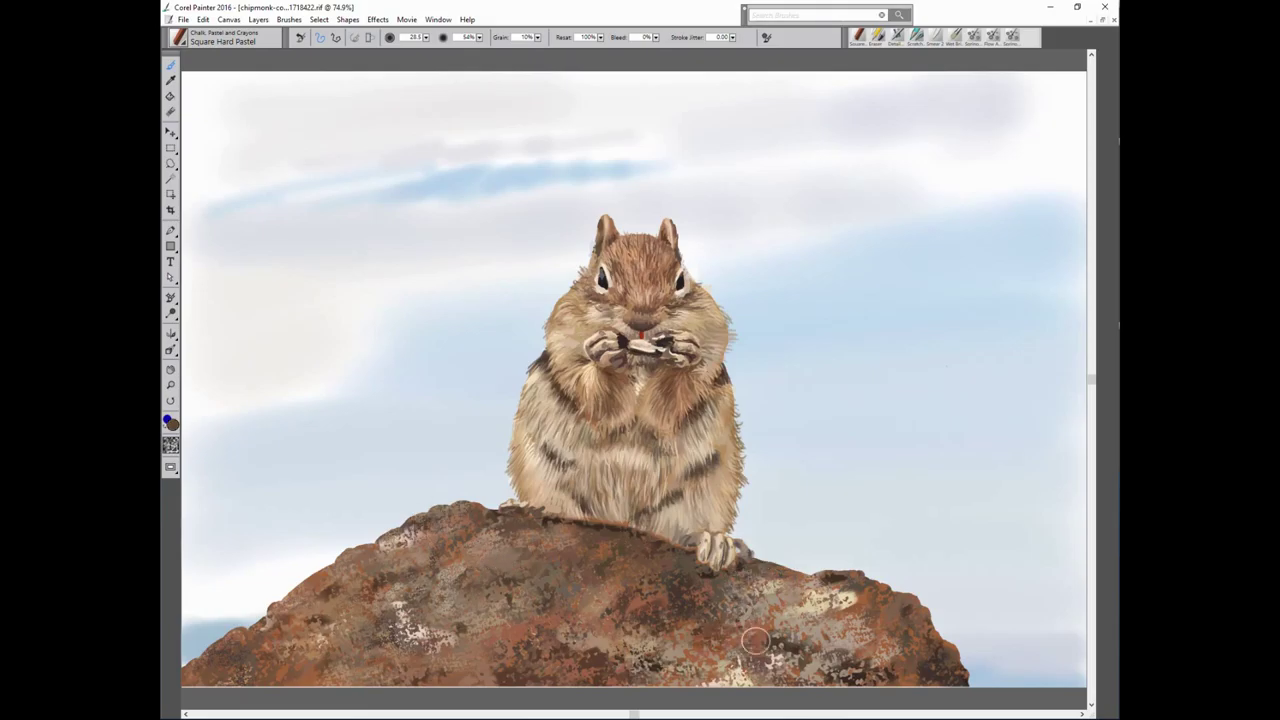
left_click(400, 562, "alt")
key("bracketleft")
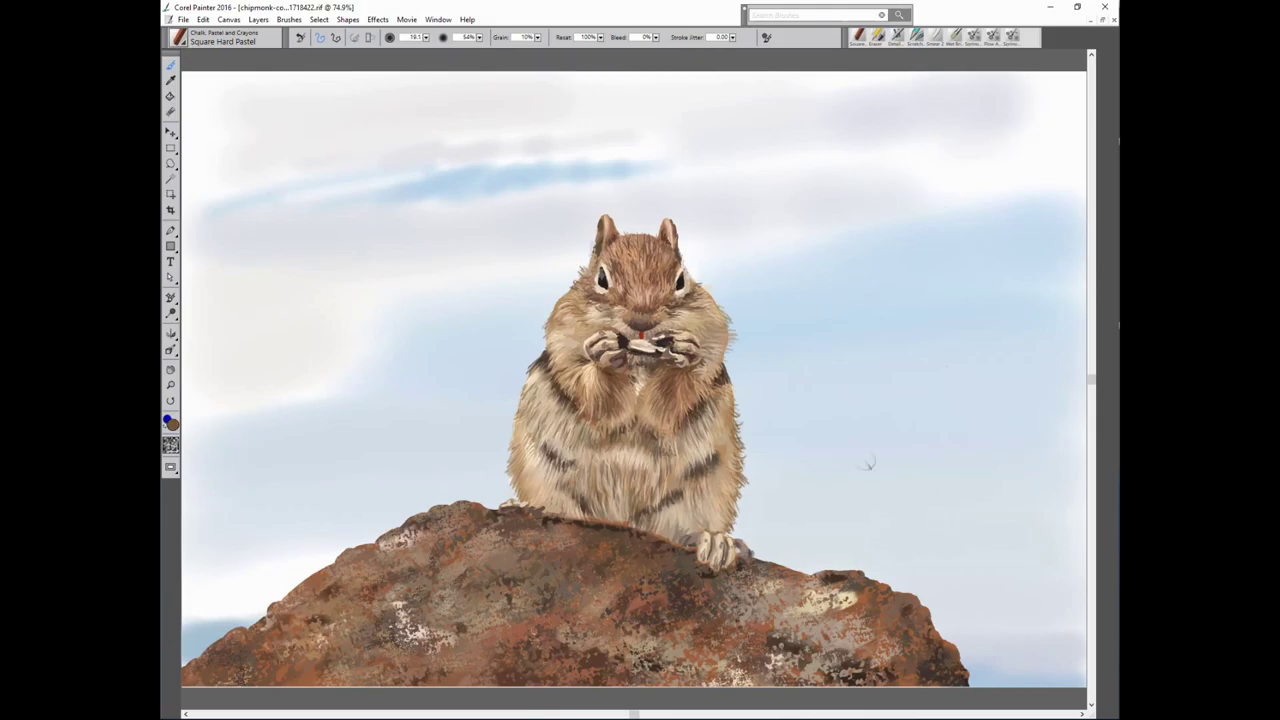
key("bracketleft")
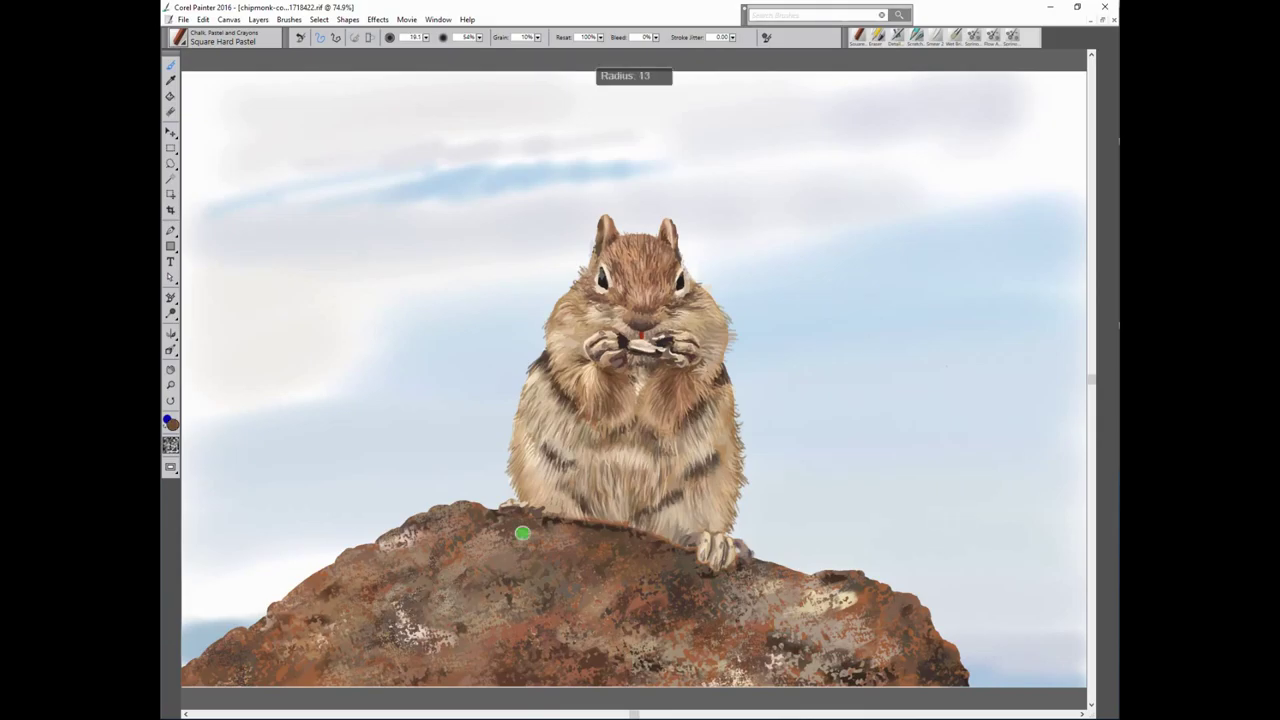
left_click(400, 627, "alt")
left_click_drag(395, 628, 430, 652)
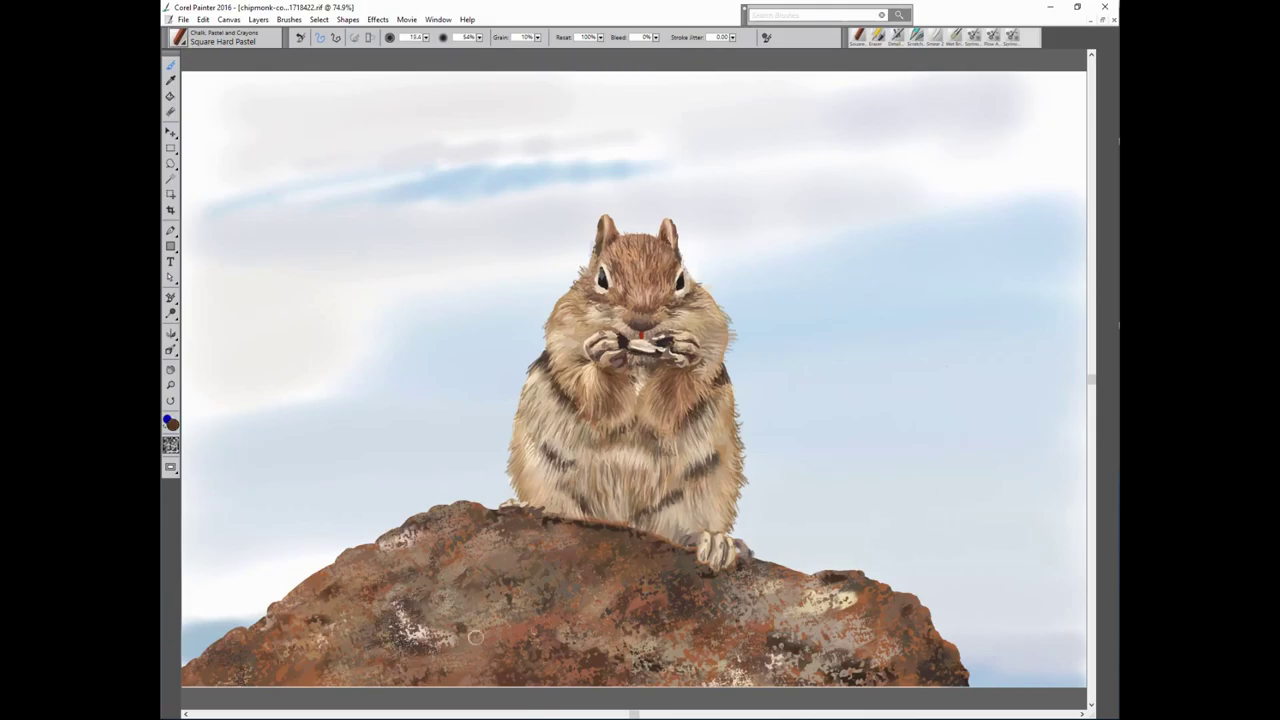
key("bracketleft")
left_click_drag(438, 518, 465, 512)
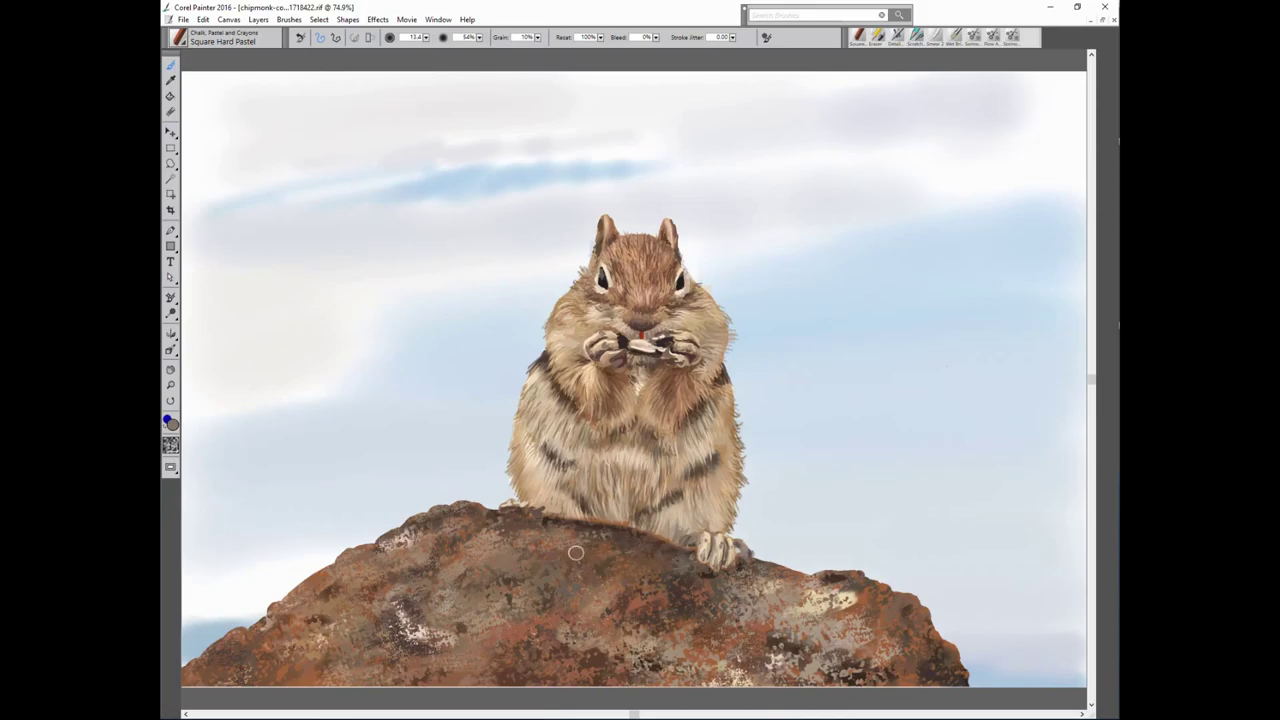
left_click_drag(534, 529, 580, 547)
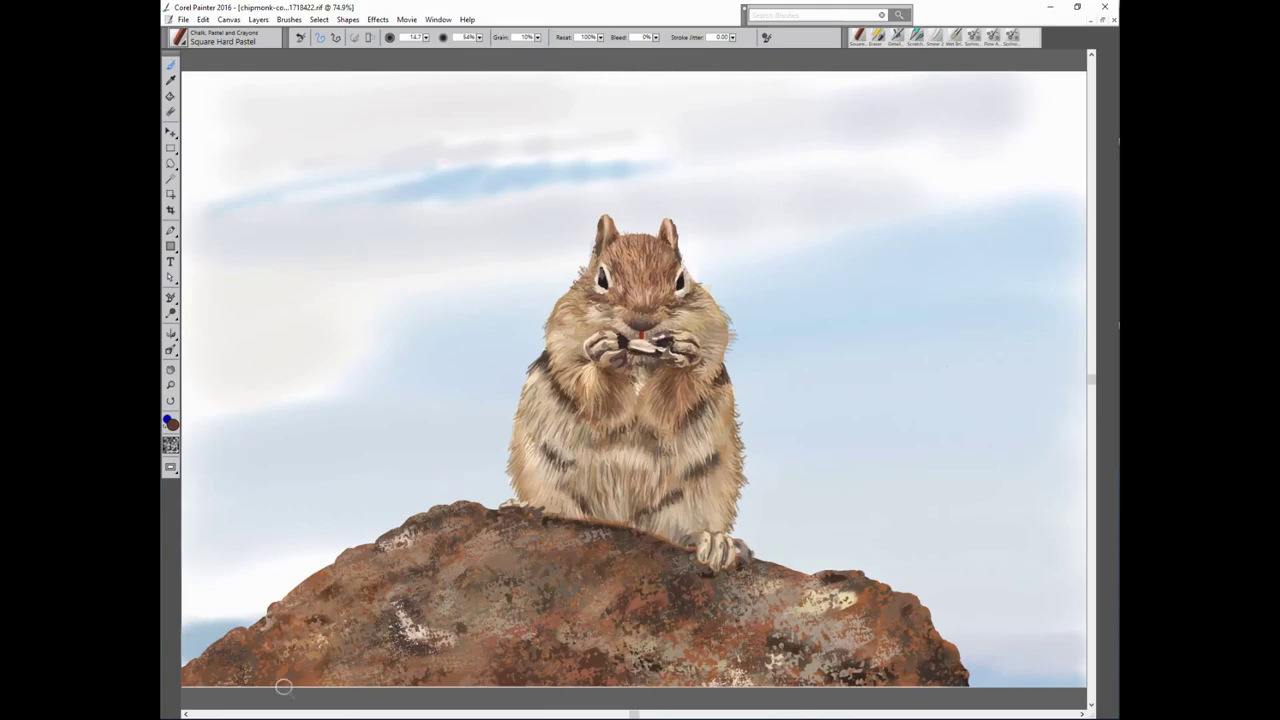
Dab pastel over the rock's light patch, right side and lower-left edge at sizes about 8 and 18.
key("bracketright")
key("bracketright")
key("bracketright")
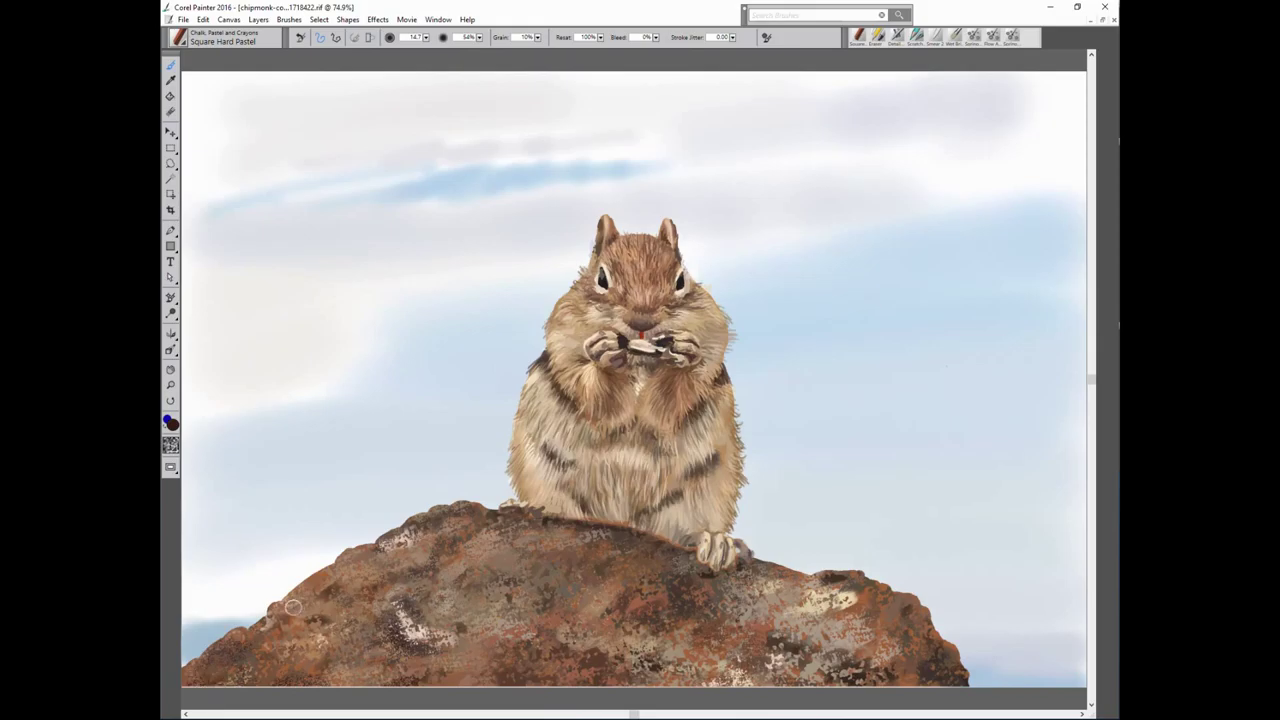
key("bracketleft")
key("bracketleft")
left_click_drag(377, 622, 380, 680)
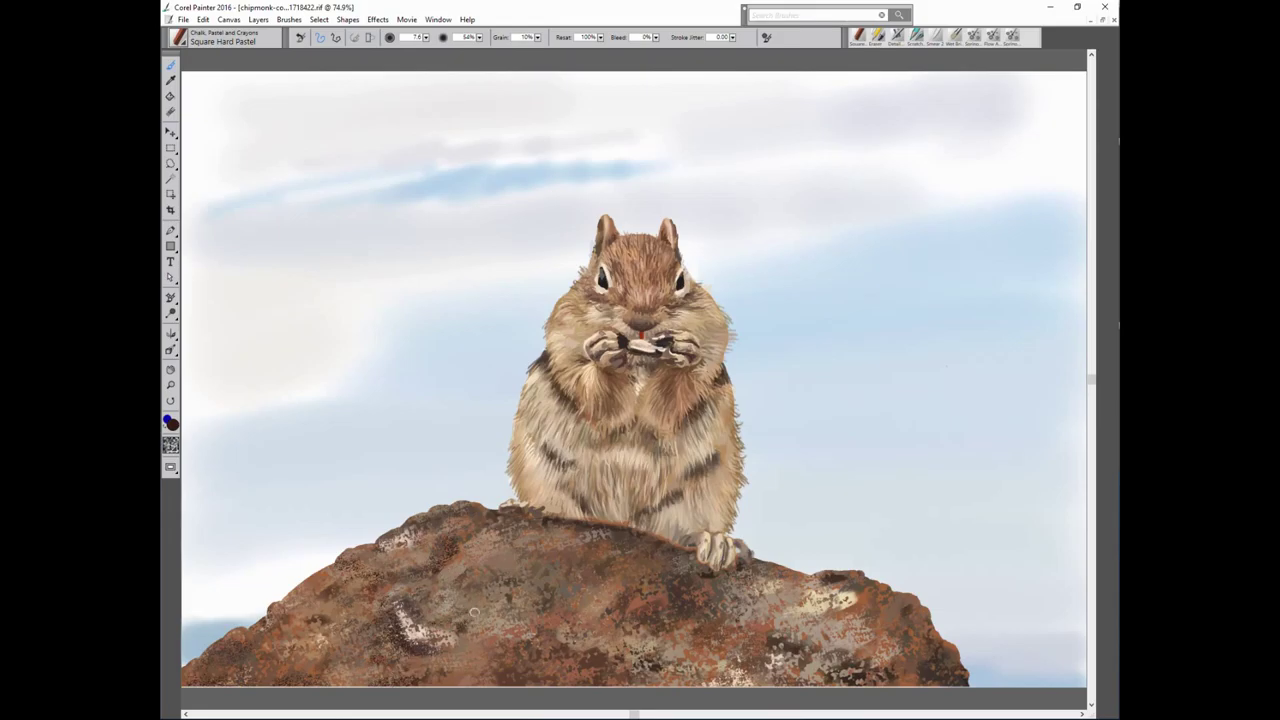
mouse_move(637, 563)
left_mouse_down()
mouse_move(654, 589)
mouse_move(802, 678)
mouse_move(855, 660)
mouse_move(853, 606)
left_mouse_up()
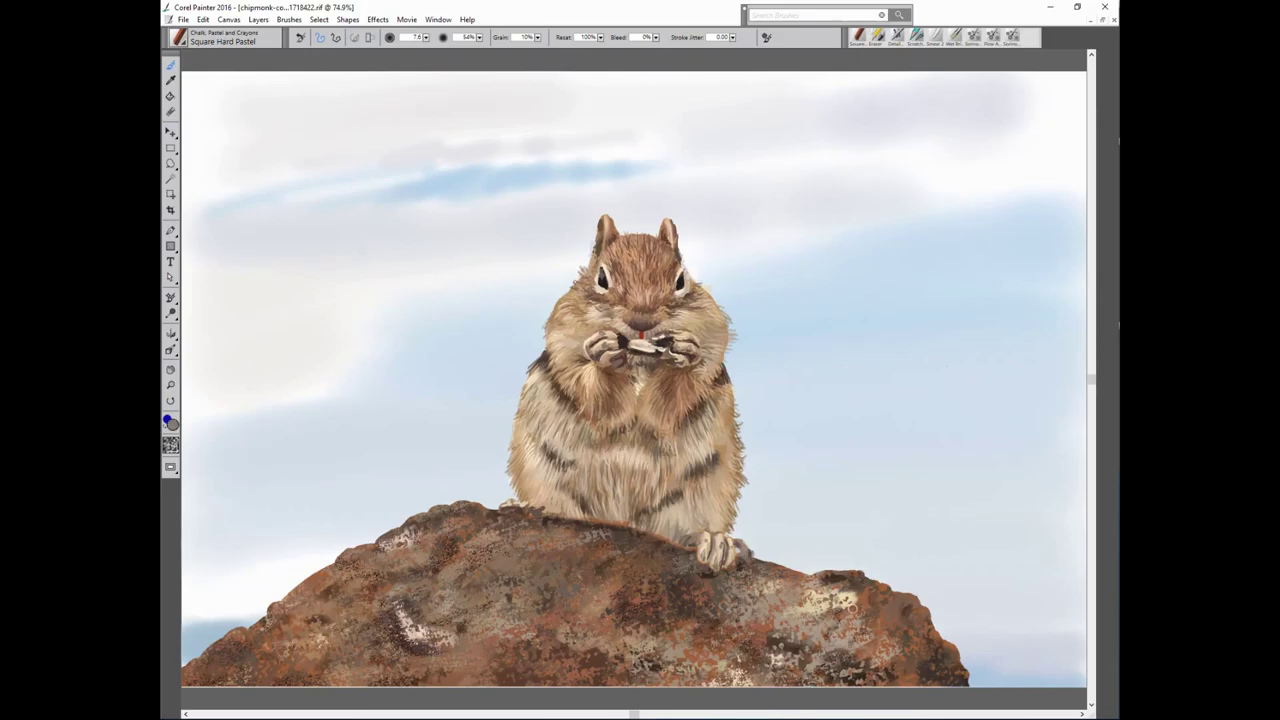
left_click_drag(858, 612, 908, 598)
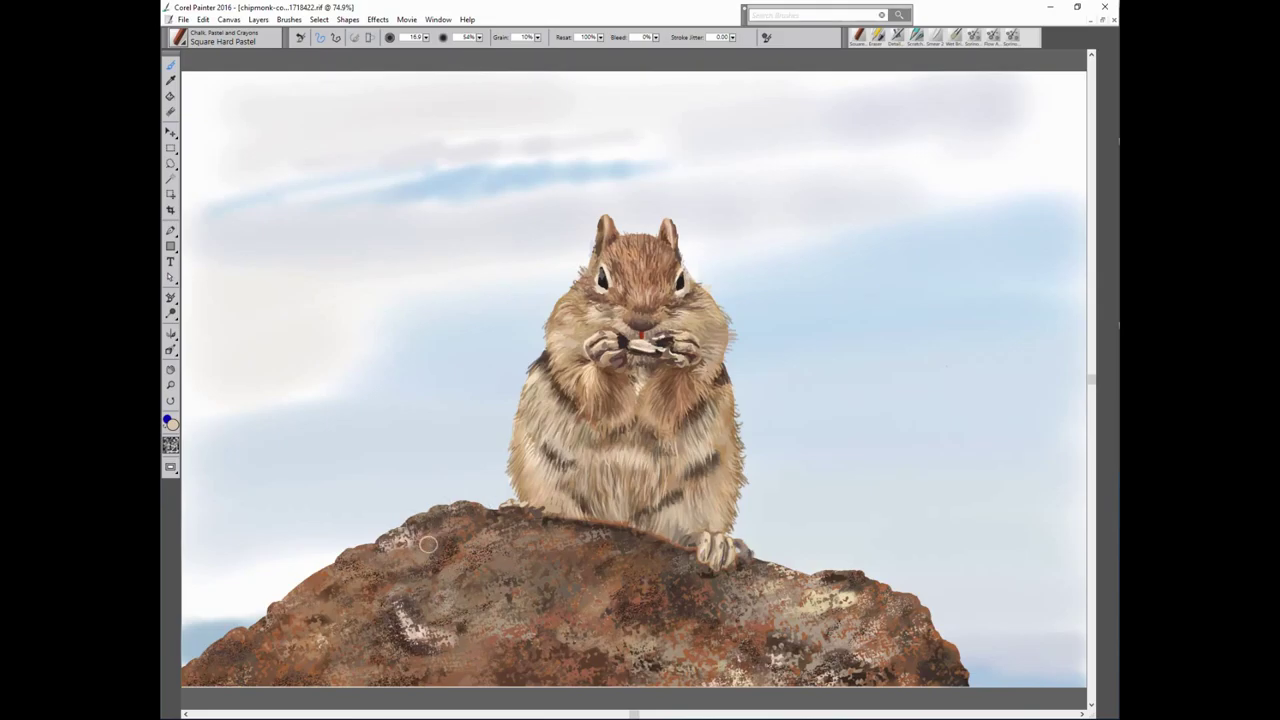
key("bracketright")
key("bracketright")
key("bracketright")
left_click_drag(267, 660, 210, 676)
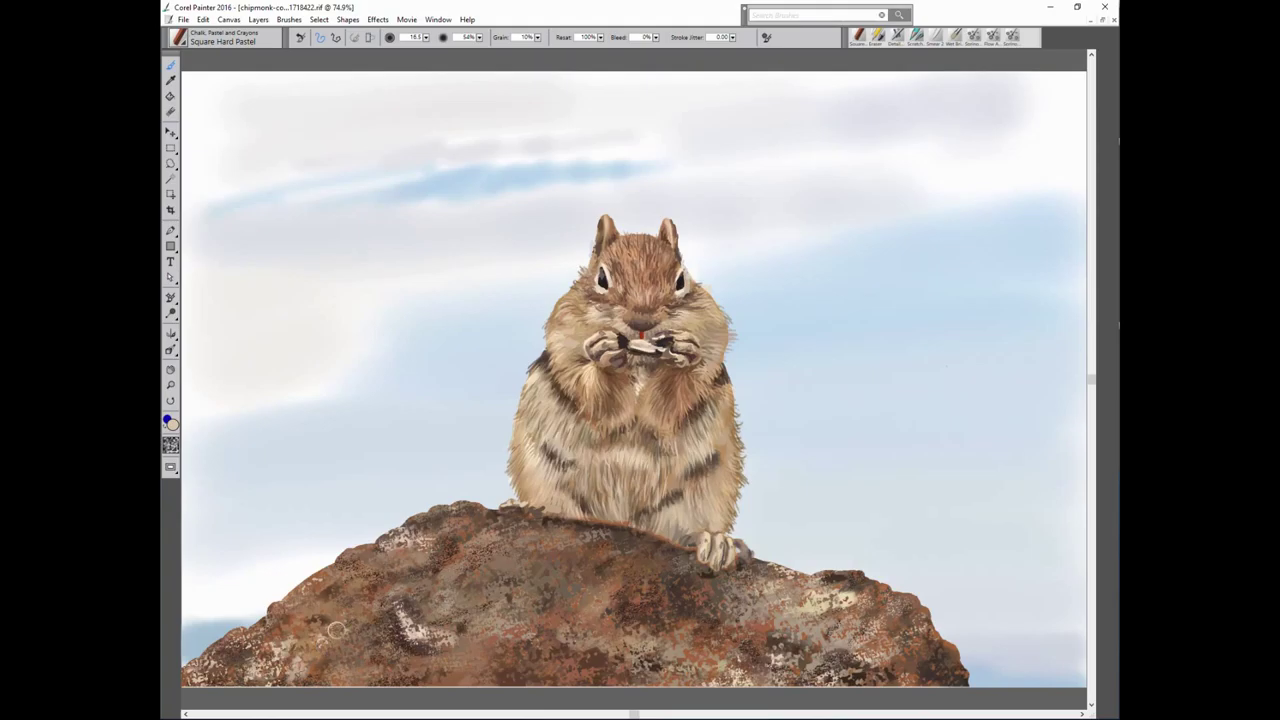
key("bracketright")
key("bracketright")
key("bracketright")
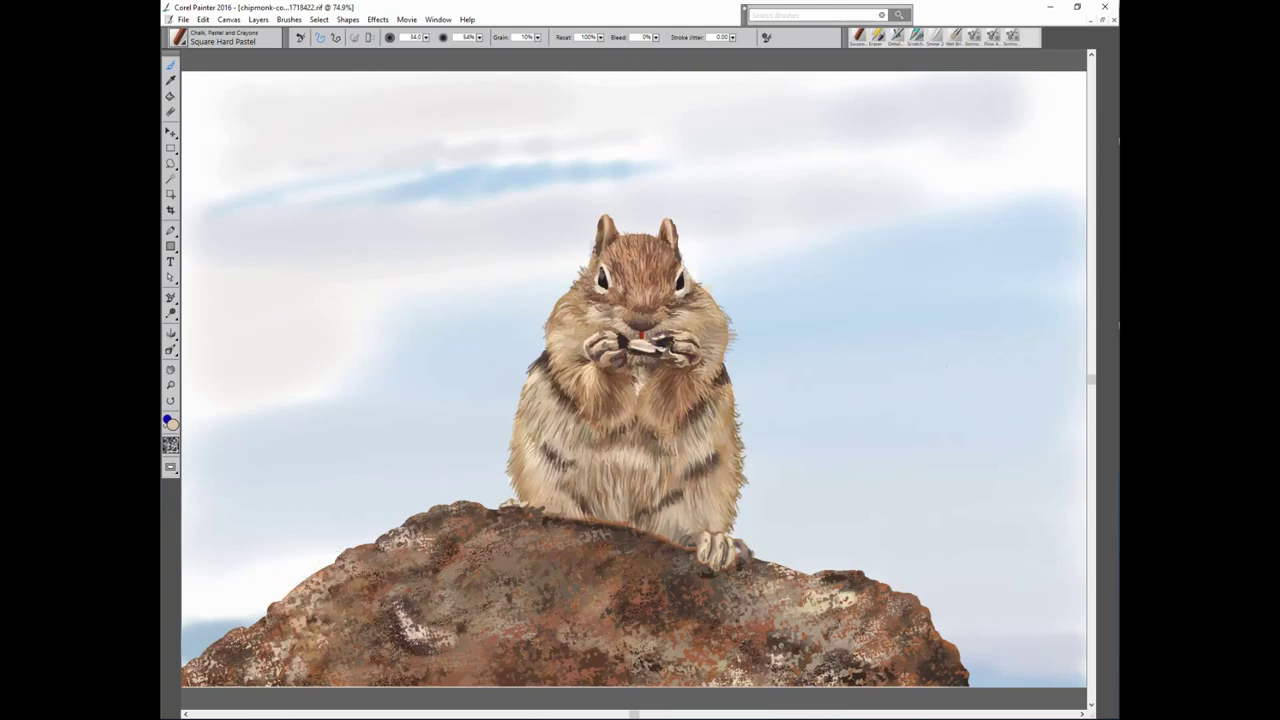
Sample dark brown from the rock and darken areas near the chipmunk's feet at size 18.
left_click(306, 606, "alt")
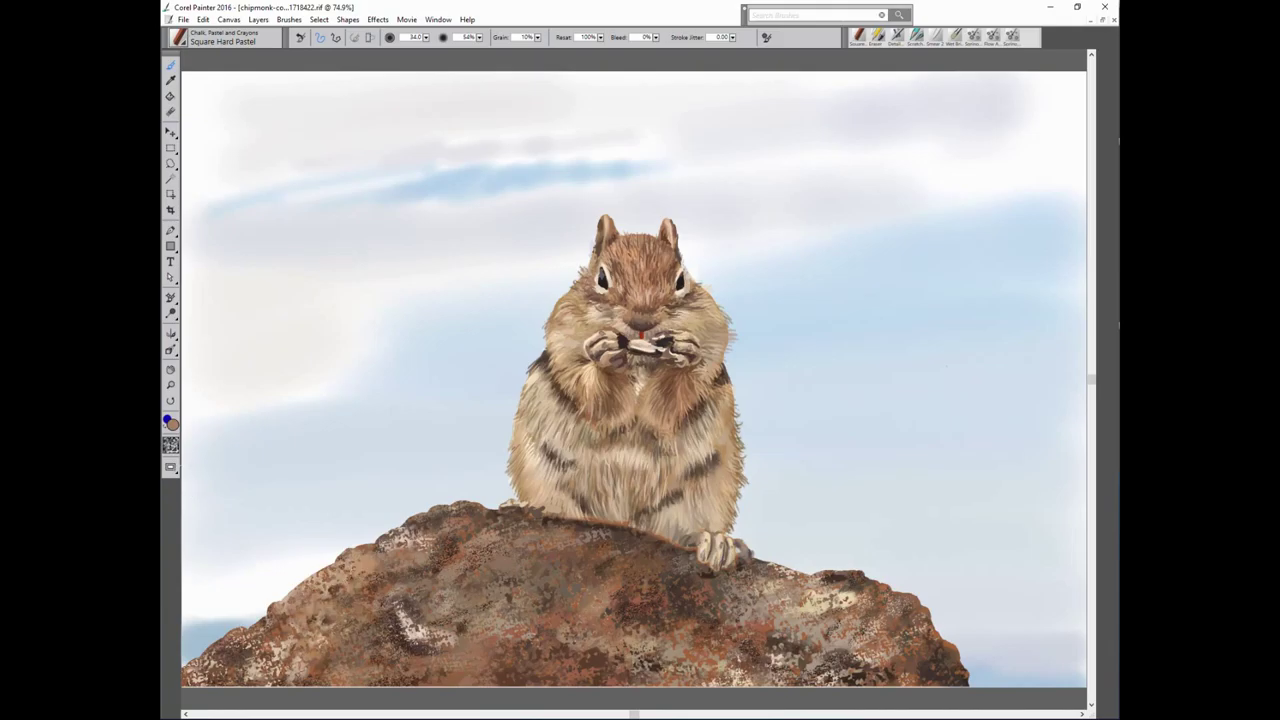
key("bracketleft")
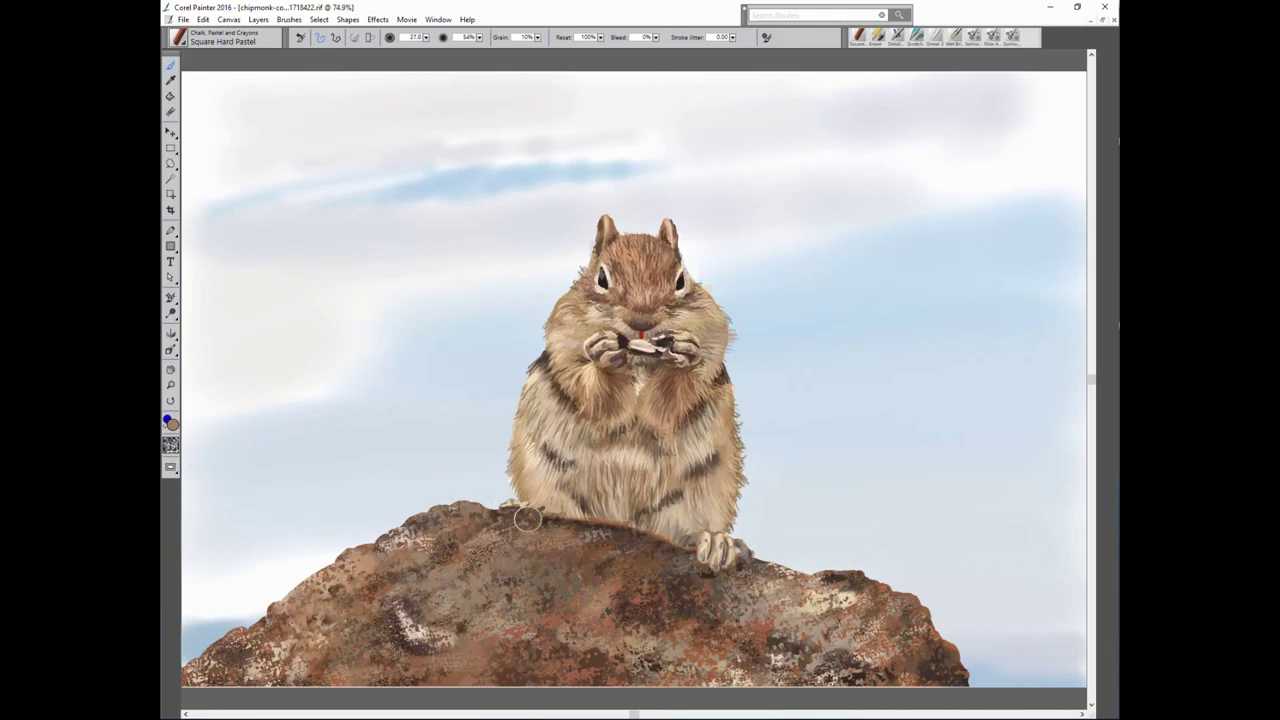
left_click(784, 621, "alt")
key("bracketleft")
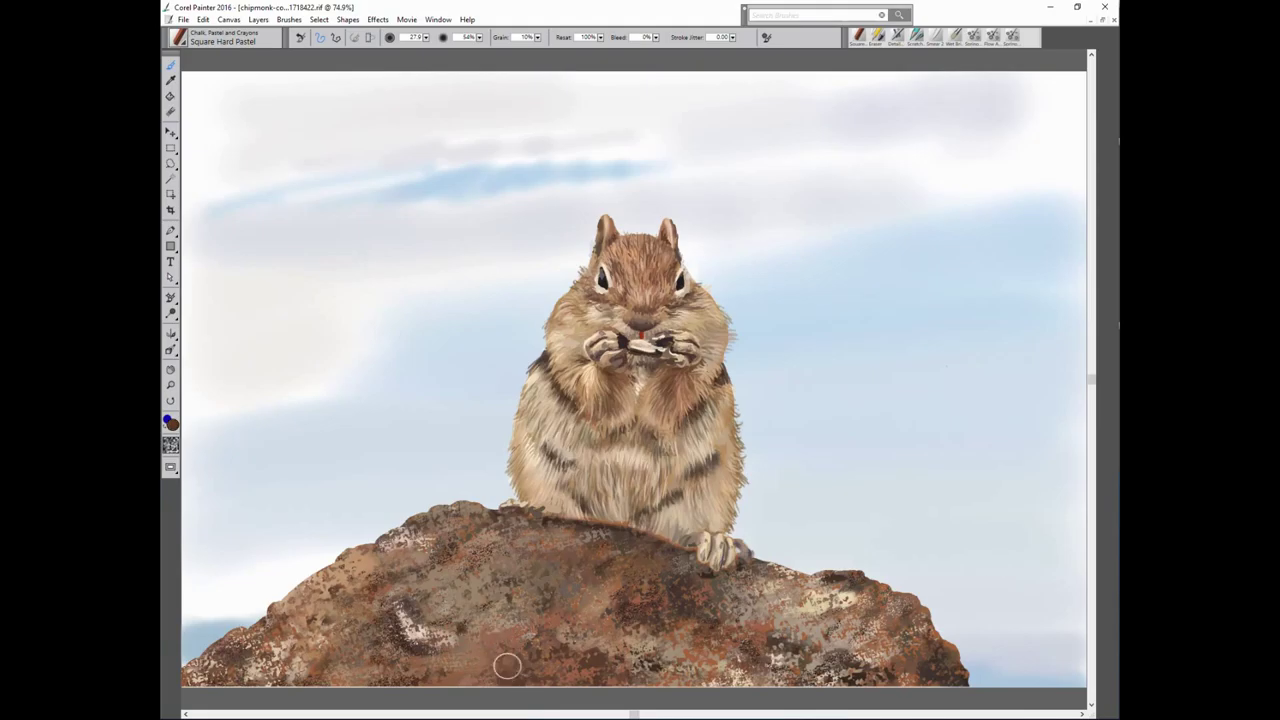
mouse_move(569, 658)
left_mouse_down()
mouse_move(592, 656)
mouse_move(574, 637)
mouse_move(601, 612)
left_mouse_up()
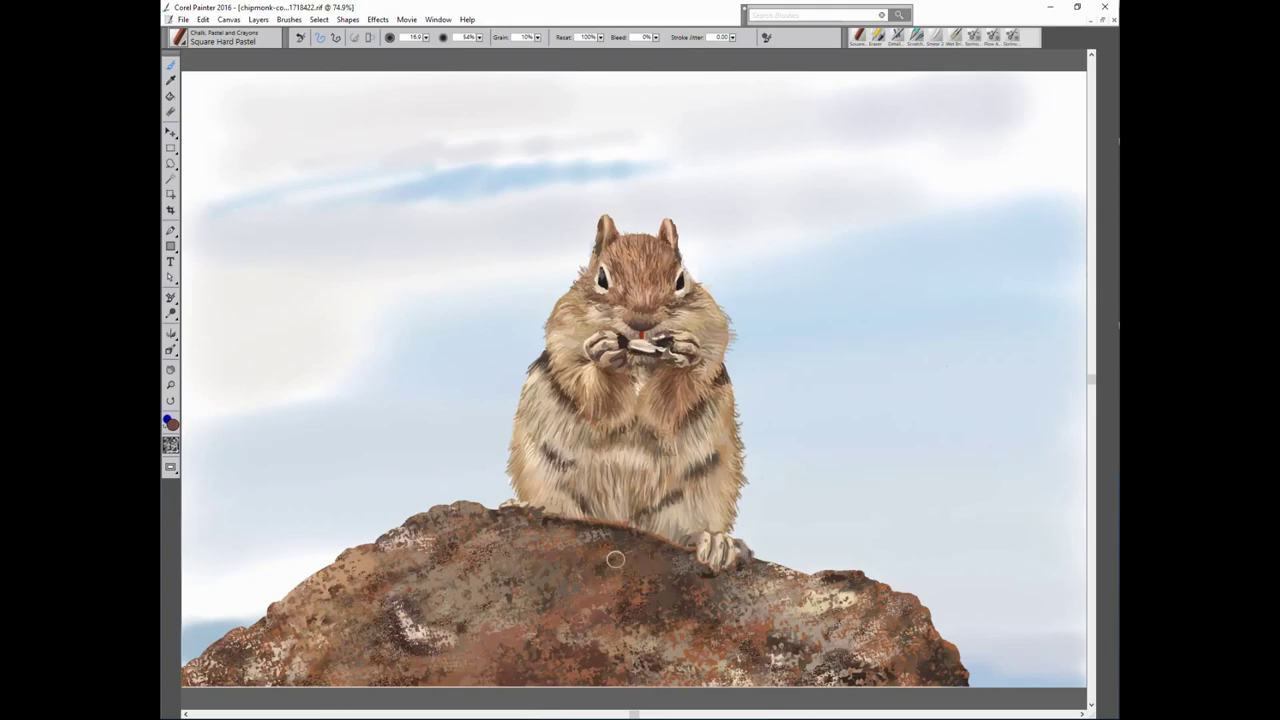
left_click_drag(615, 559, 630, 578)
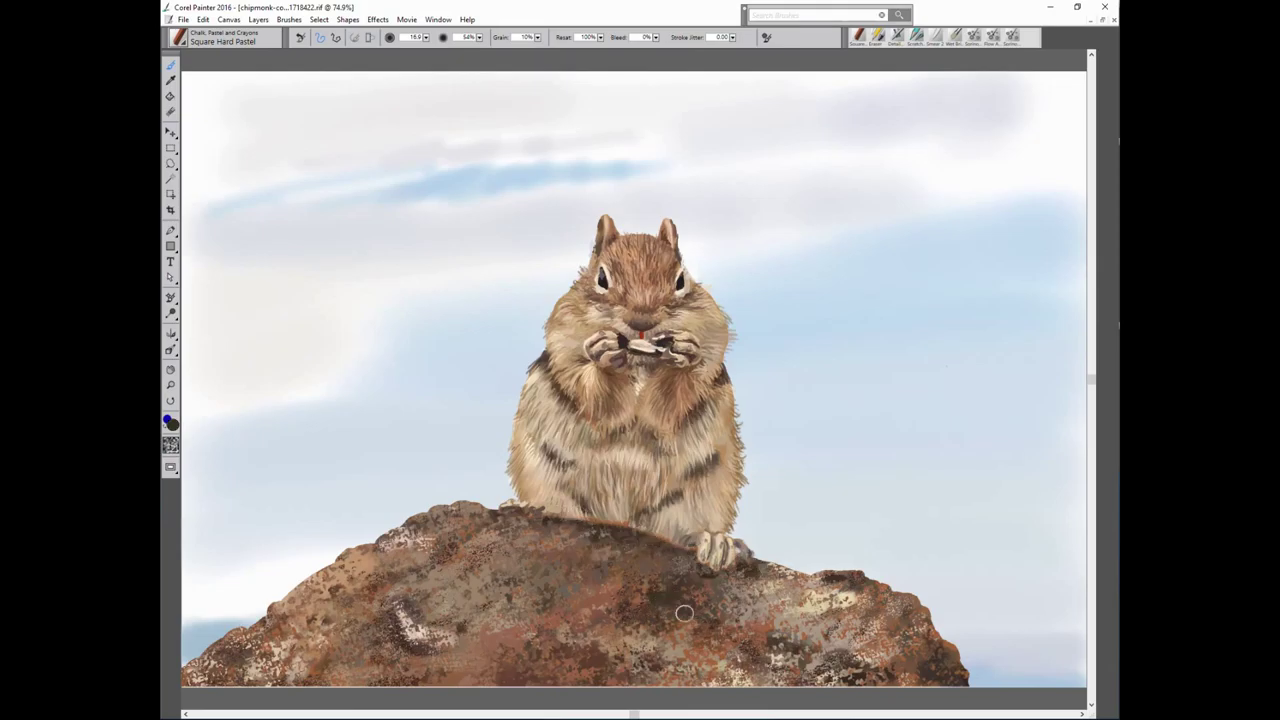
Mottle the rock's left and lower areas with sampled grey-brown and light beige dabs.
left_click(387, 652, "alt")
left_click_drag(380, 650, 405, 675)
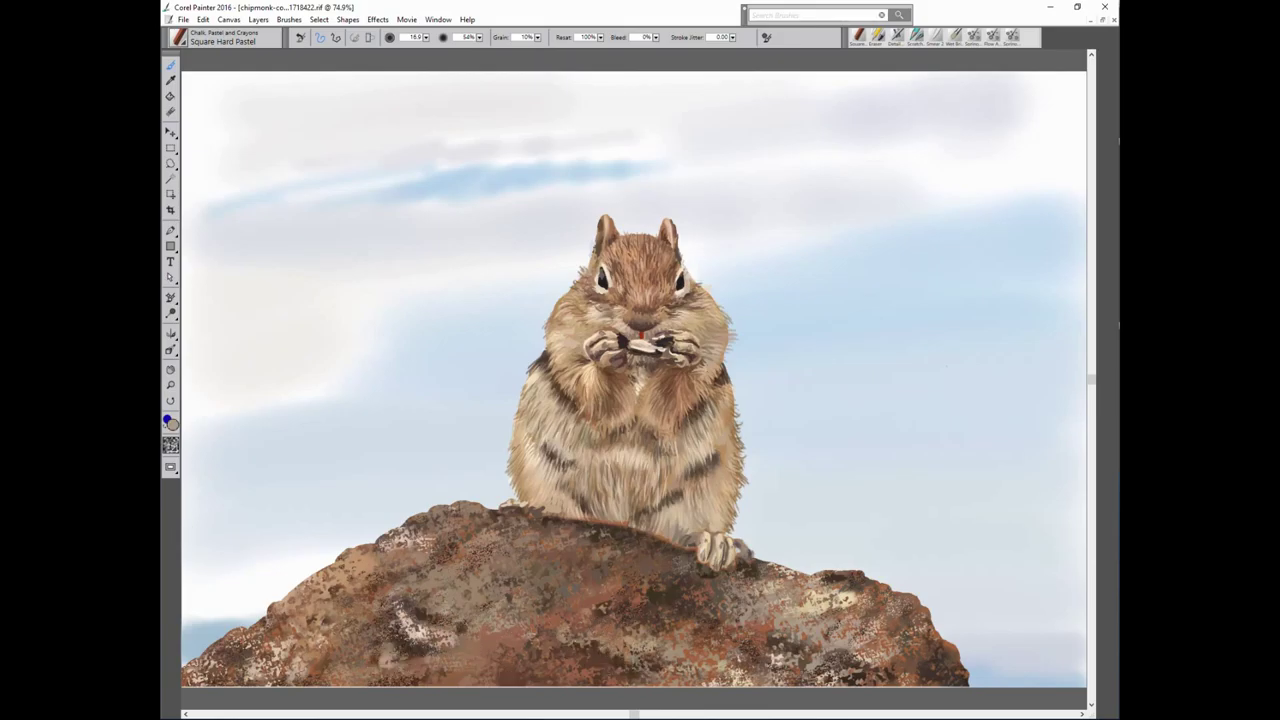
left_click(444, 663, "alt")
left_click_drag(493, 625, 515, 662)
left_click(568, 604, "alt")
left_click_drag(335, 642, 300, 640)
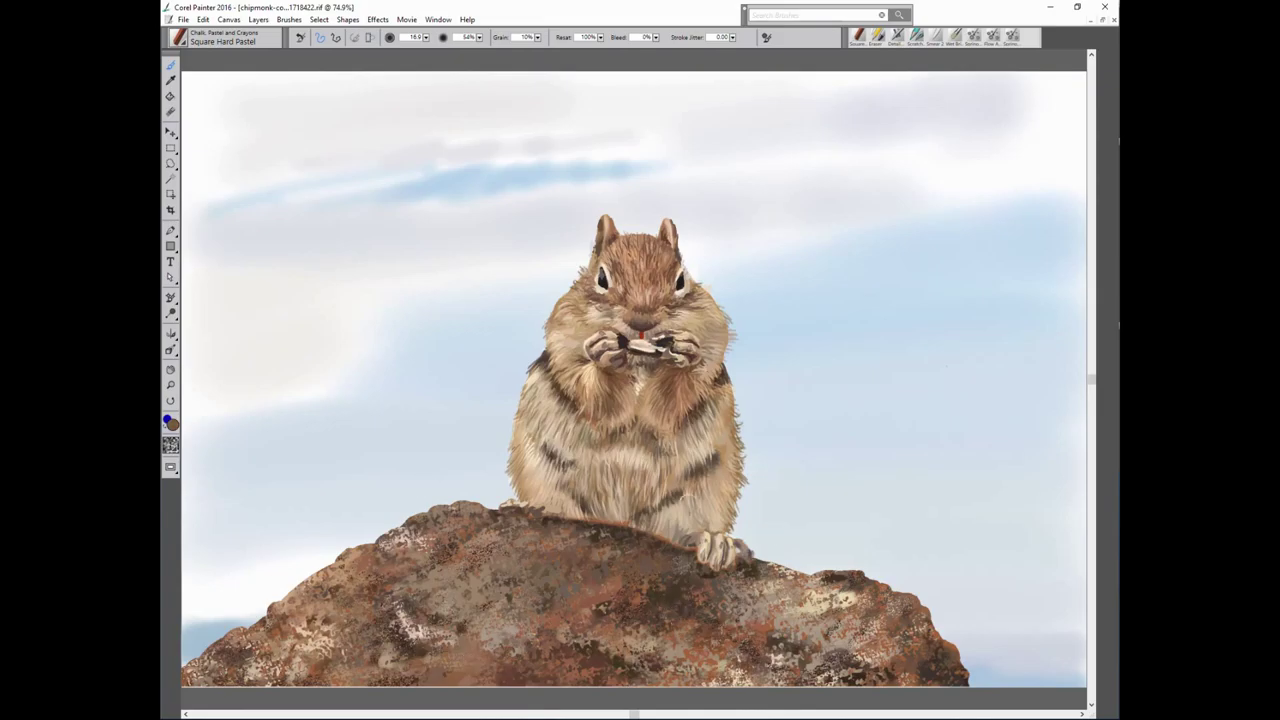
left_click(857, 610, "alt")
left_click_drag(405, 626, 418, 638)
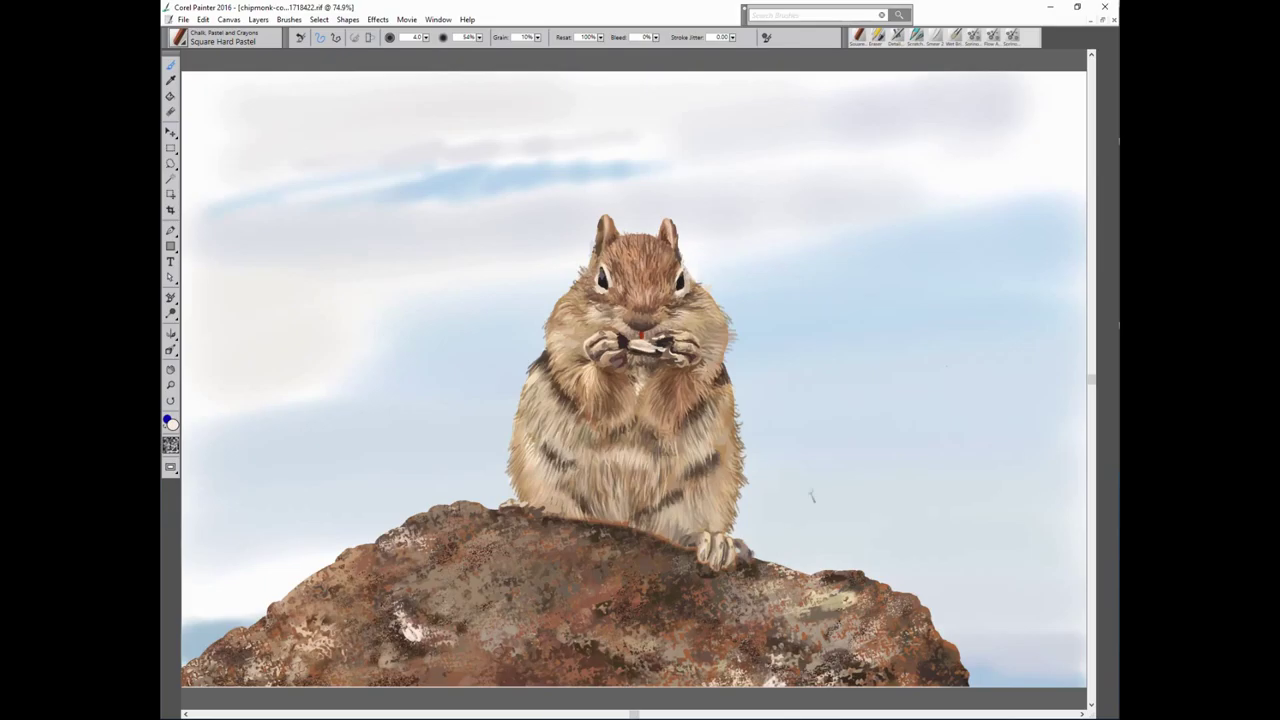
left_click(200, 42)
Pick the Clouds cloud 2 brush and paint the blue streak and grey clouds in the upper-left sky.
left_click(210, 256)
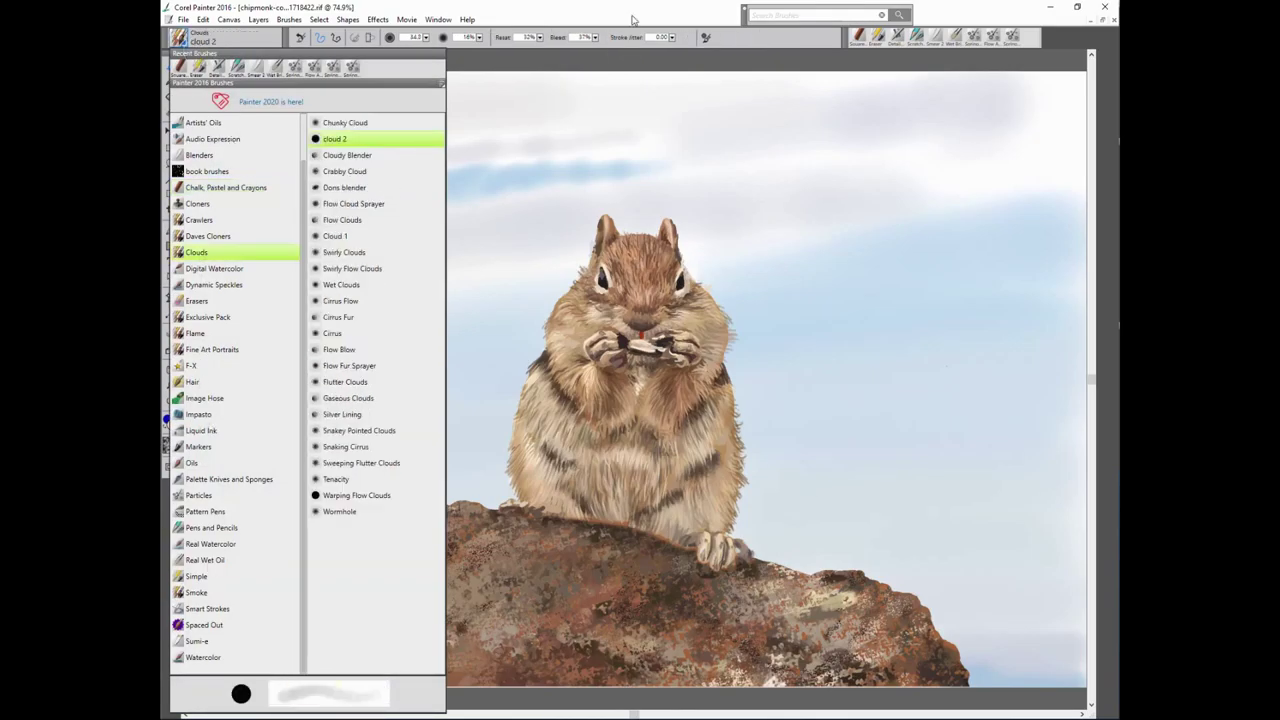
left_click(340, 140)
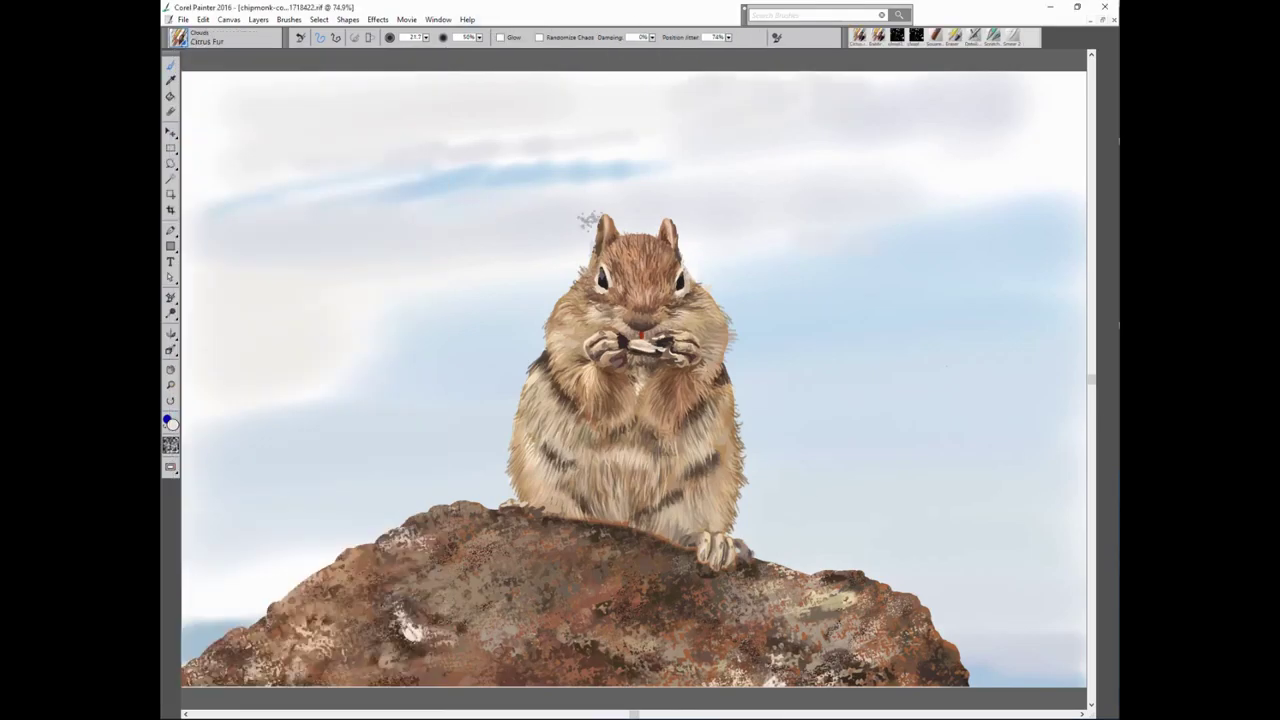
left_click_drag(718, 190, 752, 203)
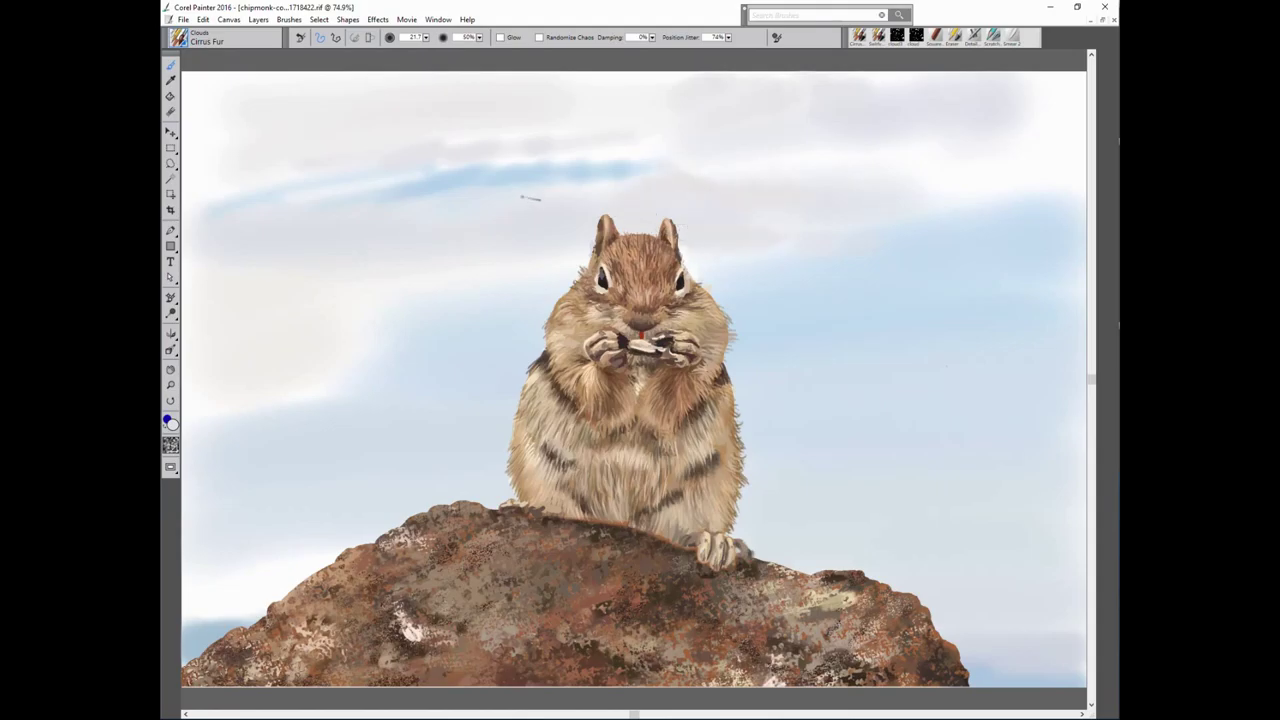
left_click_drag(372, 194, 655, 166)
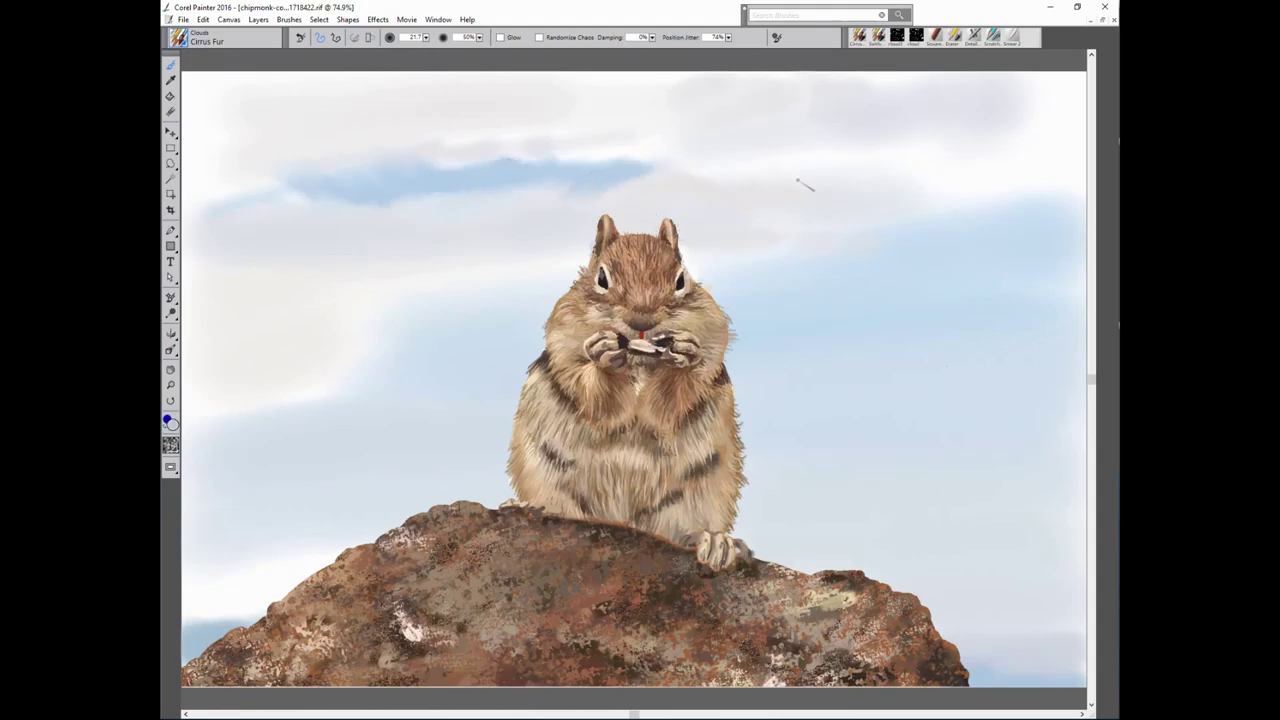
left_click_drag(323, 160, 275, 182)
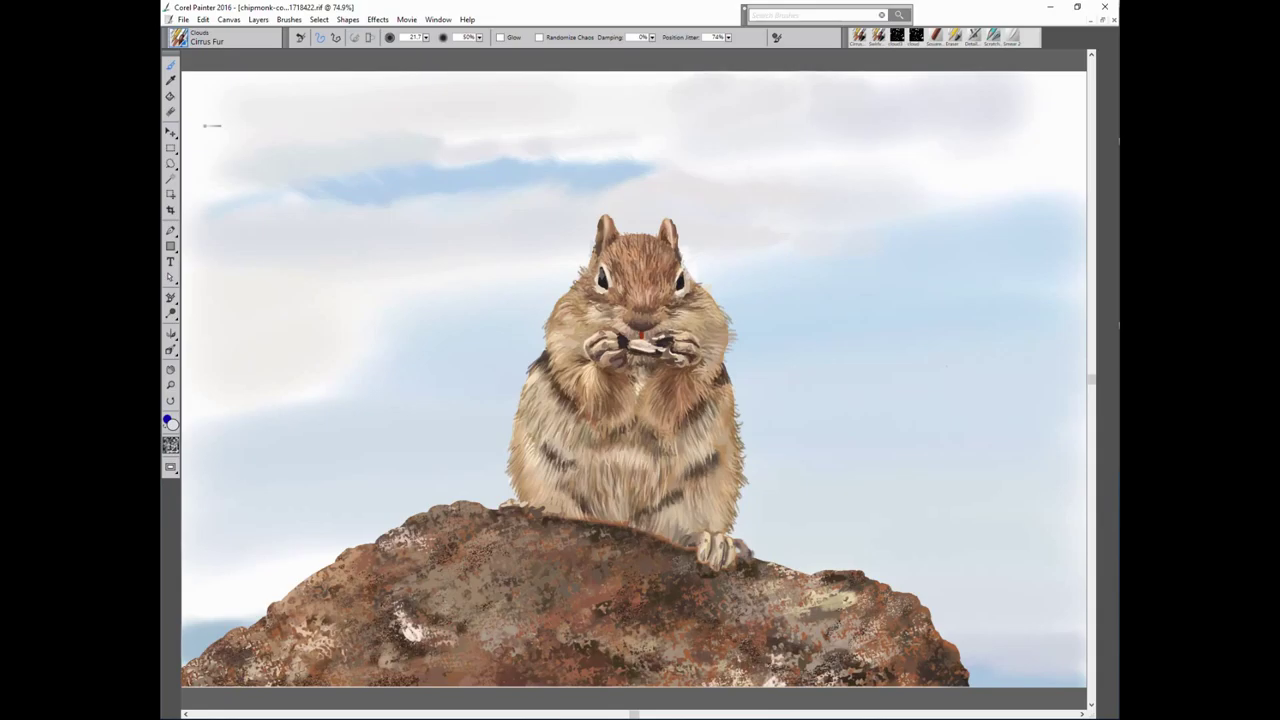
left_click_drag(212, 126, 360, 132)
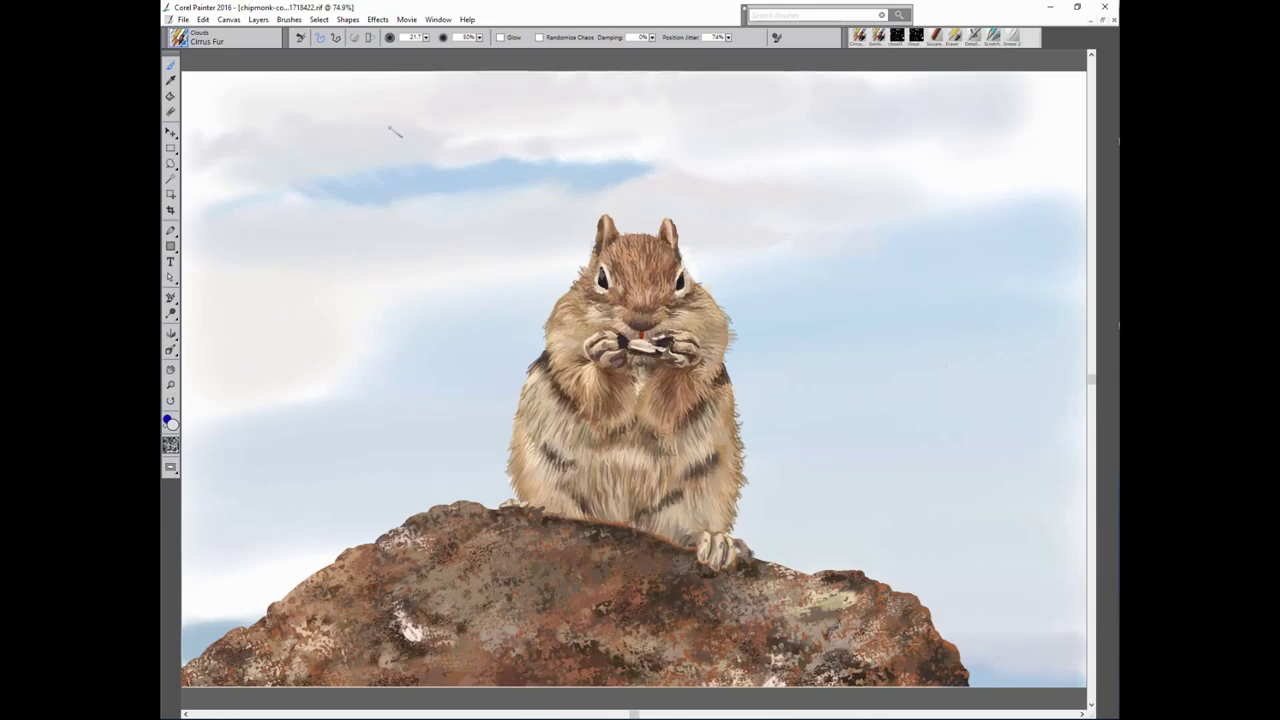
mouse_move(200, 86)
left_mouse_down()
mouse_move(470, 90)
mouse_move(435, 106)
left_mouse_up()
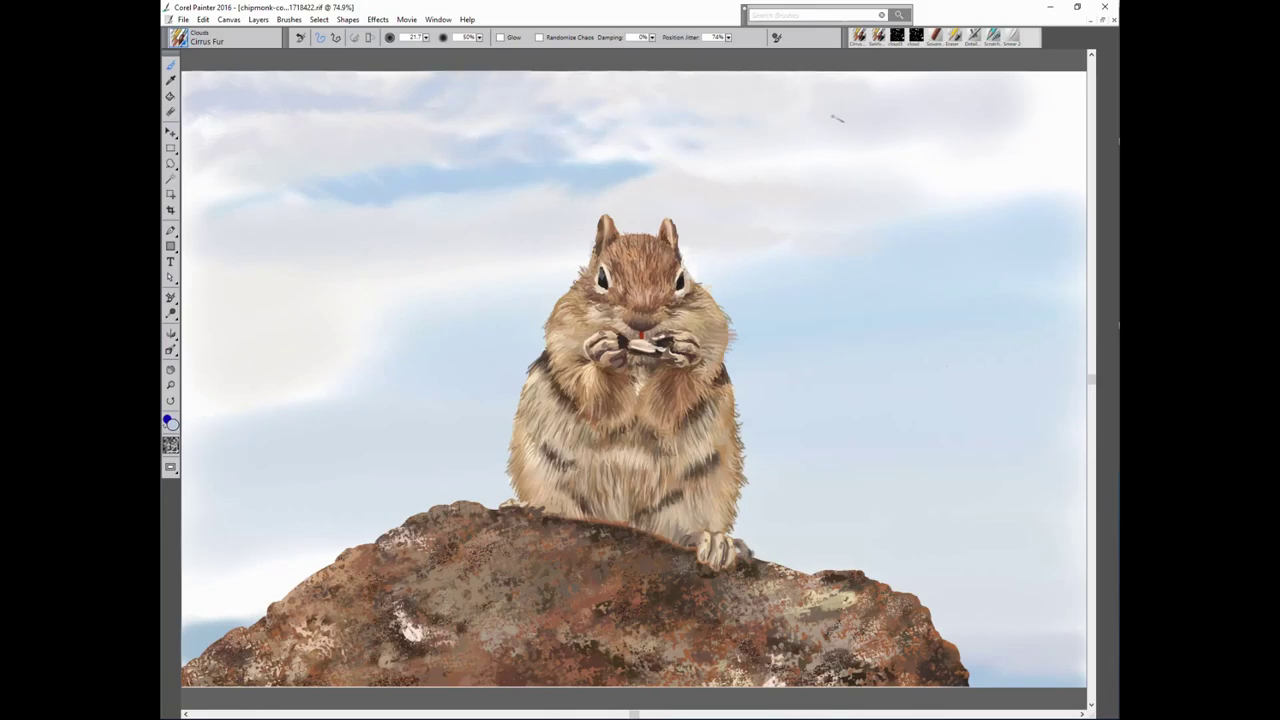
Add grey-blue wisps across the upper-right sky, with the brush reduced to 29.5 for finer strokes.
mouse_move(868, 113)
left_mouse_down()
mouse_move(1002, 134)
mouse_move(1090, 174)
left_mouse_up()
mouse_move(914, 191)
left_mouse_down()
mouse_move(1020, 102)
mouse_move(757, 234)
mouse_move(871, 177)
mouse_move(918, 222)
left_mouse_up()
mouse_move(752, 275)
left_mouse_down()
mouse_move(1054, 272)
mouse_move(1045, 290)
left_mouse_up()
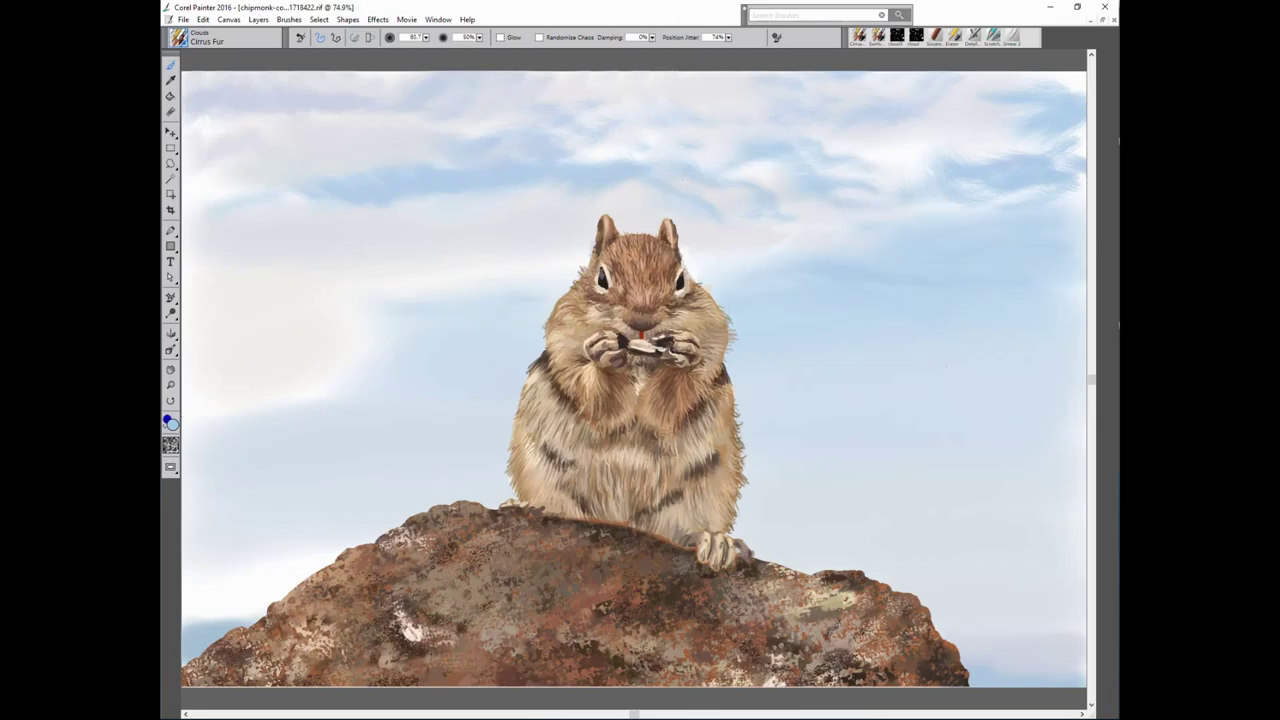
left_click_drag(950, 204, 903, 204)
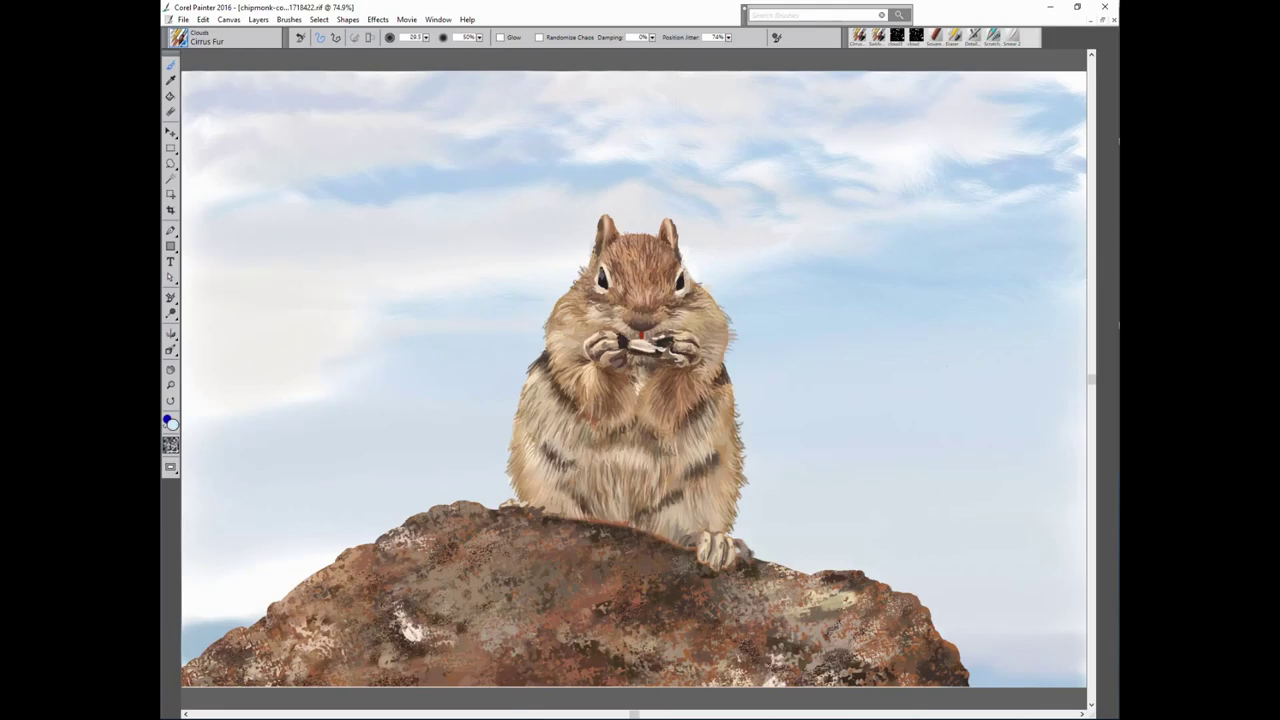
left_click_drag(738, 338, 788, 332)
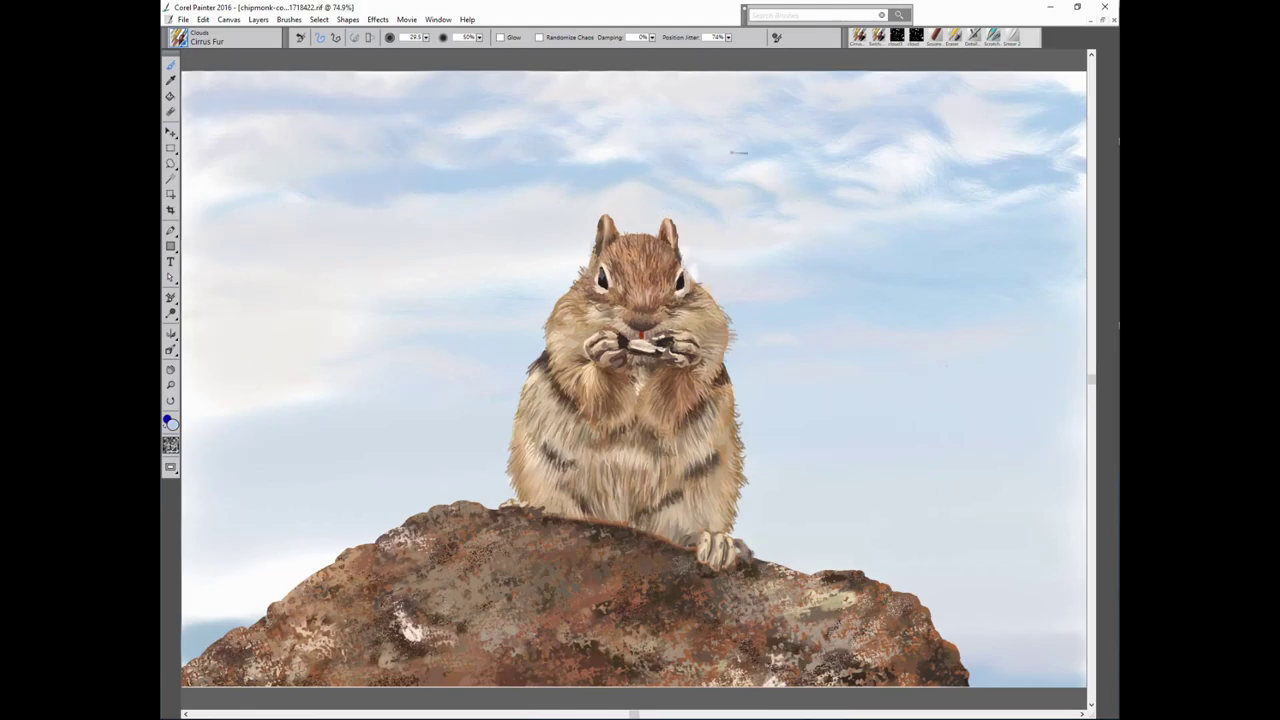
left_click_drag(738, 152, 660, 168)
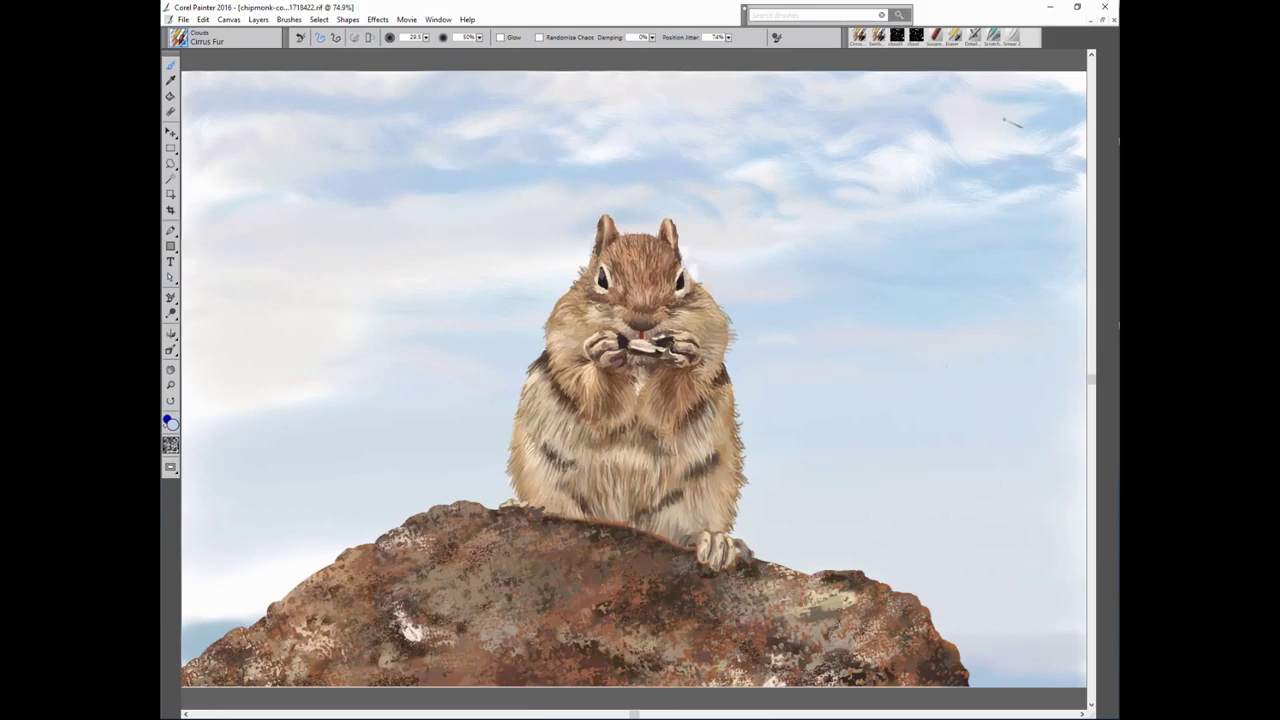
left_click_drag(665, 188, 721, 205)
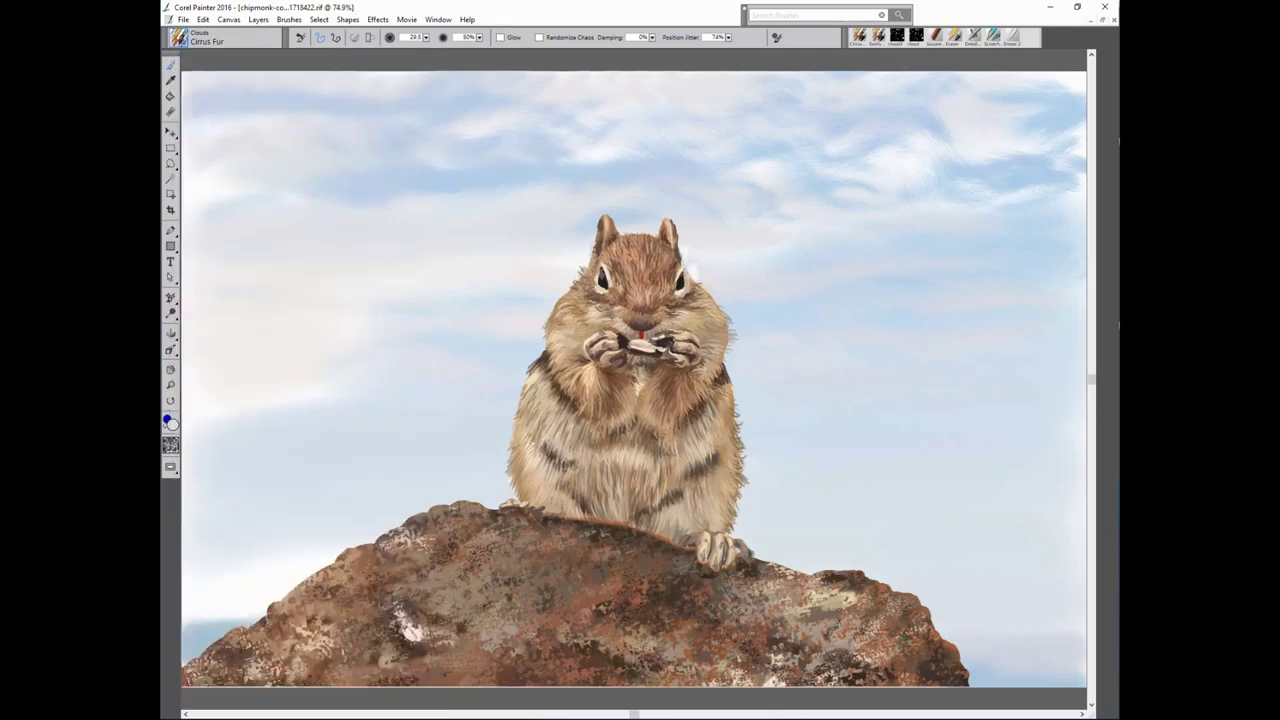
Test the Cirrus and Sweeping Flutter Clouds brushes with streaks across the sky.
left_click(333, 334)
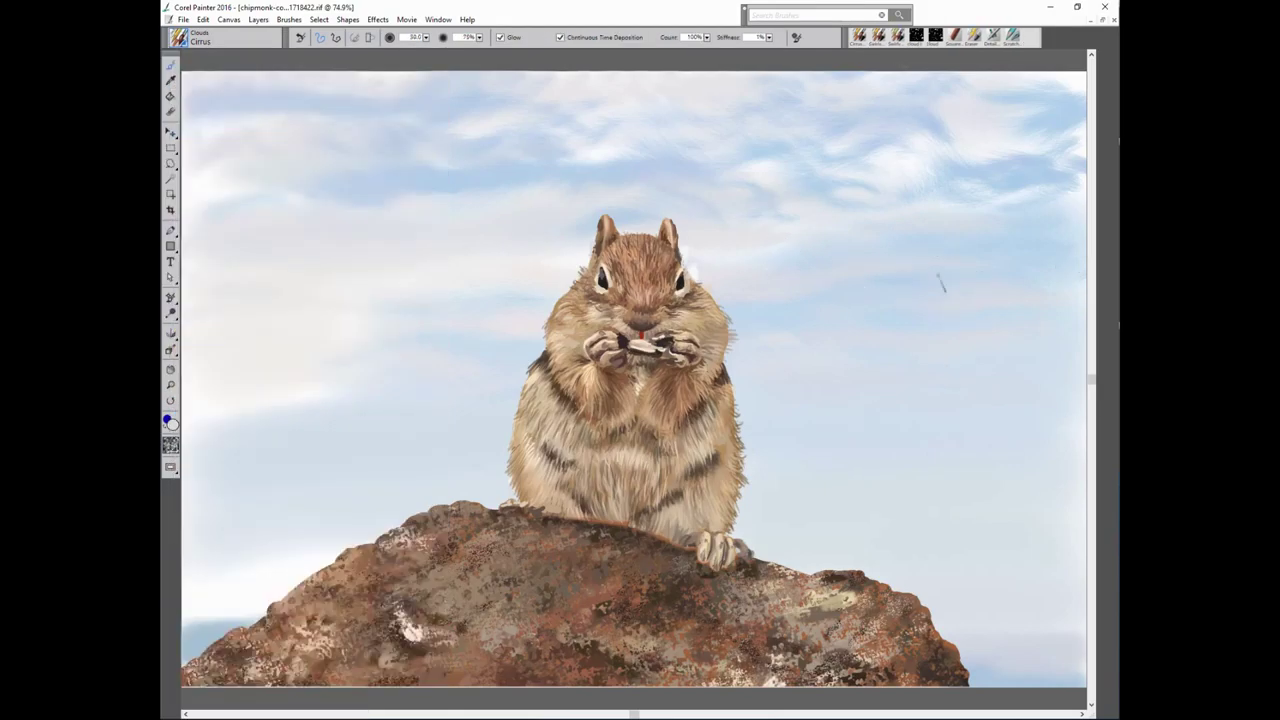
left_click_drag(830, 320, 1020, 342)
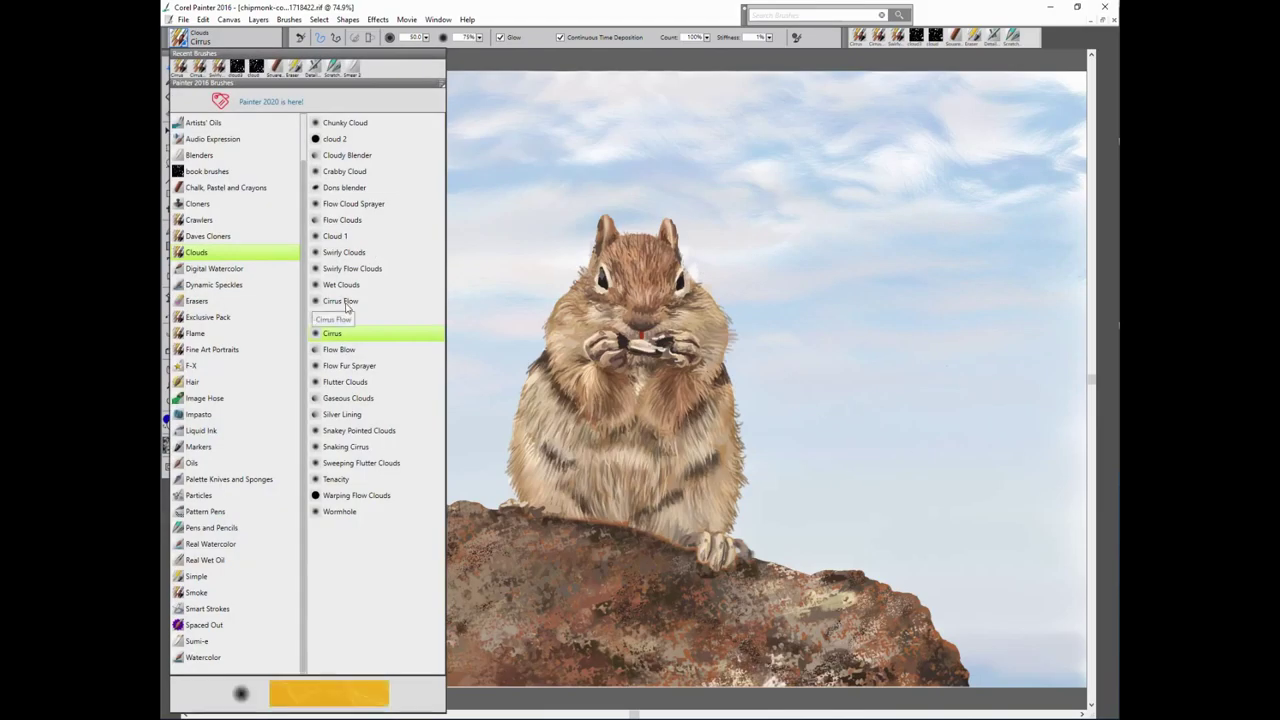
left_click(361, 463)
left_click_drag(245, 332, 515, 328)
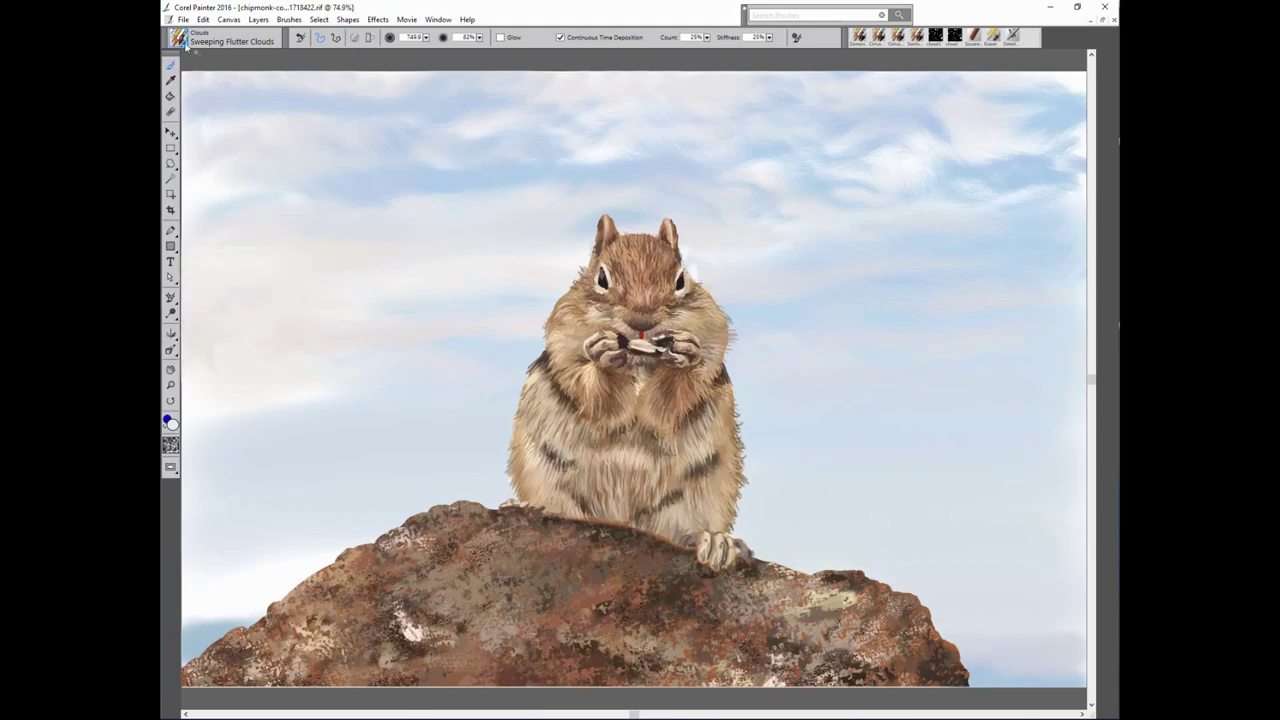
Try Swirly Clouds, then Crabby Cloud strokes on the sky, and shrink the Crabby Cloud brush.
left_click(178, 38)
left_click(361, 477)
left_click_drag(466, 274, 220, 318)
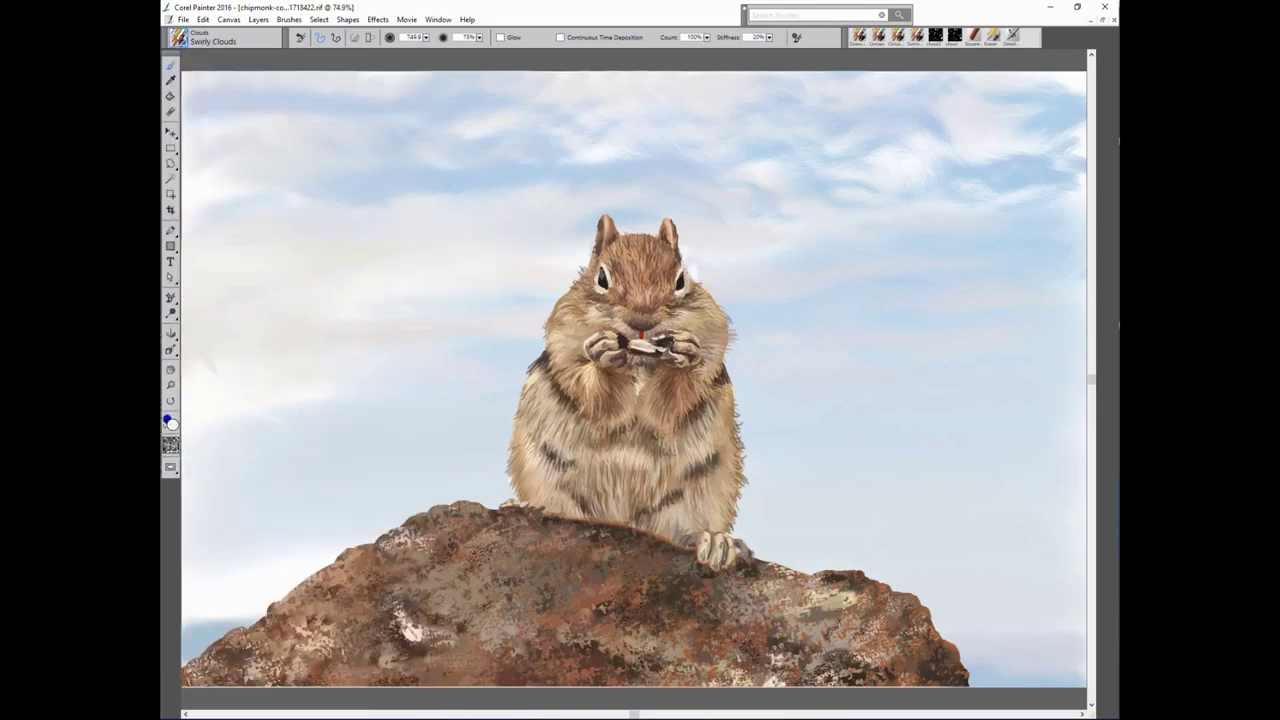
left_click(178, 38)
left_click(356, 172)
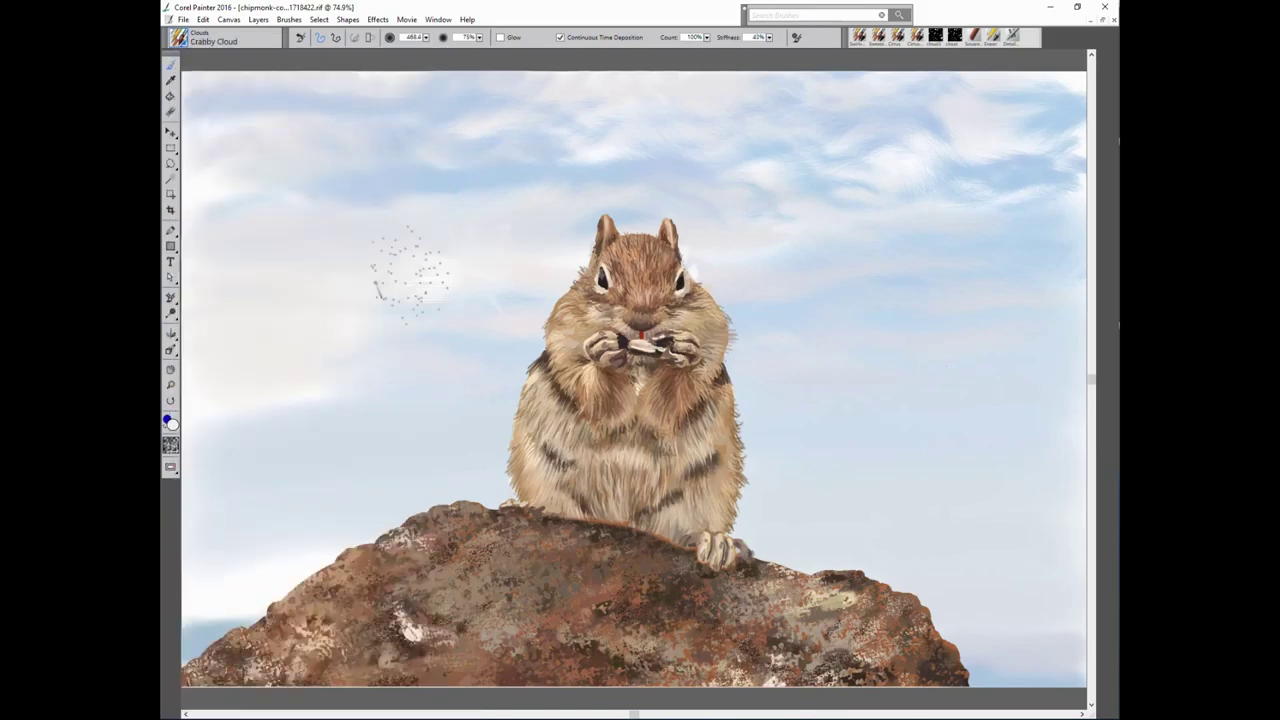
left_click_drag(265, 218, 585, 215)
key("bracketleft")
key("bracketleft")
key("bracketleft")
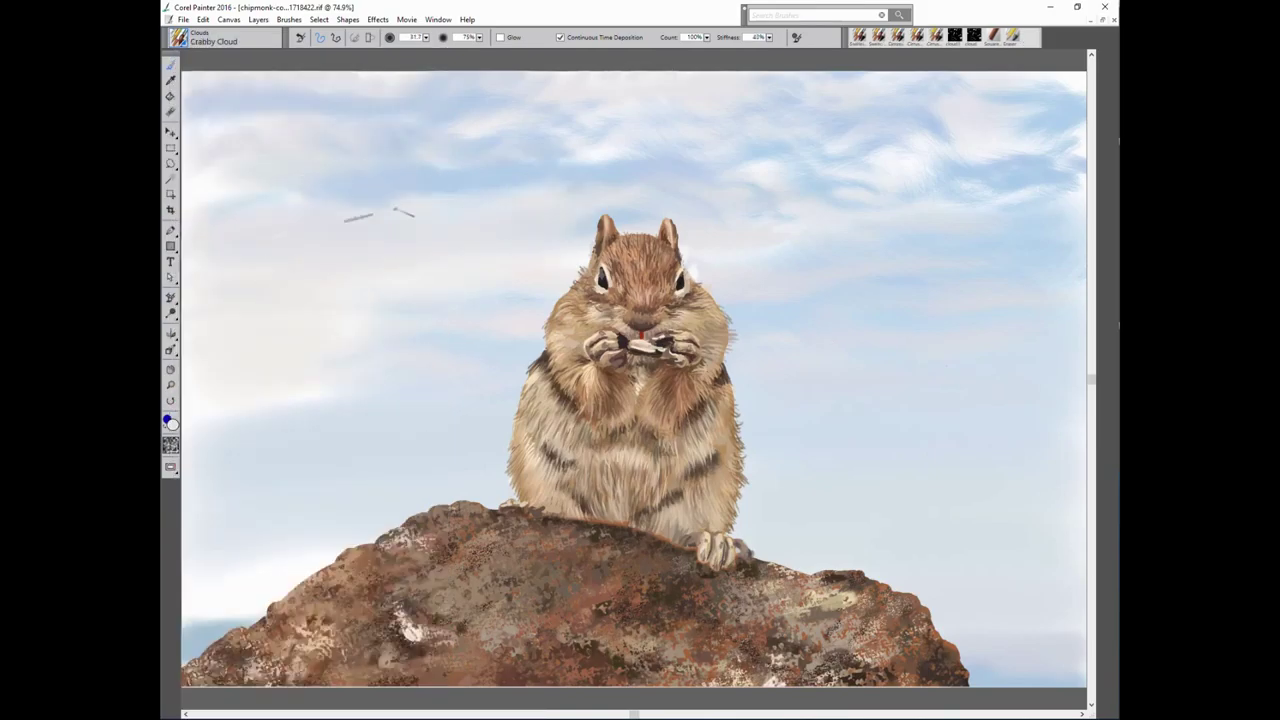
Switch to the Clouds 'cloud 2' brush, size it to 27.0, and dab haze left of the rock.
left_click(178, 38)
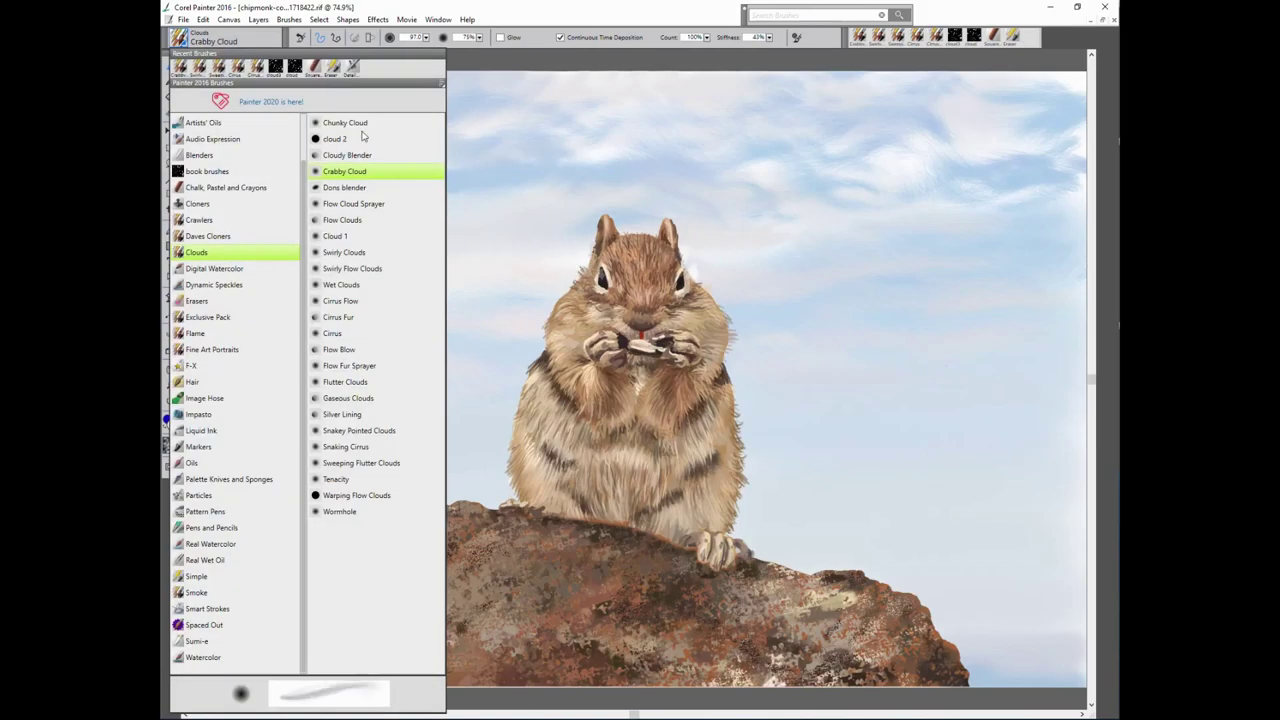
left_click(336, 150)
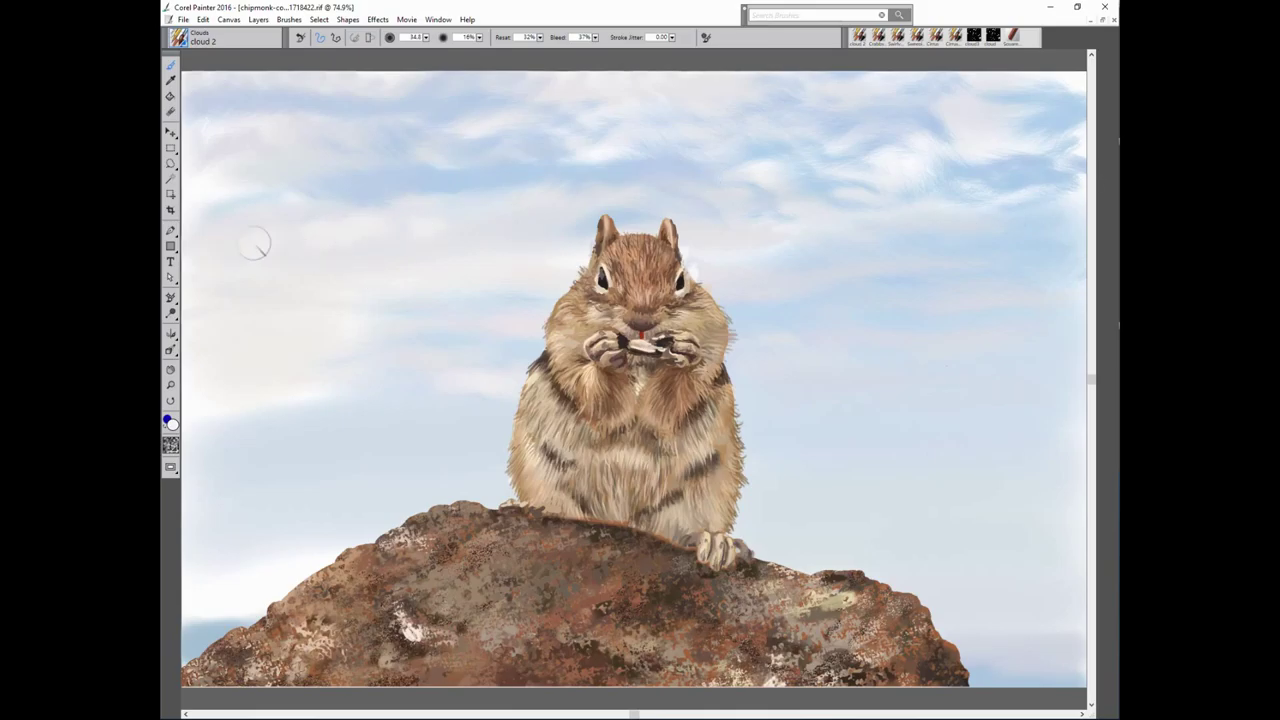
key("bracketleft")
key("bracketleft")
key("bracketleft")
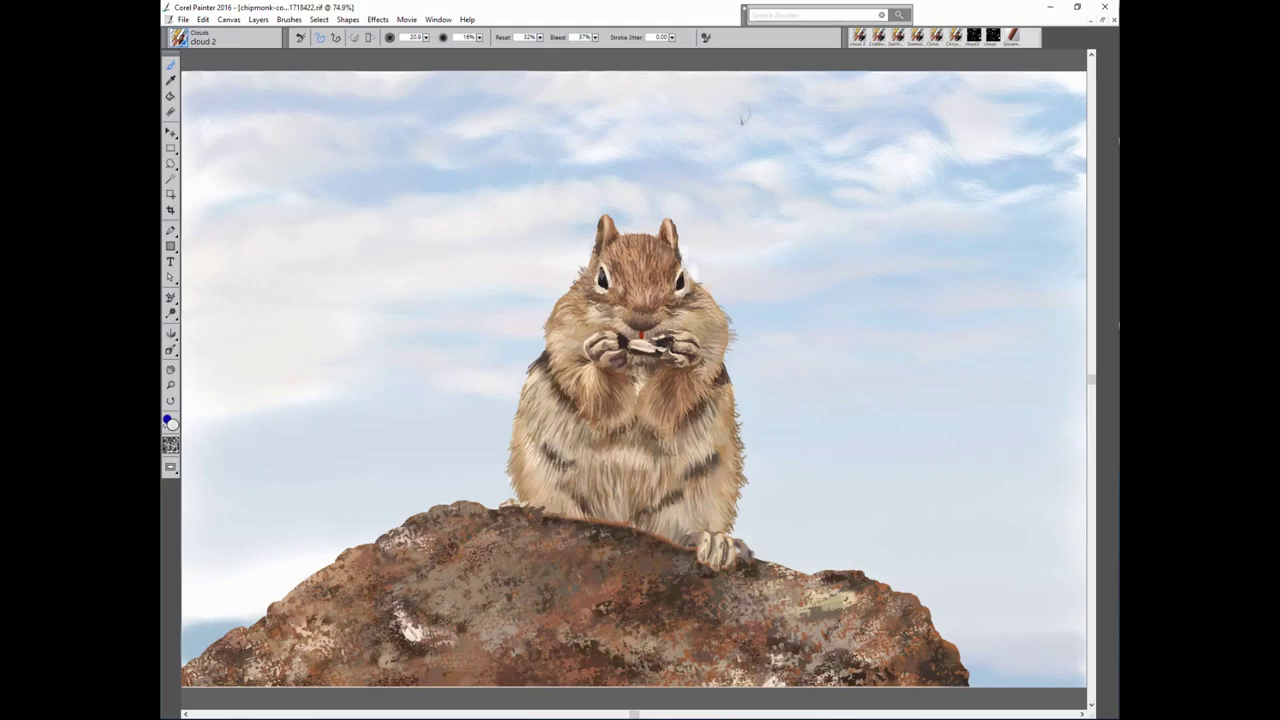
key("bracketright")
key("bracketright")
key("bracketleft")
key("bracketleft")
key("bracketleft")
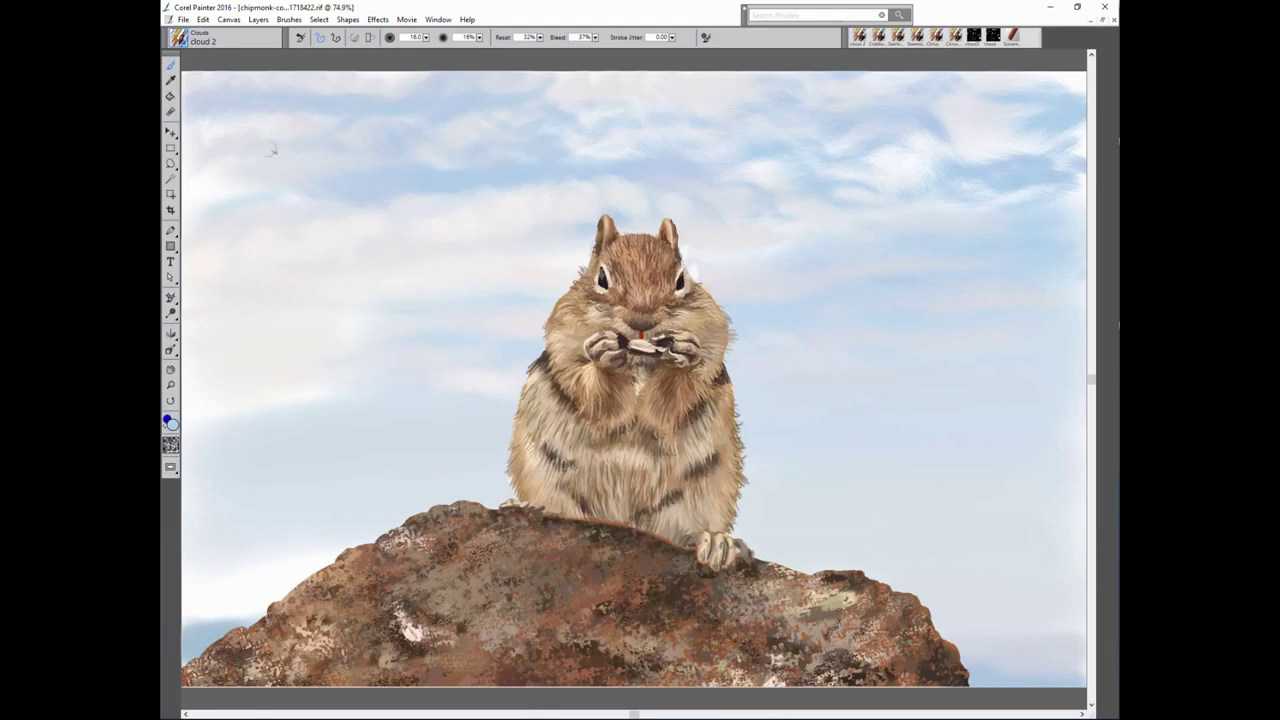
key("]")
key("]")
key("]")
key("[")
key("[")
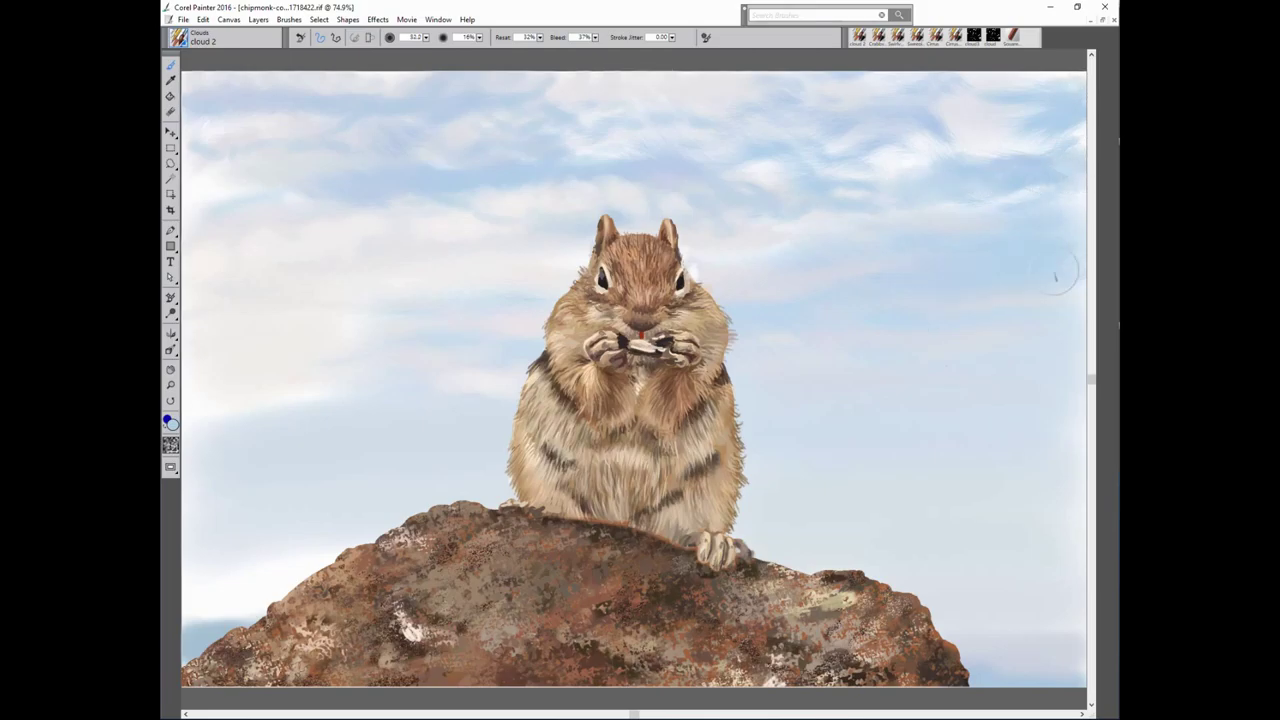
key("]")
key("]")
key("]")
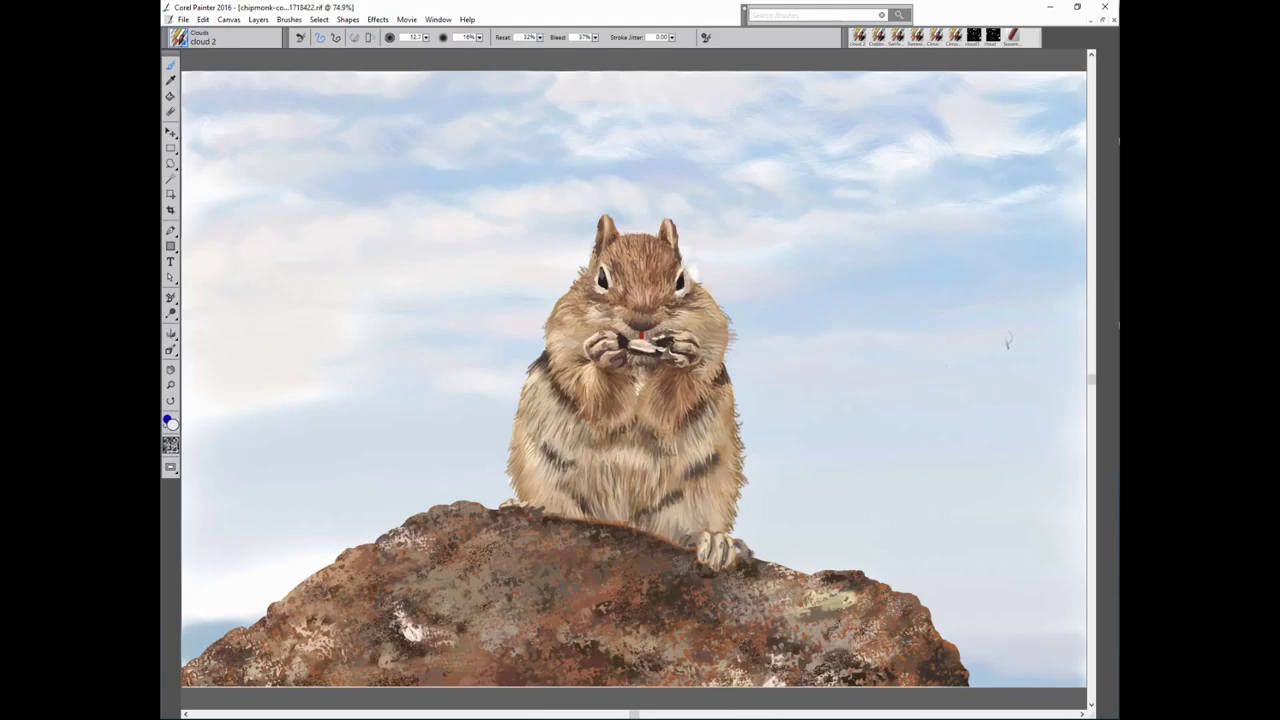
key("]")
key("]")
key("[")
key("[")
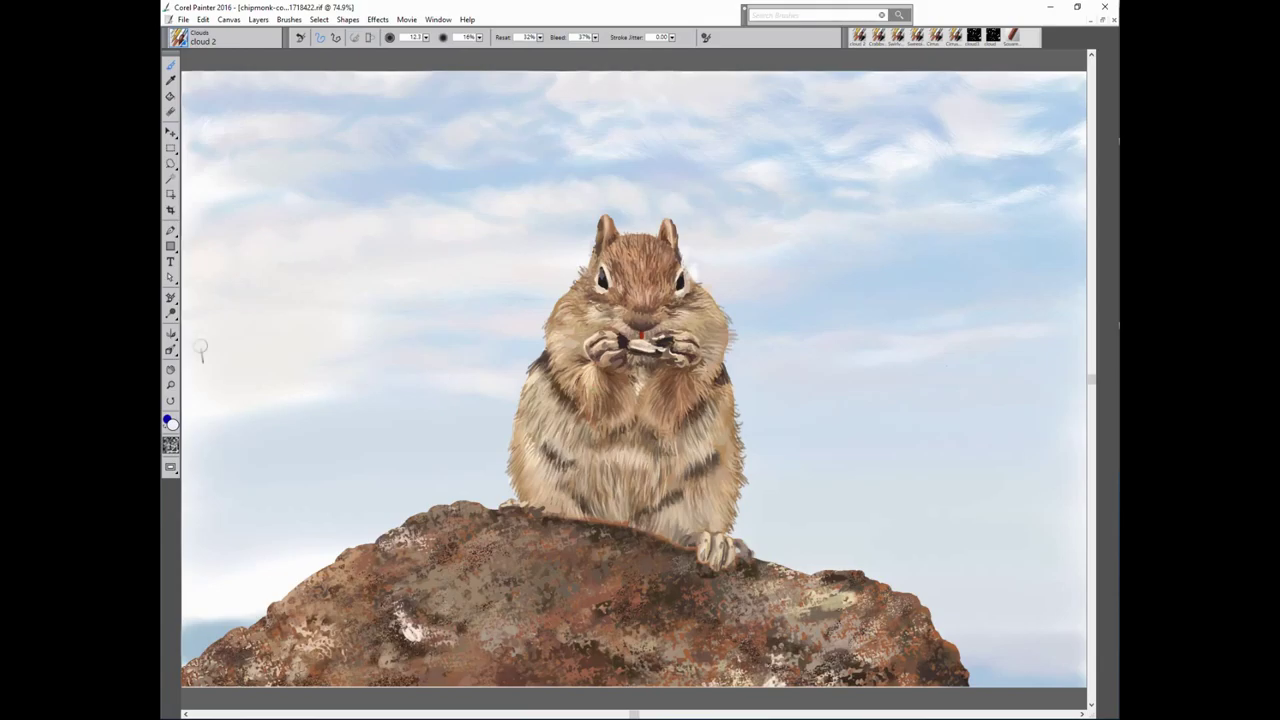
key("]")
key("]")
key("]")
key("]")
key("]")
key("]")
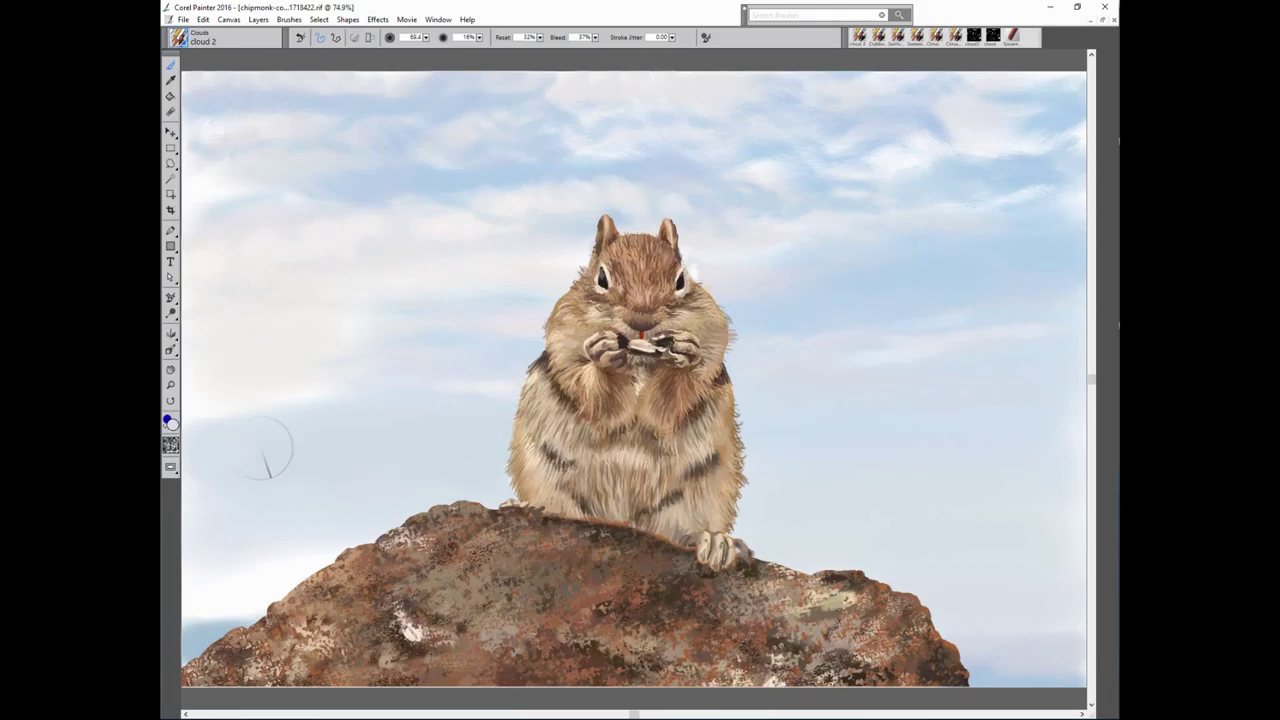
key("[")
key("[")
key("[")
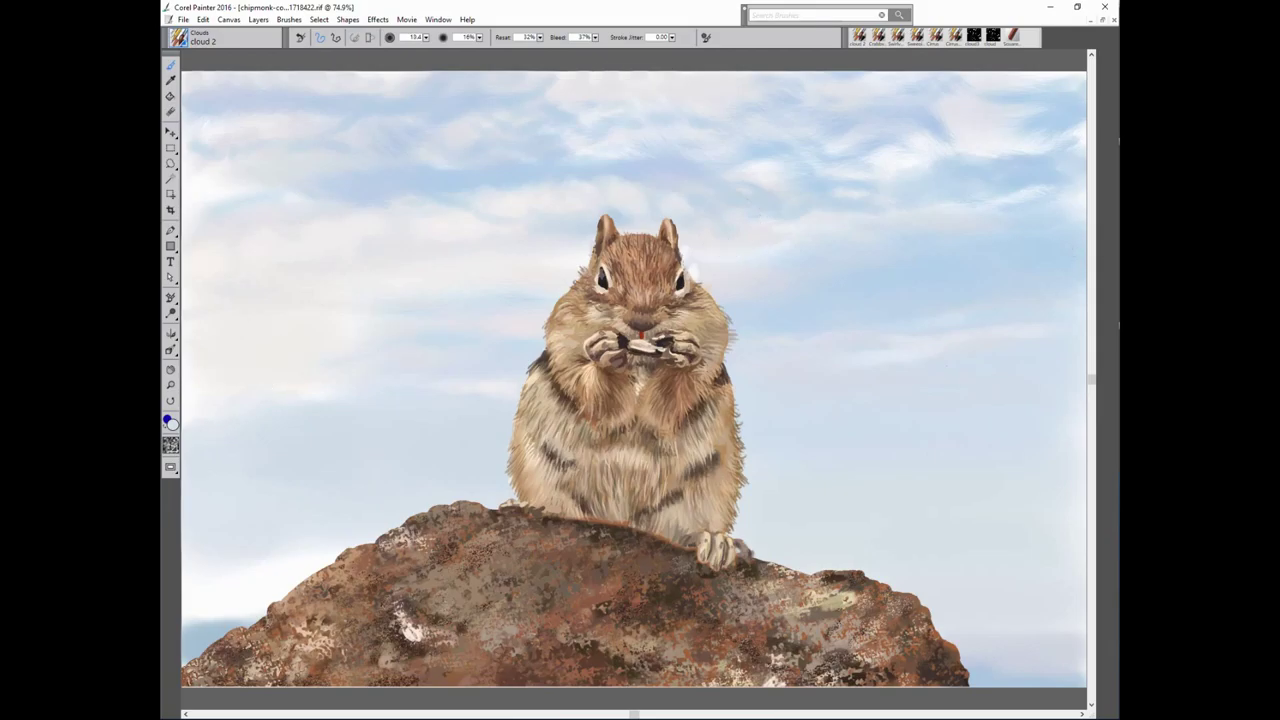
key("]")
key("]")
key("]")
key("]")
key("]")
key("]")
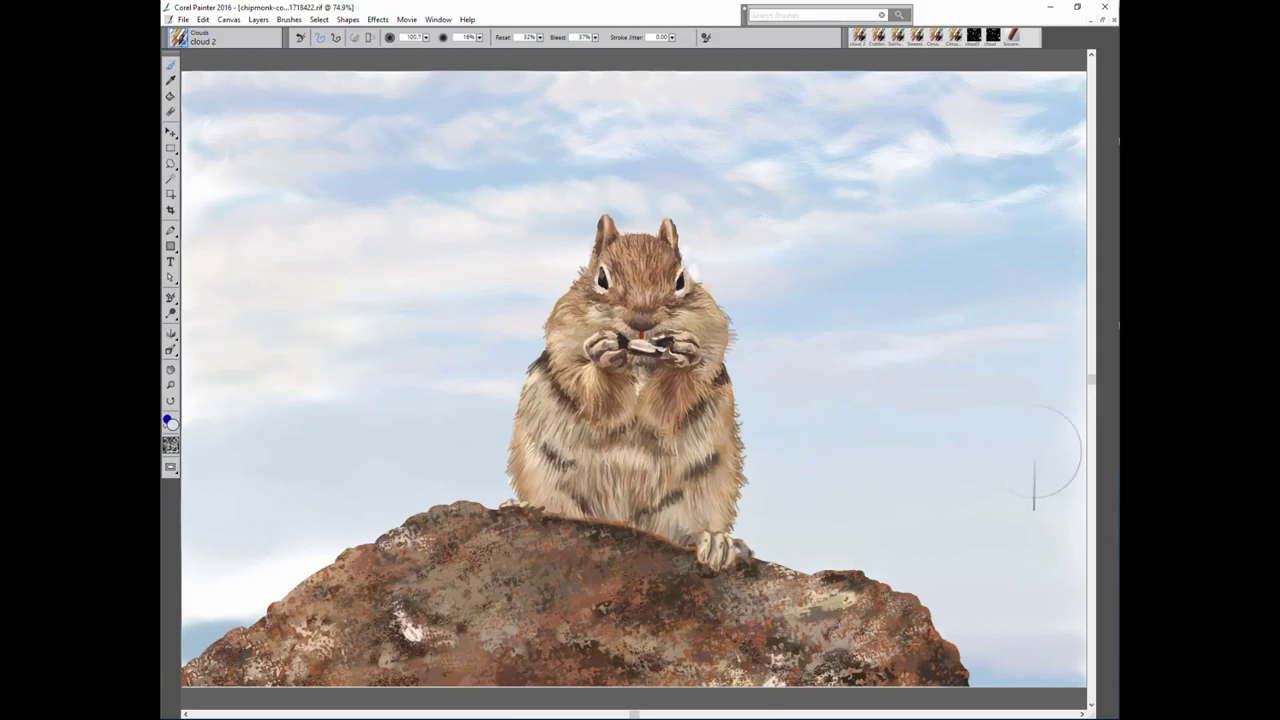
key("[")
key("[")
key("[")
left_click_drag(244, 598, 200, 606)
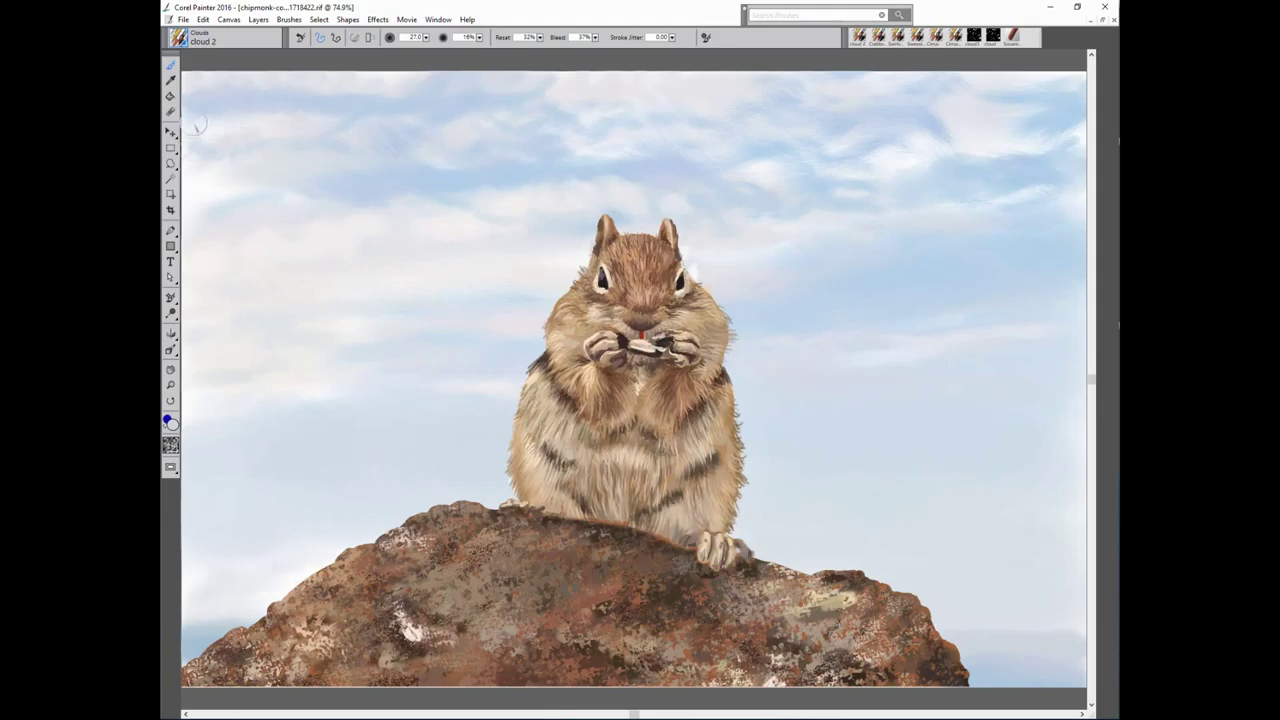
Shrink the Eraser, save the painting with Save As, and select the Scratchboard Tool.
key("e")
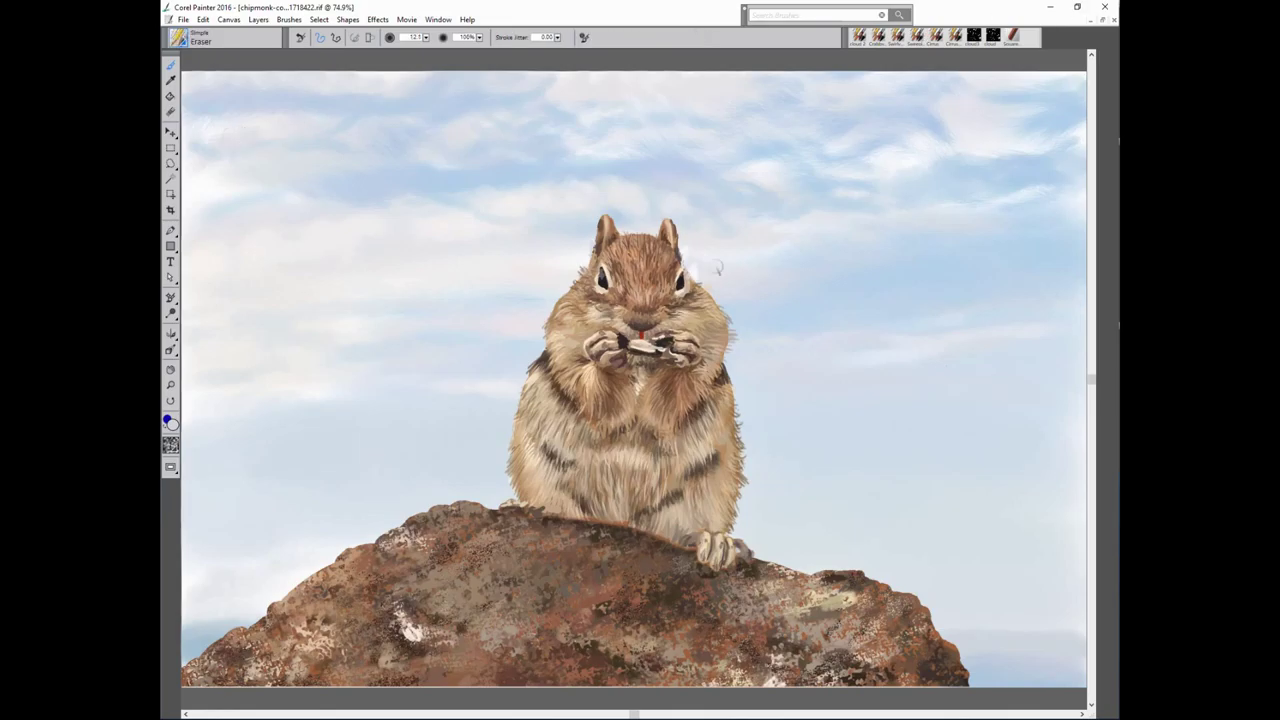
key("bracketleft")
key("bracketleft")
key("bracketleft")
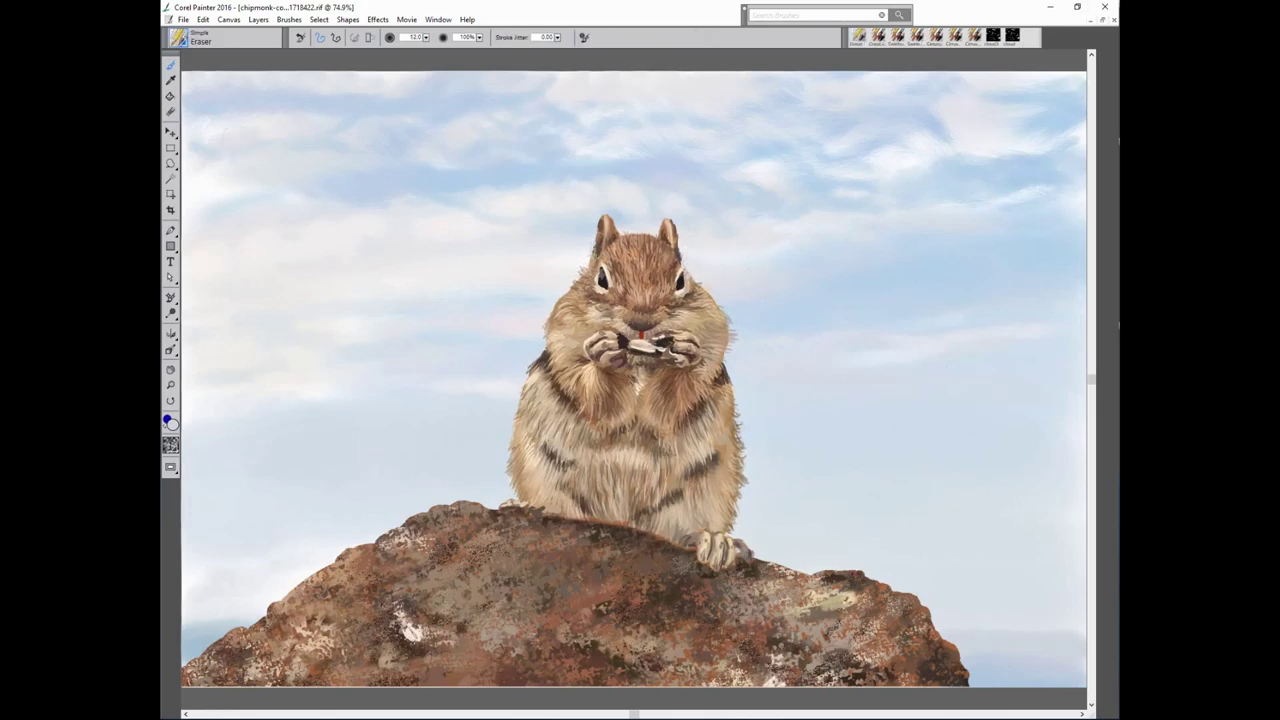
left_click(183, 19)
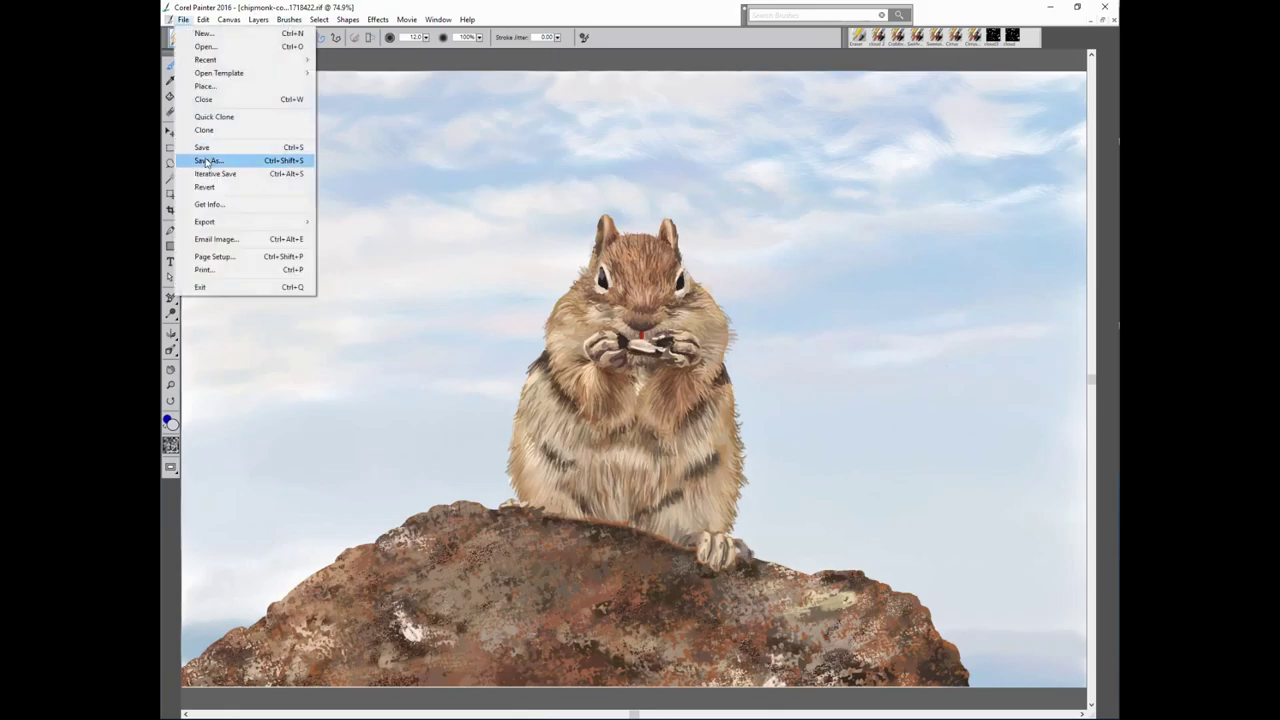
left_click(220, 157)
left_click(778, 389)
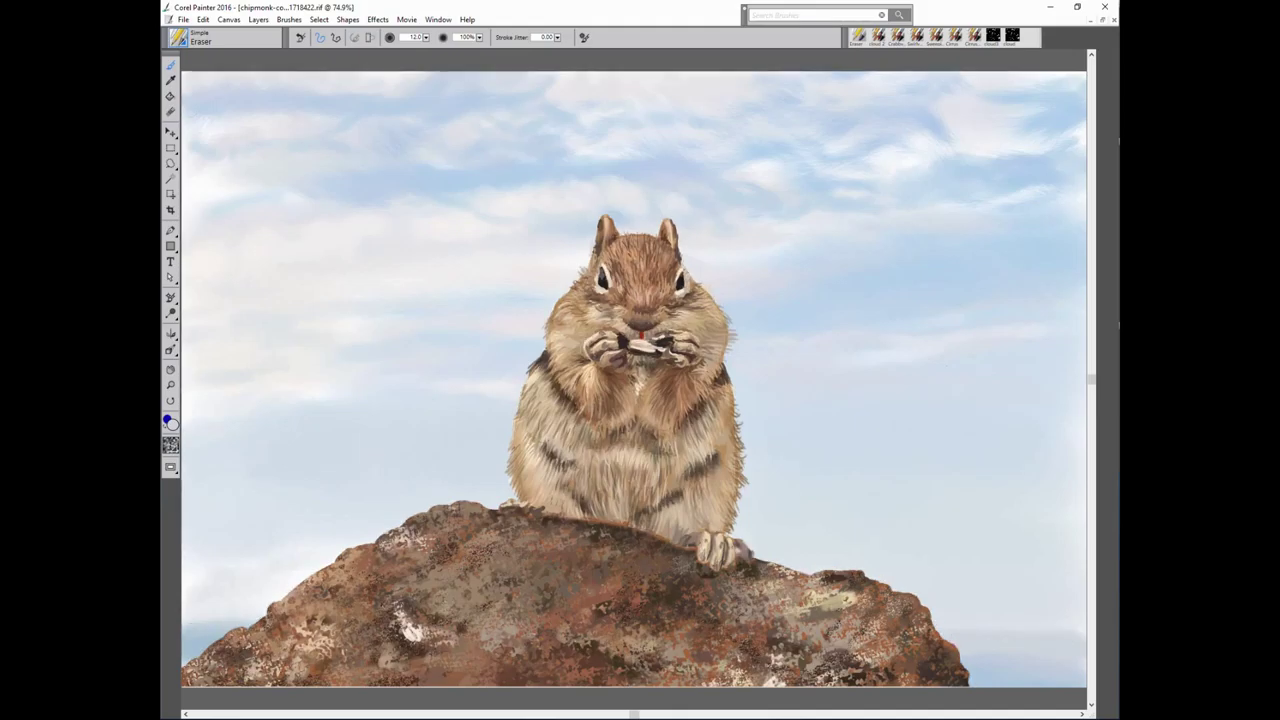
key("slash")
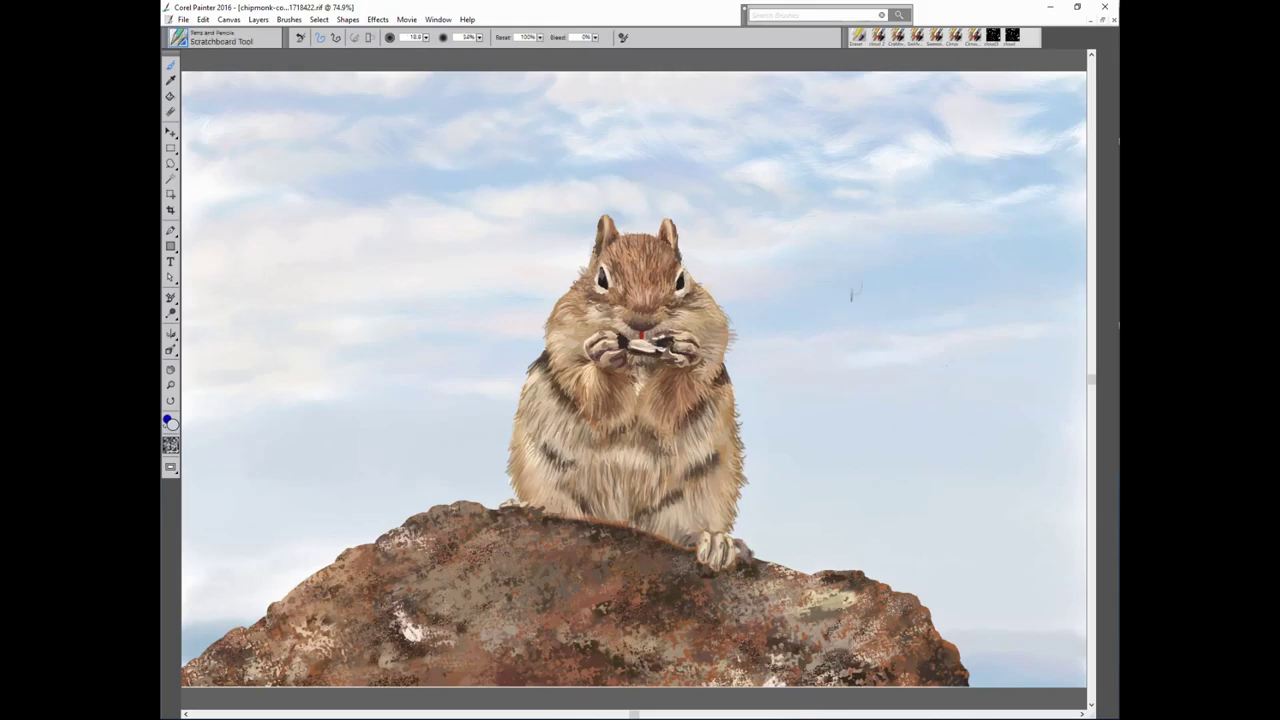
Sample light colours and paint a thin whisker beside the chipmunk's face with a finer pen.
key("bracketright")
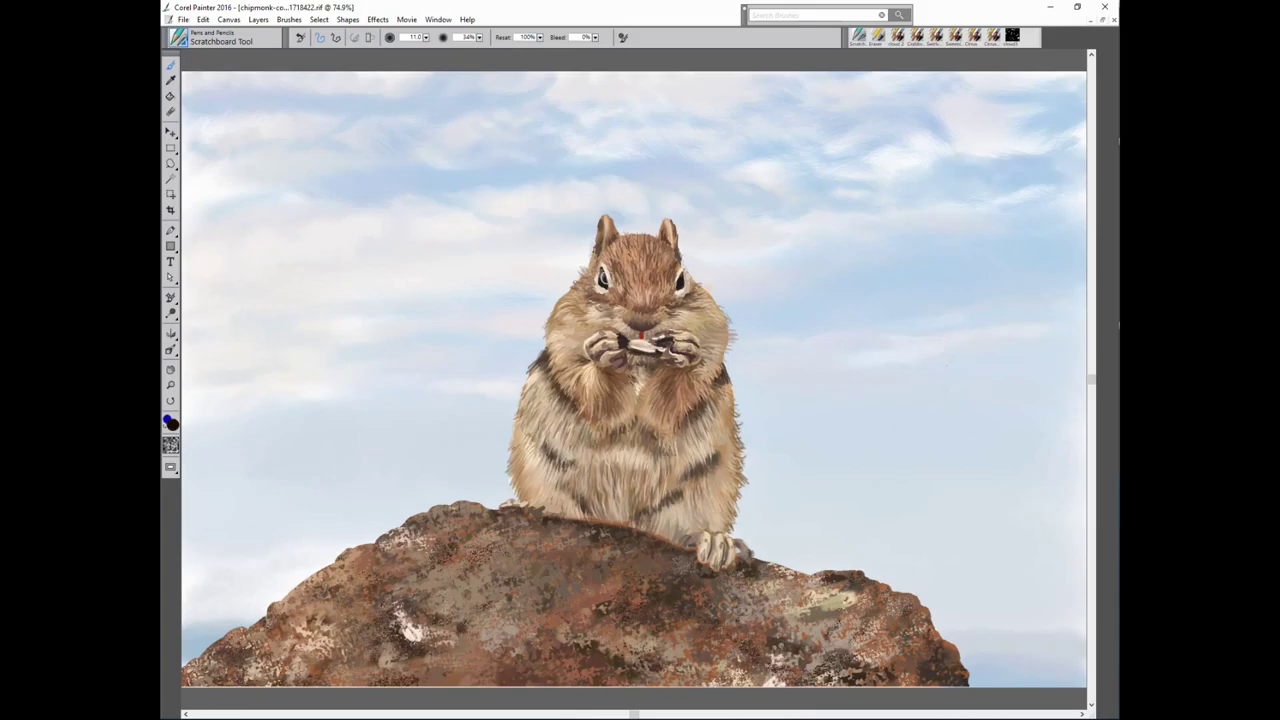
left_click(766, 228, "alt")
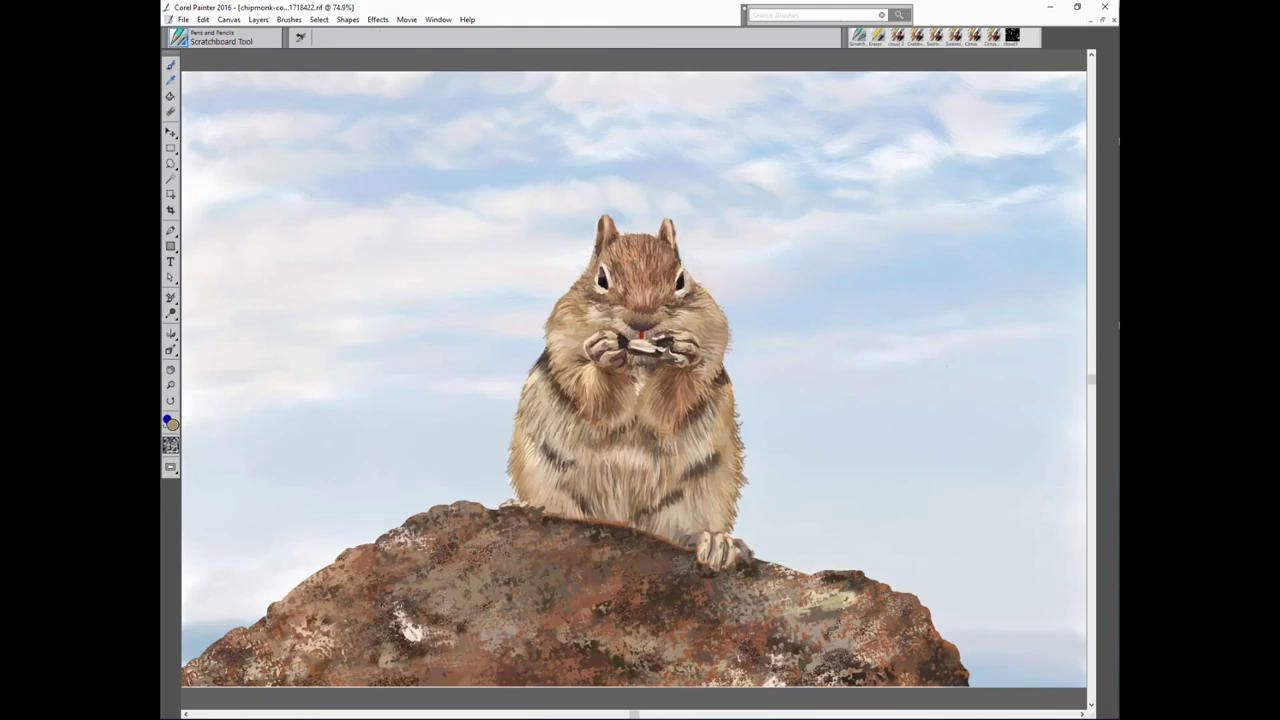
left_click(600, 300, "alt")
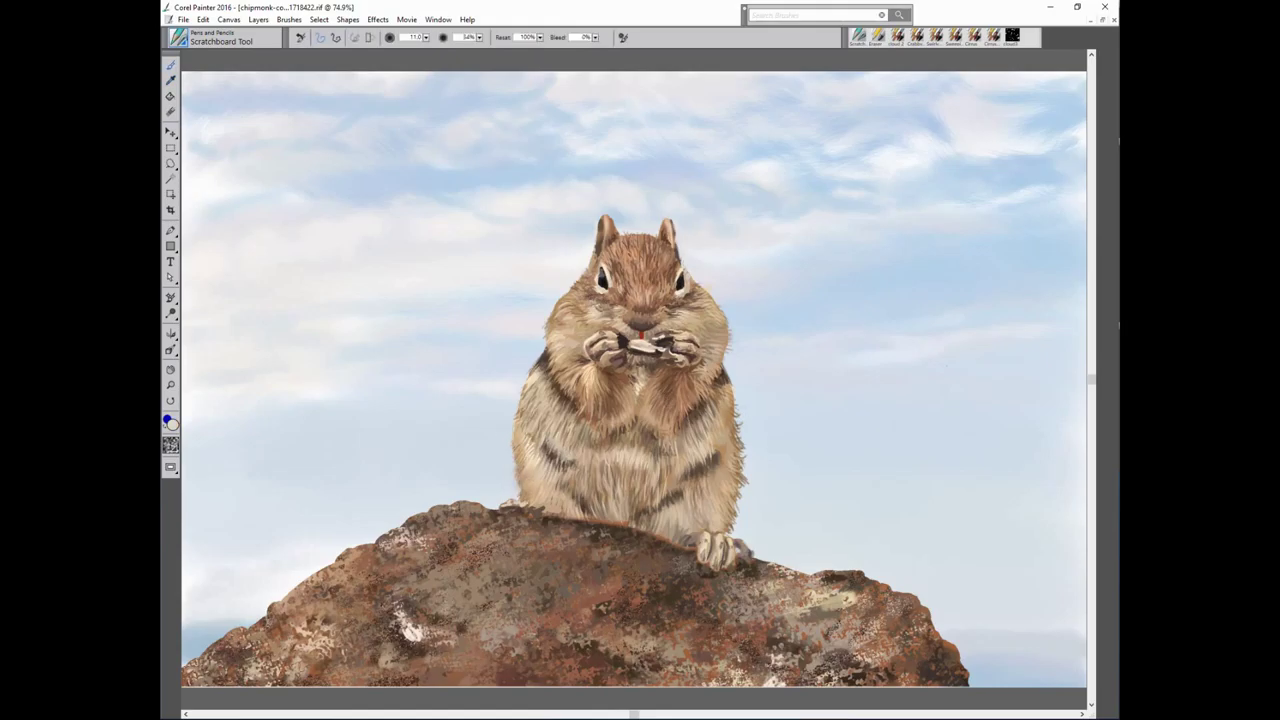
key("alt")
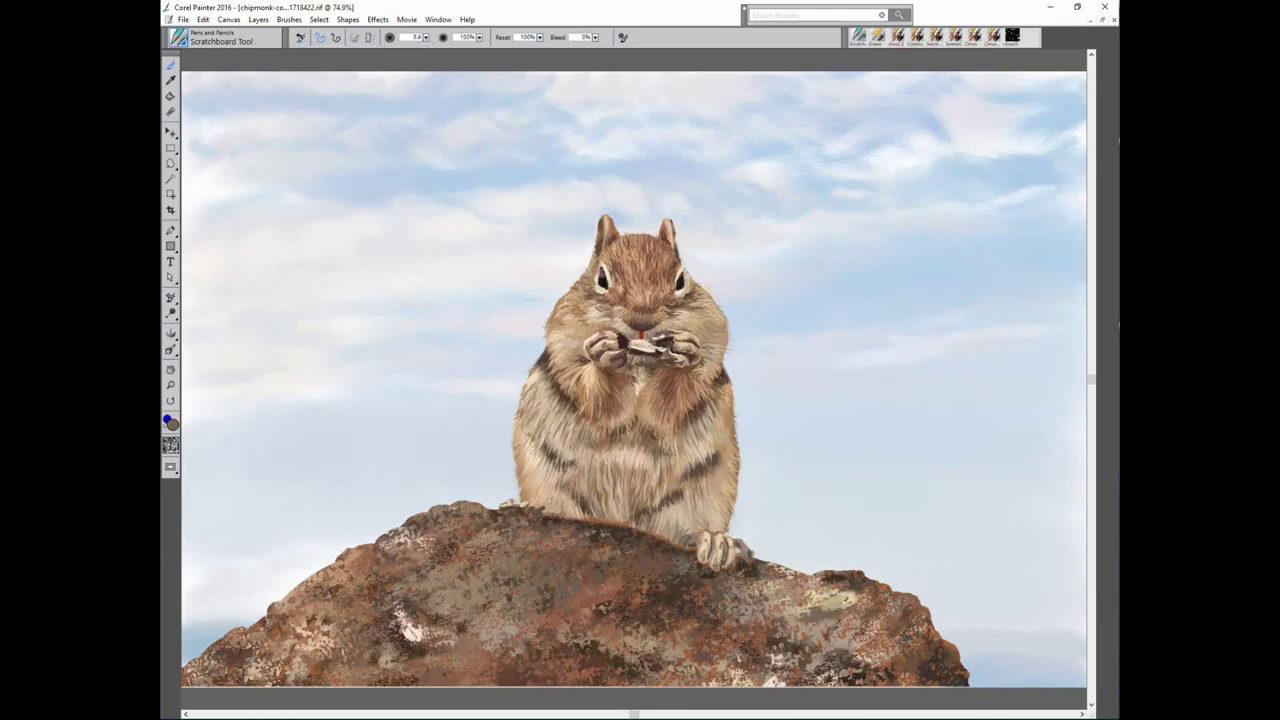
left_click_drag(580, 304, 526, 280)
key("ctrl+z")
key("bracketleft")
key("bracketleft")
key("bracketleft")
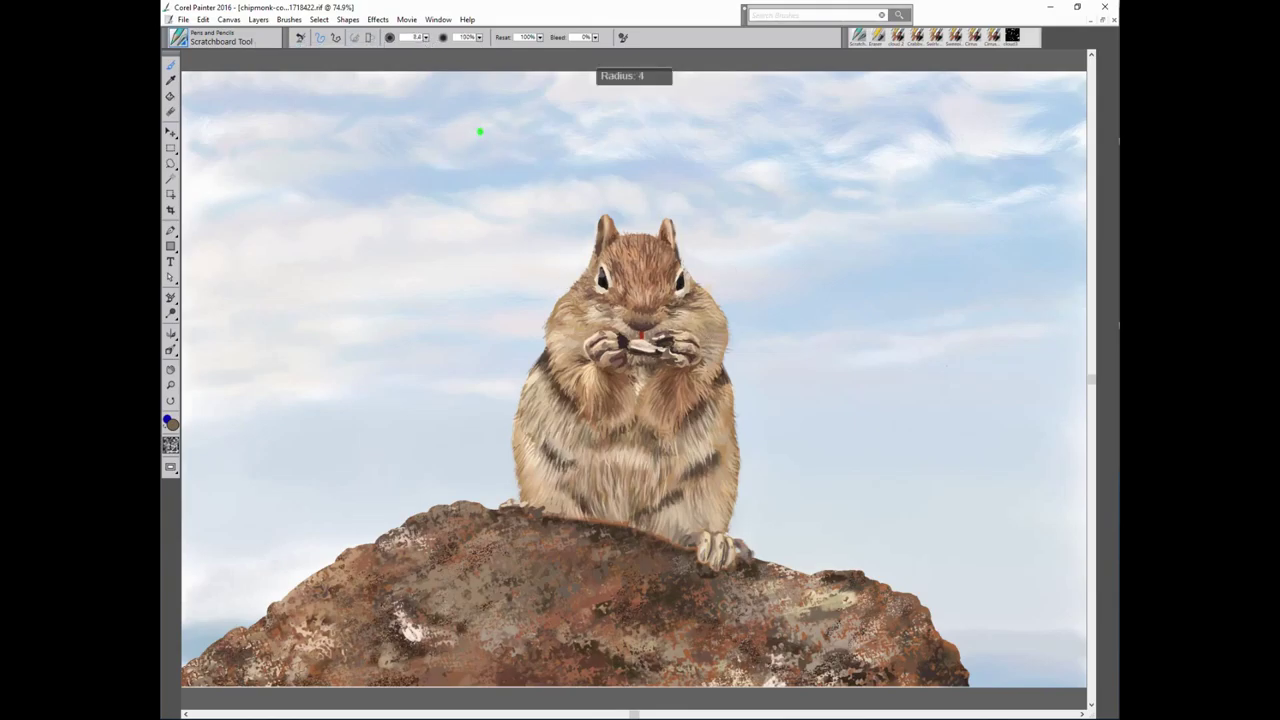
key("bracketleft")
key("bracketleft")
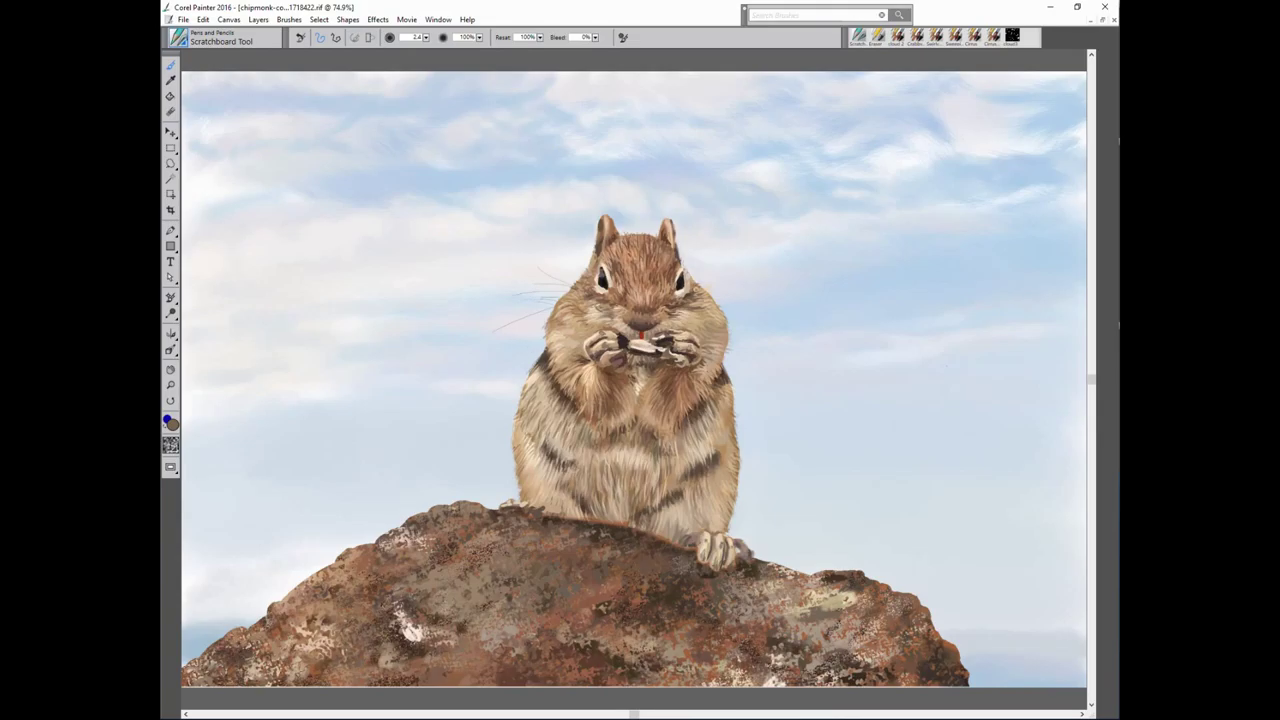
left_click_drag(685, 254, 699, 225)
Set pen opacity to 71%, enlarge it, and sample light grey, cream and grey-blue tones.
key("3")
key("9")
key("bracketright")
key("bracketright")
key("7")
key("1")
key("bracketright")
key("bracketright")
key("bracketright")
left_click(661, 319, "alt")
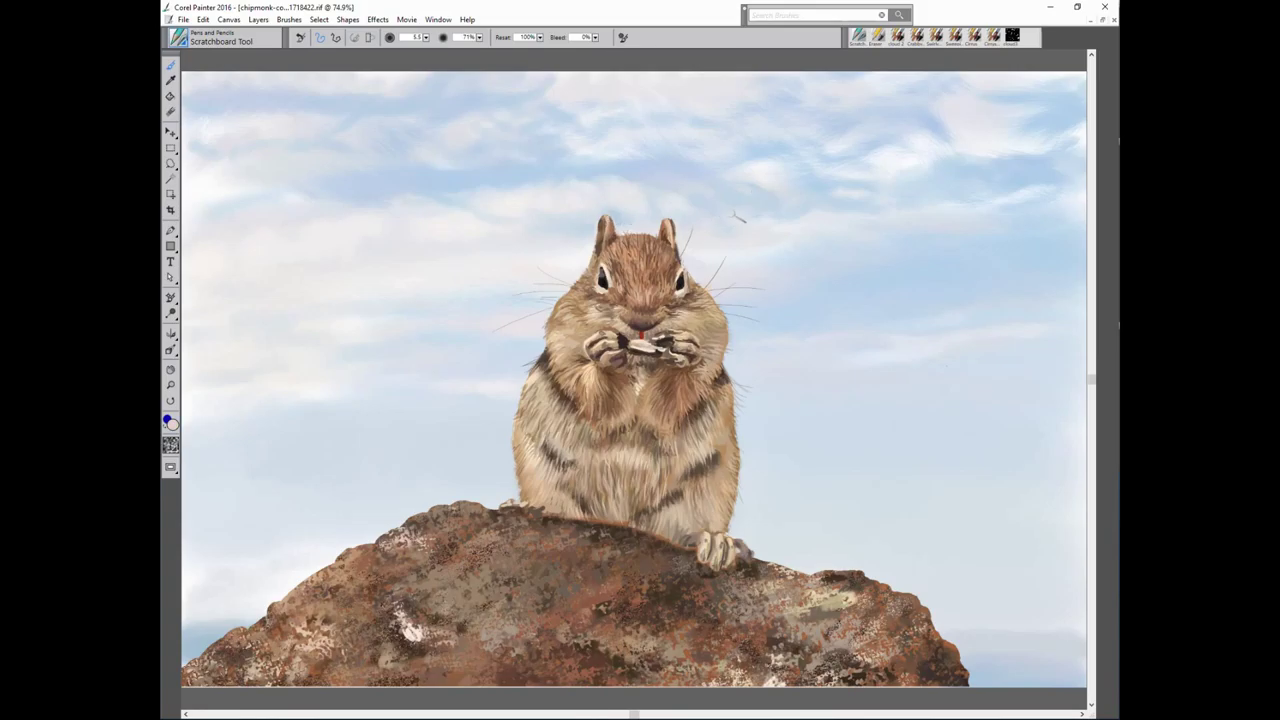
left_click(786, 180, "alt")
left_click(406, 300, "alt")
left_click_drag(621, 528, 656, 545)
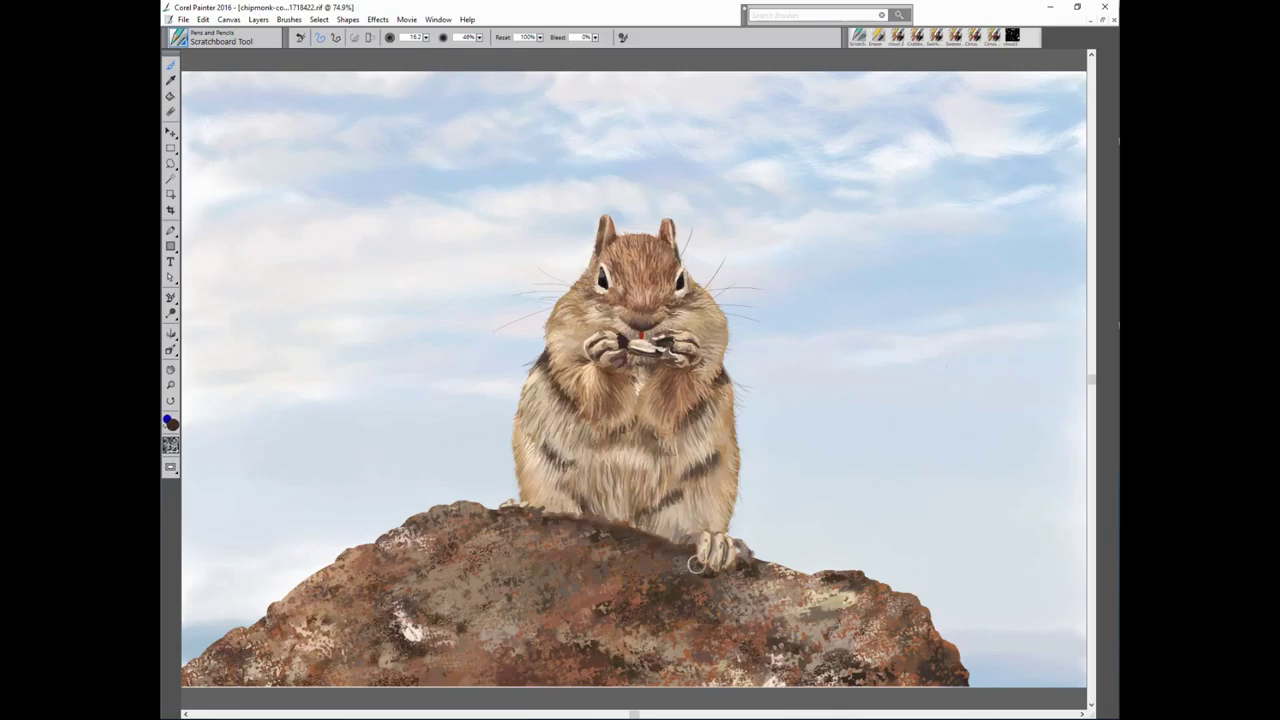
left_click_drag(724, 576, 707, 563)
Sample dark rock brown and darken the rock outline beneath the paws.
left_click(589, 483, "alt")
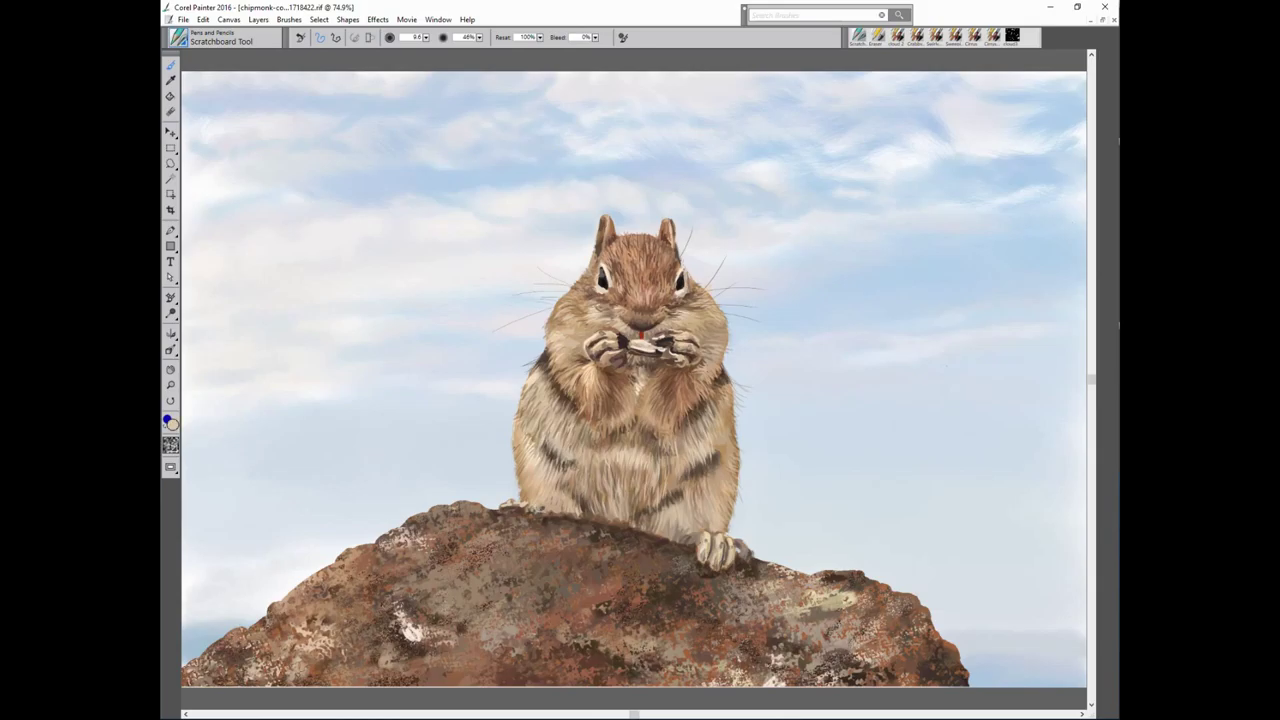
left_click(548, 516, "alt")
left_click(548, 518, "alt")
left_click_drag(534, 518, 596, 516)
Sample light beige and tan from the fur and set the enlarged pen to 30% opacity.
key("0")
left_click(591, 509, "alt")
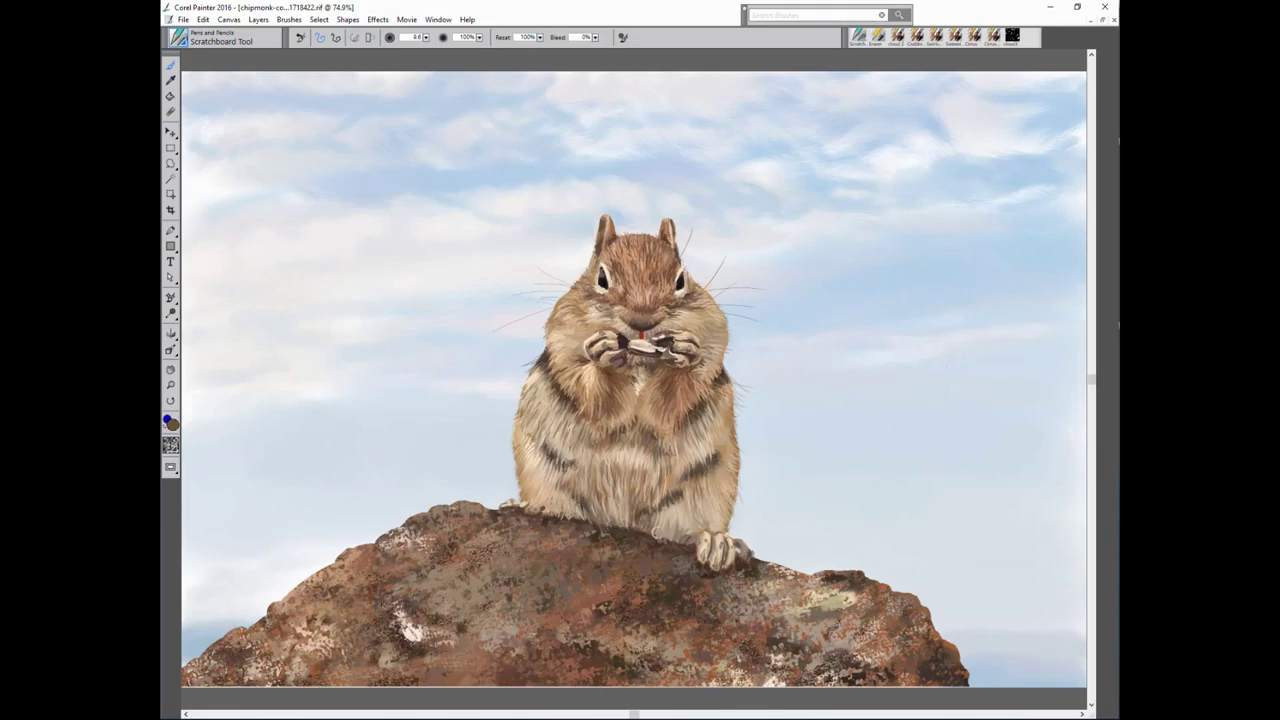
left_click(647, 509, "alt")
key("6")
key("3")
key("bracketright")
key("bracketright")
key("bracketright")
key("7")
key("6")
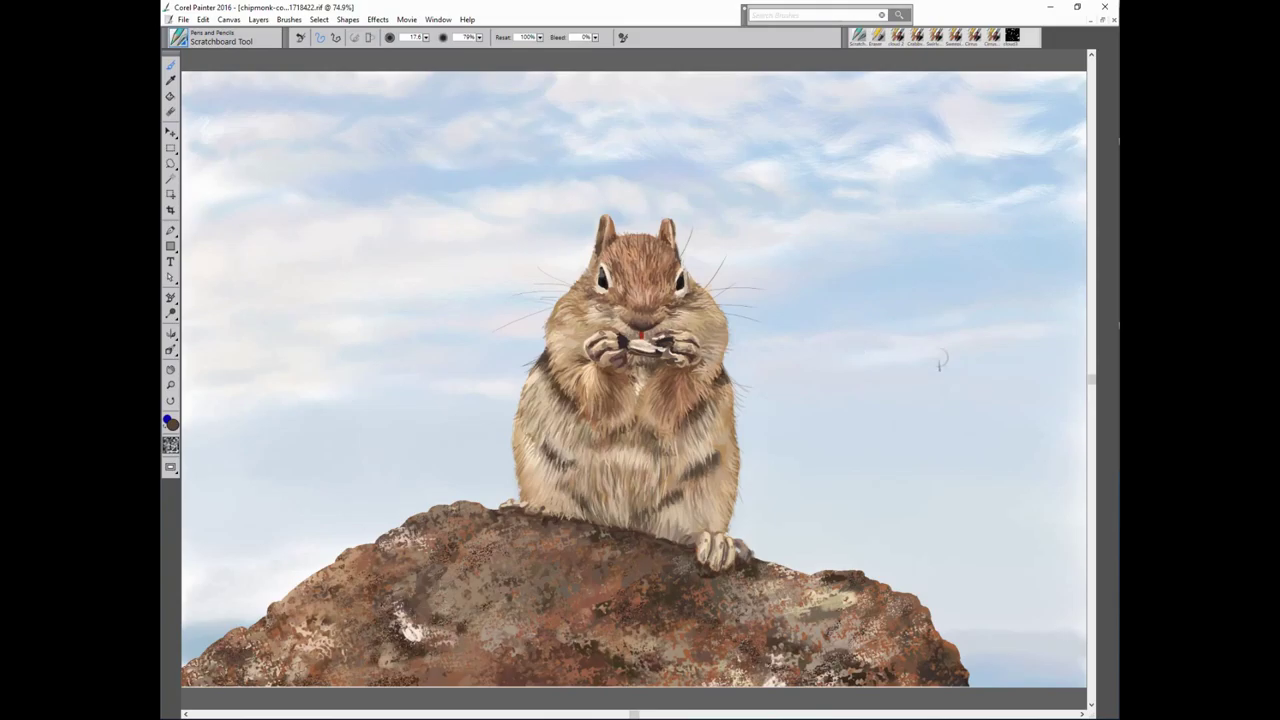
key("3")
key("0")
Set opacity to 26%, resize the pen, and sample dark and light browns from the rock.
key("2")
key("6")
left_click_drag(460, 587, 483, 590)
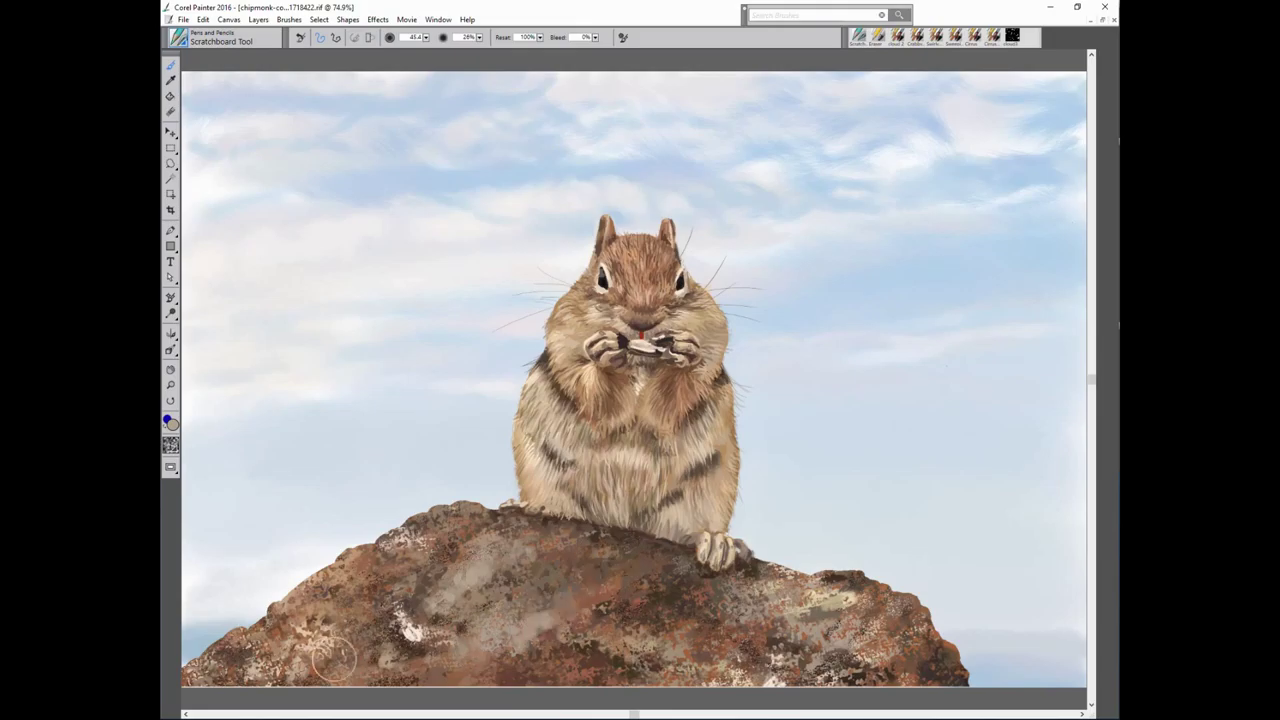
left_click(461, 635, "alt")
key("bracketleft")
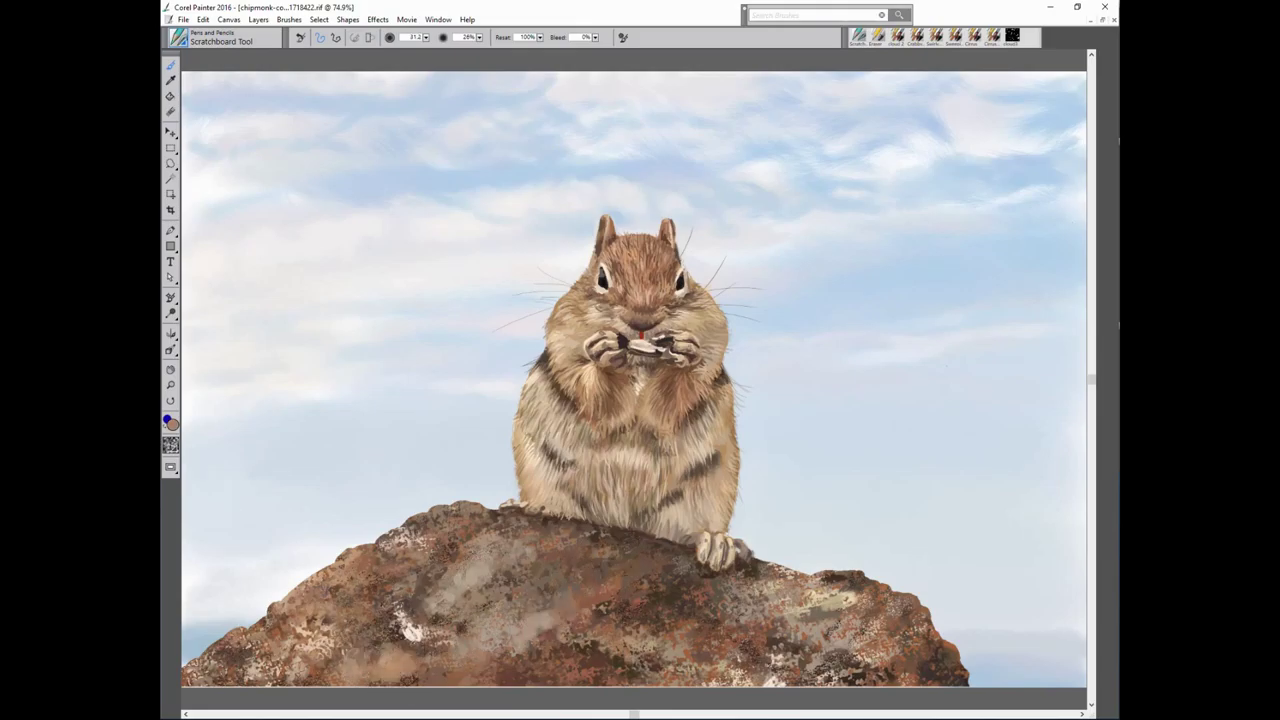
left_click(347, 599, "alt")
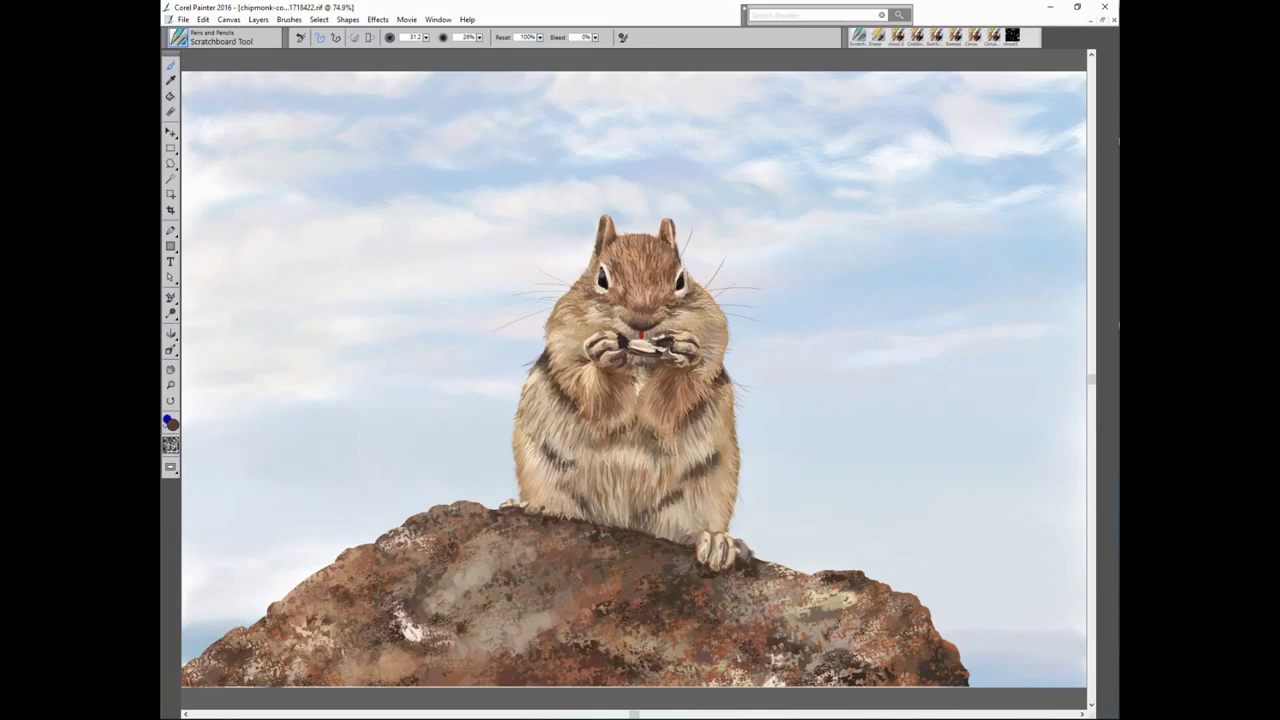
left_click(376, 621, "alt")
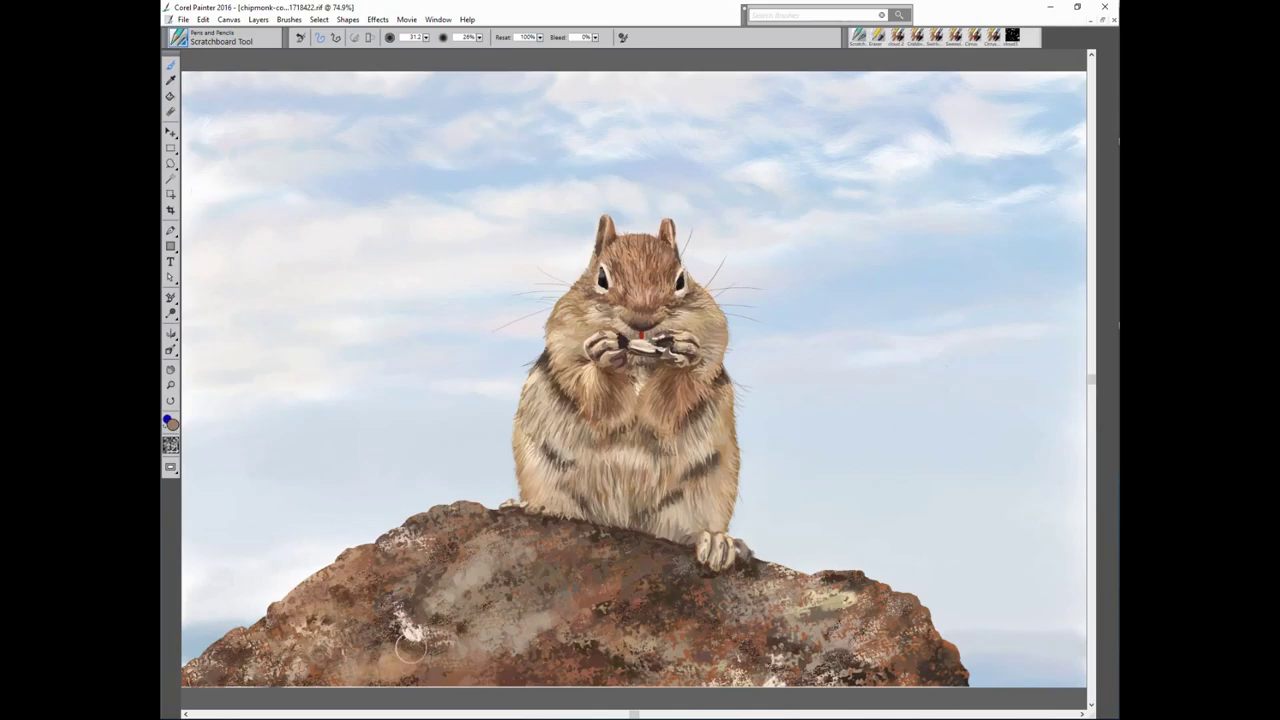
Shrink the pen, pick a darker rock brown, and test the stroke in the open sky.
key("bracketleft")
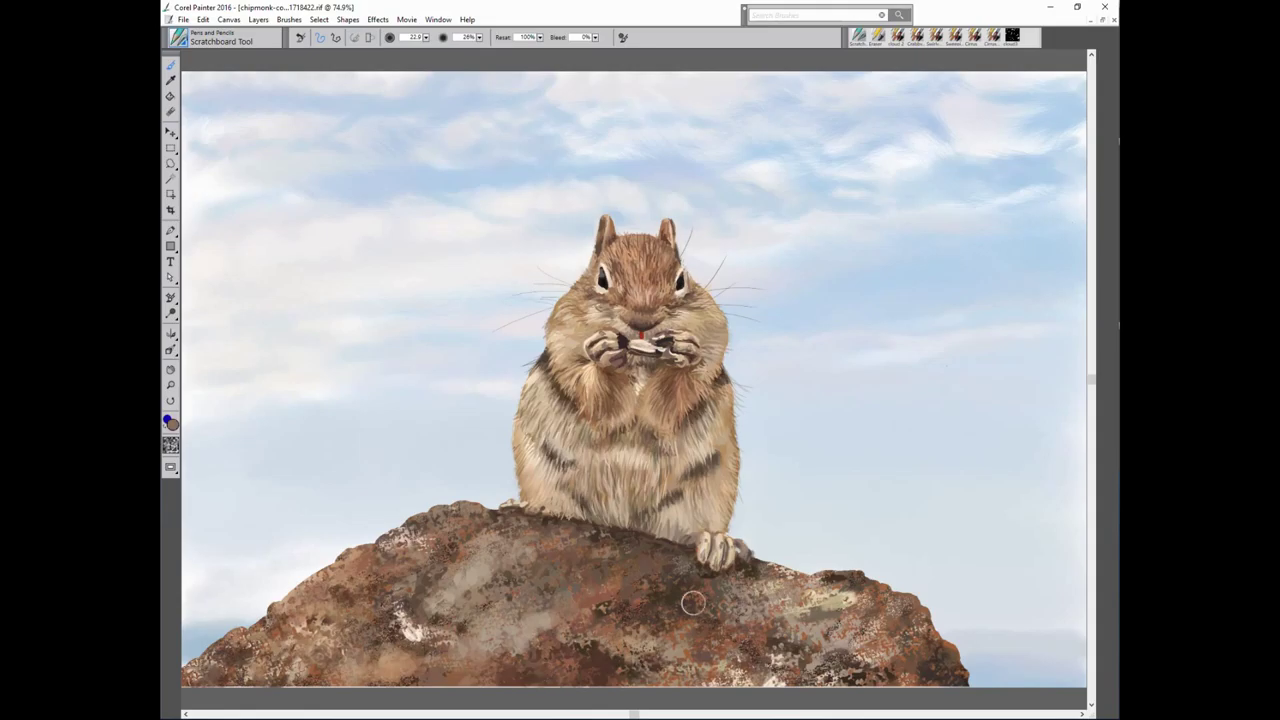
left_click(553, 567, "alt")
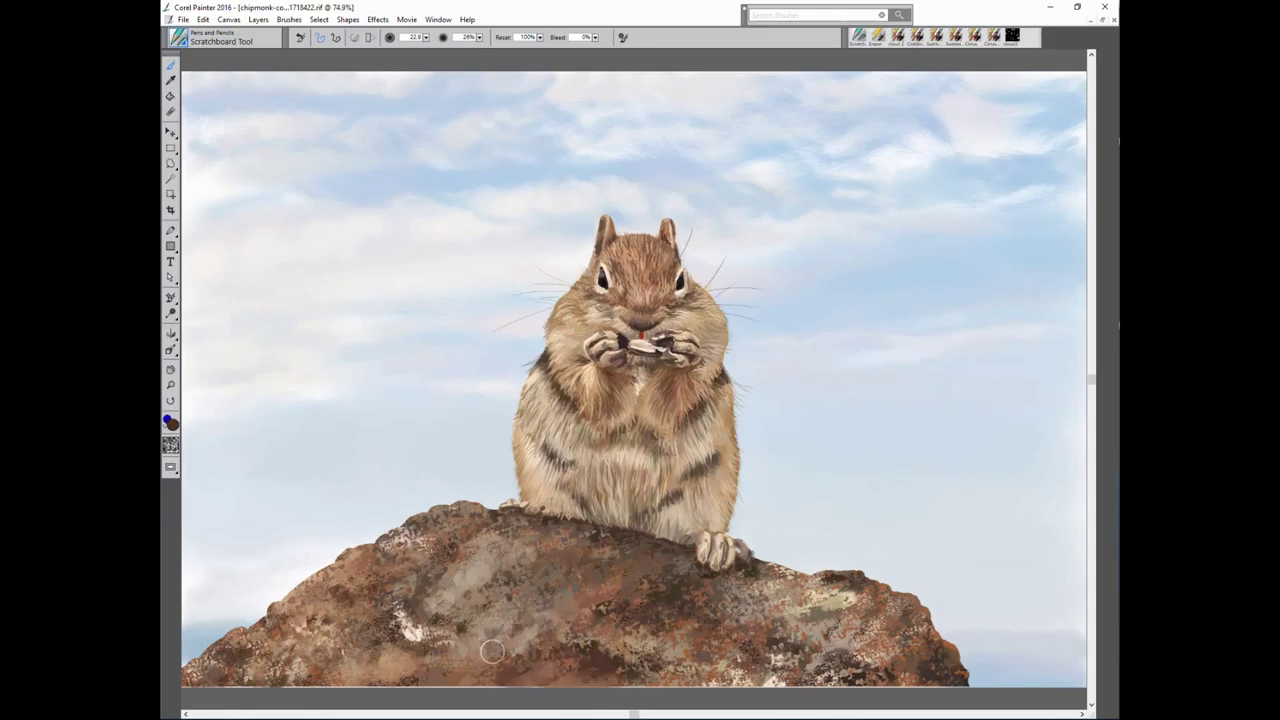
left_click(556, 578, "alt")
left_click_drag(1012, 543, 1034, 543)
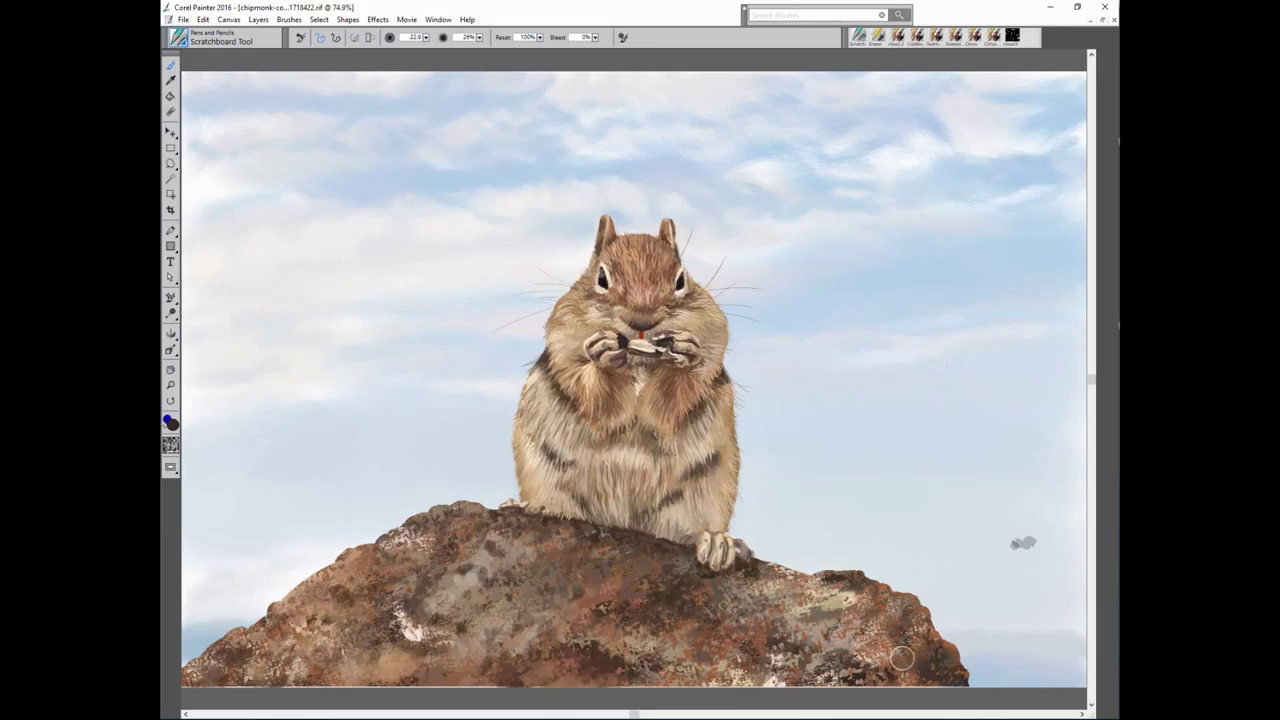
Paint light lichen patches on the lower-right rock and along the rock's base.
left_click(586, 548, "alt")
left_click(853, 631, "alt")
mouse_move(860, 602)
left_mouse_down()
mouse_move(760, 636)
mouse_move(563, 563)
mouse_move(515, 610)
mouse_move(880, 650)
mouse_move(898, 676)
mouse_move(808, 684)
left_mouse_up()
mouse_move(508, 606)
left_mouse_down()
mouse_move(377, 656)
mouse_move(330, 640)
mouse_move(268, 656)
mouse_move(225, 668)
mouse_move(218, 685)
mouse_move(350, 570)
mouse_move(397, 571)
mouse_move(427, 597)
left_mouse_up()
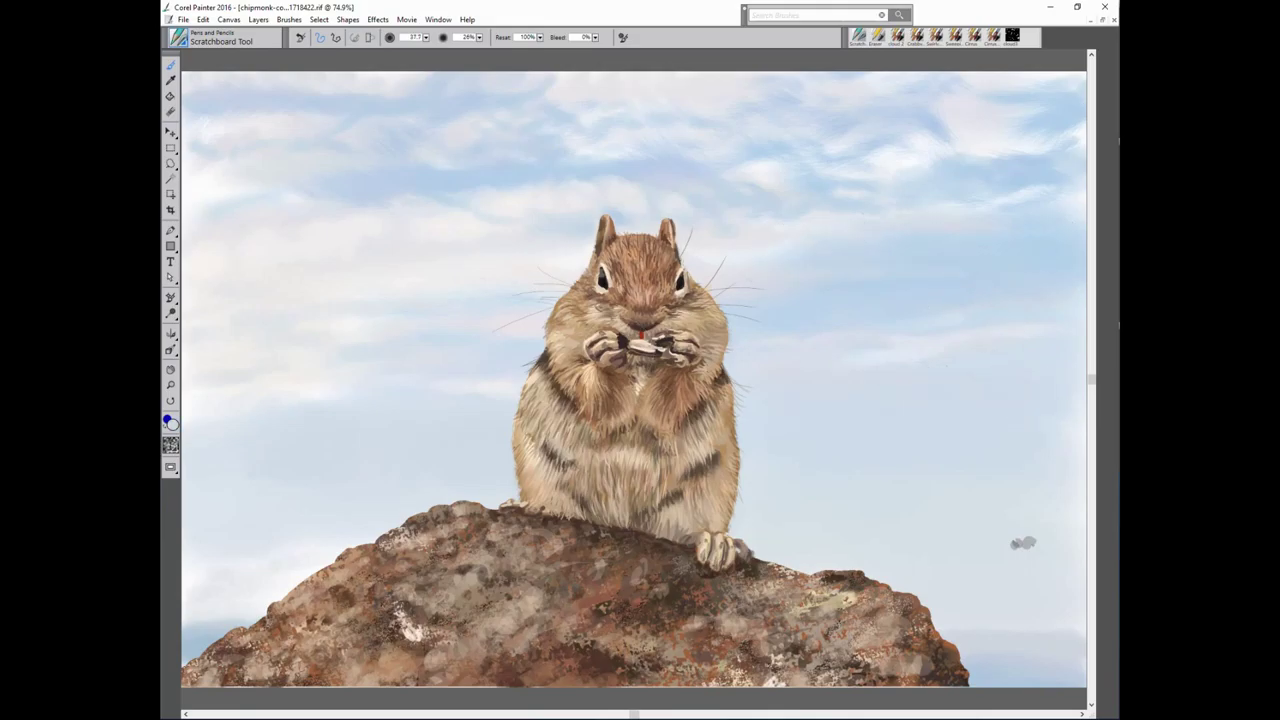
key("]")
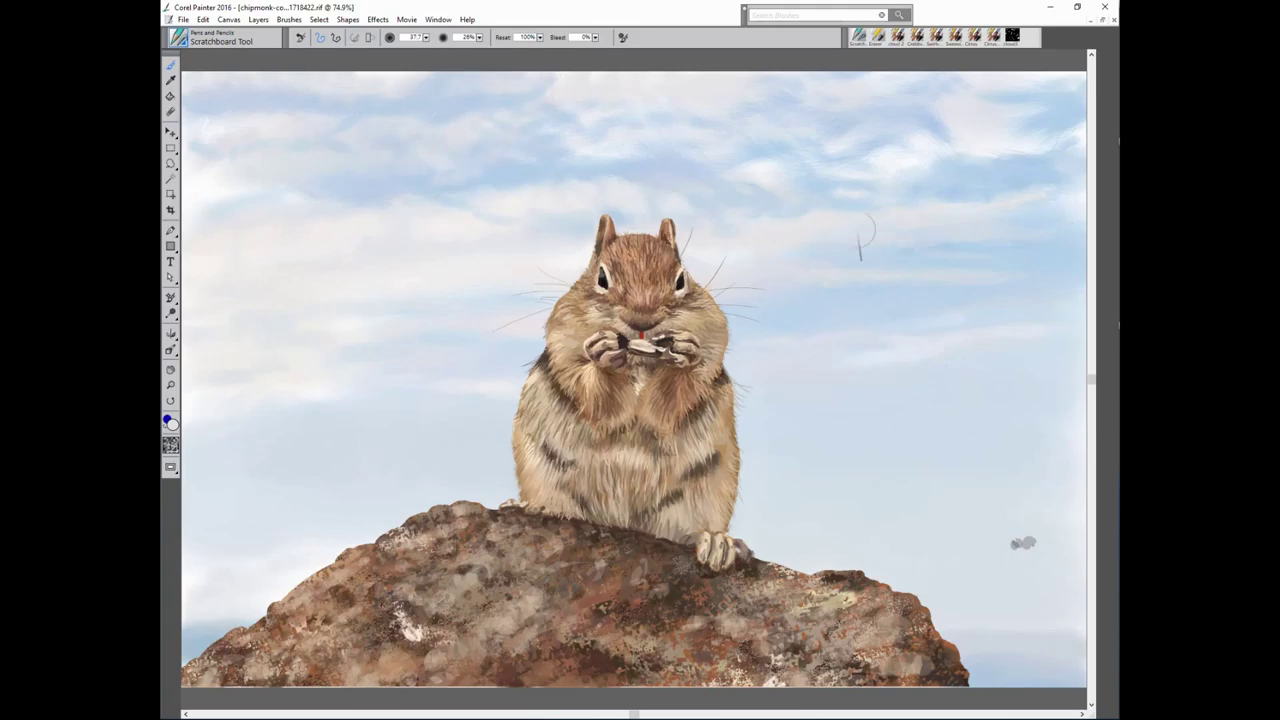
key("b")
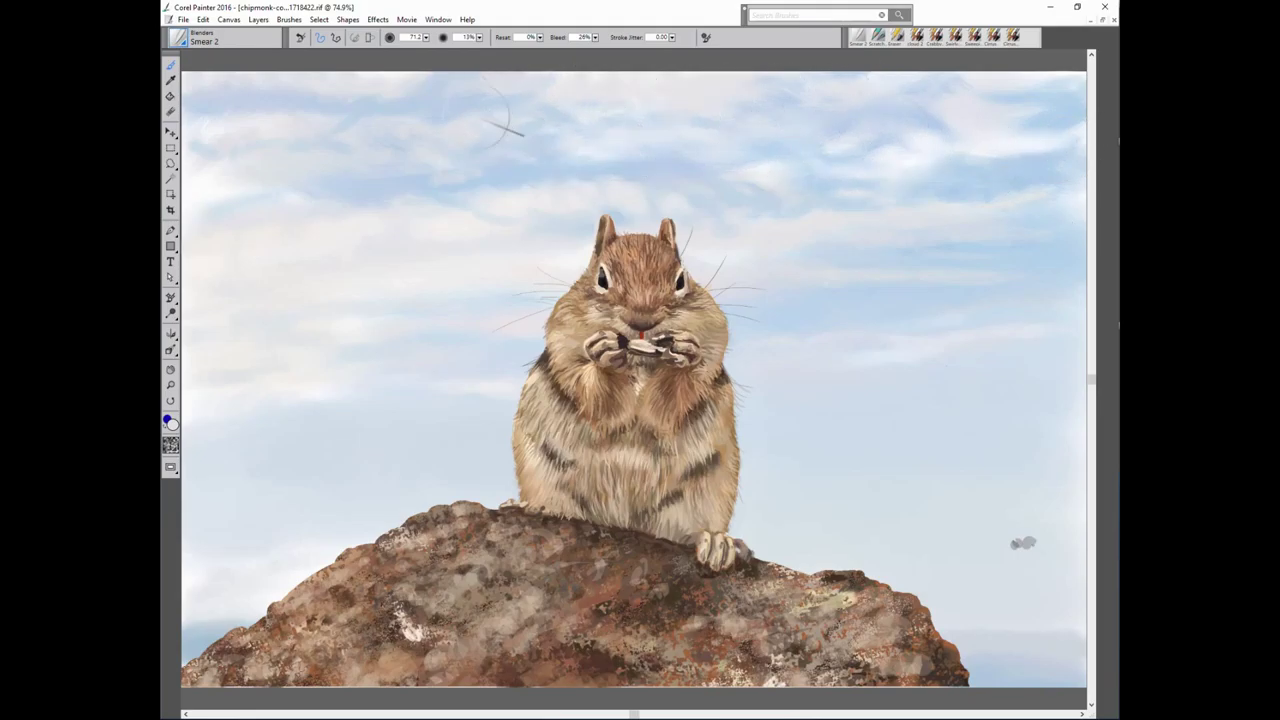
With a smaller Smear 2 blender, smear the rock's bottom edge and the lower-left light patch.
key("bracketleft")
key("bracketleft")
key("bracketleft")
key("bracketright")
key("bracketright")
key("bracketright")
key("bracketright")
key("bracketright")
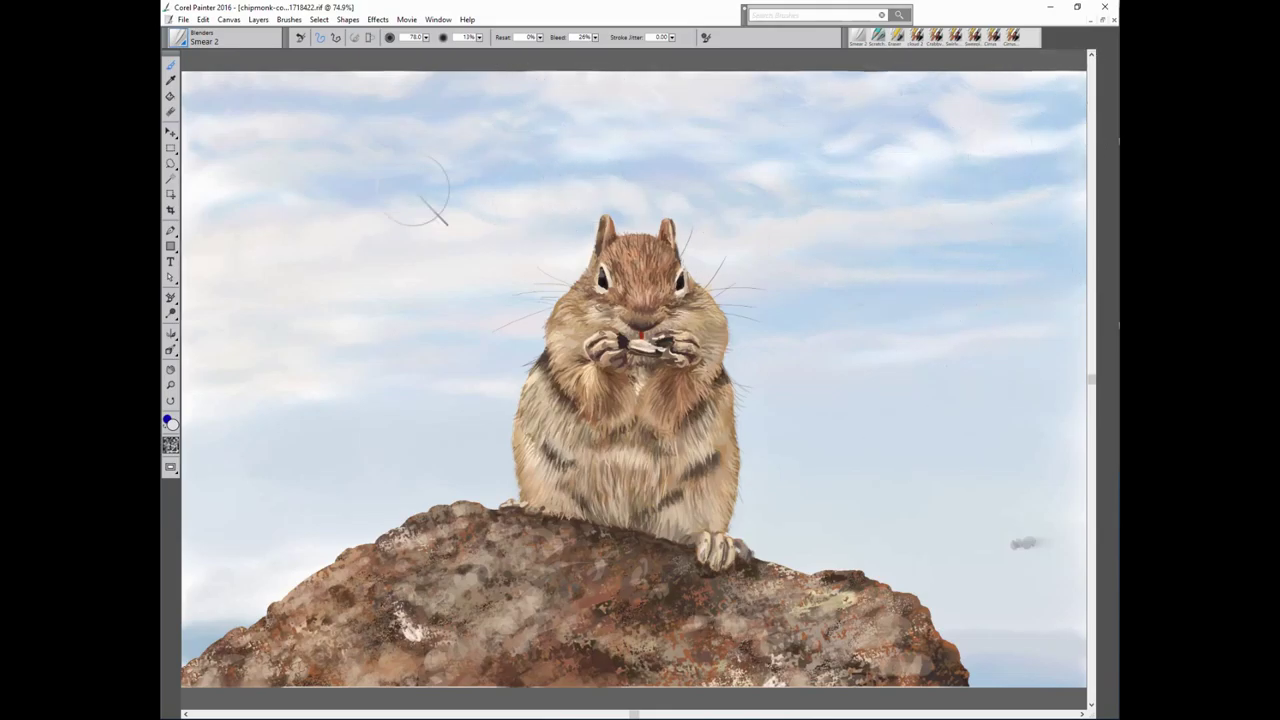
left_click(877, 37)
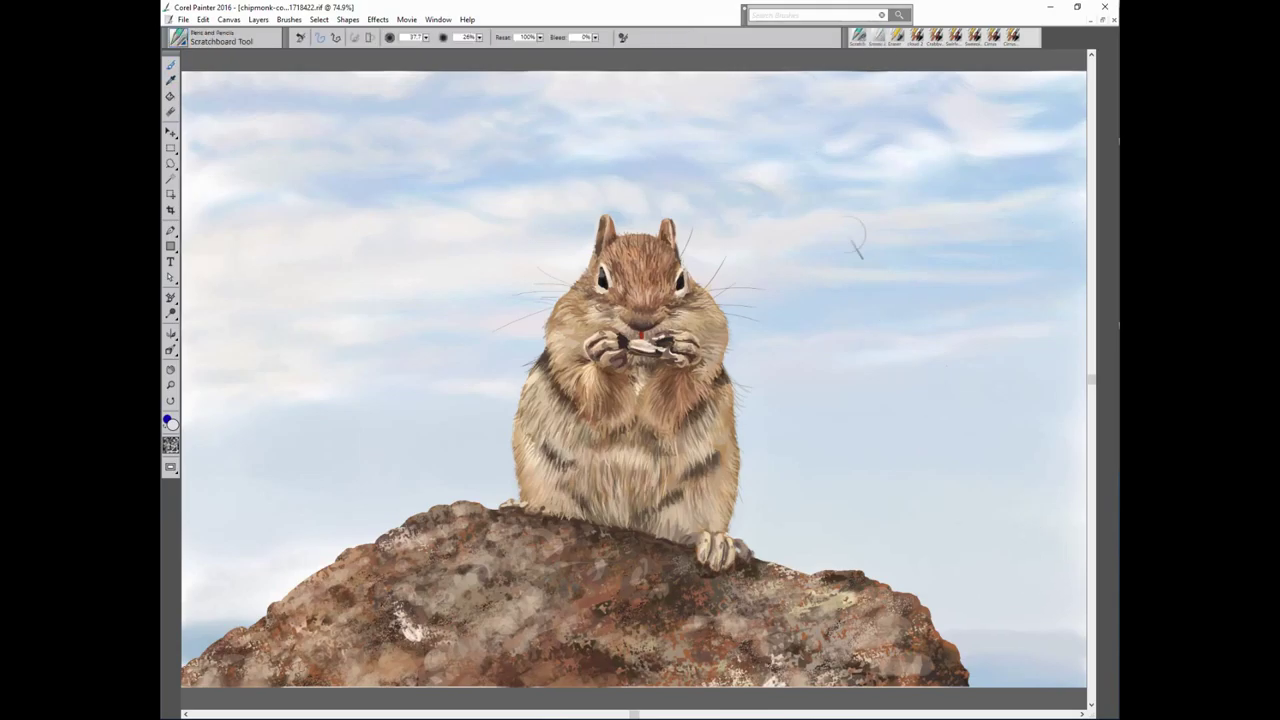
key("b")
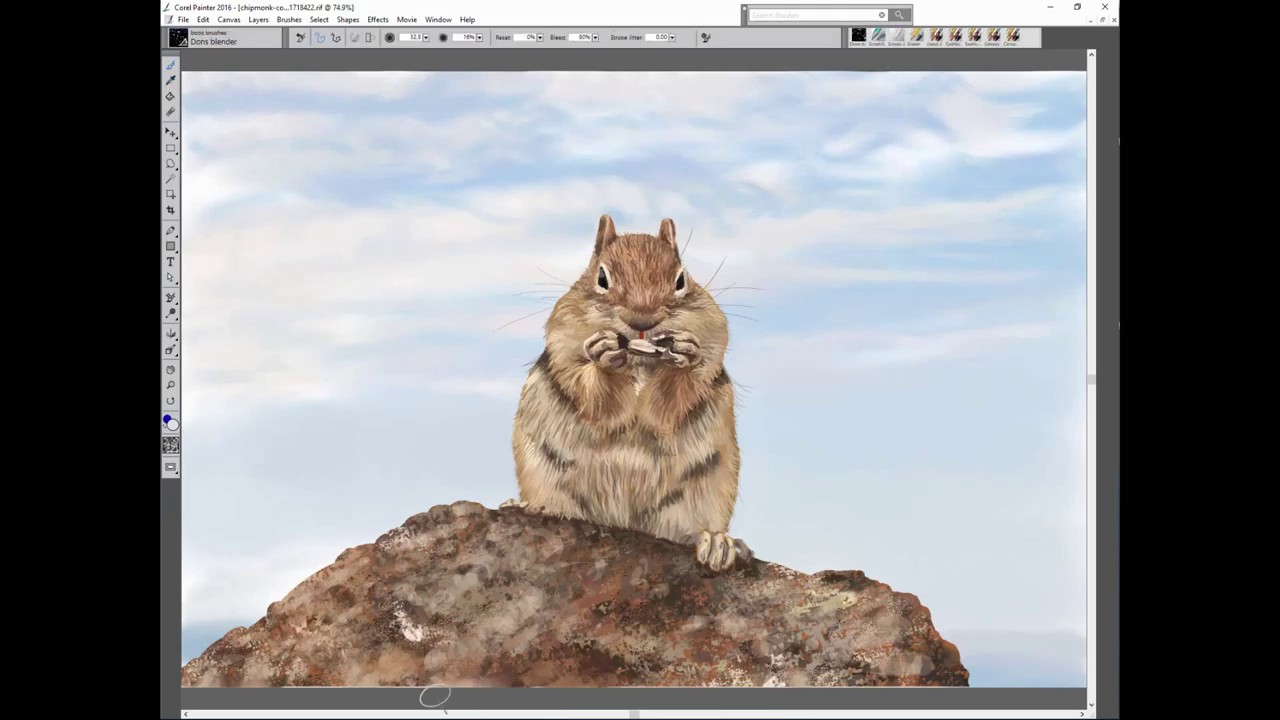
key("b")
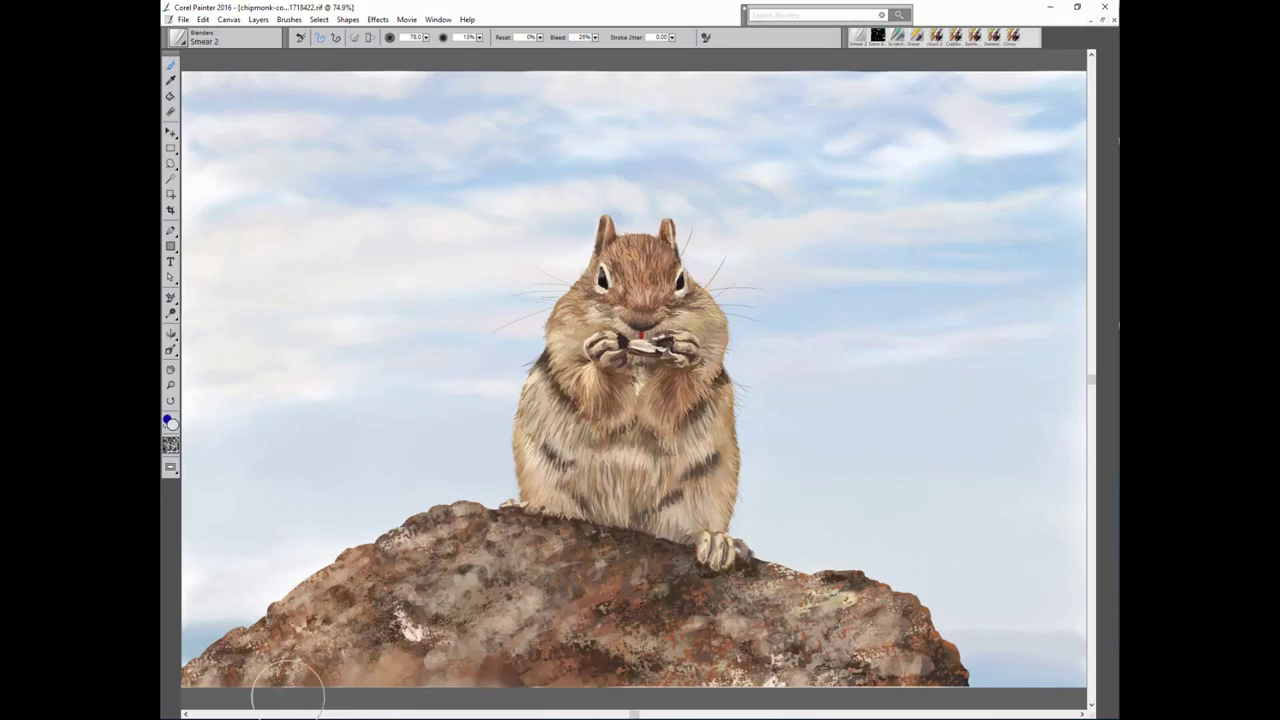
key("bracketleft")
key("bracketleft")
key("bracketleft")
left_click_drag(617, 689, 956, 692)
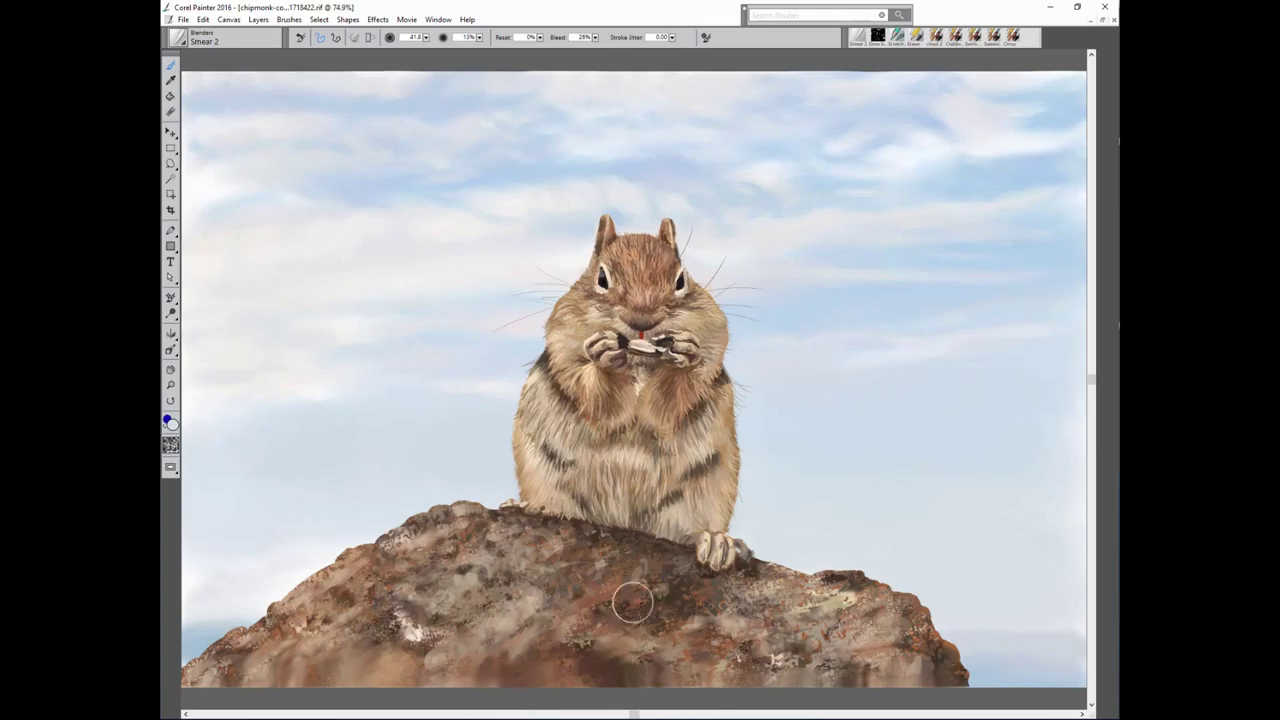
left_click_drag(440, 635, 415, 600)
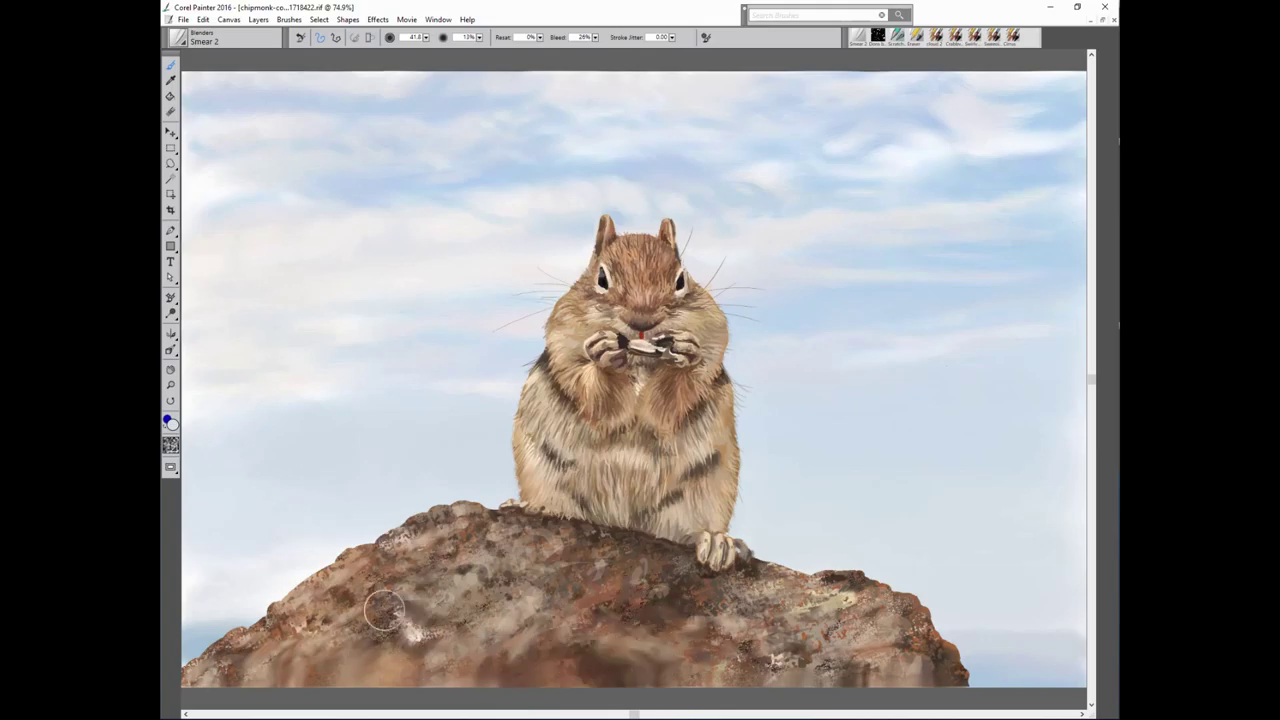
With the Scratchboard Tool, sample browns and tans from the rock and paint light dabs low down.
left_click(897, 37)
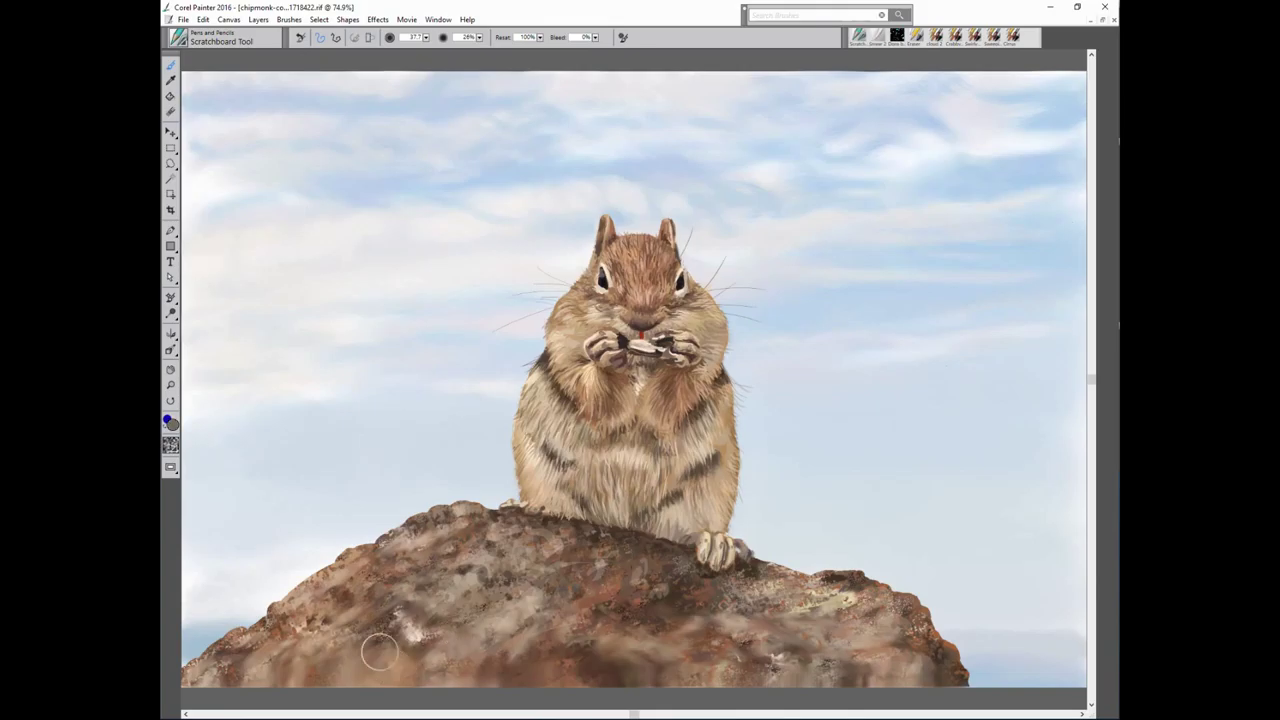
left_click(325, 662, "alt")
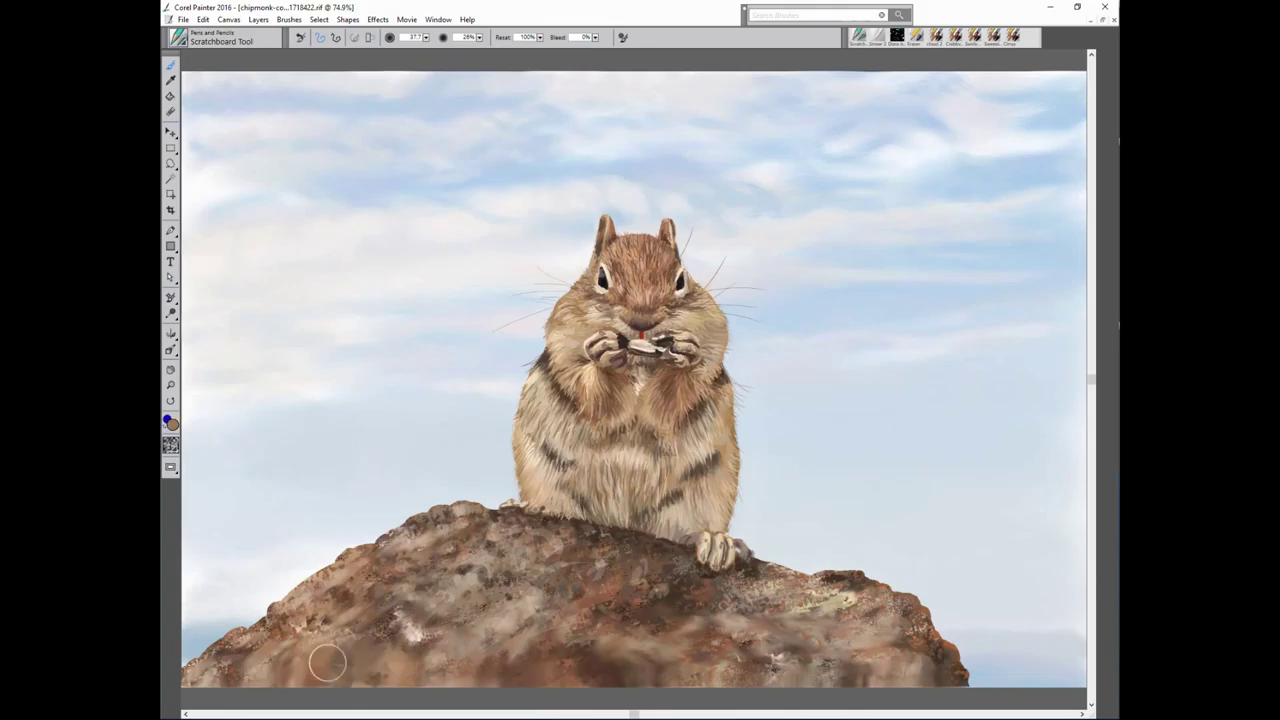
left_click(288, 672, "alt")
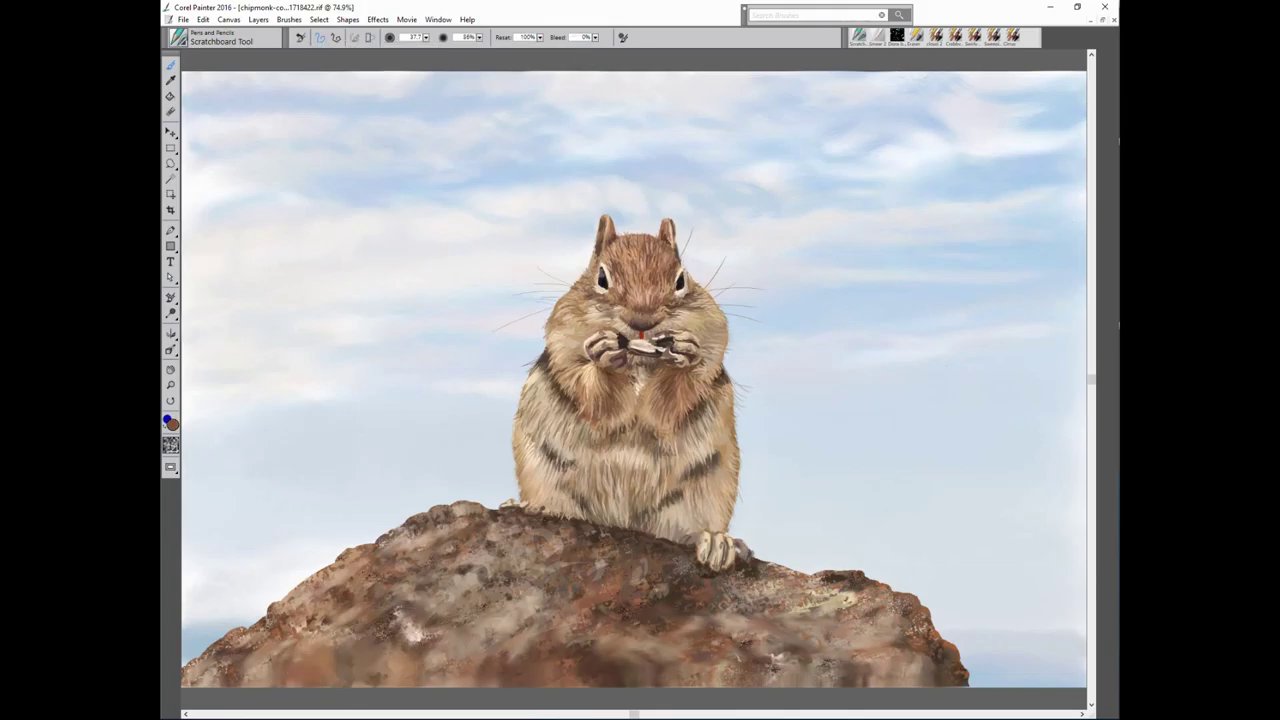
left_click(398, 668, "alt")
left_click(352, 667, "alt")
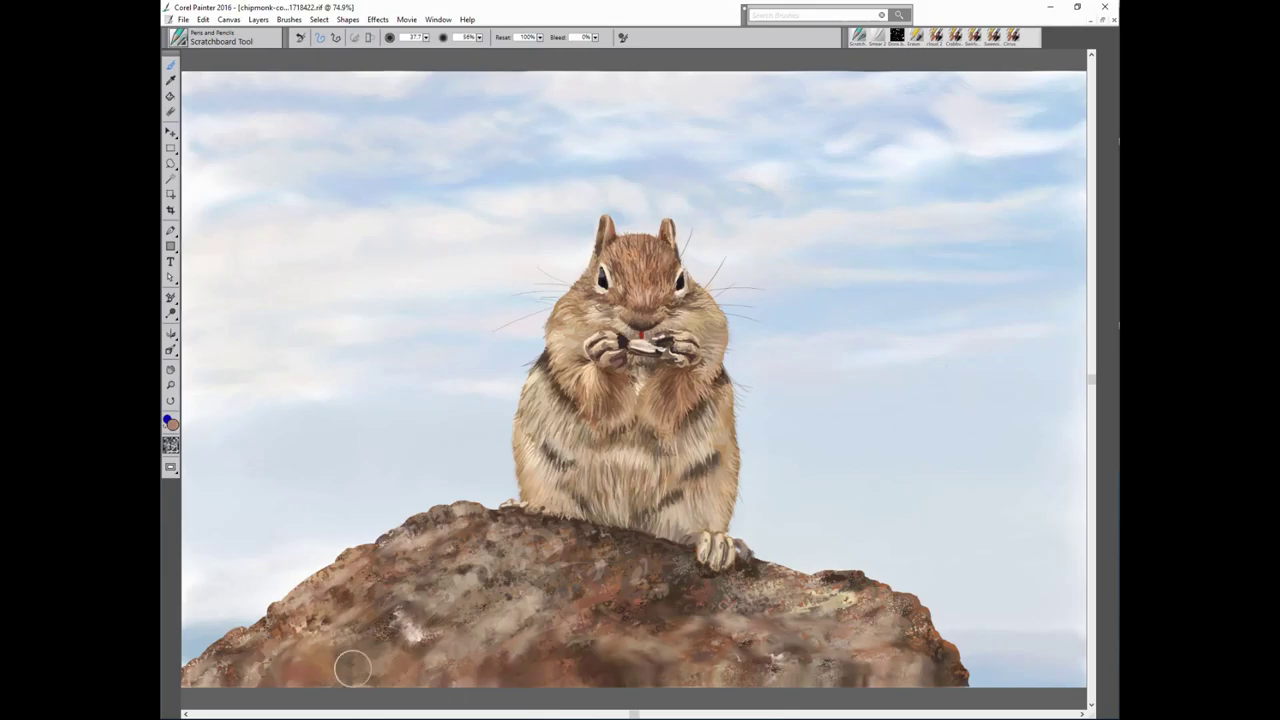
left_click(540, 652, "alt")
left_click(771, 596, "alt")
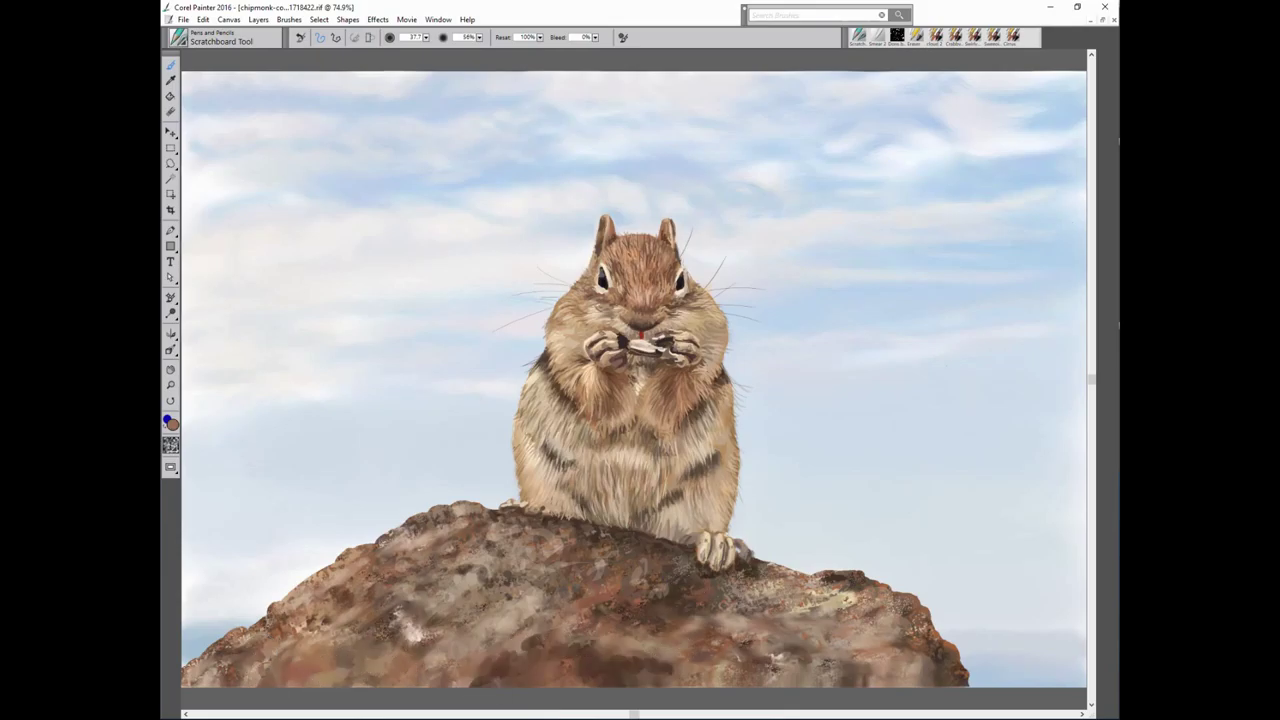
left_click_drag(620, 660, 646, 686)
left_click(850, 669, "alt")
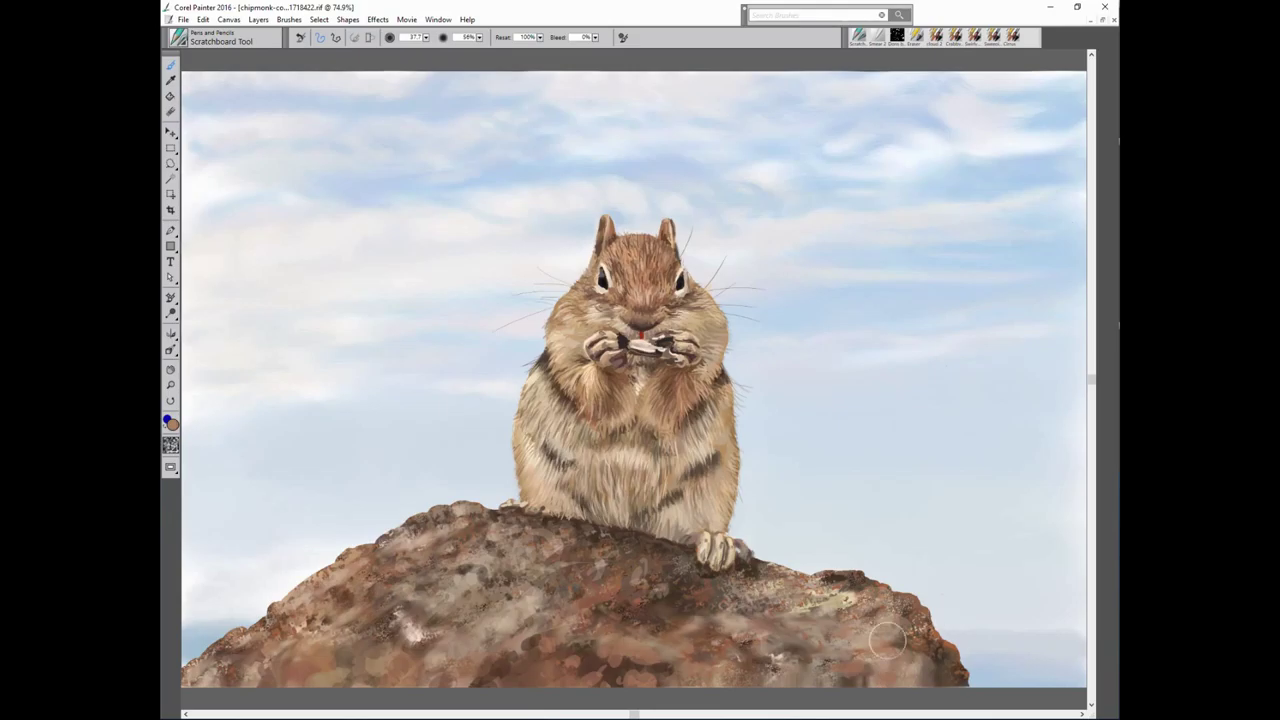
Smear the light dabs into the lower rock with Smear 2, then enlarge the blender.
key("b")
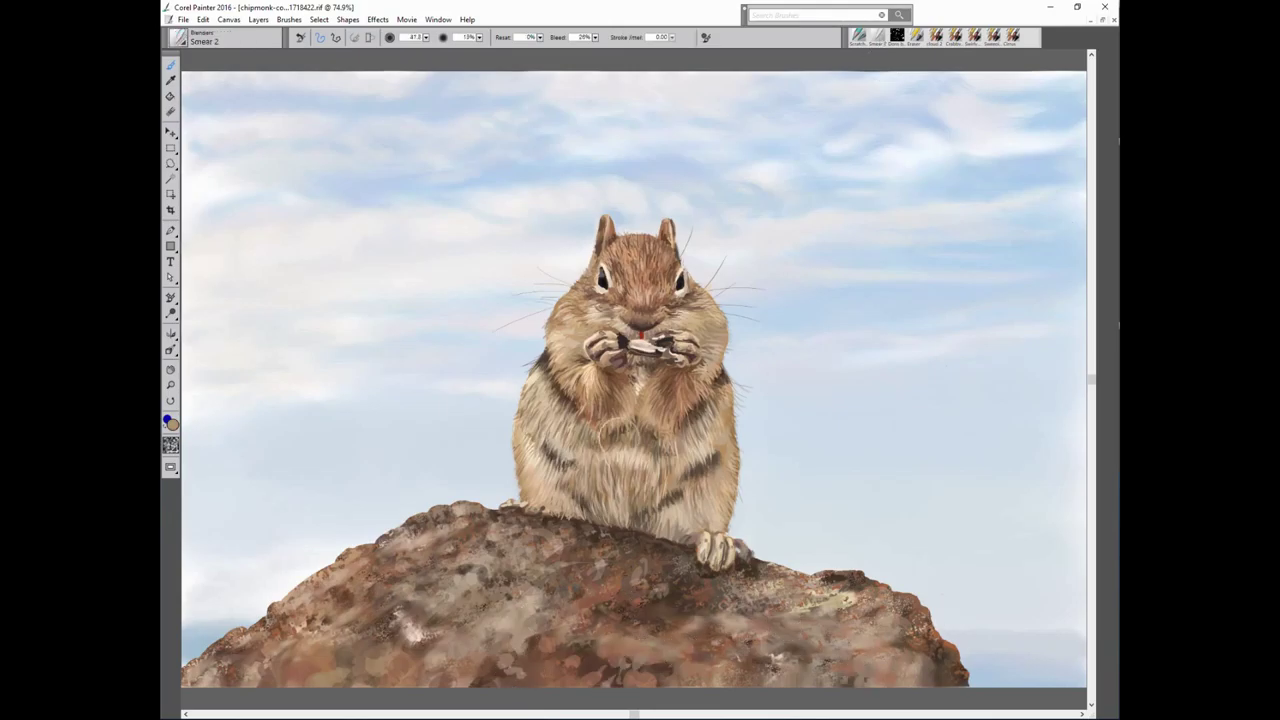
mouse_move(640, 655)
left_mouse_down()
mouse_move(586, 669)
mouse_move(614, 686)
mouse_move(643, 663)
mouse_move(820, 680)
mouse_move(955, 664)
left_mouse_up()
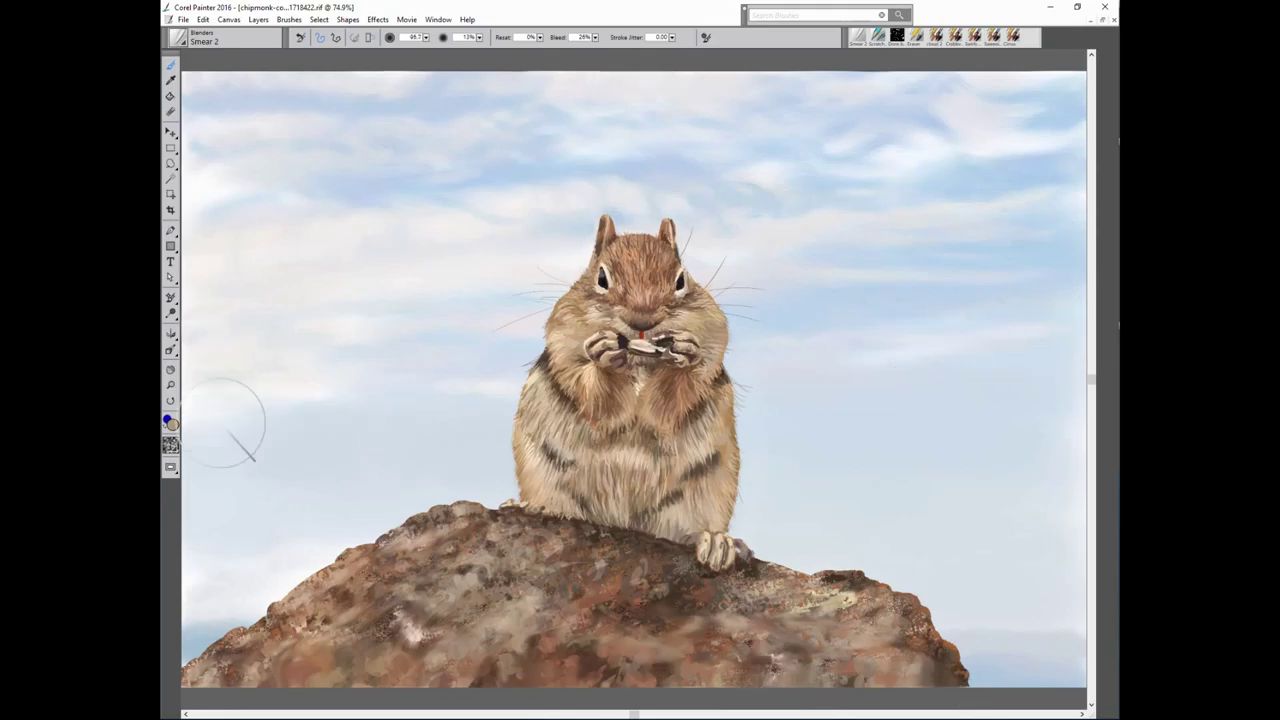
left_click_drag(245, 405, 285, 447)
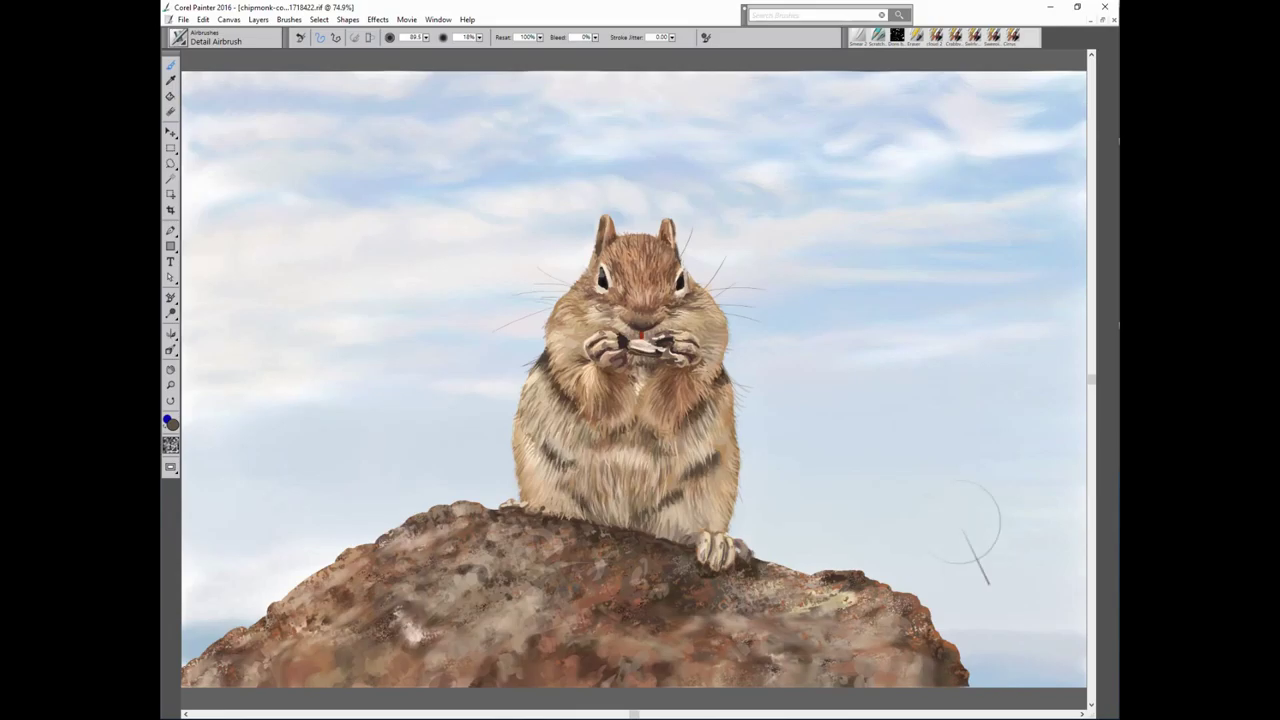
Paint a fine light hair below the right paw with a small Detail Airbrush.
key("bracketleft")
key("bracketleft")
key("bracketleft")
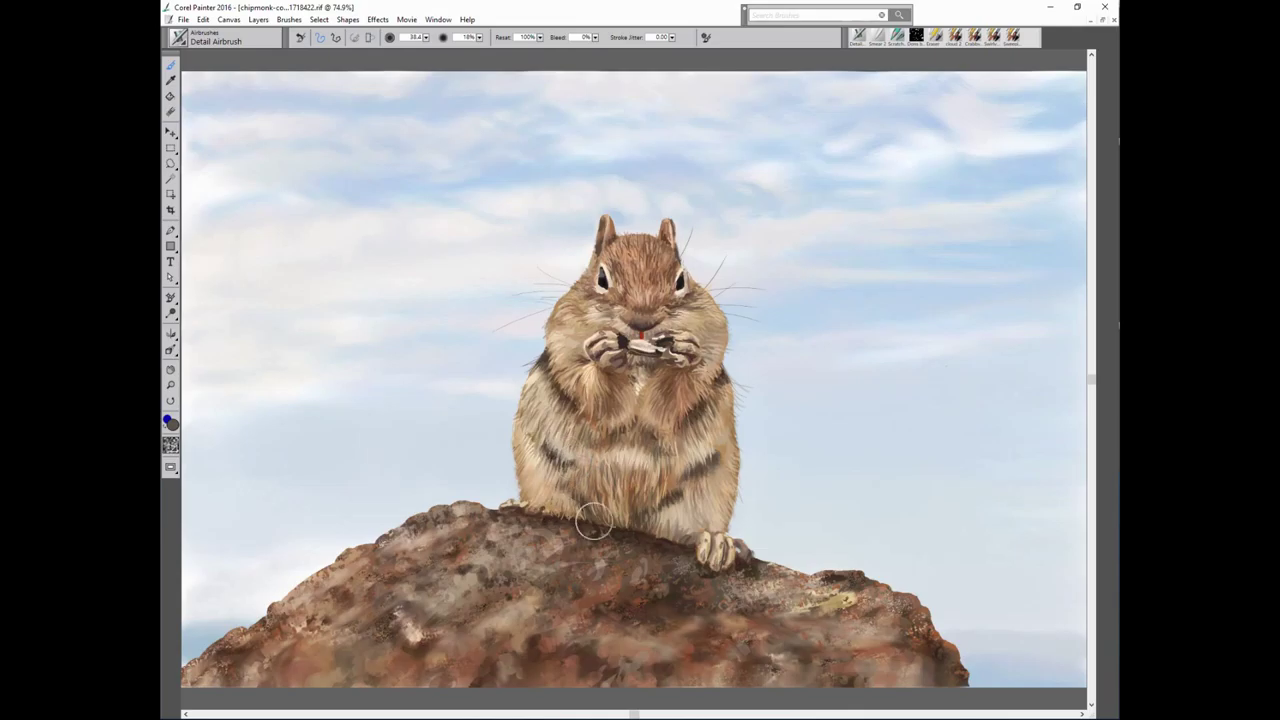
left_click_drag(672, 355, 684, 384)
key("bracketleft")
key("bracketleft")
key("bracketleft")
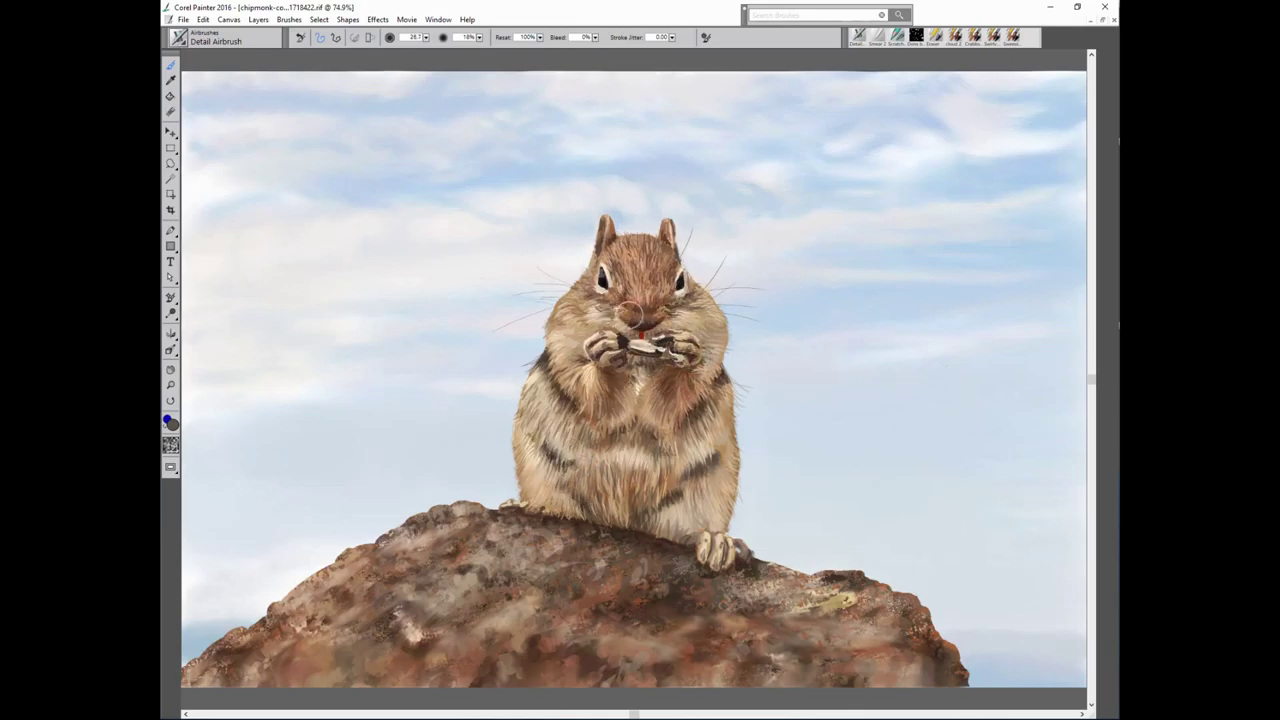
key("bracketright")
key("bracketright")
key("bracketright")
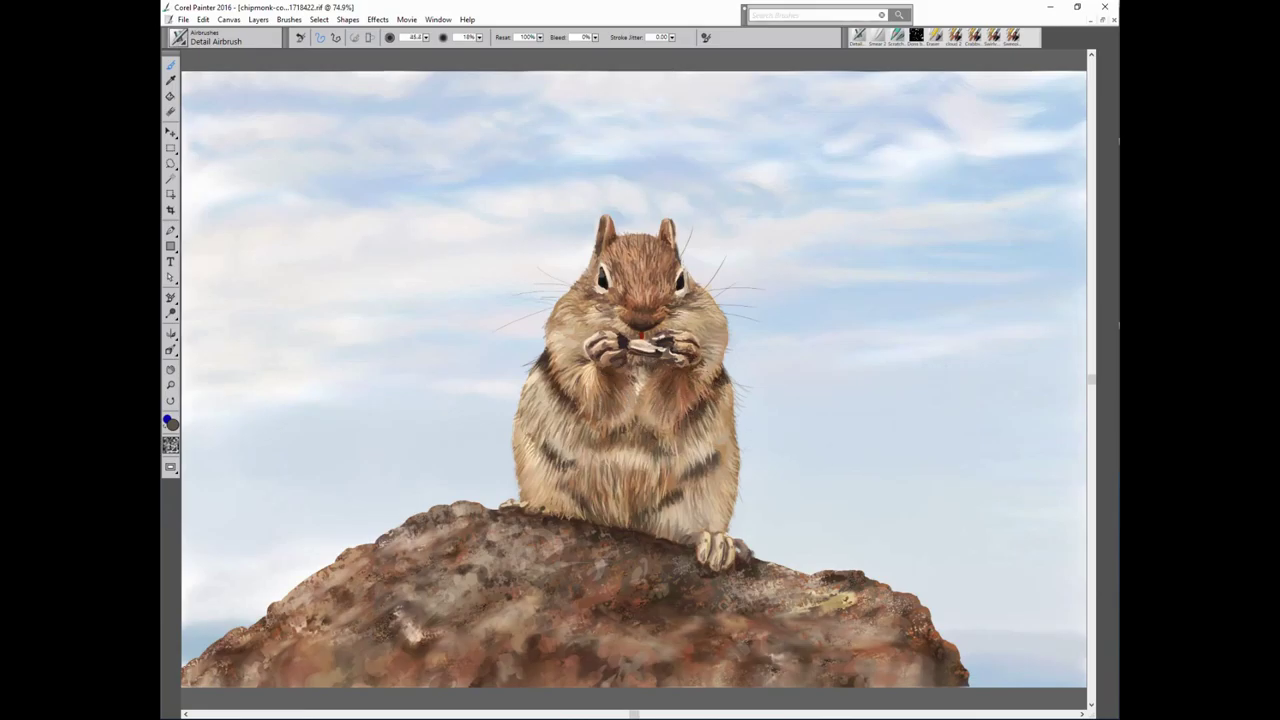
left_click(916, 37)
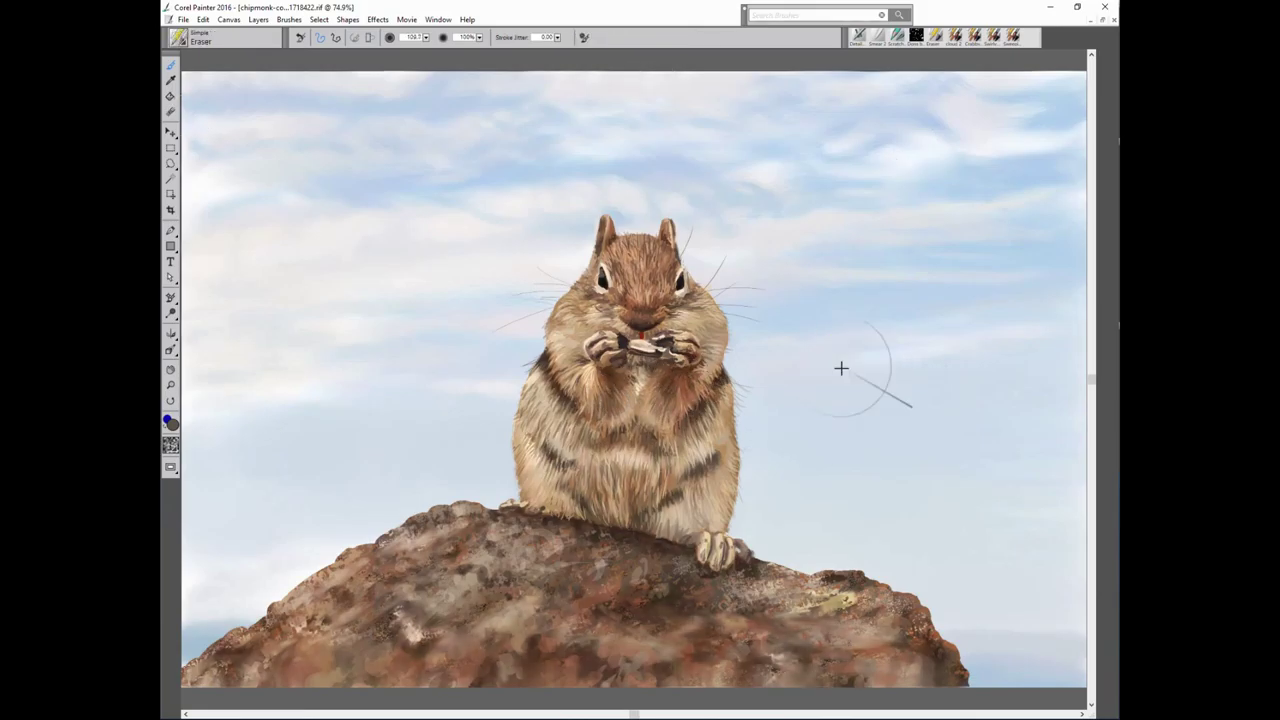
Erase the stray curl beside the whiskers and sign the painting lower right with a small Scratchboard pen.
left_click_drag(742, 296, 765, 328)
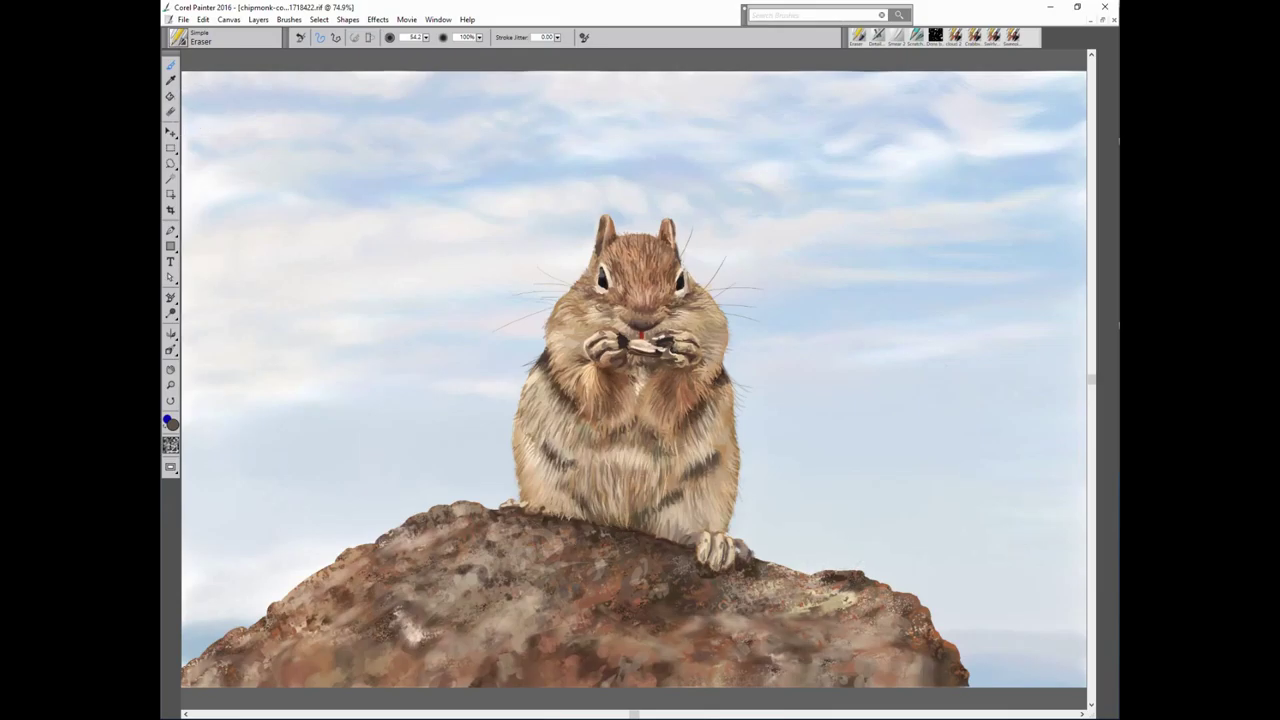
left_click(918, 37)
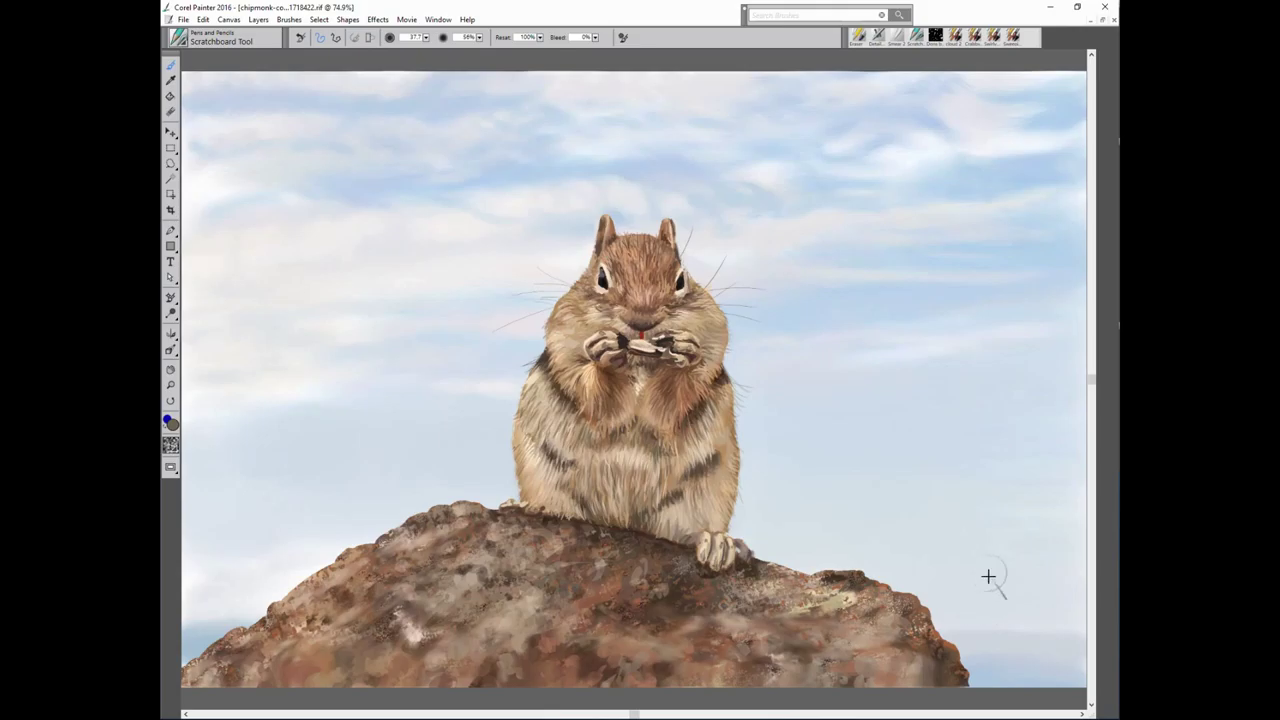
key("bracketleft")
key("bracketleft")
key("bracketleft")
left_click_drag(965, 612, 965, 624)
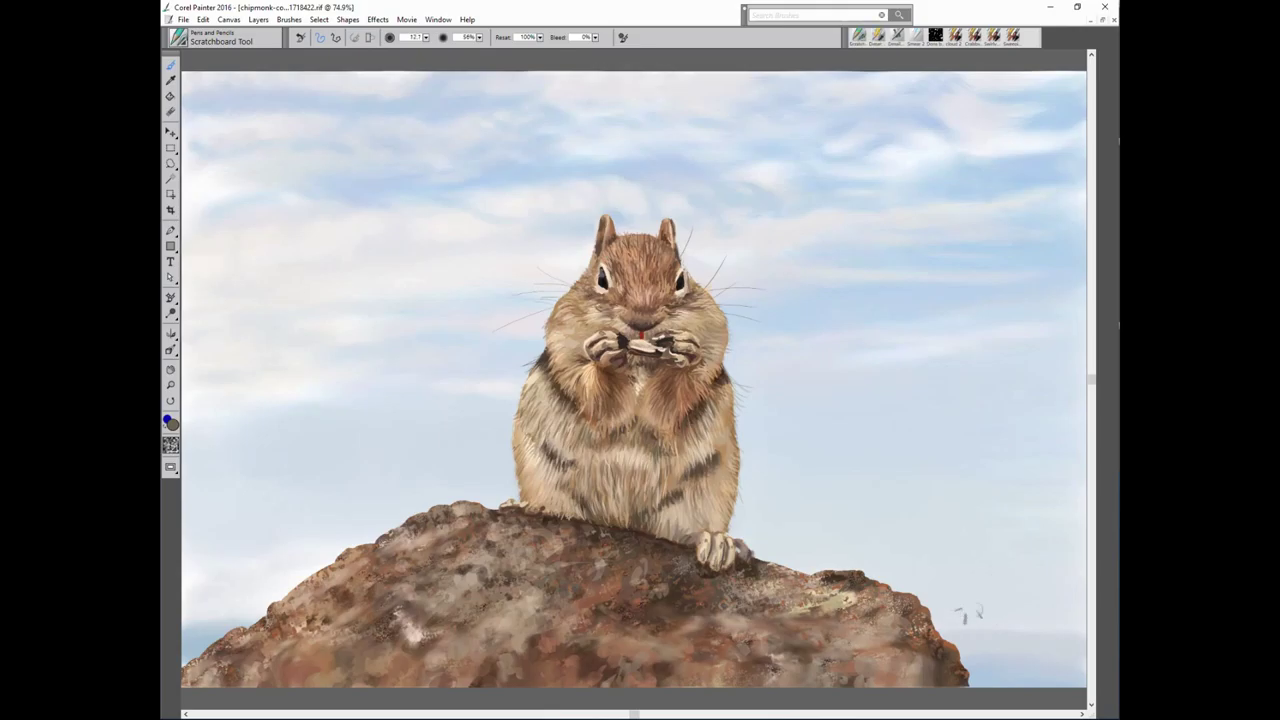